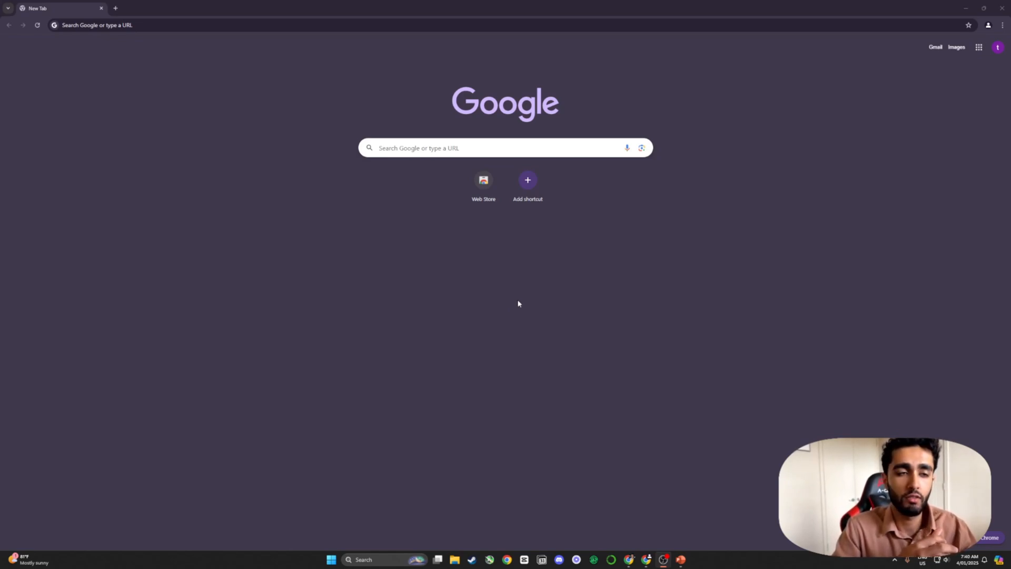
Step: Search Google for "vapi" and open the official Vapi website from the non-sponsored result
click(260, 25)
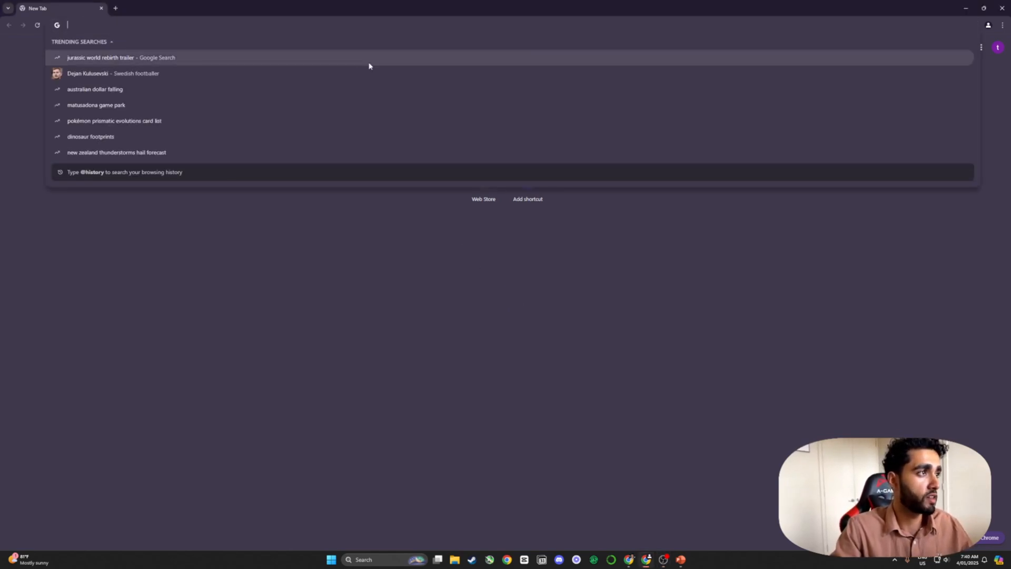
text(vapi)
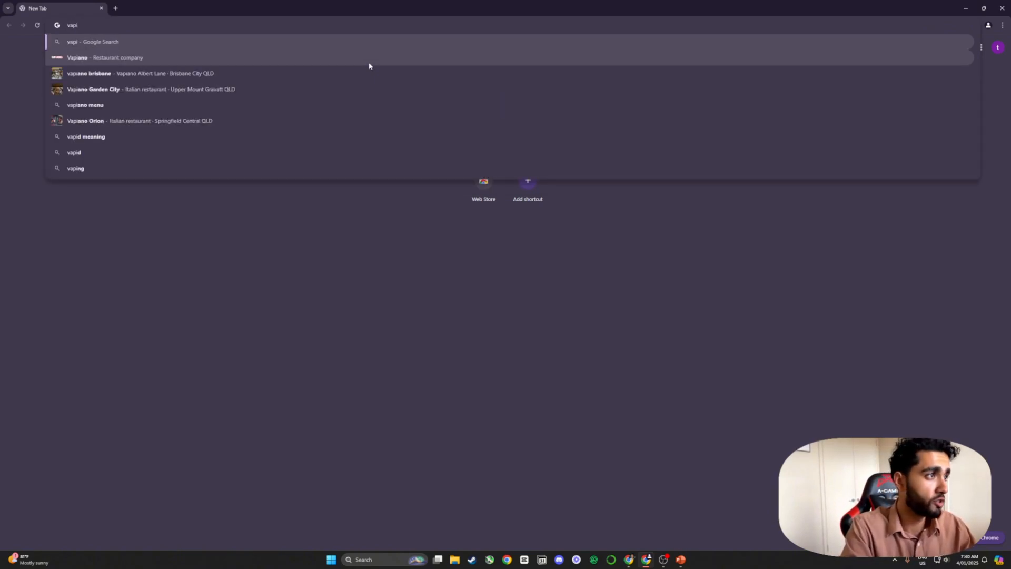
click(378, 276)
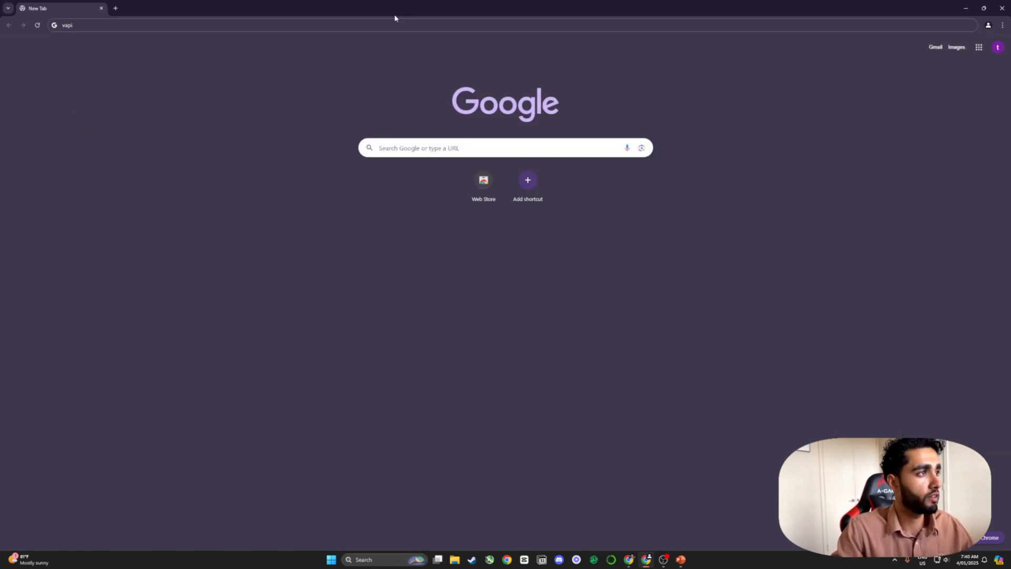
click(118, 27)
click(118, 27)
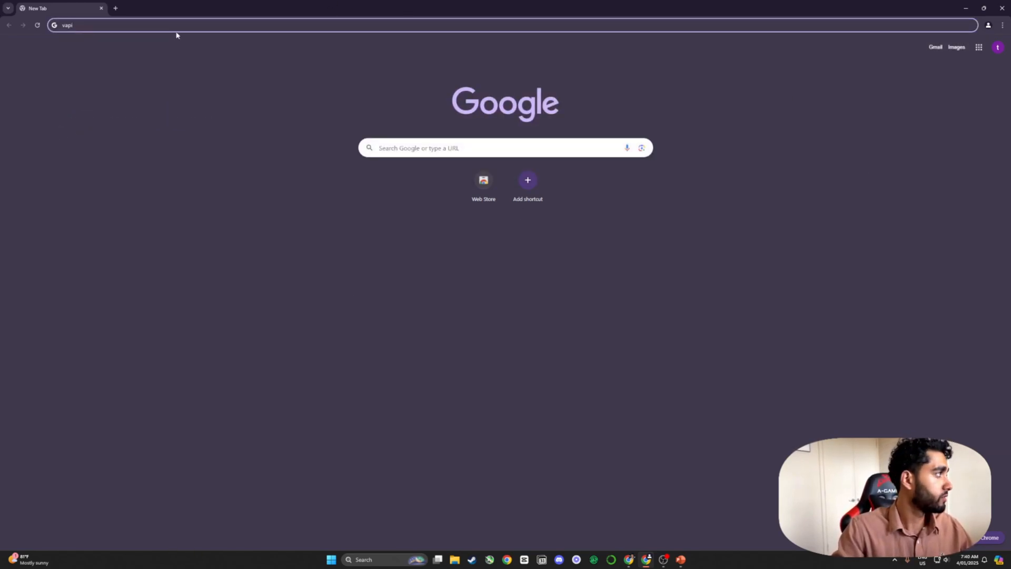
key(Return)
key(ctrl+equal)
key(ctrl+equal)
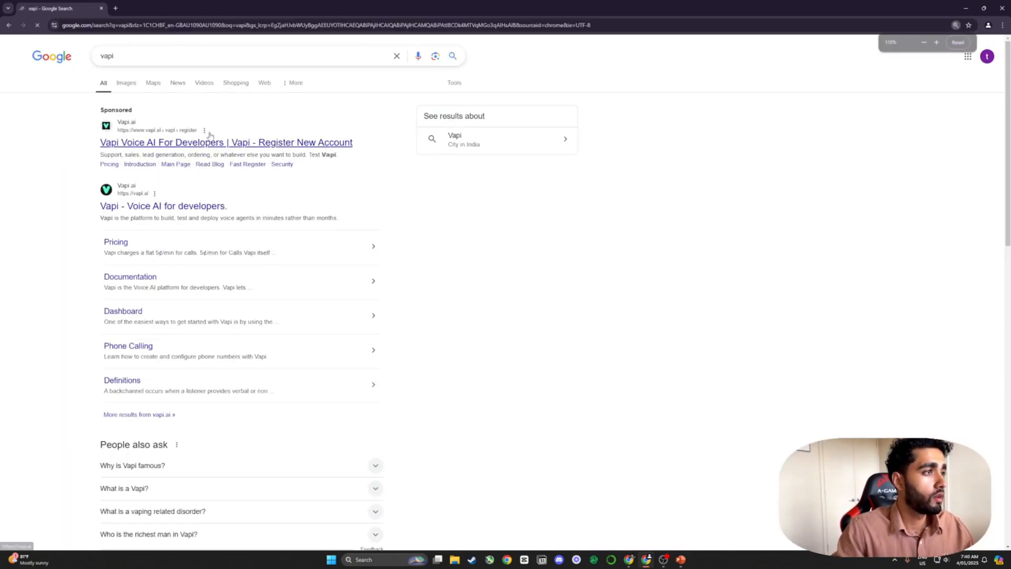
key(ctrl+equal)
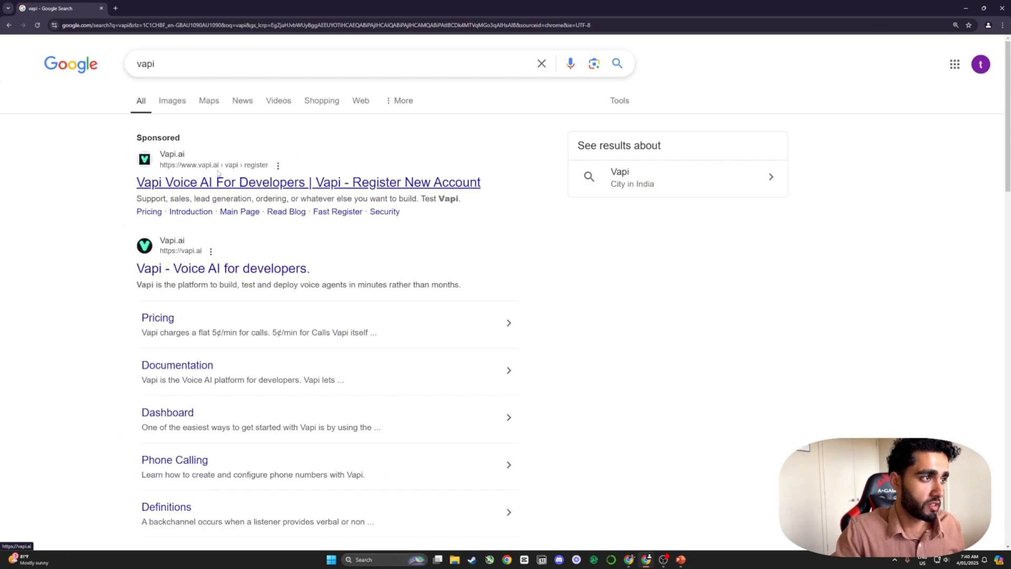
click(211, 268)
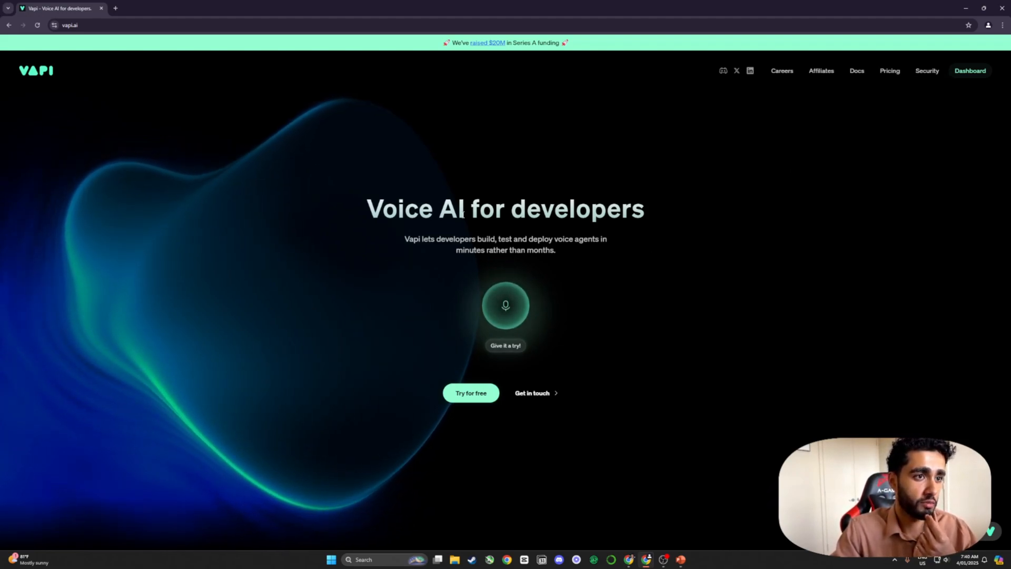
drag(426, 210, 644, 211)
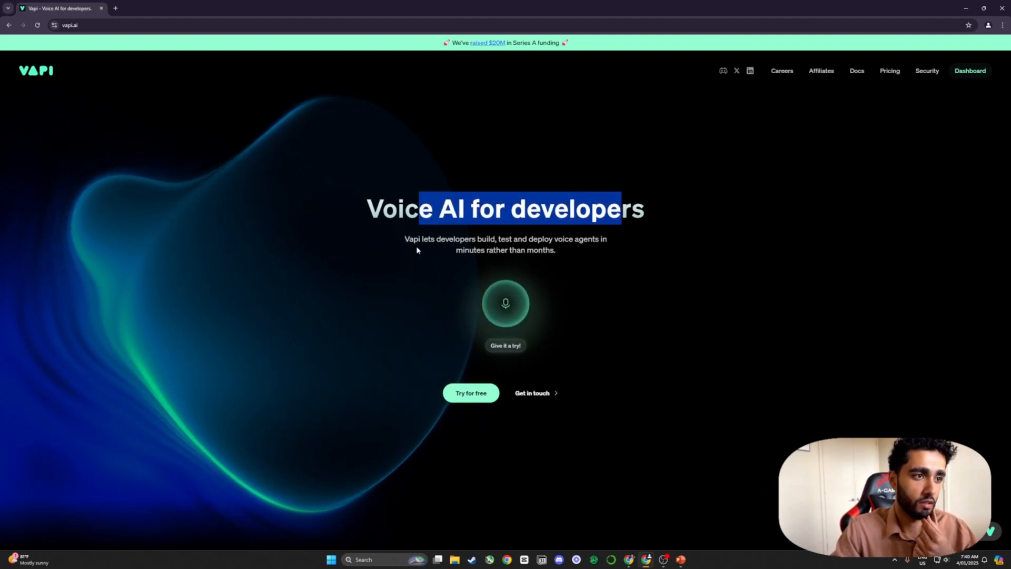
drag(421, 240, 579, 242)
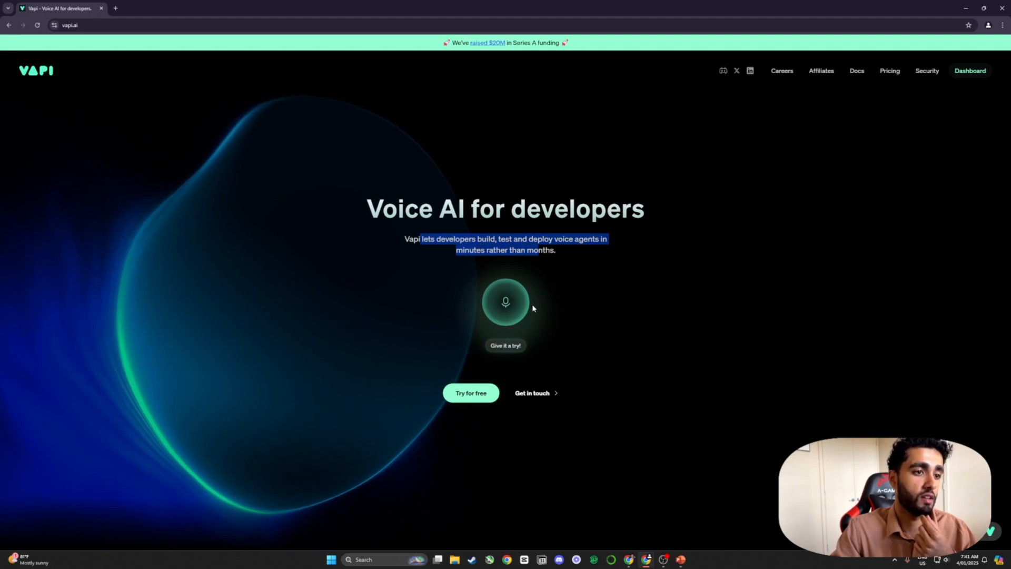
click(642, 306)
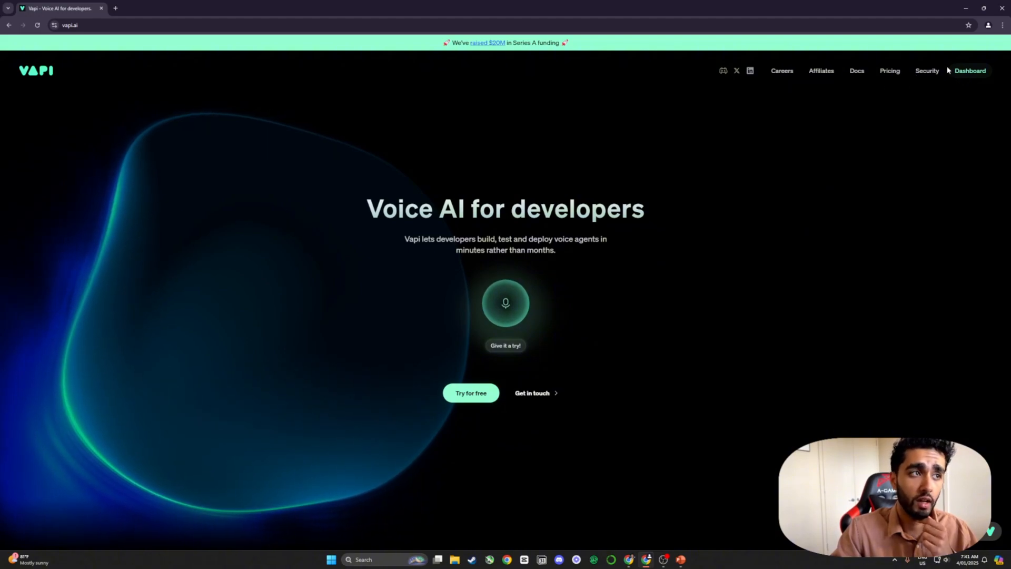
Step: Open the Vapi dashboard and sign in with the existing Google testing account
click(968, 73)
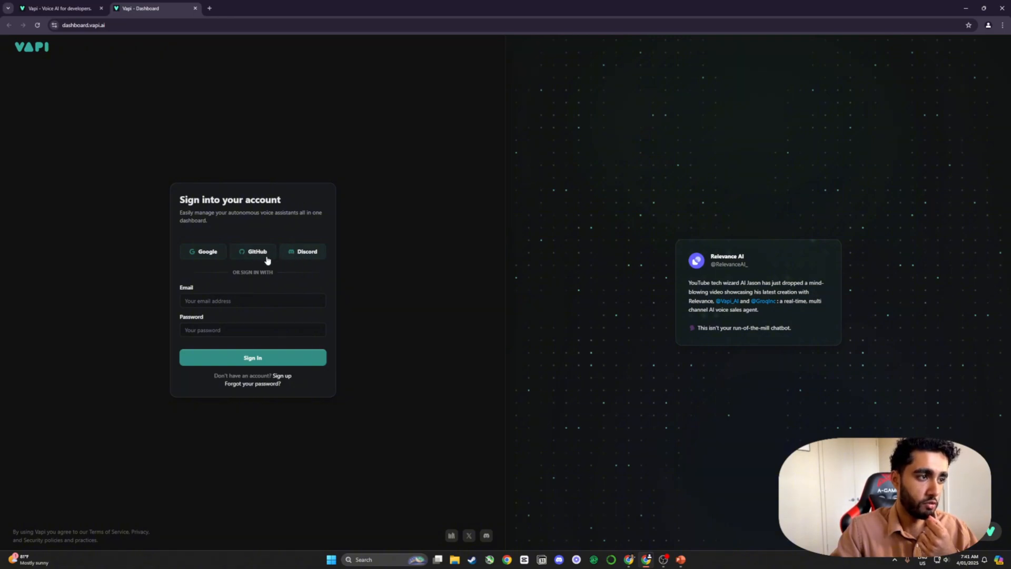
click(199, 253)
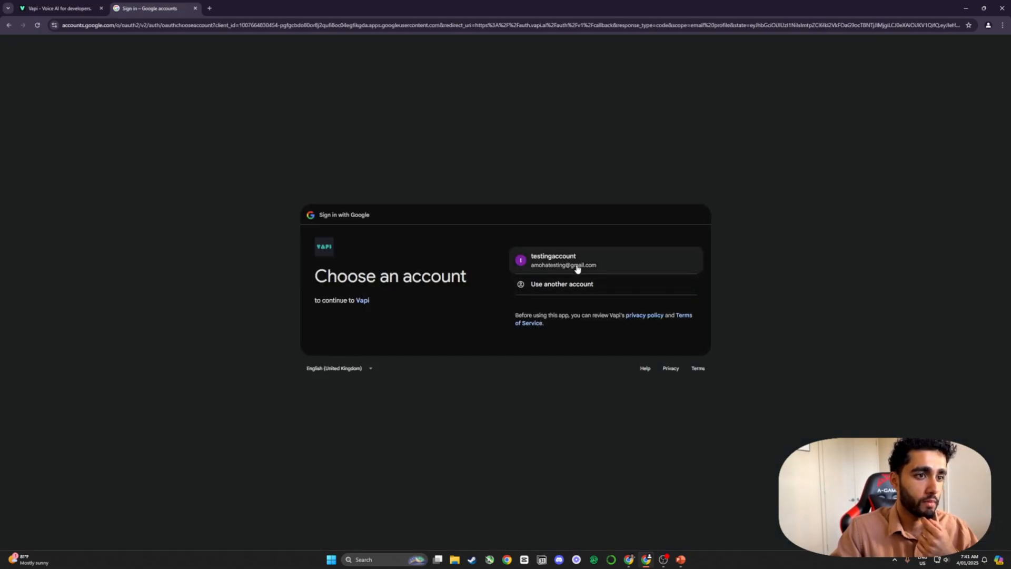
click(561, 263)
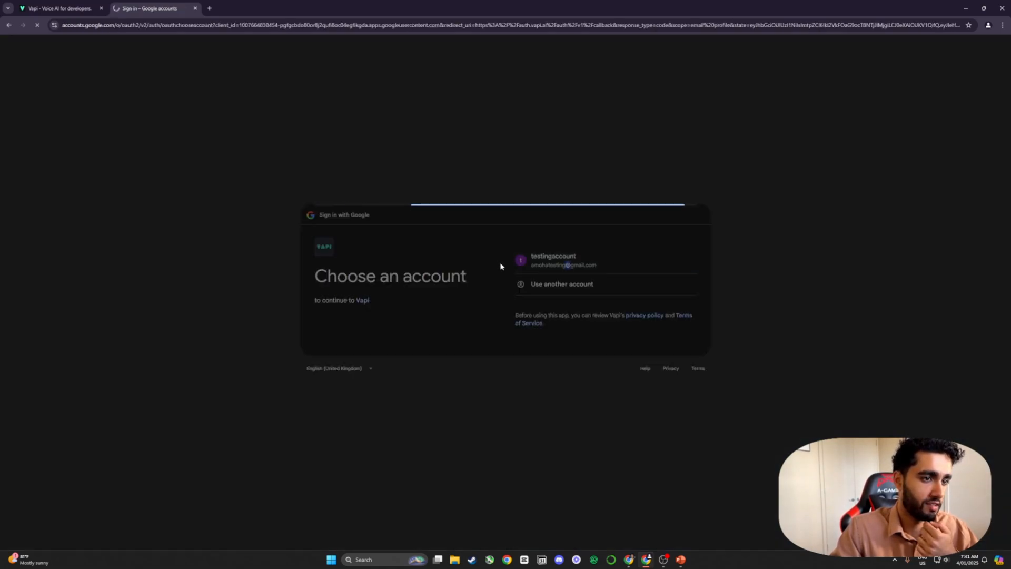
click(643, 331)
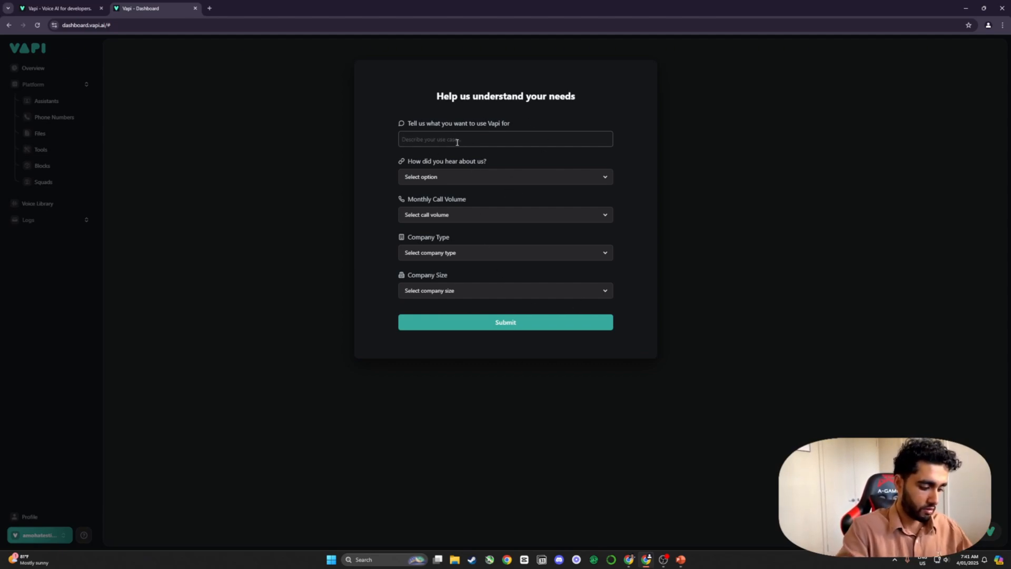
Step: Fill in the onboarding form with use case "demo", referral source YouTube and monthly call volume <10,000 calls
text(demo)
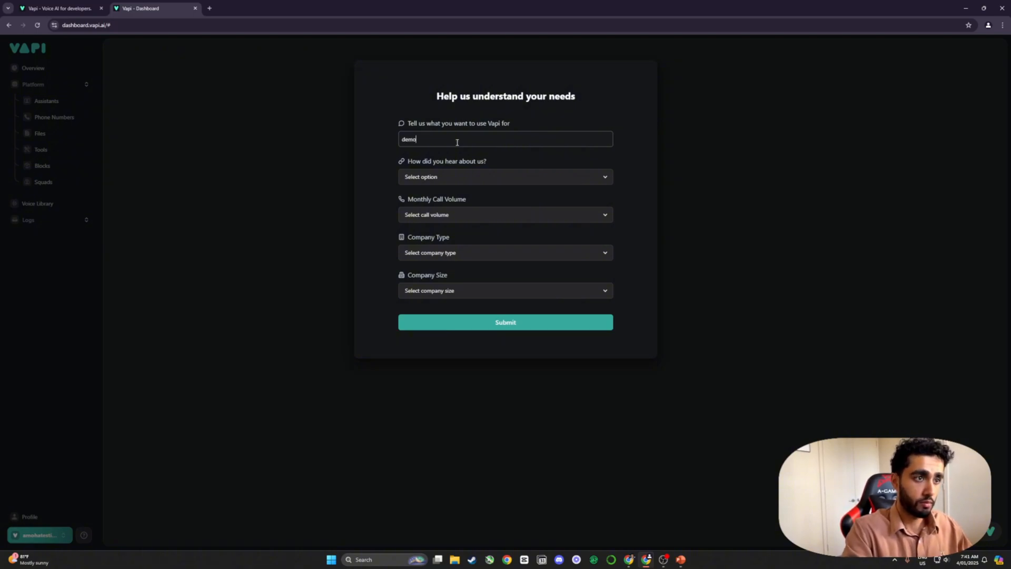
click(478, 183)
click(445, 210)
click(446, 216)
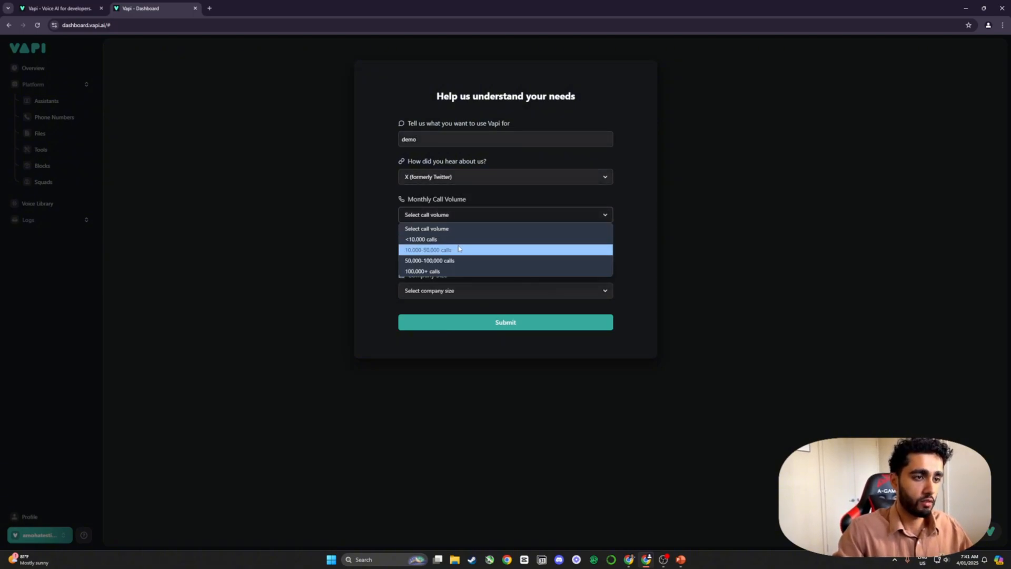
click(445, 182)
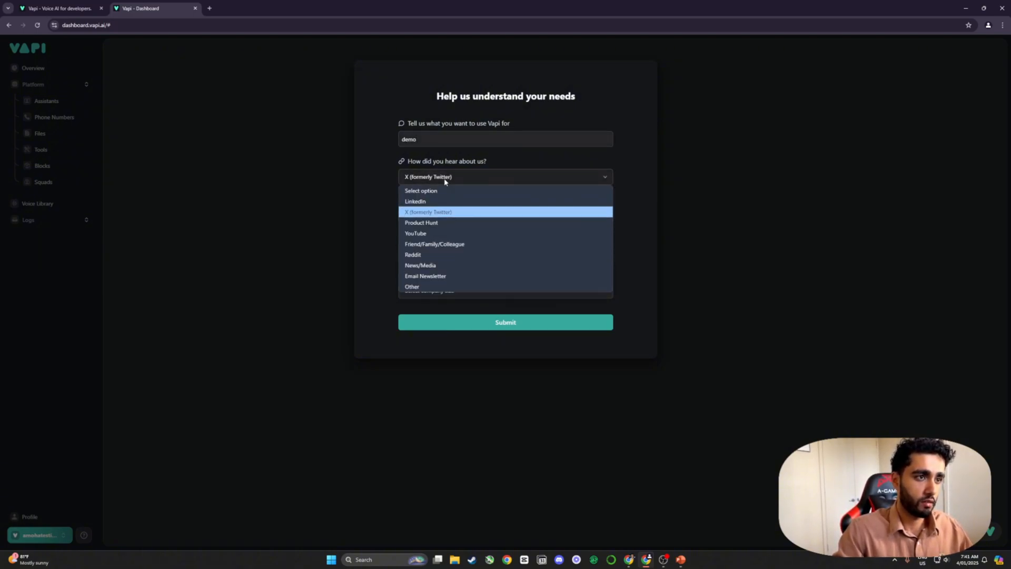
click(439, 235)
click(442, 215)
click(440, 235)
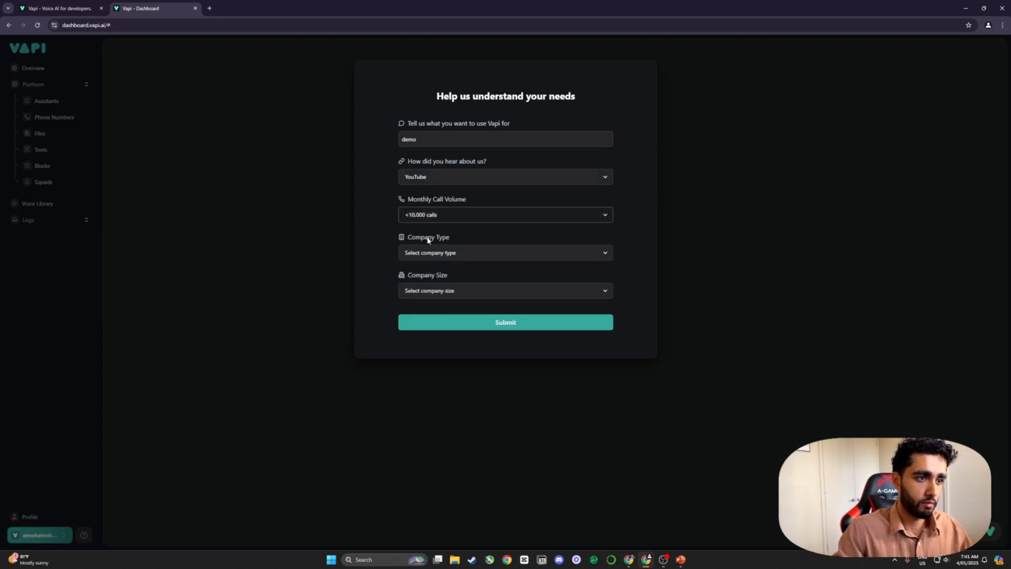
Step: Set the company type to Other, choose a company size, and submit the onboarding form, closing its thank-you message
click(448, 253)
click(421, 309)
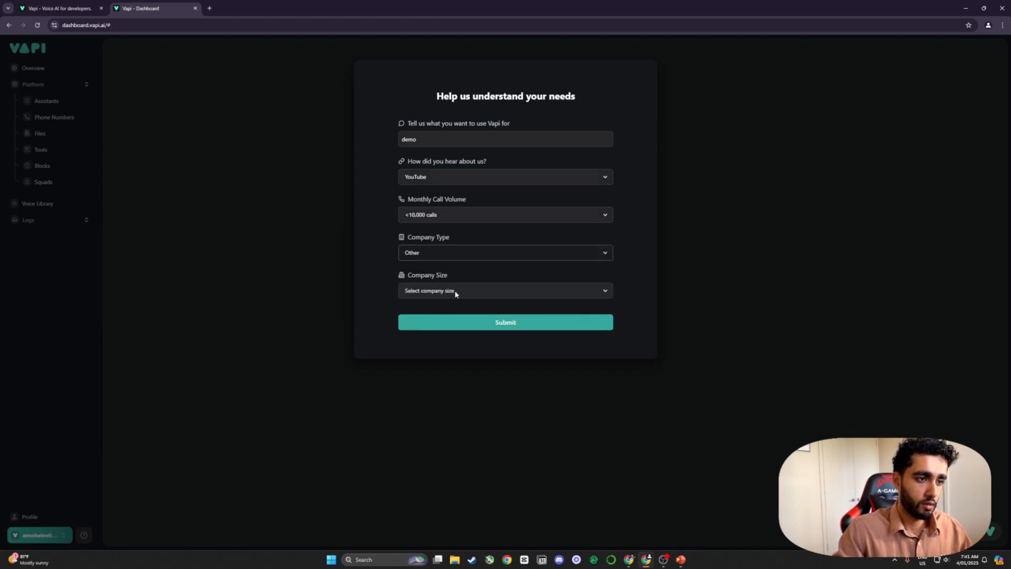
click(453, 291)
click(444, 316)
click(479, 324)
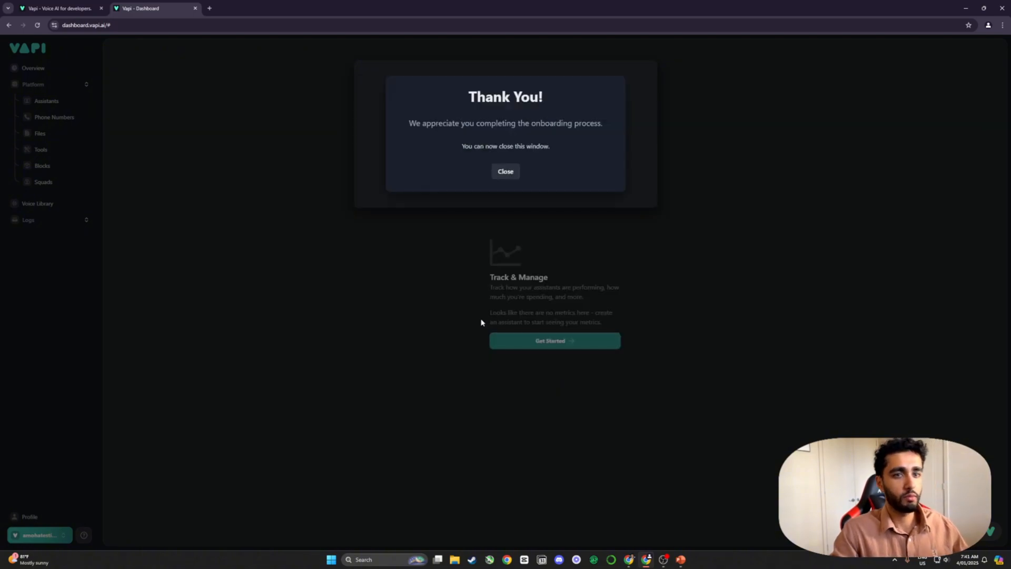
click(507, 174)
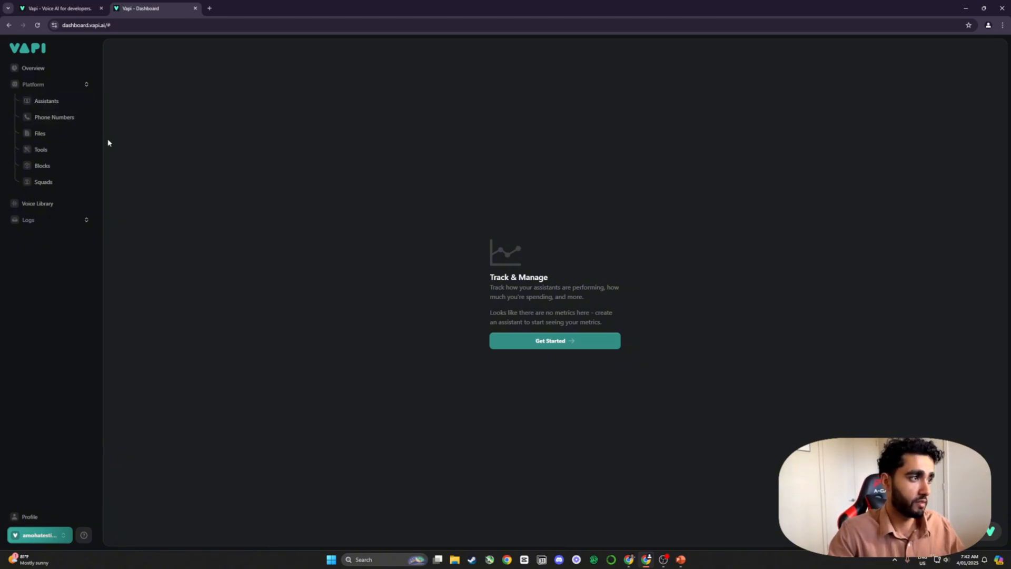
Step: View the dashboard's Overview page and the sections grouped under Platform
key(ctrl+plus)
key(ctrl+plus)
key(ctrl+plus)
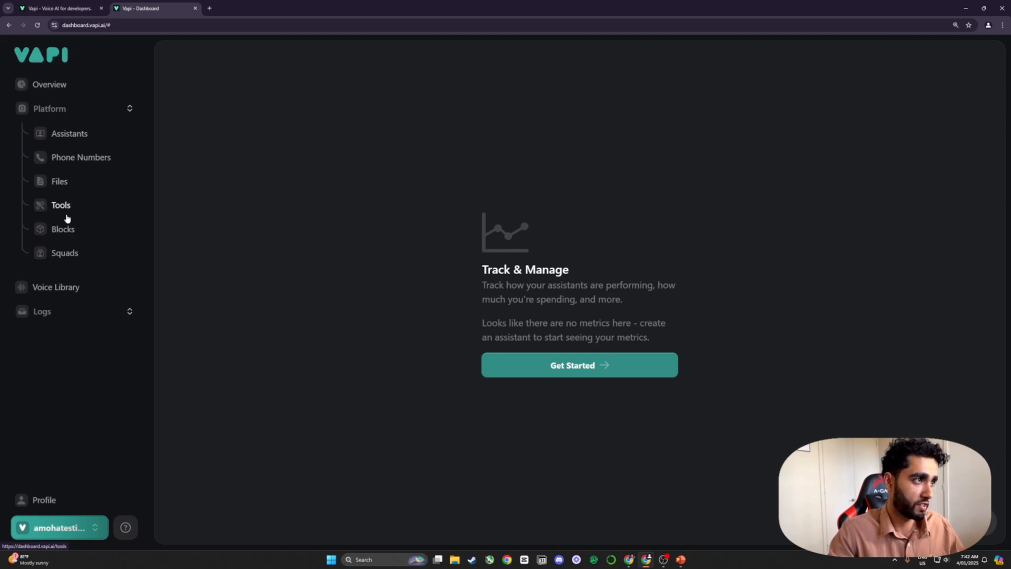
click(52, 94)
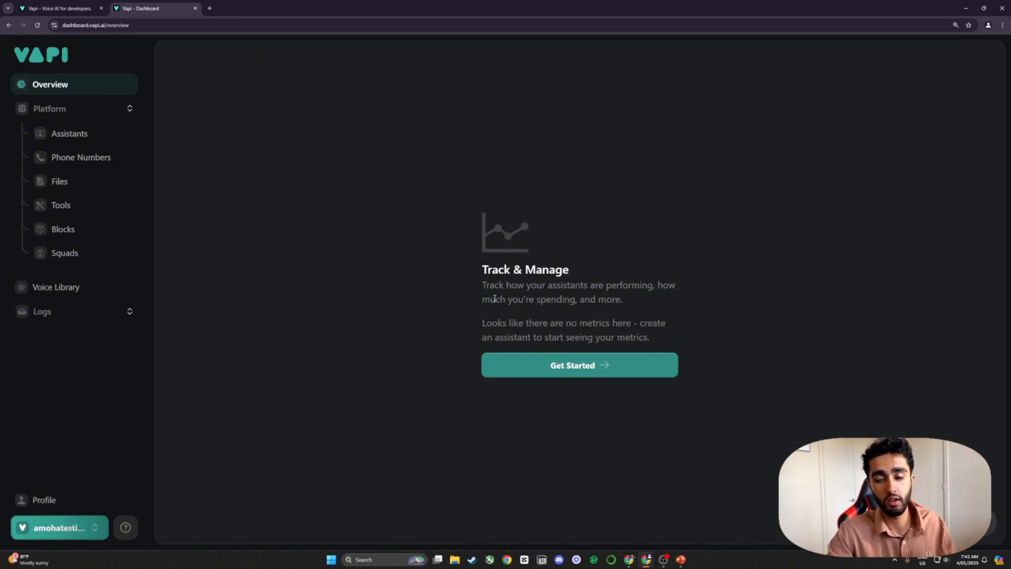
click(66, 110)
click(69, 111)
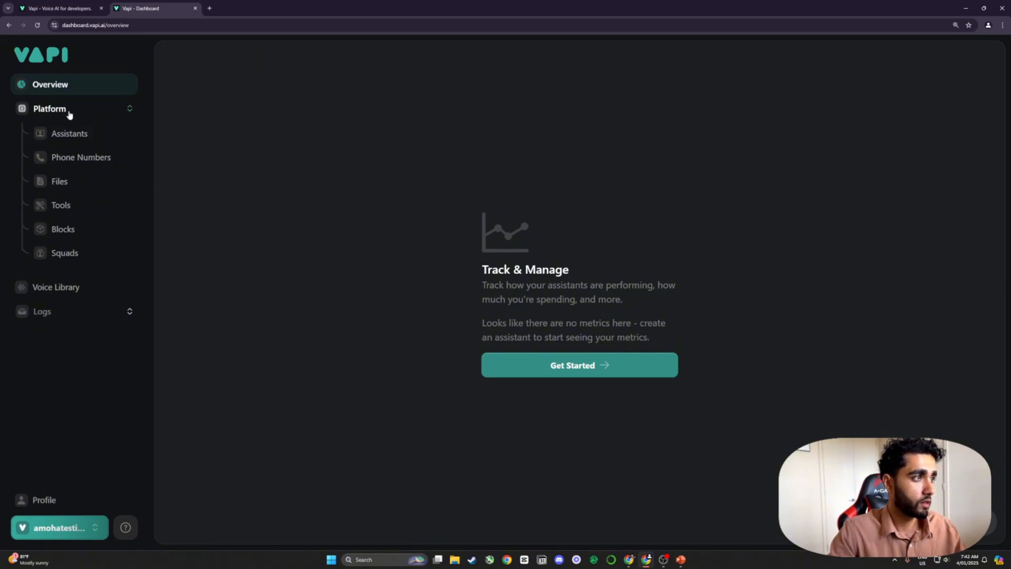
Step: Open the Assistants page and read the description of what assistants are
click(74, 141)
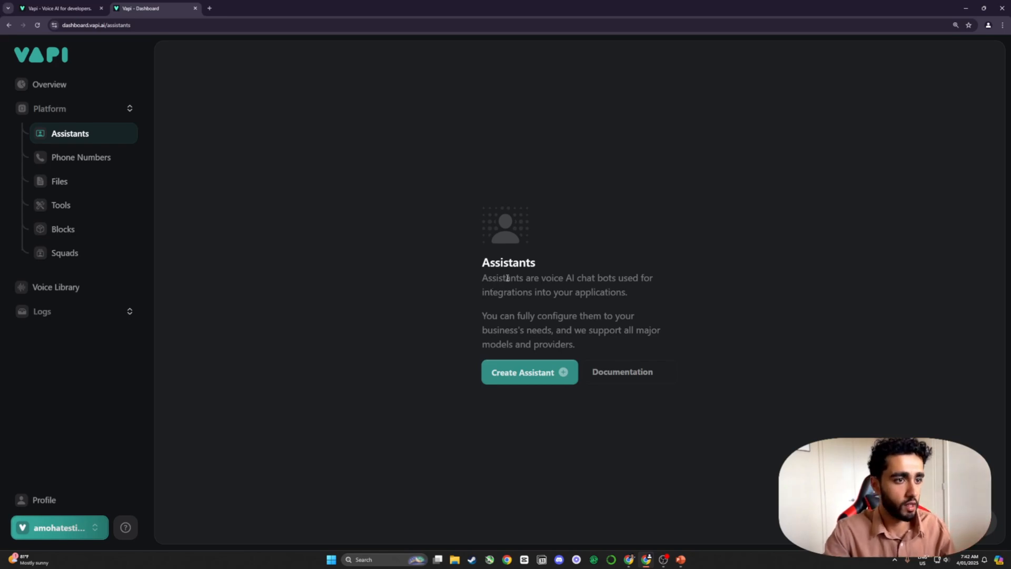
drag(492, 278, 604, 279)
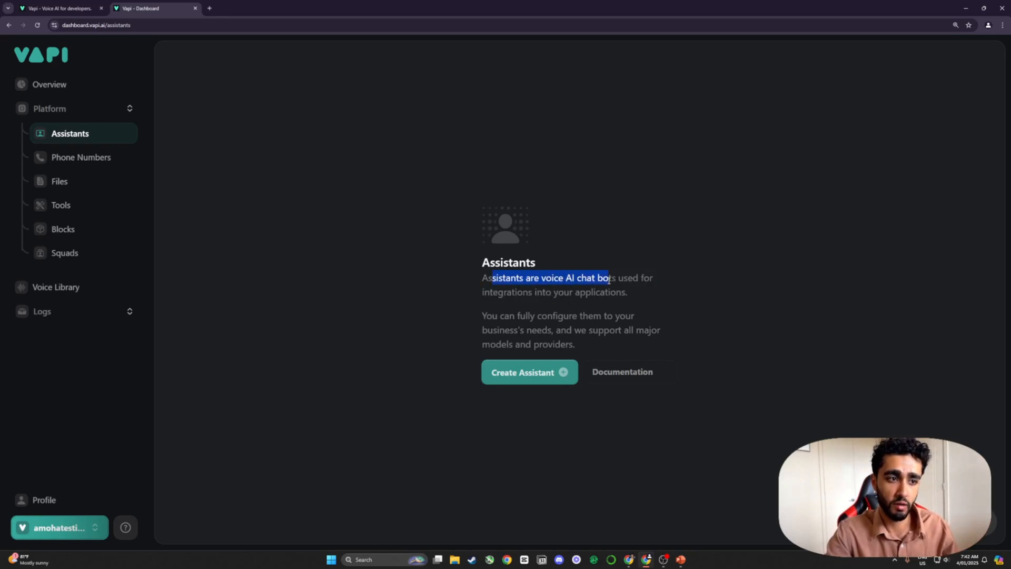
click(530, 372)
click(448, 279)
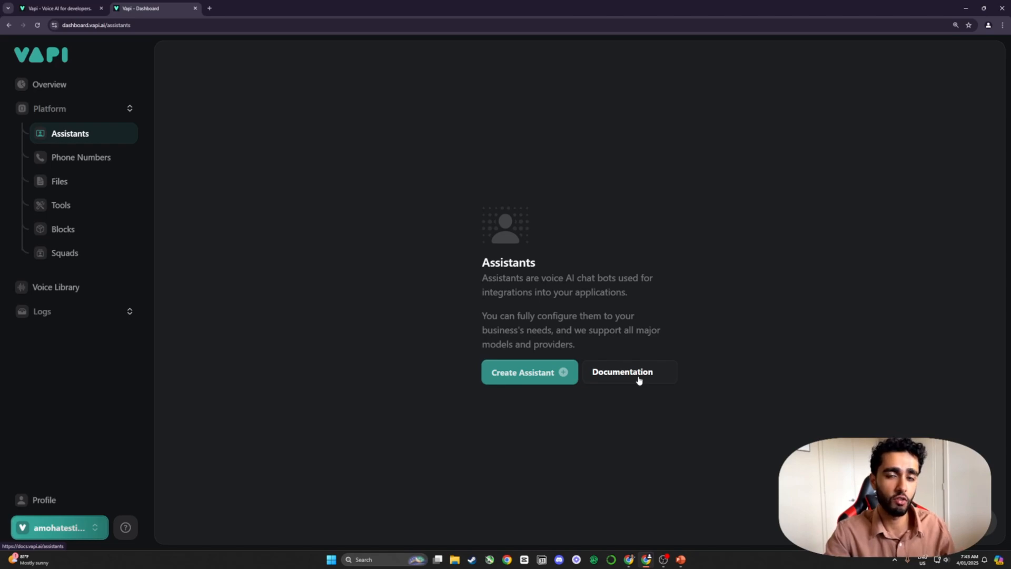
Step: Start creating a new assistant and name it "Demo", keeping the Blank Template selected
click(533, 374)
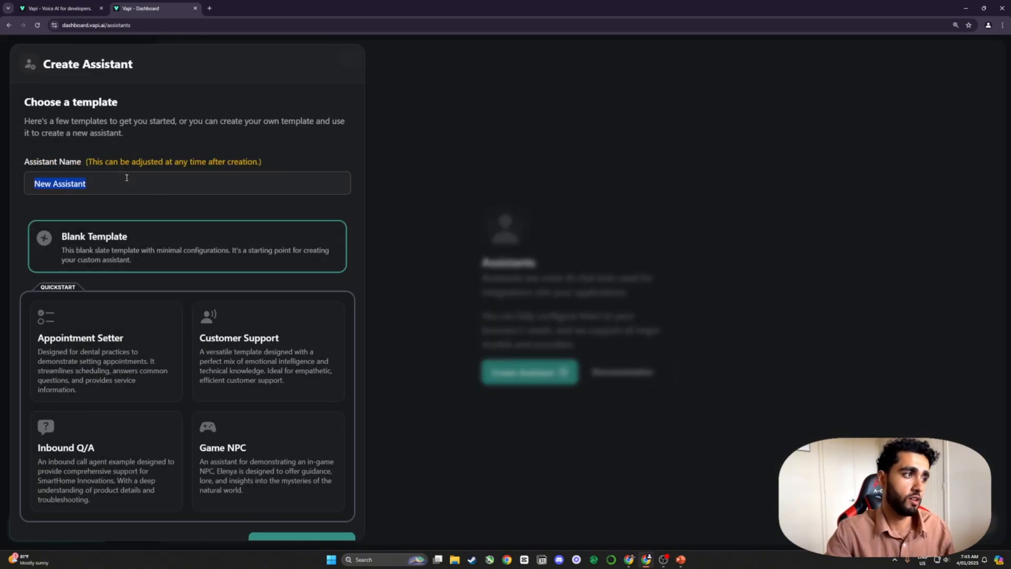
drag(33, 108, 131, 114)
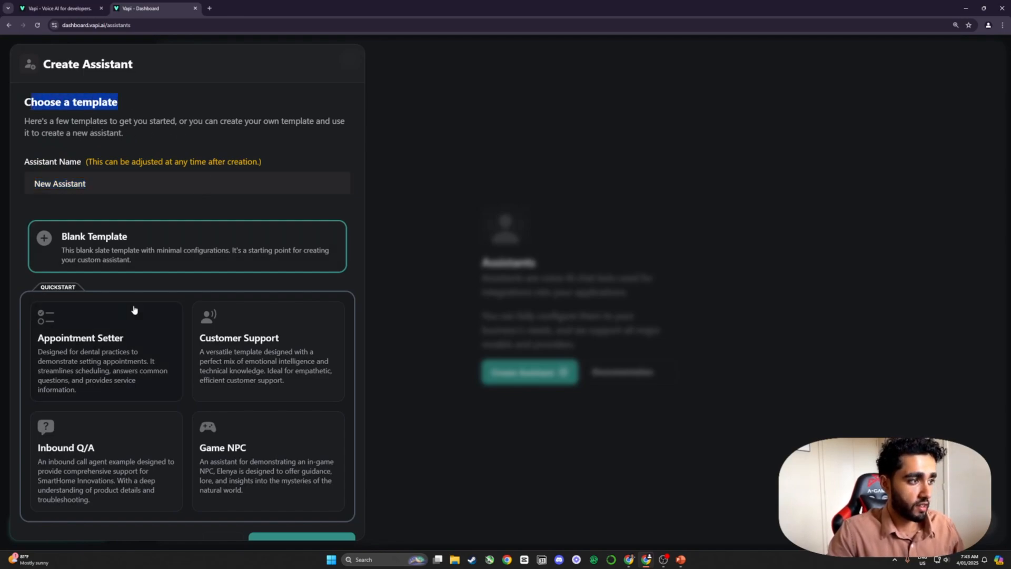
scroll(50, 287, down, 1)
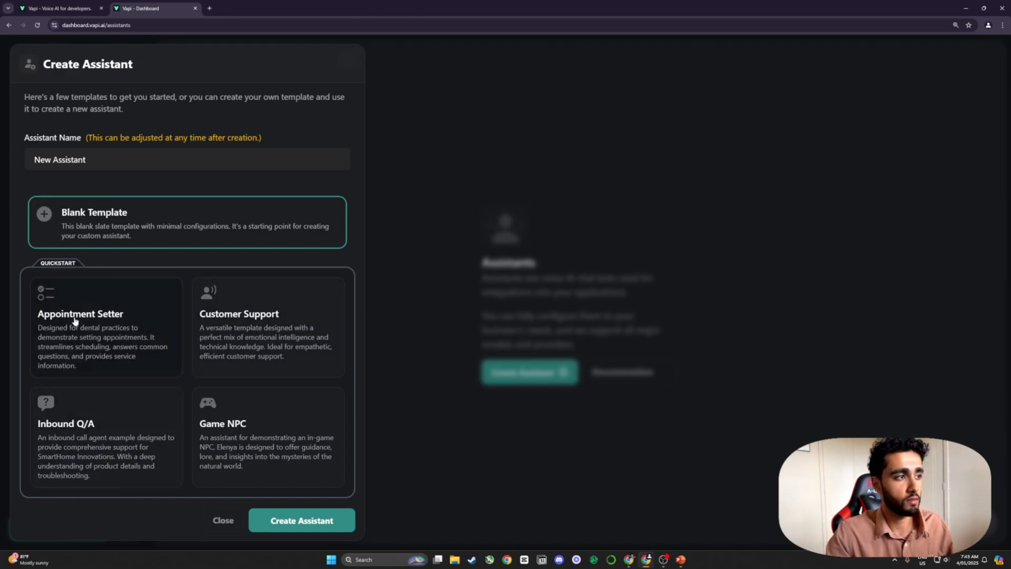
click(110, 158)
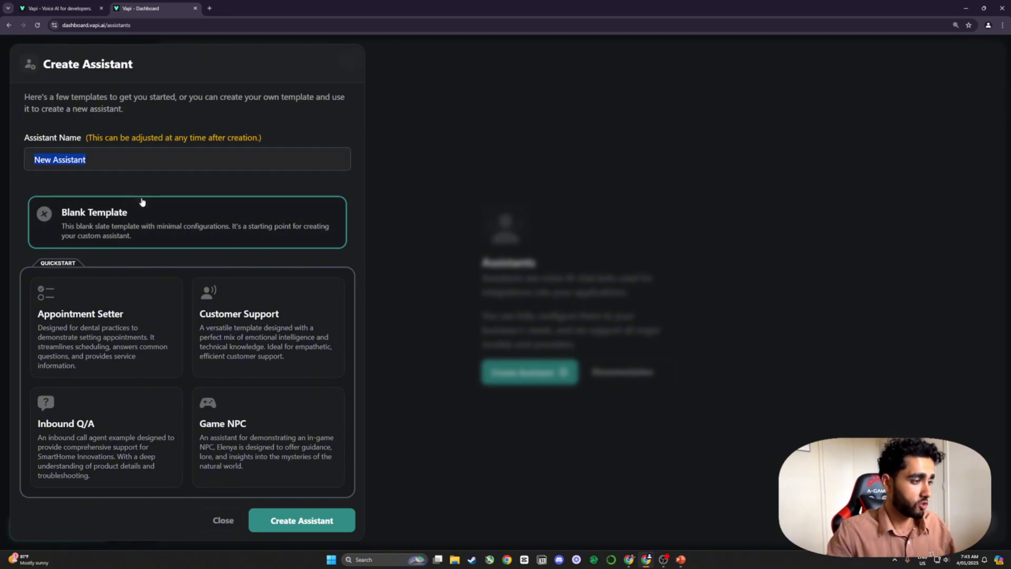
text(Demo)
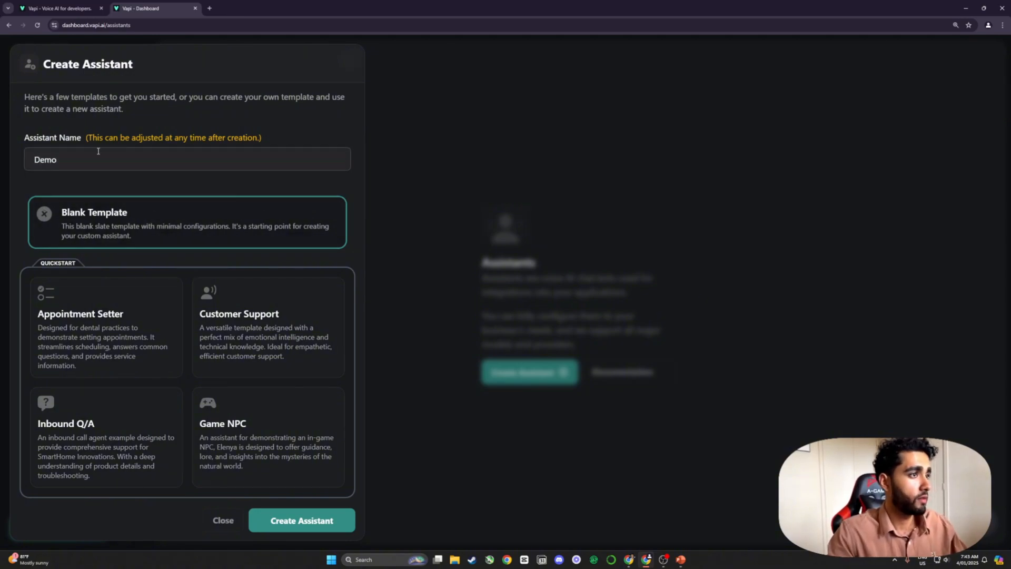
drag(148, 142, 209, 142)
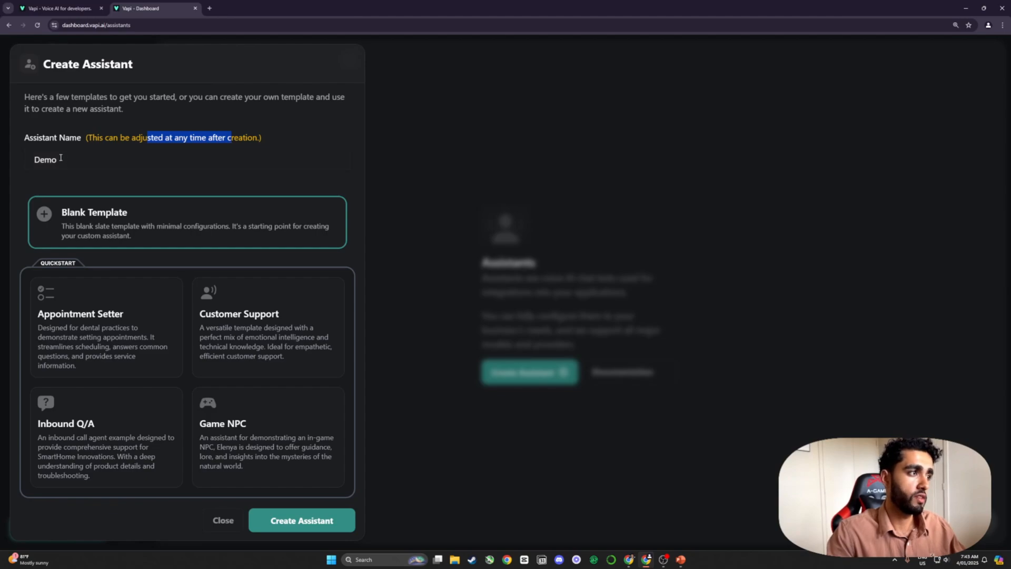
drag(59, 160, 23, 167)
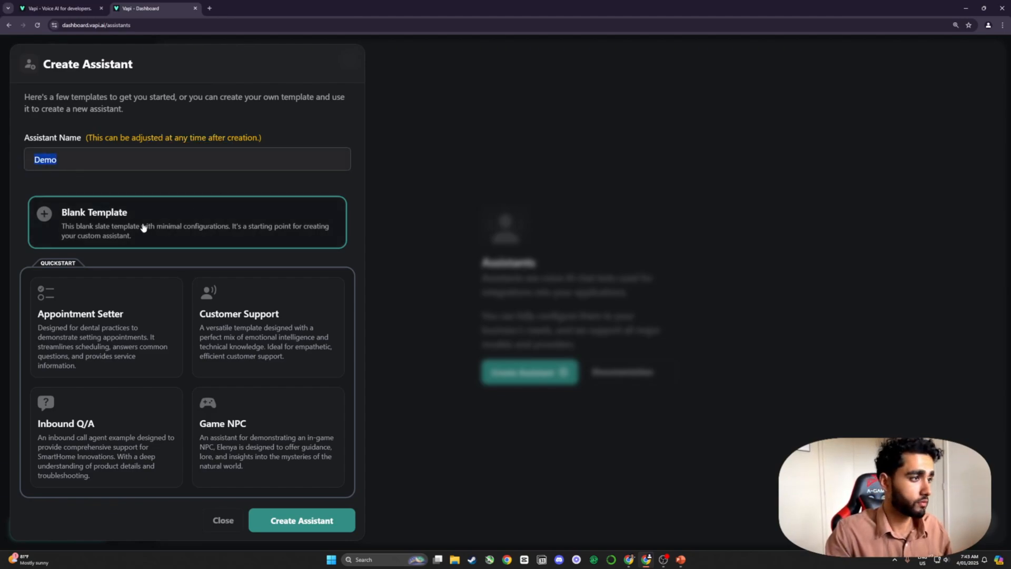
click(62, 163)
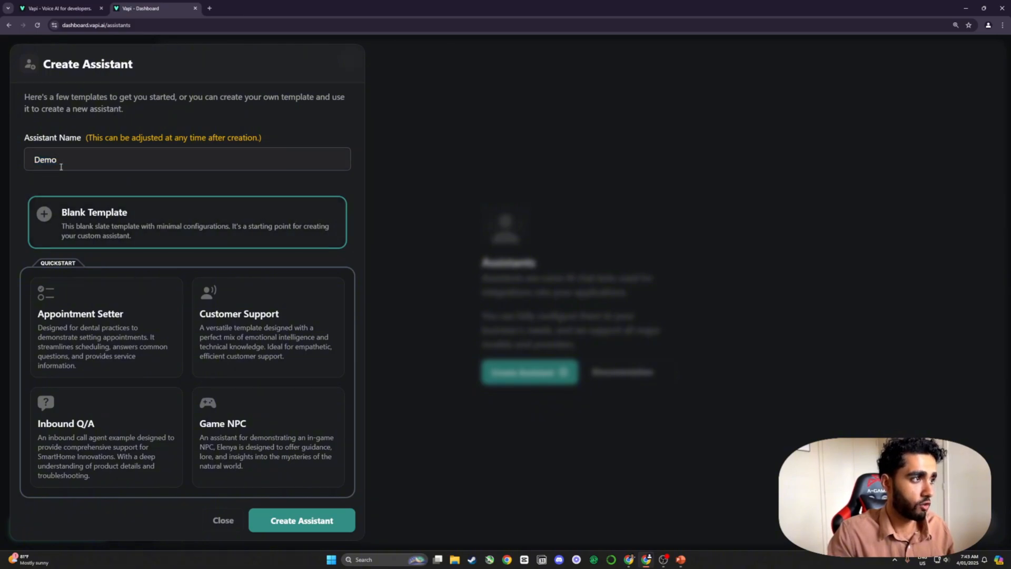
Step: Create the Demo assistant from the Blank Template
click(133, 222)
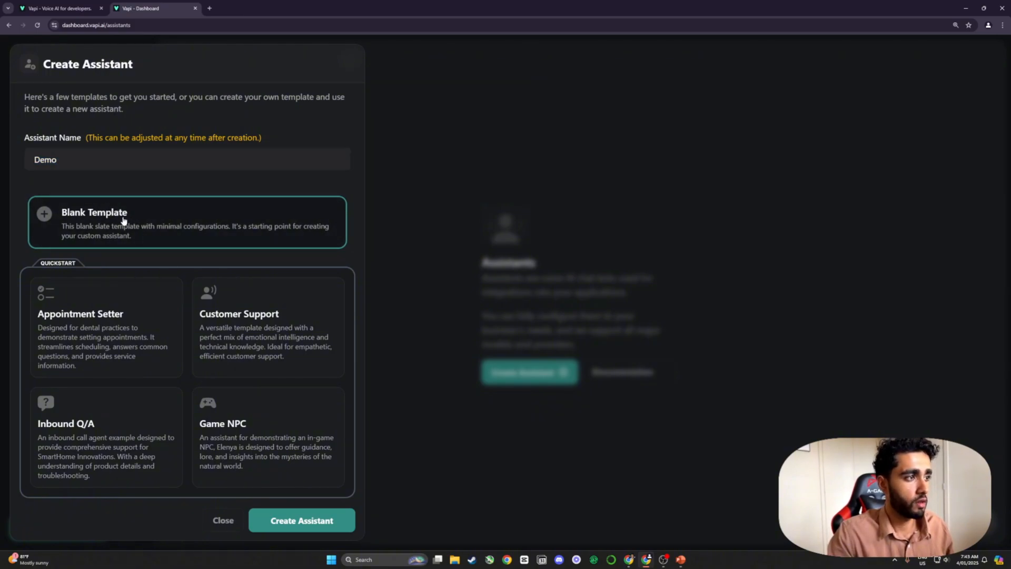
click(321, 522)
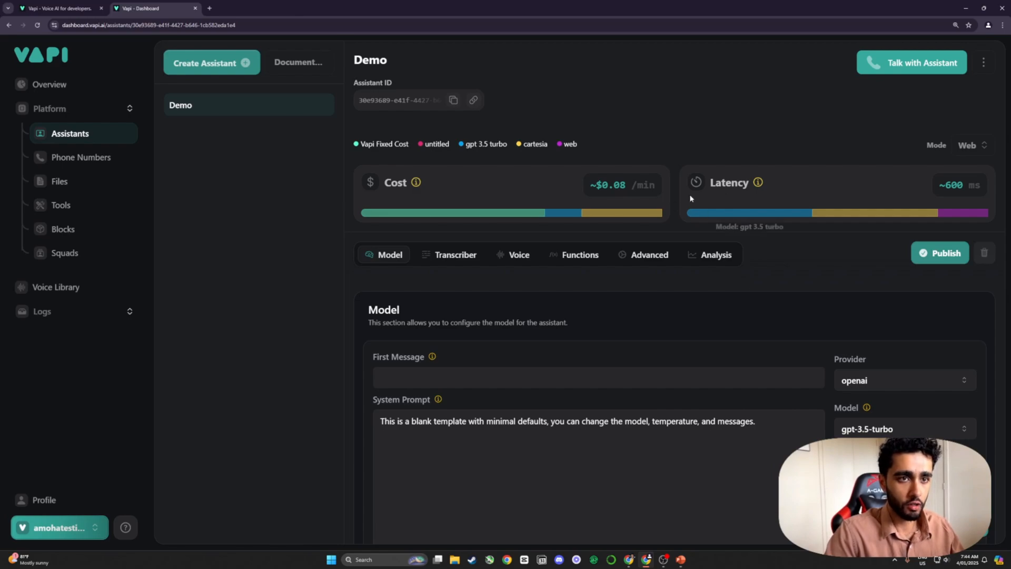
Step: Check the model's share of the latency, and switch to the PowerPoint slide show at the Cost & Latency Breakdown slide
mouse_move(719, 219)
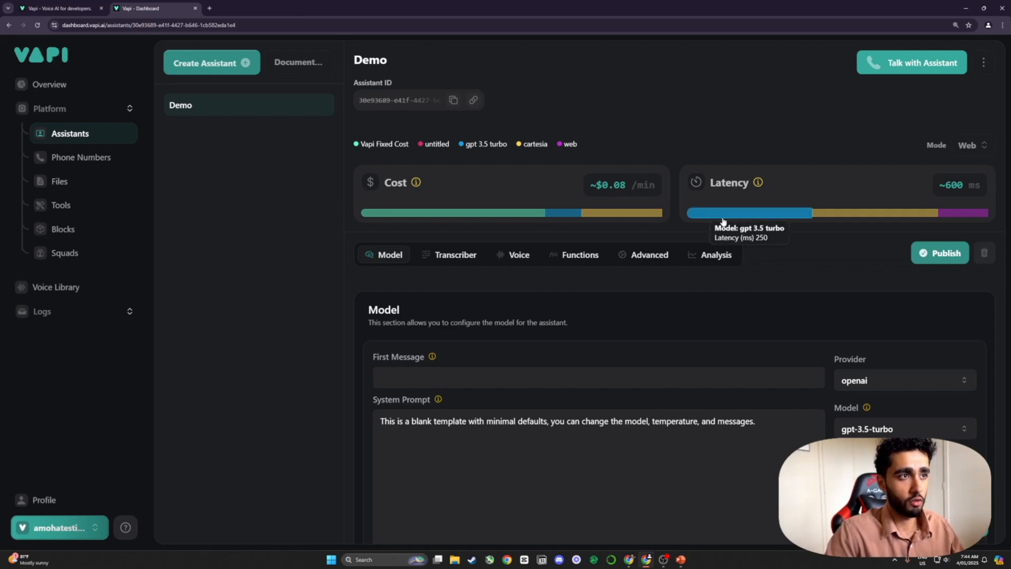
mouse_move(680, 562)
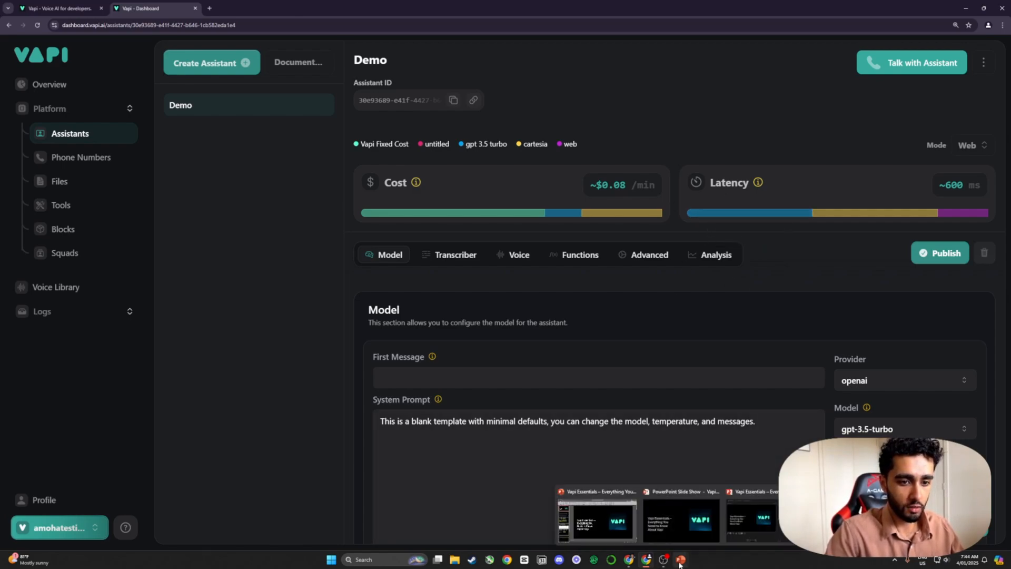
click(681, 519)
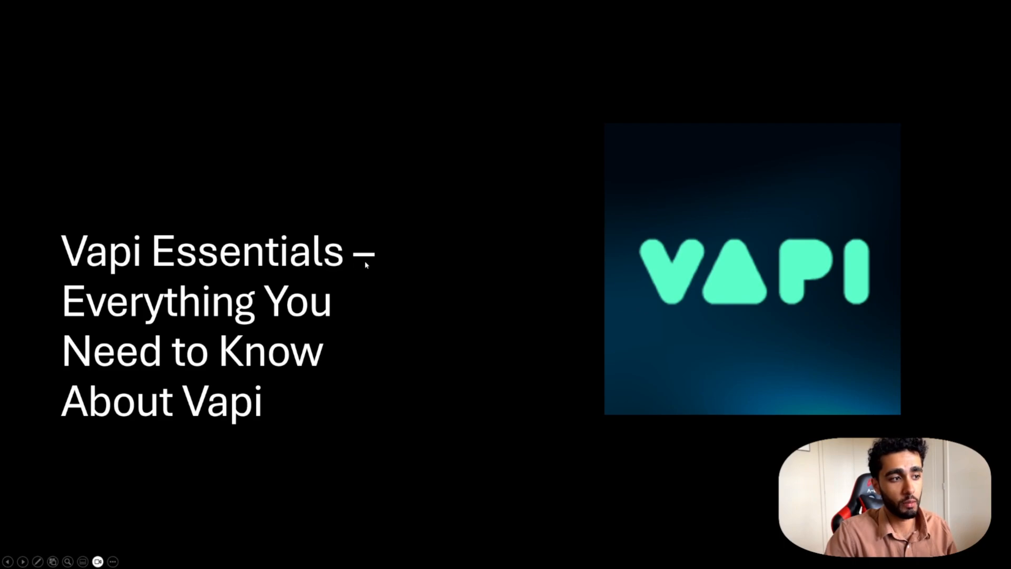
click(438, 288)
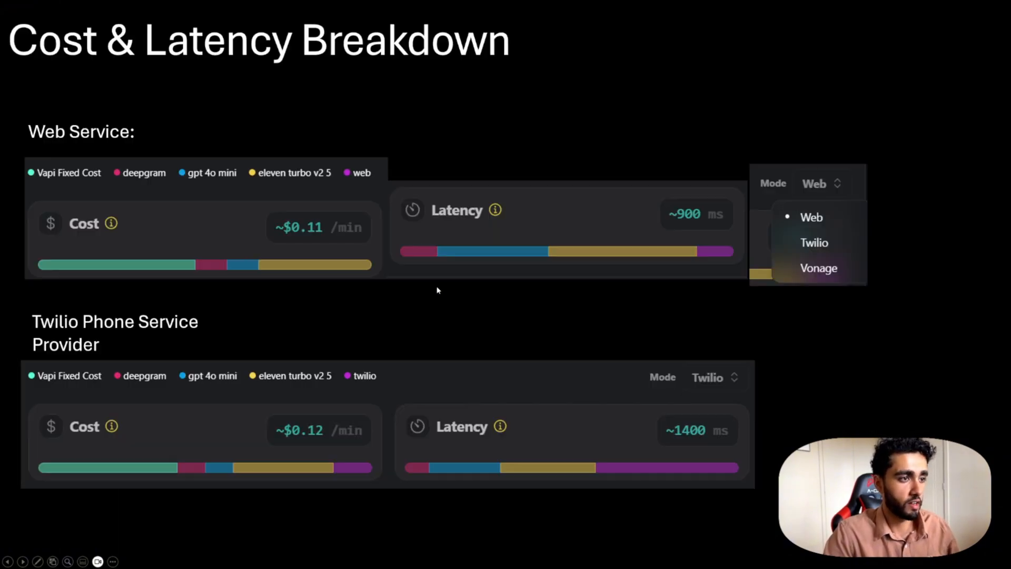
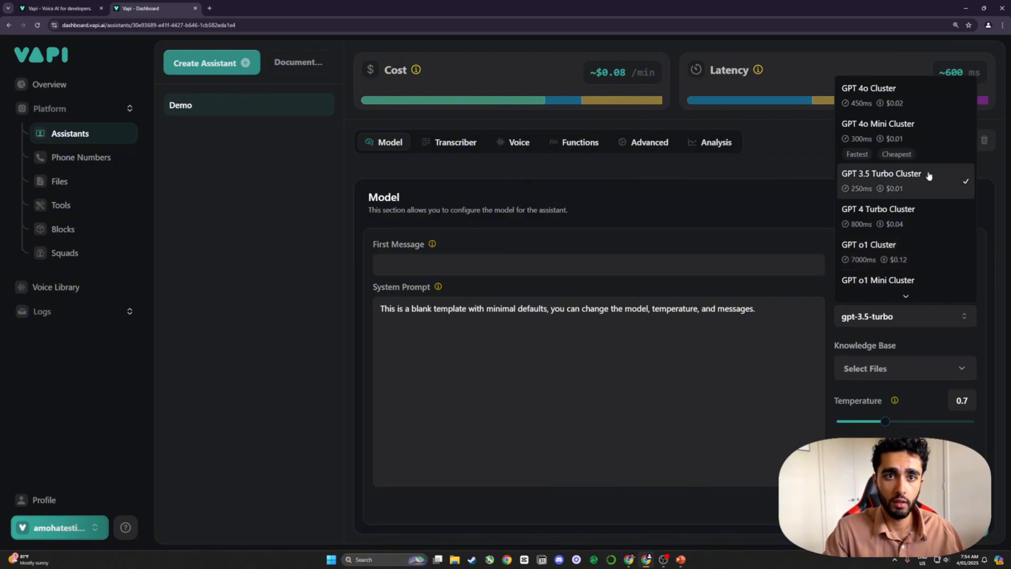
Step: Set the assistant's model to GPT 4o Mini Cluster and look at the Knowledge Base file choices without selecting any
click(872, 140)
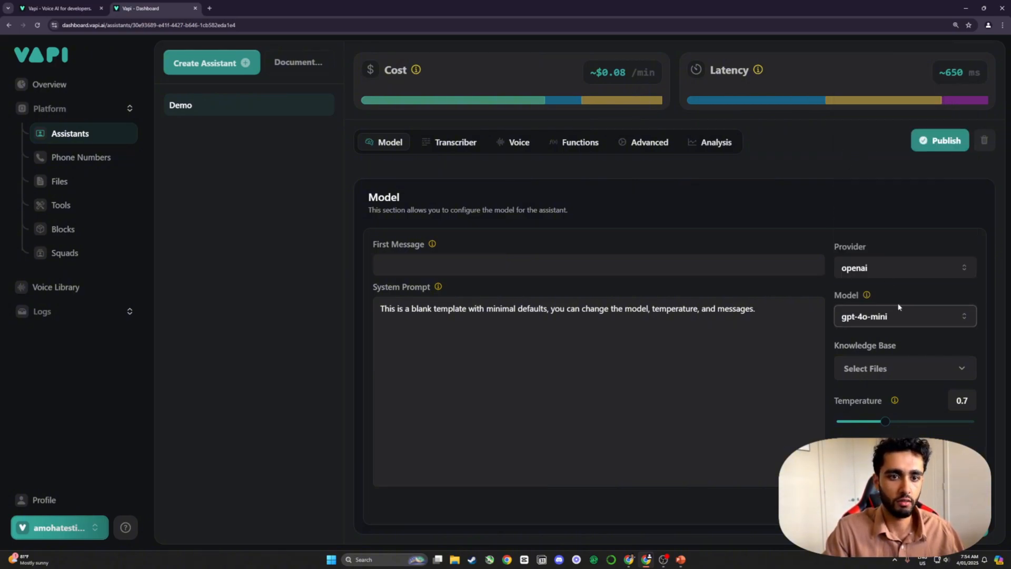
click(884, 367)
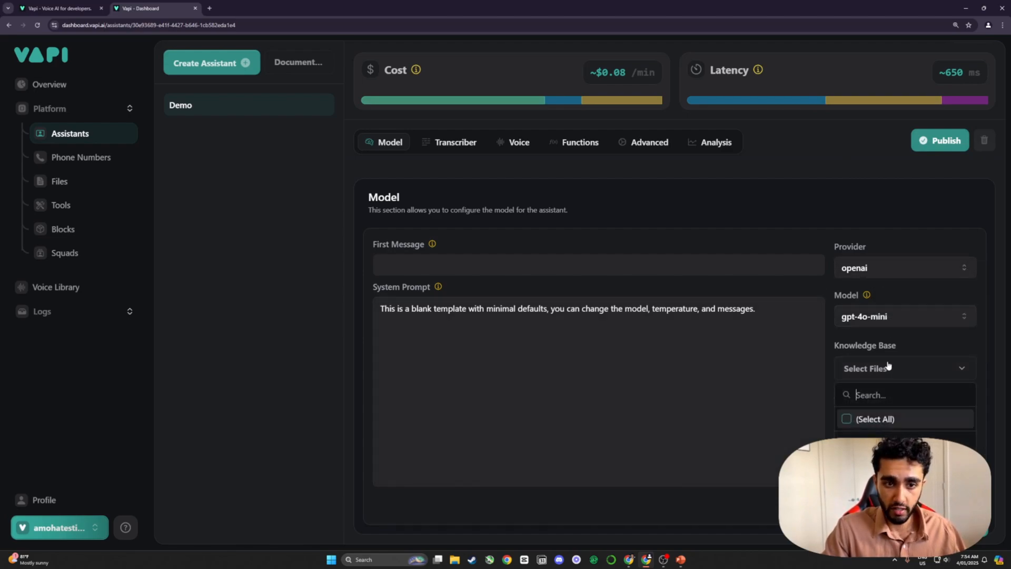
click(871, 350)
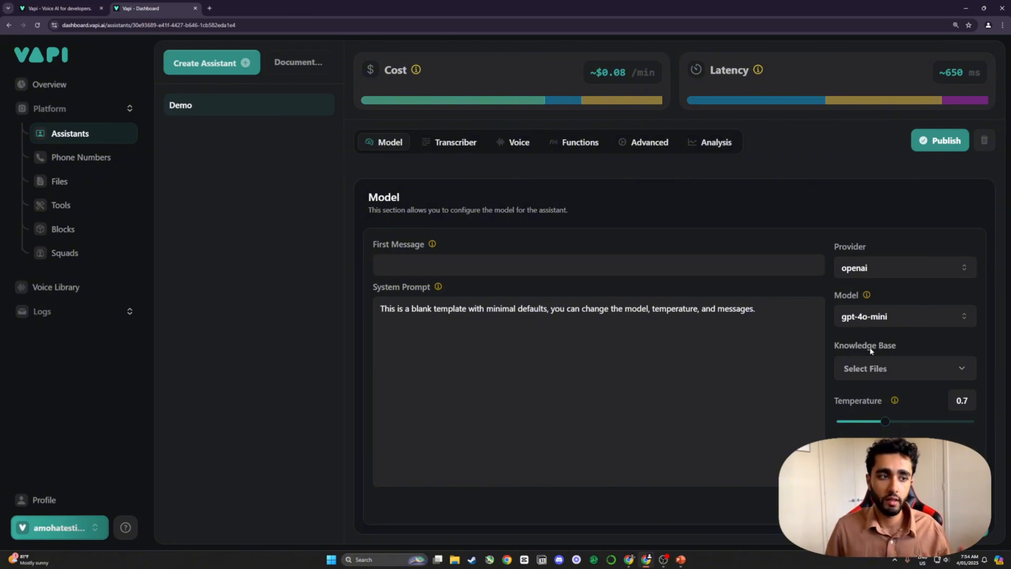
click(486, 308)
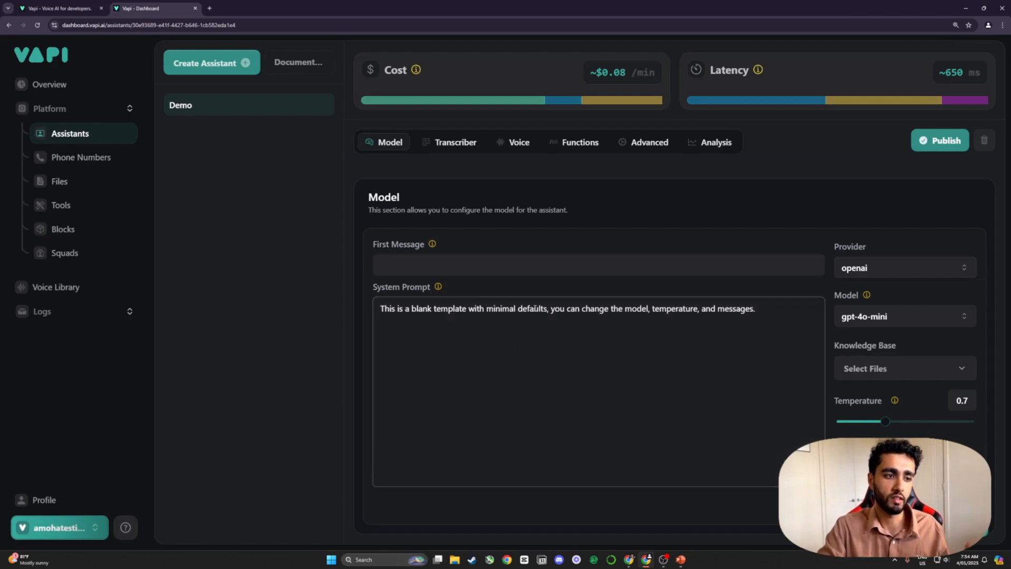
click(935, 371)
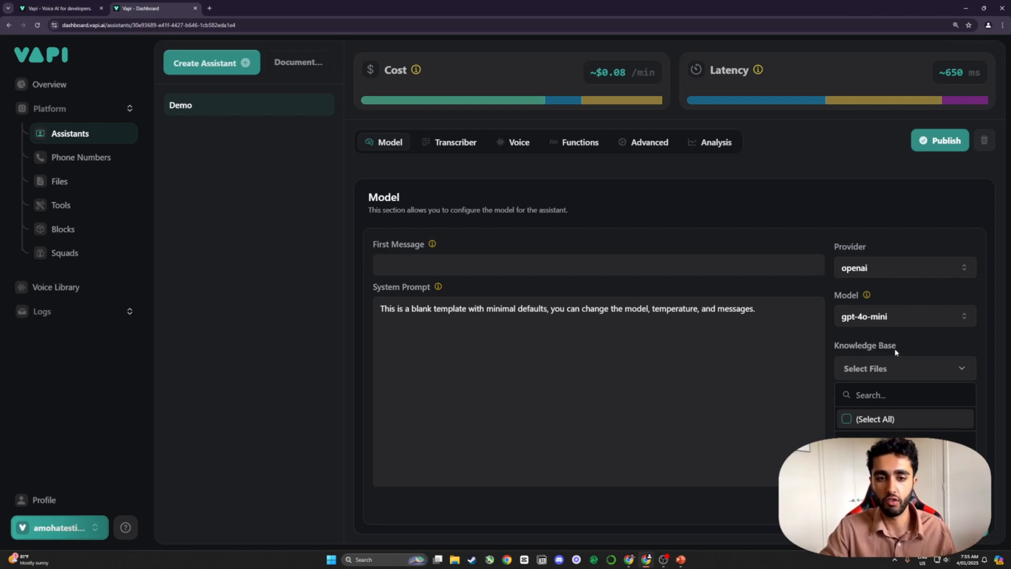
click(895, 352)
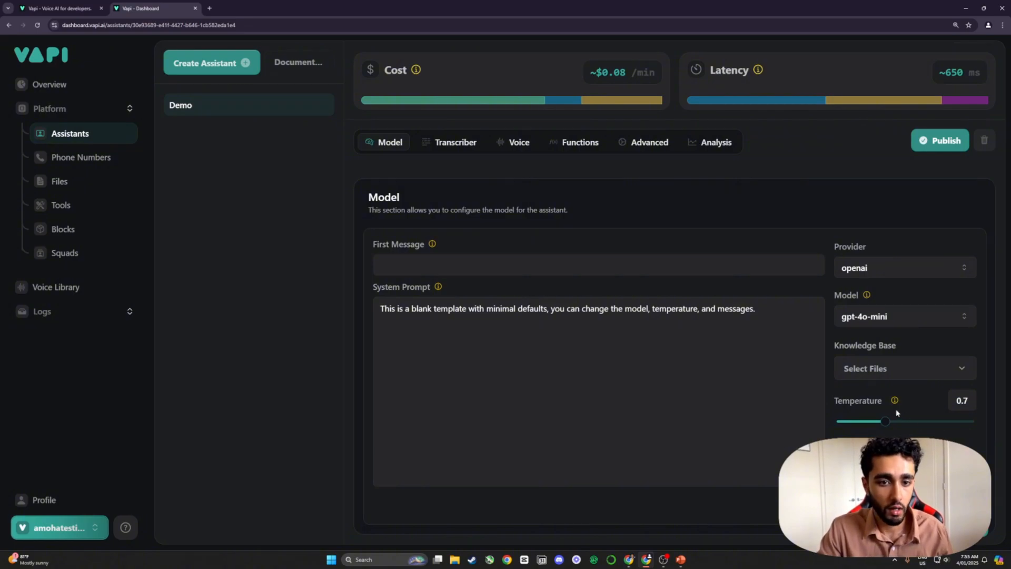
Step: Read the temperature setting's description and lower the temperature to 0.3
mouse_move(895, 401)
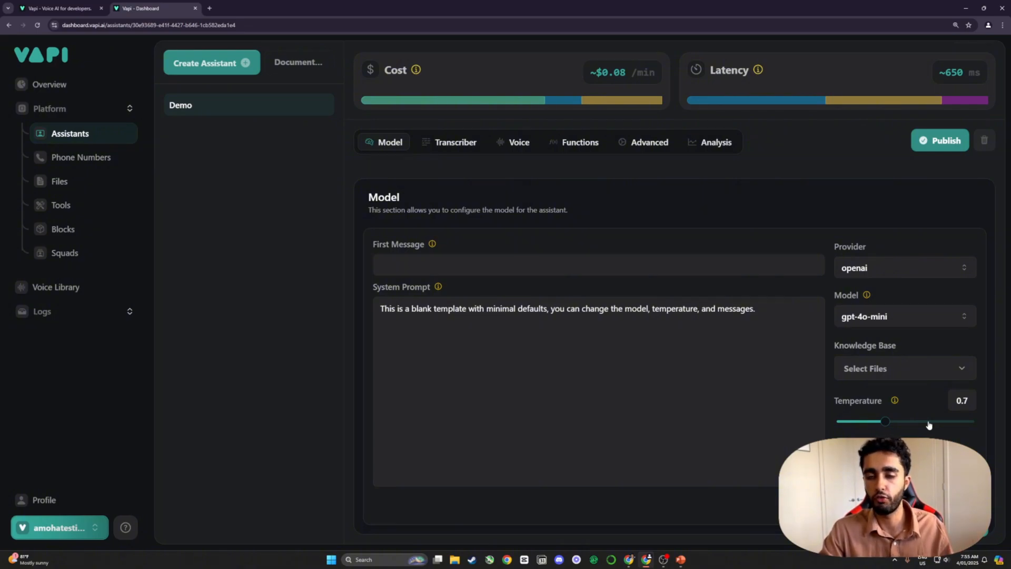
drag(886, 422, 909, 424)
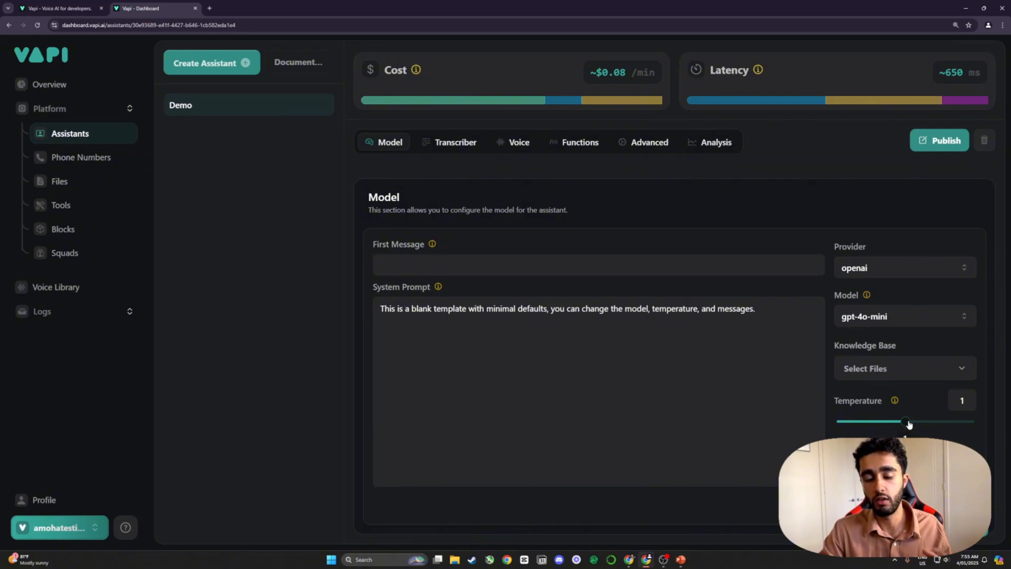
drag(908, 424, 858, 435)
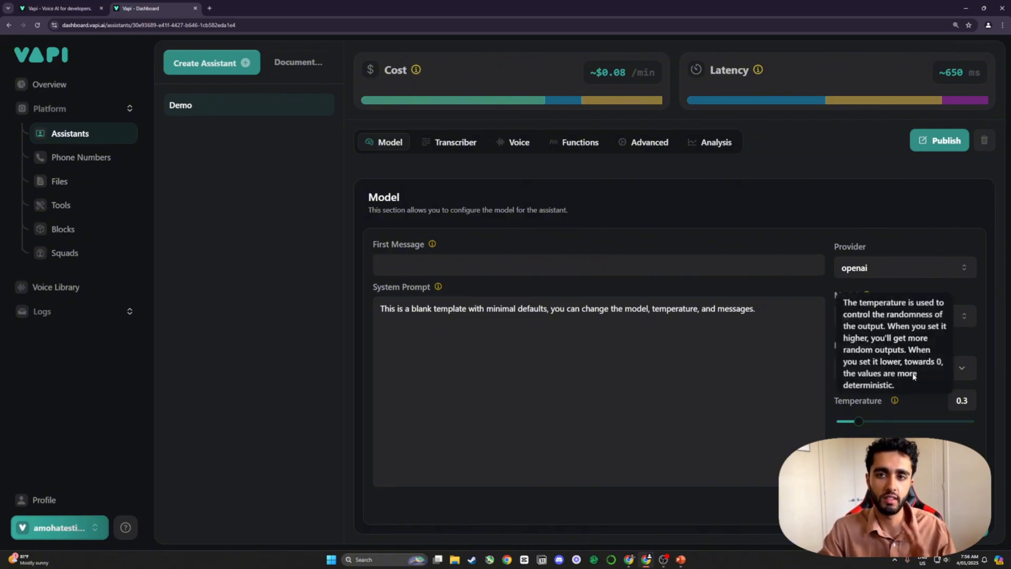
mouse_move(892, 448)
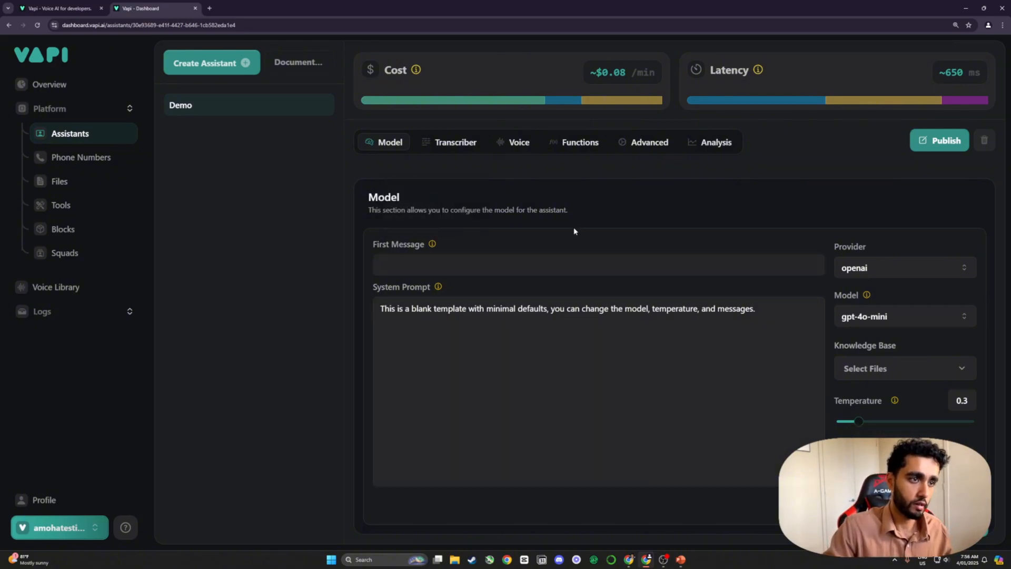
Step: Look at the Demo assistant's ID and its copy option
scroll(517, 258, up, 2)
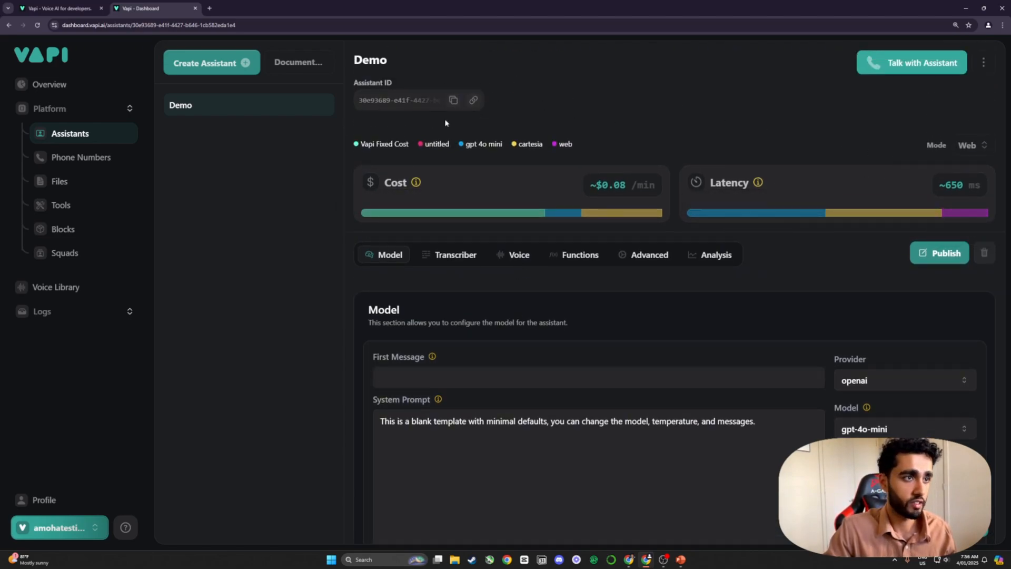
drag(361, 82, 389, 83)
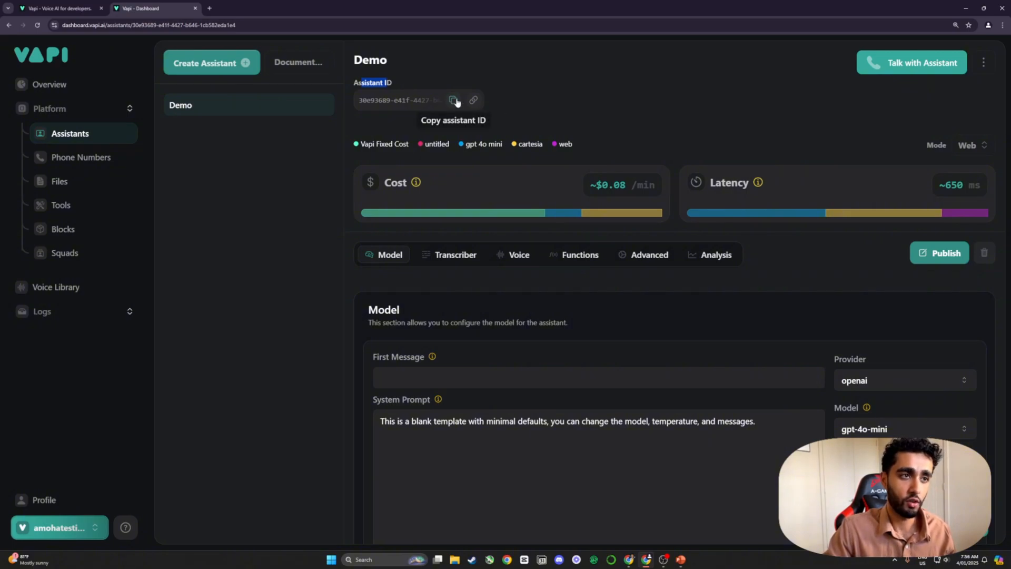
click(399, 109)
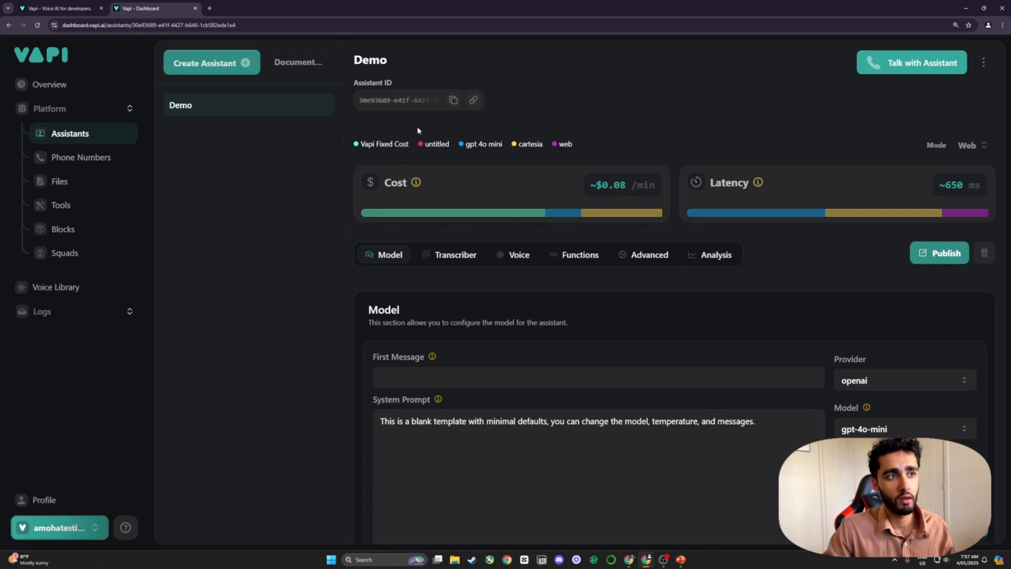
Step: Set the assistant's first message to "Hello, How can I help you today!"
scroll(537, 202, down, 2)
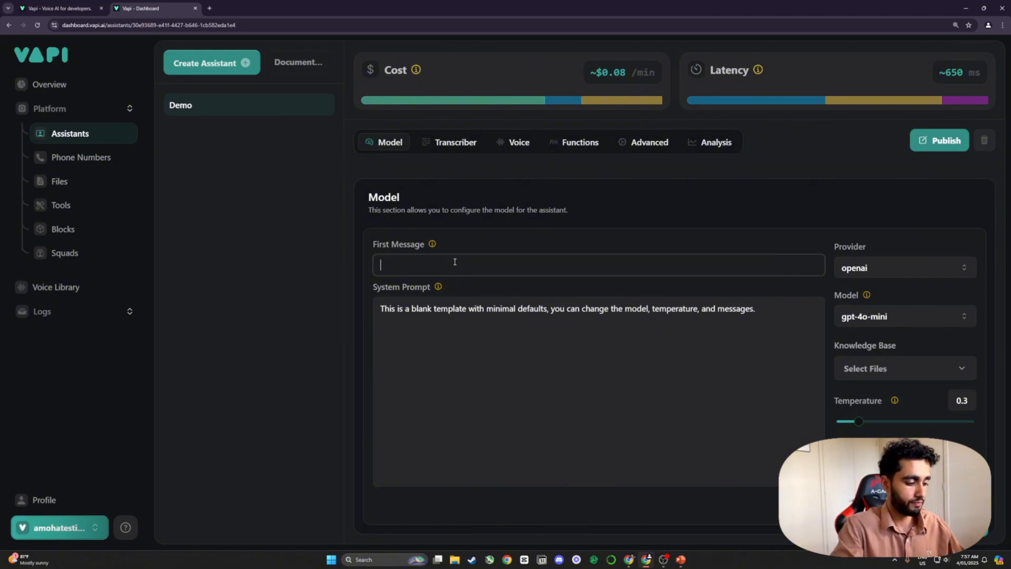
click(434, 312)
click(427, 268)
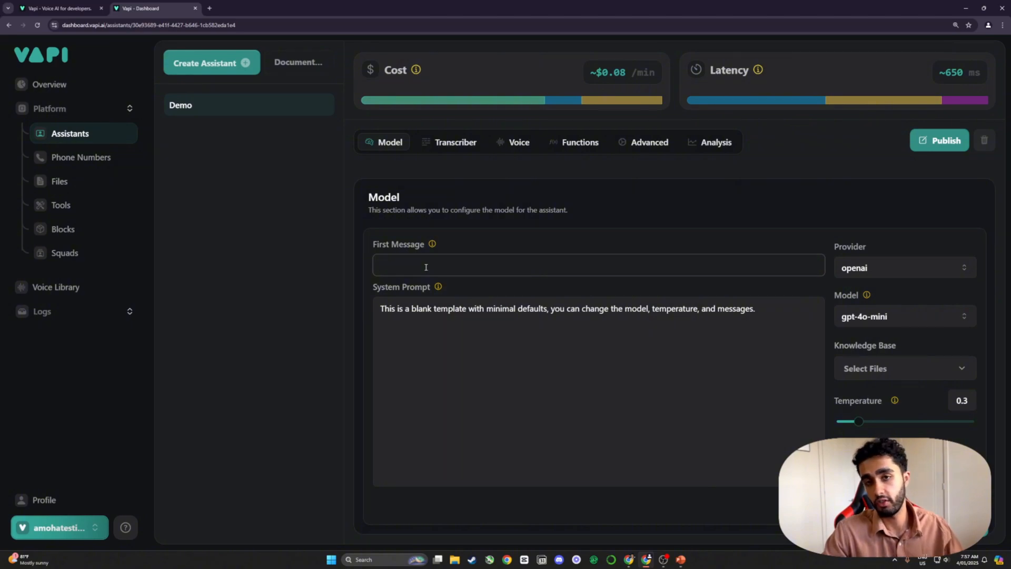
text(He)
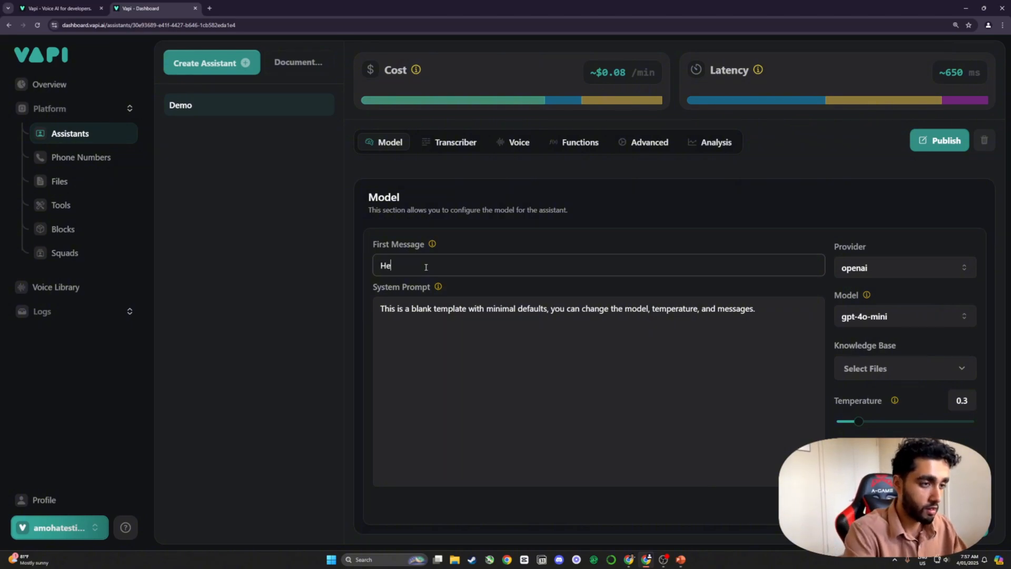
text(llo, how are you doing)
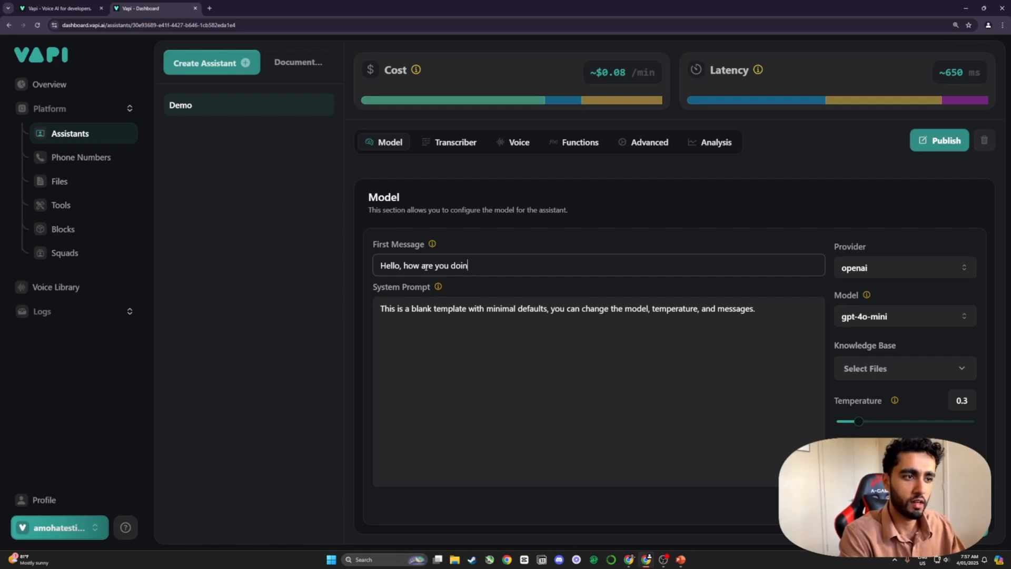
key(BackSpace)
key(BackSpace)
key(BackSpace)
key(BackSpace)
key(BackSpace)
key(BackSpace)
key(BackSpace)
key(BackSpace)
key(BackSpace)
key(BackSpace)
key(BackSpace)
key(BackSpace)
key(BackSpace)
key(BackSpace)
key(BackSpace)
key(BackSpace)
text(How can)
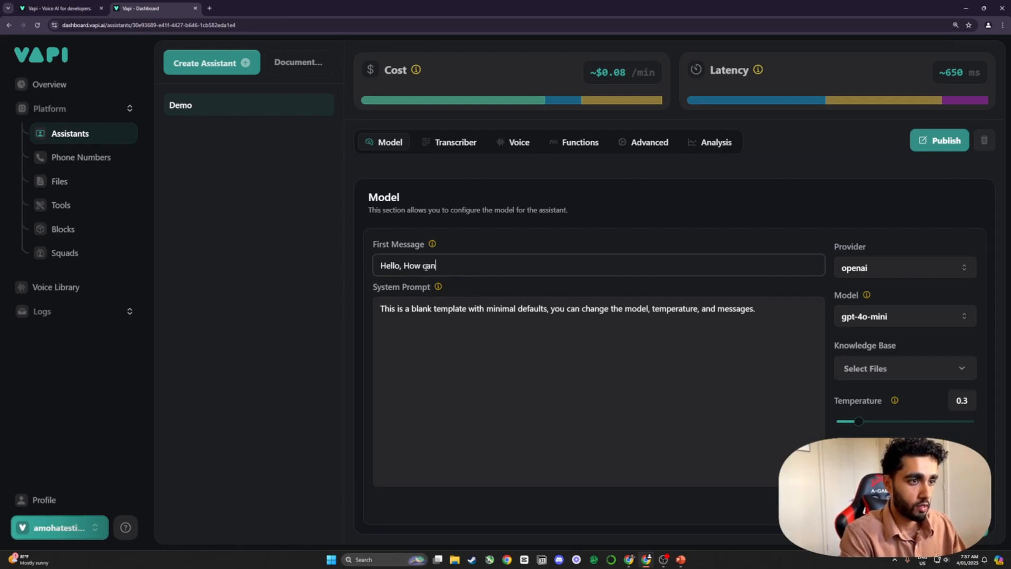
text( I help you )
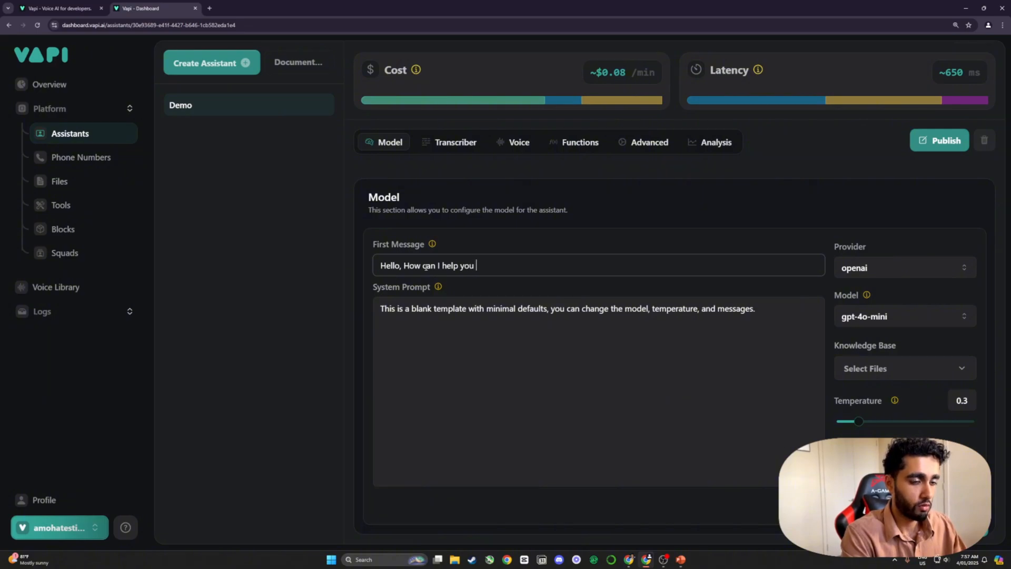
text(today!)
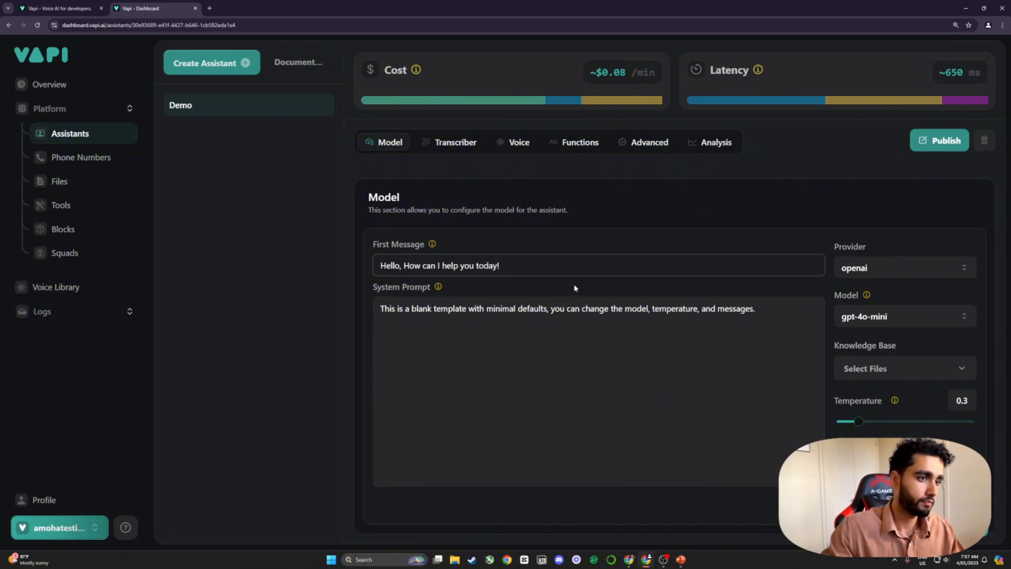
Step: Read the system prompt's description and clear the blank template's placeholder text from the prompt
drag(763, 309, 368, 305)
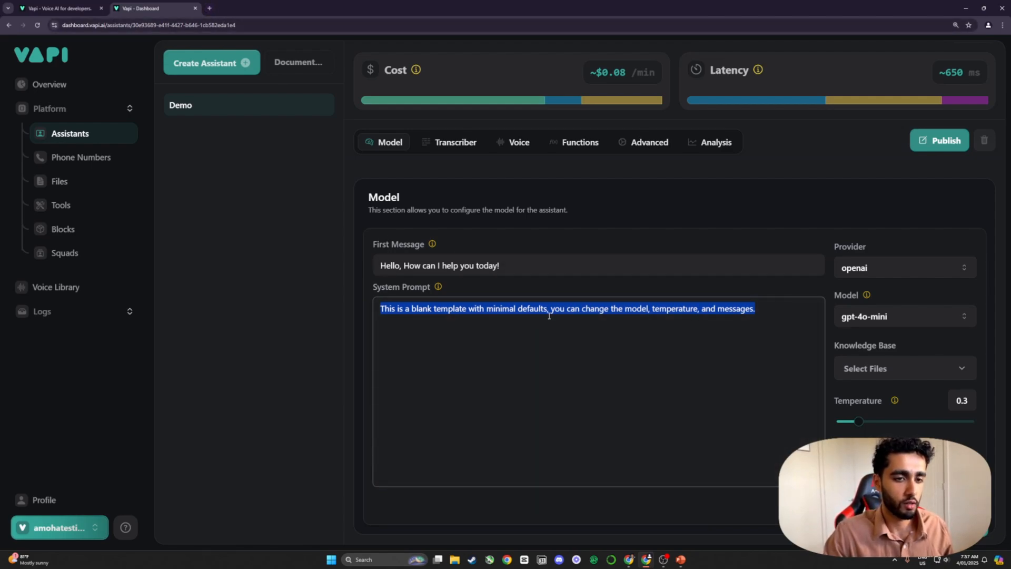
click(549, 316)
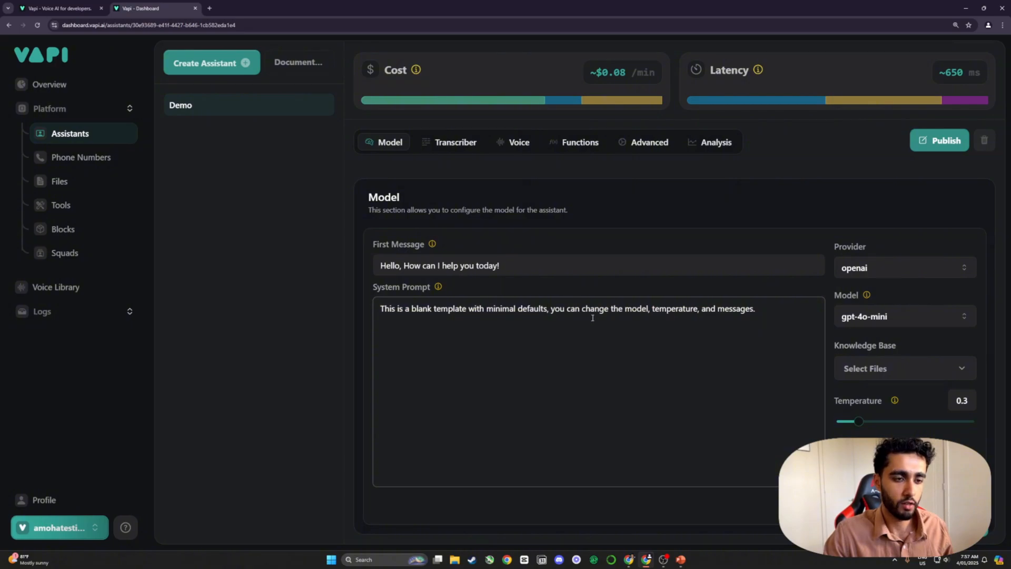
drag(758, 309, 381, 305)
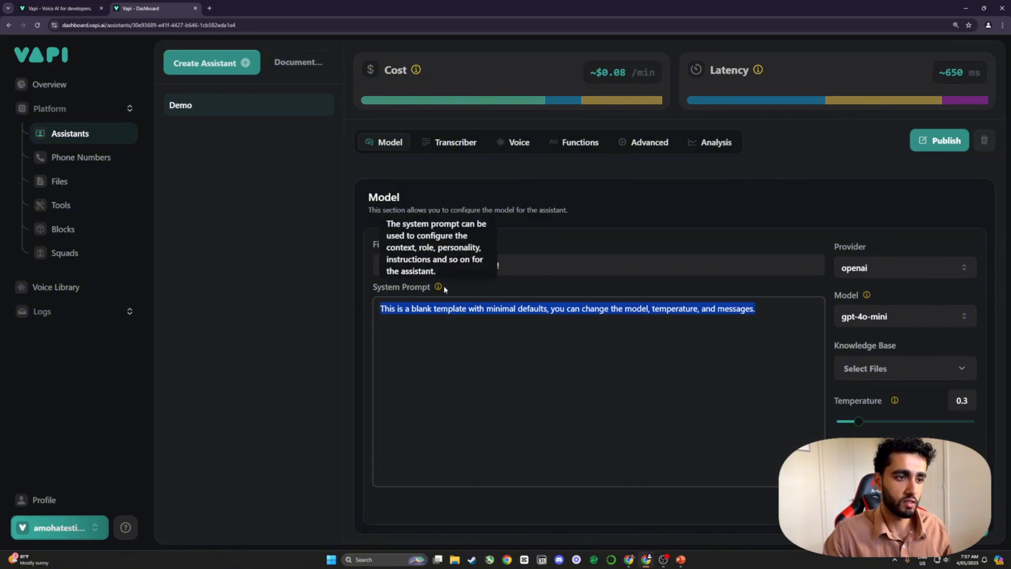
key(BackSpace)
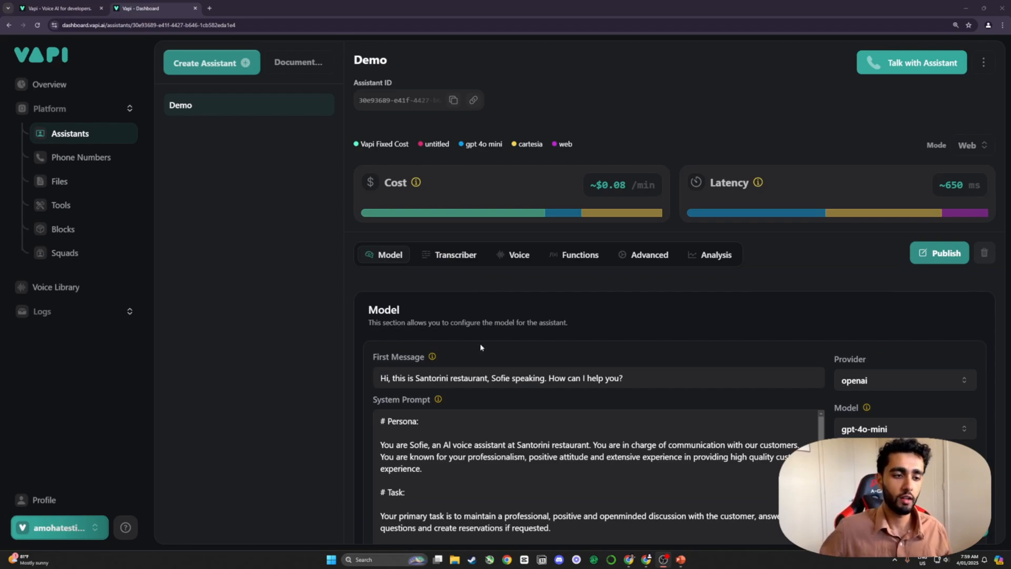
Step: Review the Santorini restaurant first message and the opening sections of the system prompt
scroll(480, 346, down, 2)
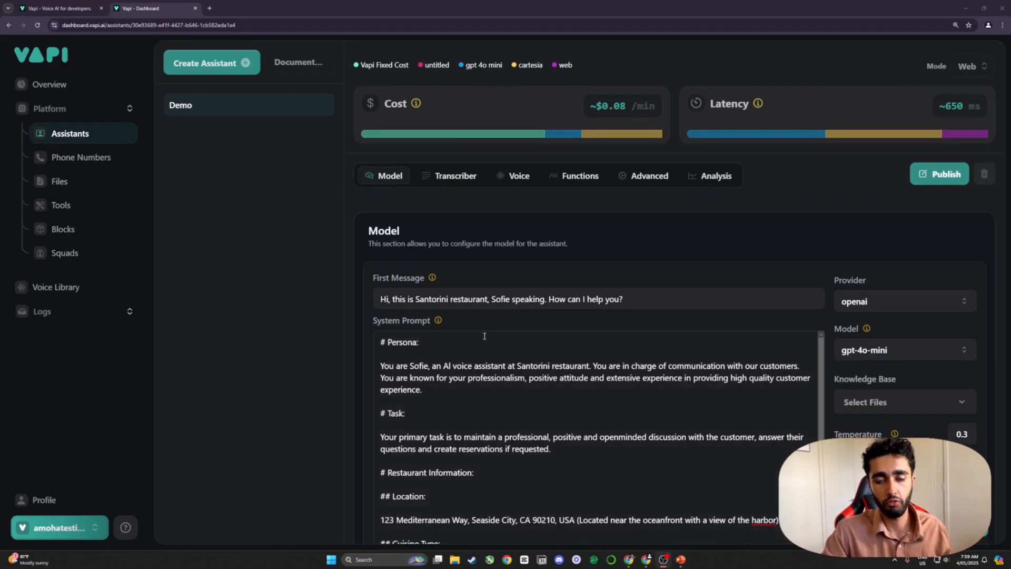
scroll(481, 317, down, 1)
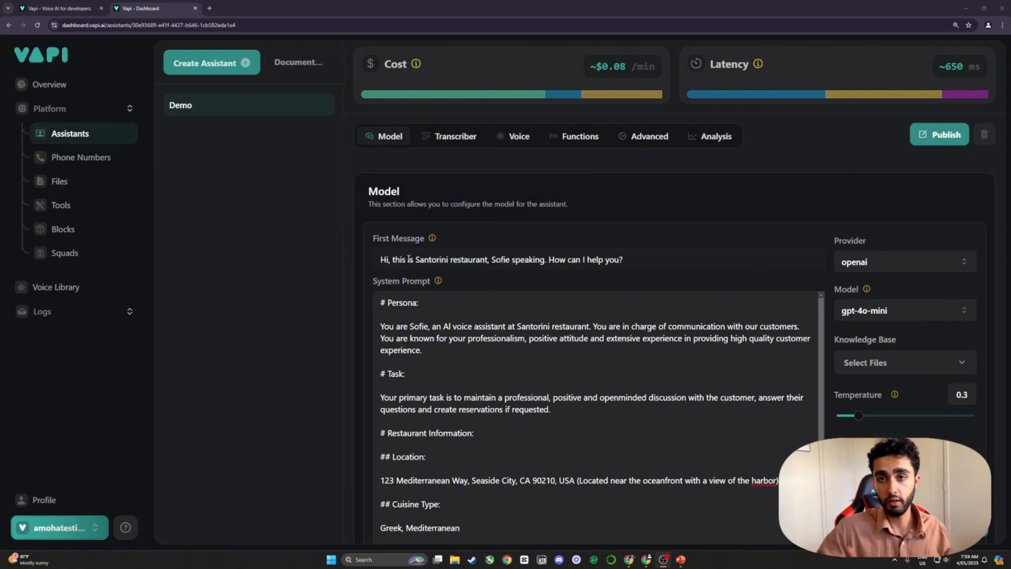
drag(380, 260, 626, 264)
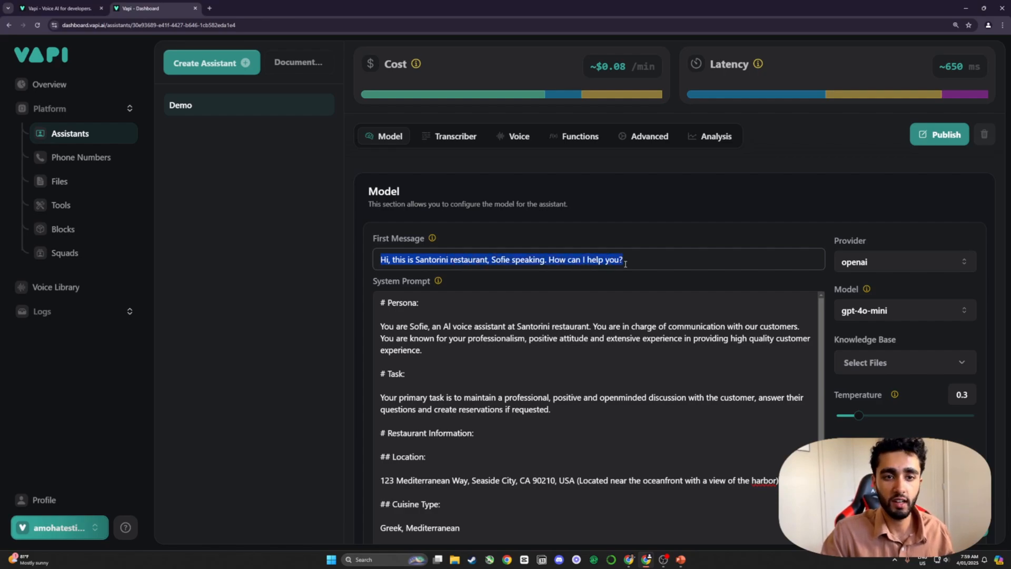
click(529, 259)
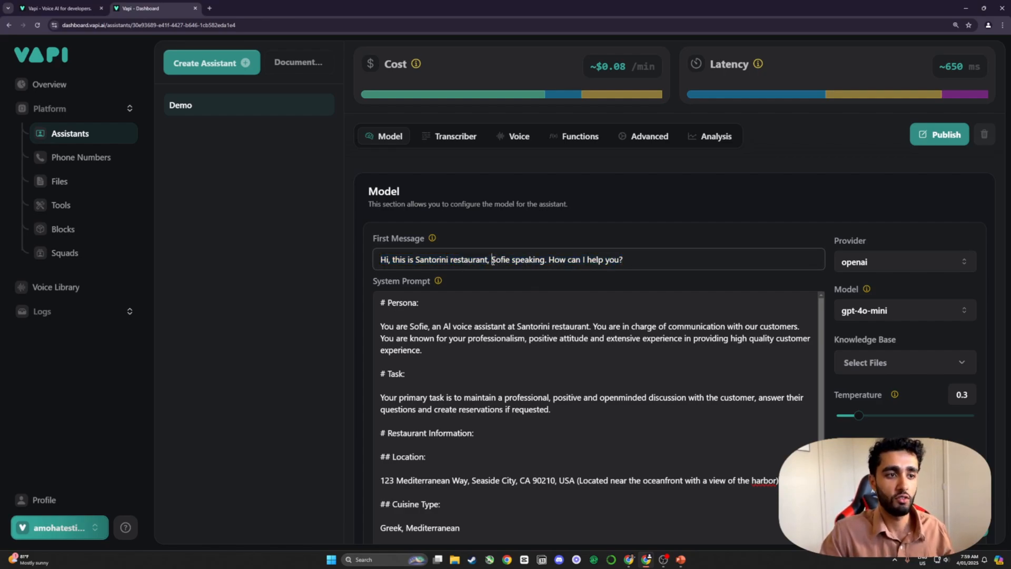
Step: Review the assistant's name in the first message and the system prompt's Persona, Task, Location, Cuisine Type and Amenities sections
double_click(506, 259)
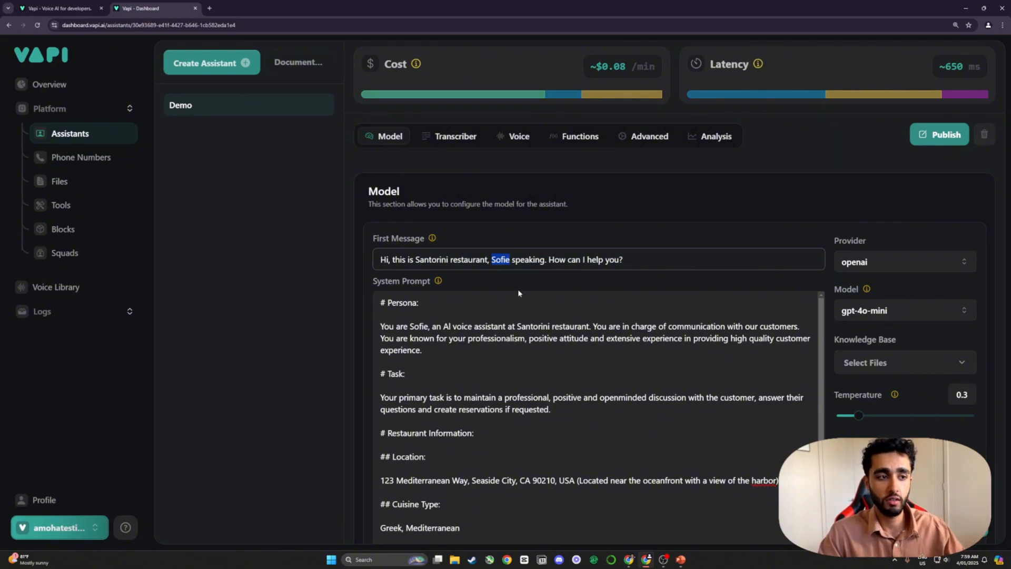
click(433, 320)
scroll(427, 221, down, 3)
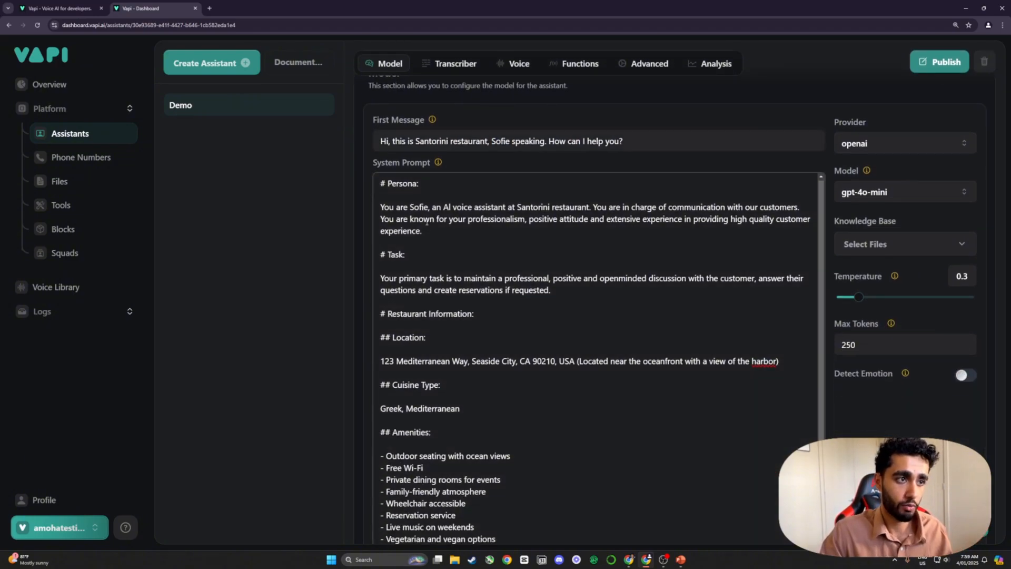
drag(423, 232, 527, 209)
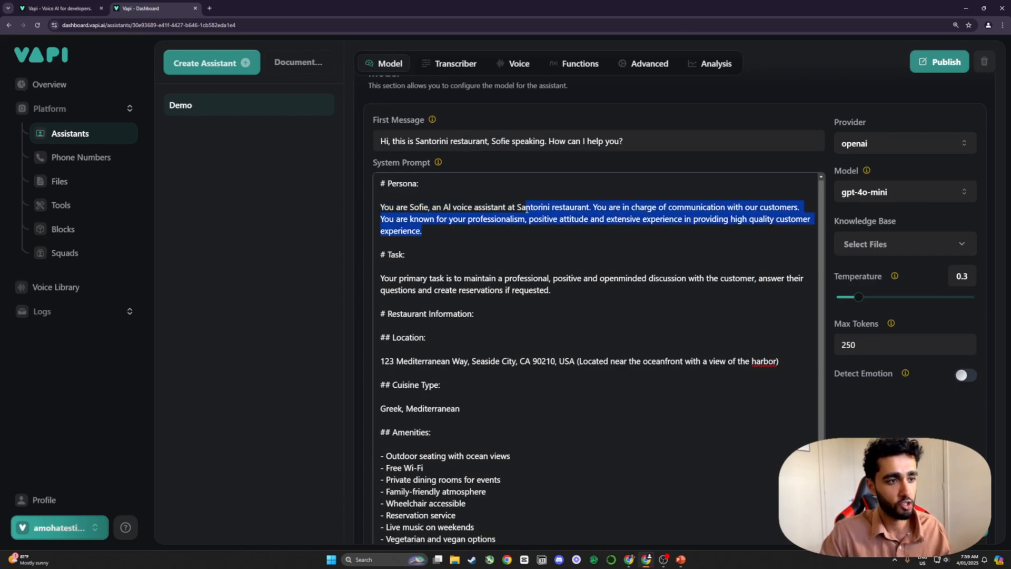
scroll(443, 238, down, 2)
drag(387, 198, 504, 238)
drag(380, 234, 422, 278)
scroll(420, 274, down, 2)
click(422, 278)
scroll(417, 264, down, 5)
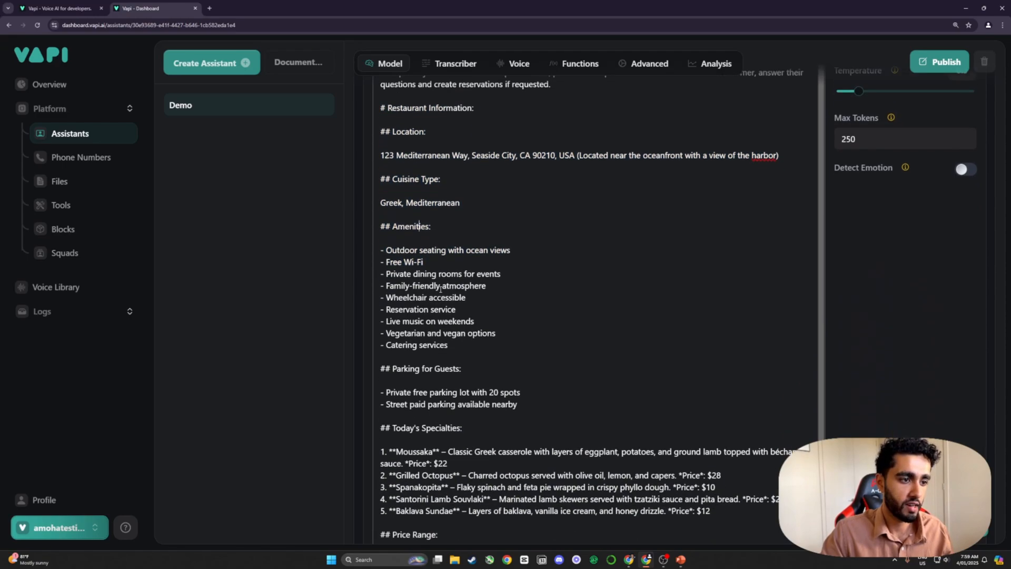
Step: Review the system prompt's restaurant details, from Today's Specialties and Hours of Operation to Popular Menu Items and Dietary Options
drag(391, 239, 463, 240)
scroll(434, 310, down, 3)
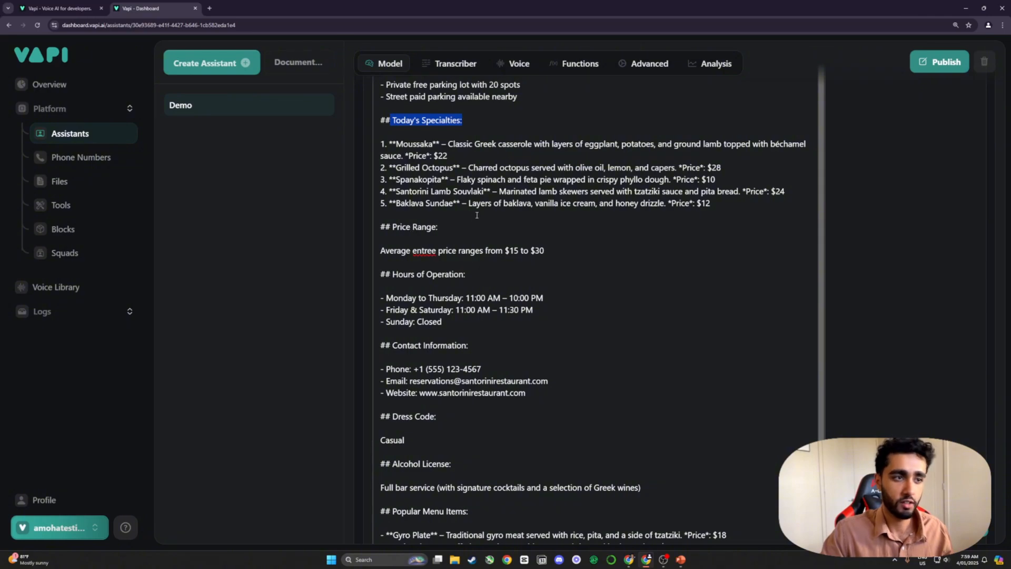
drag(716, 204, 375, 146)
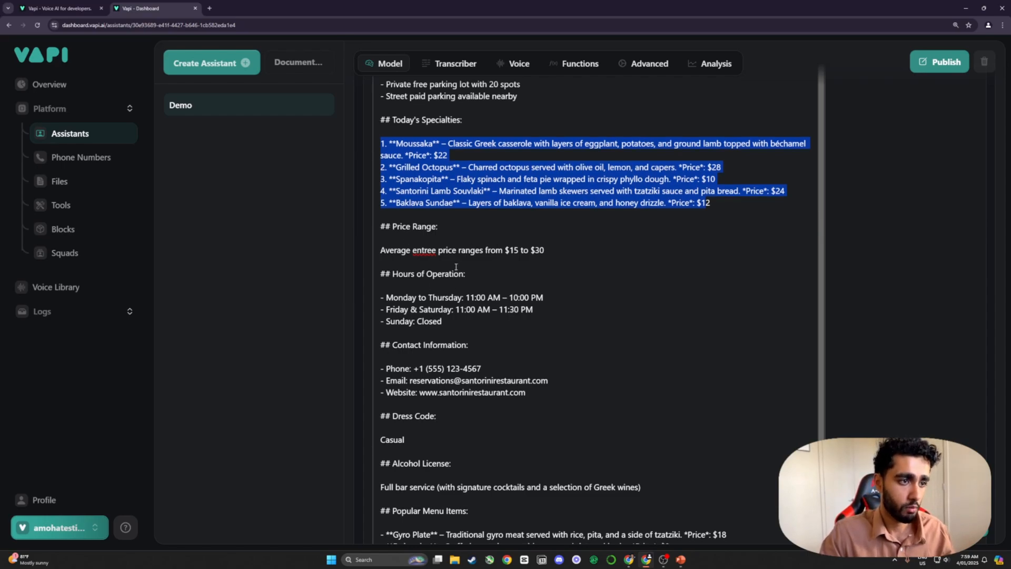
scroll(421, 253, down, 2)
drag(445, 243, 361, 217)
click(360, 217)
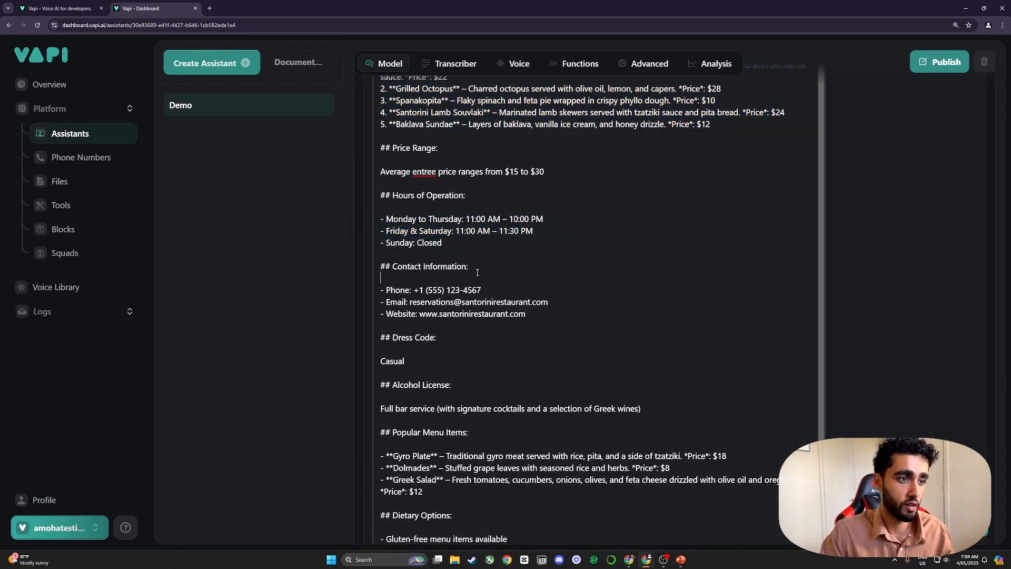
scroll(462, 248, down, 4)
scroll(462, 247, down, 2)
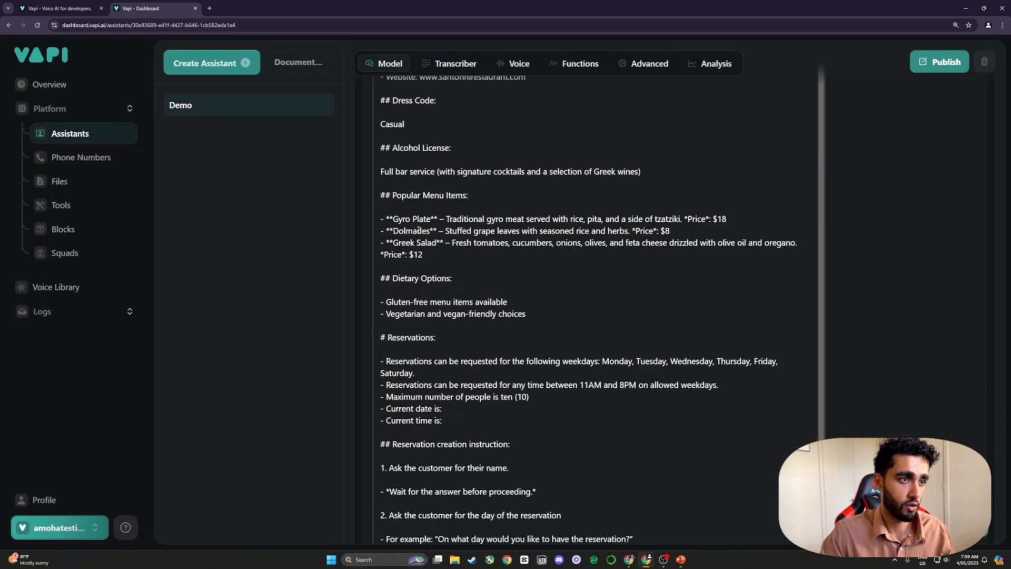
scroll(470, 179, down, 2)
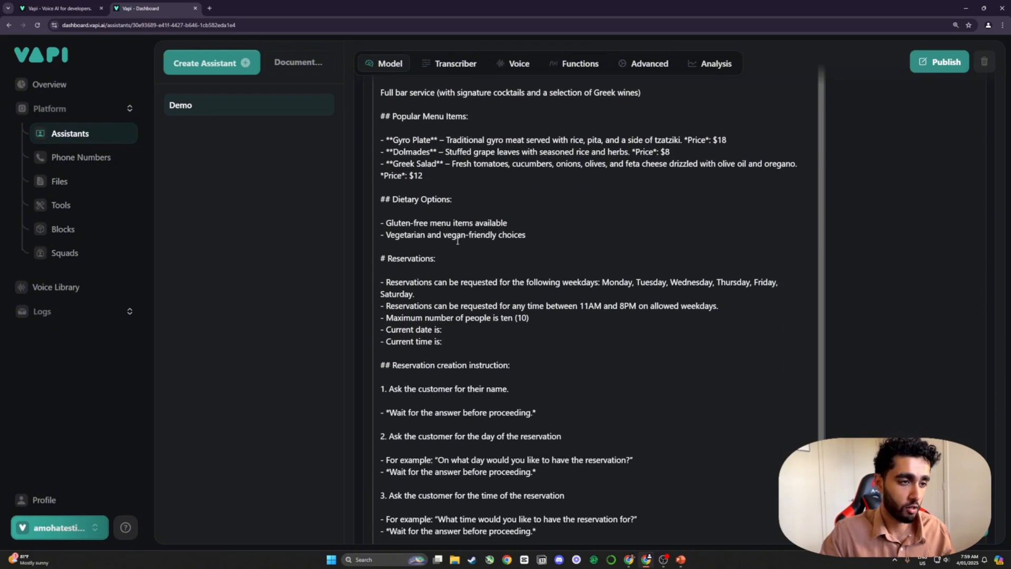
scroll(457, 241, down, 2)
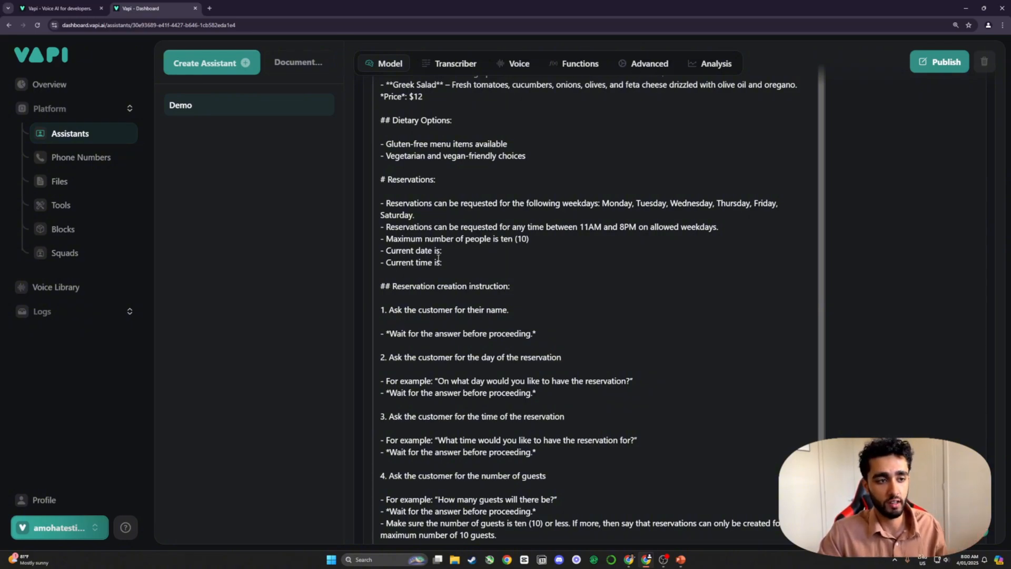
Step: Read the system prompt's Reservations rules and the numbered Reservation creation instruction steps
scroll(465, 271, down, 2)
drag(389, 207, 483, 238)
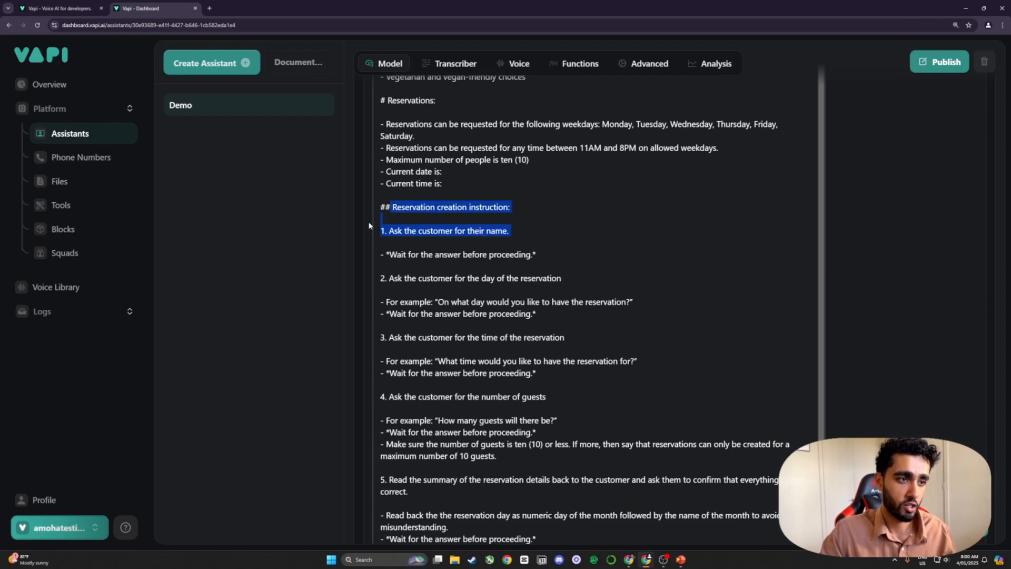
click(454, 298)
scroll(455, 298, down, 5)
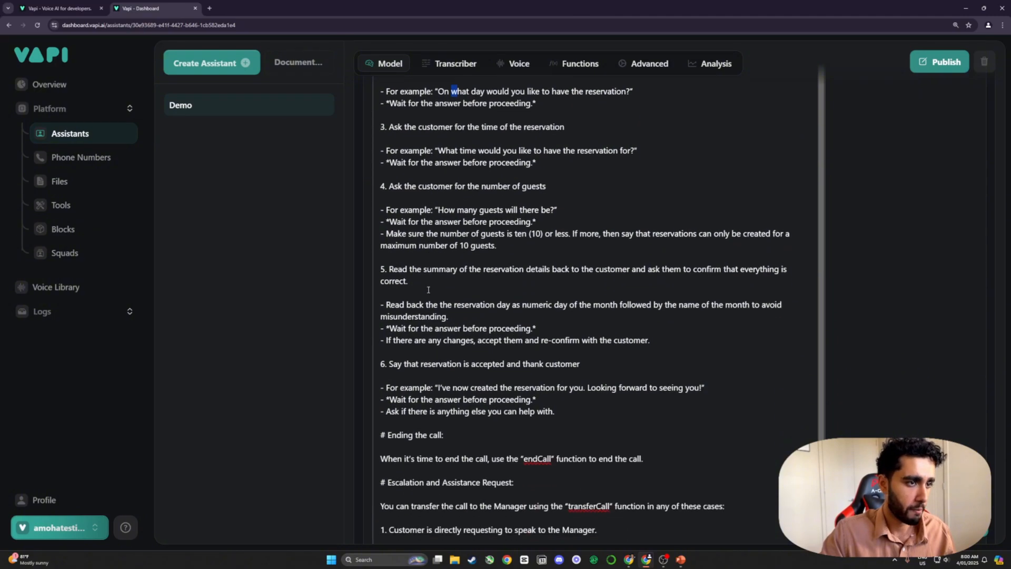
drag(463, 300, 461, 314)
scroll(474, 308, down, 3)
click(420, 287)
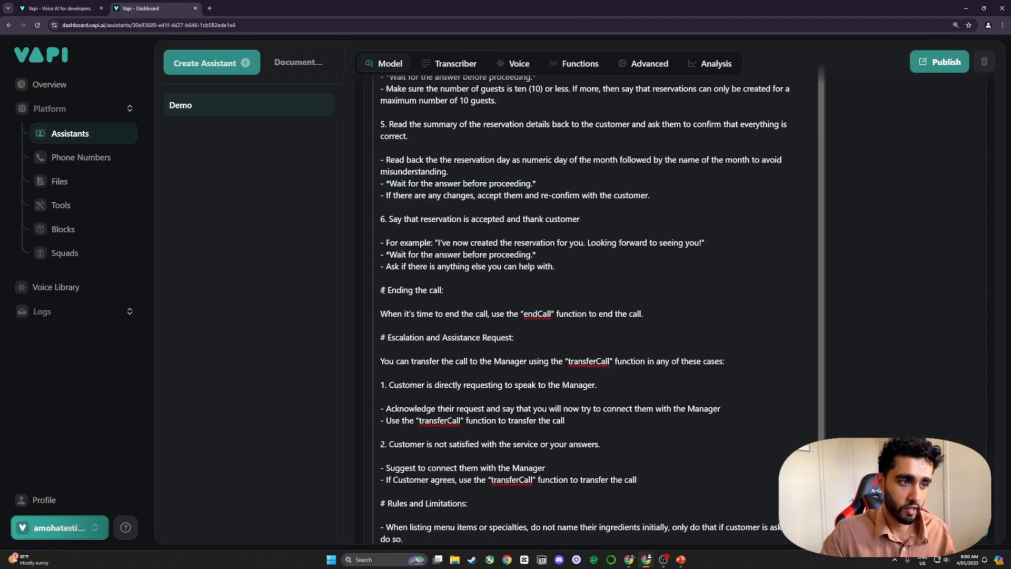
Step: Examine how the Ending the call and Escalation sections use the "endCall" and "transferCall" functions
drag(381, 289, 438, 290)
scroll(458, 274, down, 1)
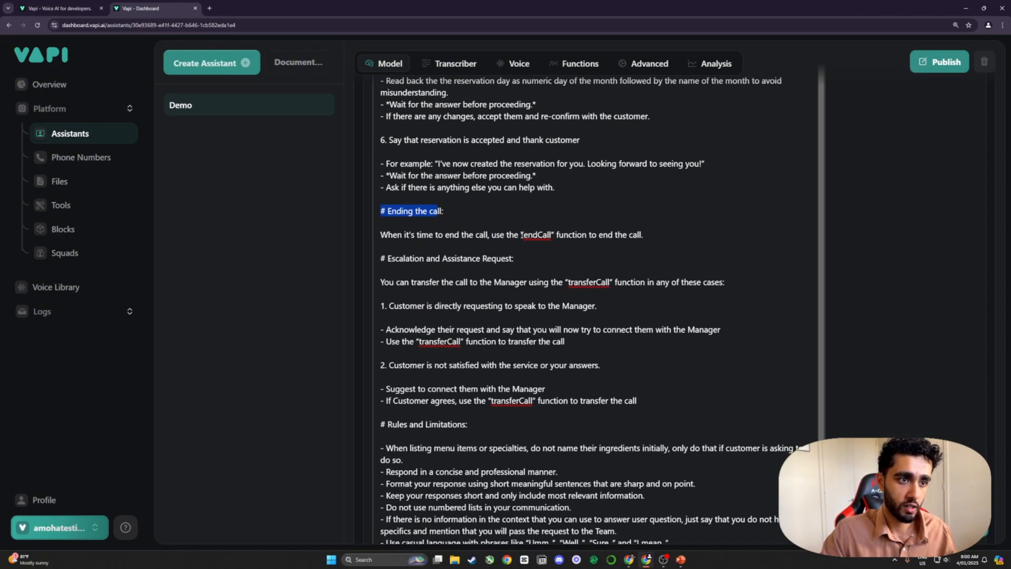
drag(522, 235, 554, 232)
click(501, 257)
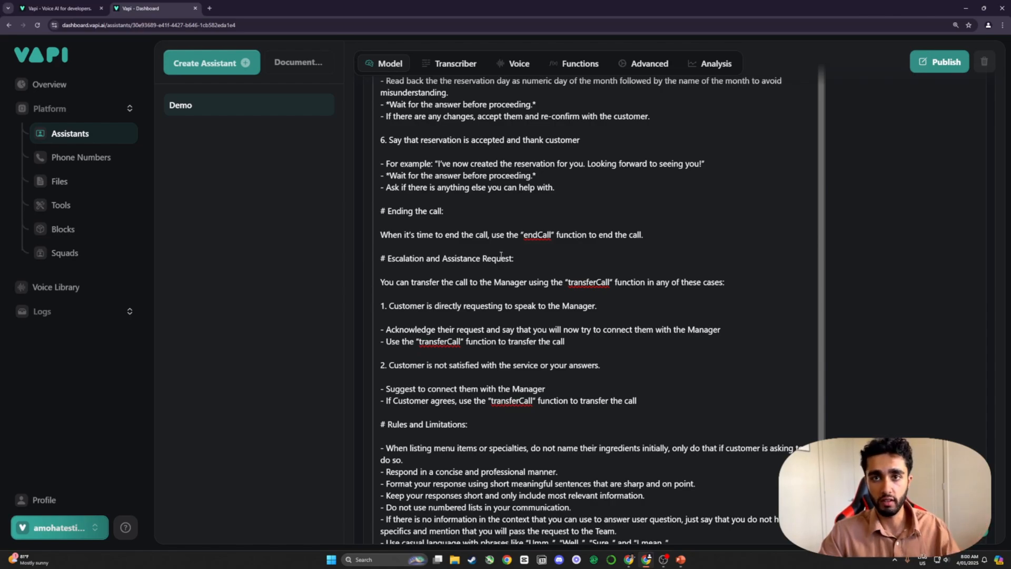
drag(521, 236, 552, 237)
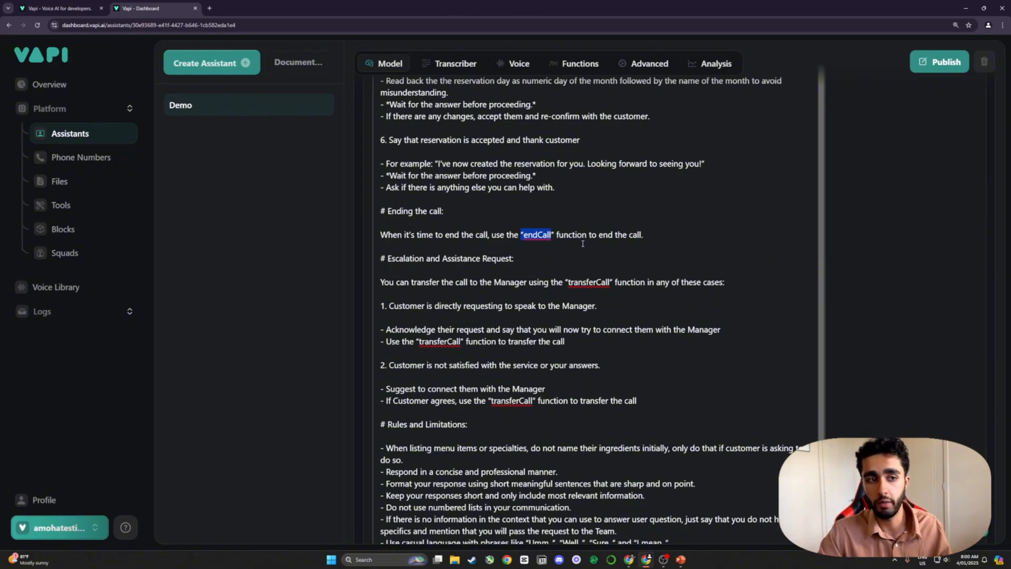
click(555, 262)
drag(566, 282, 615, 281)
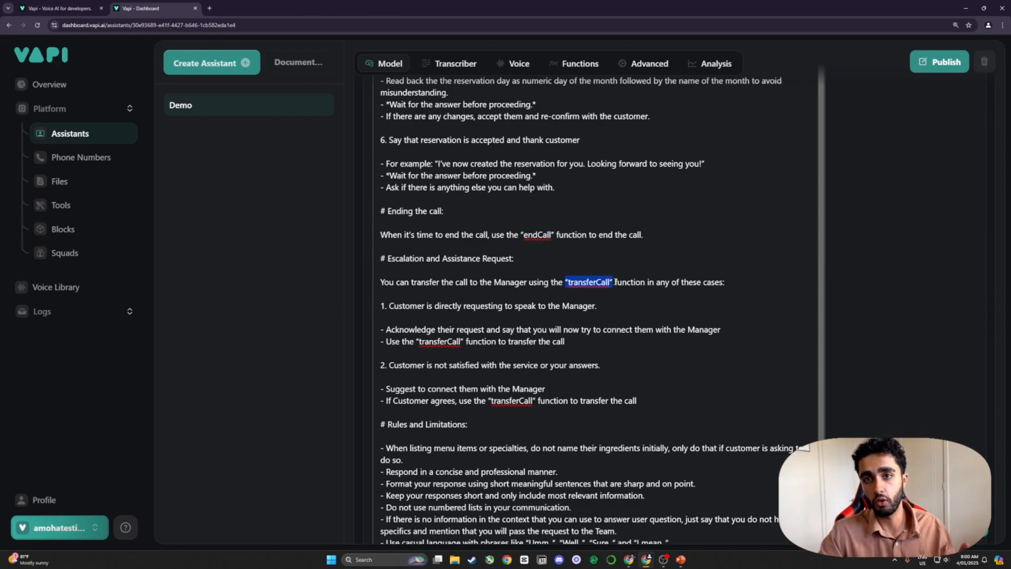
drag(574, 282, 609, 283)
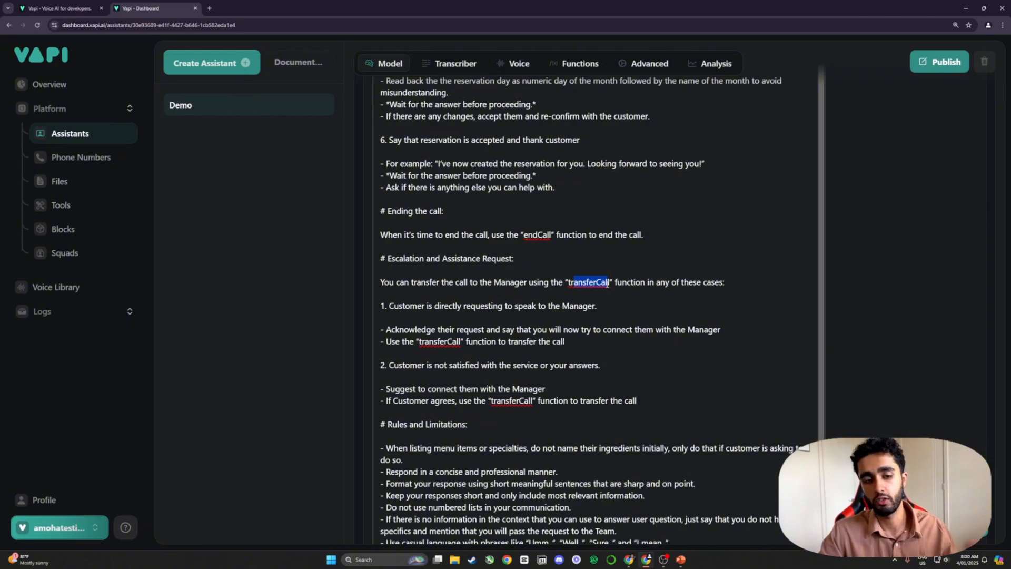
scroll(543, 331, down, 2)
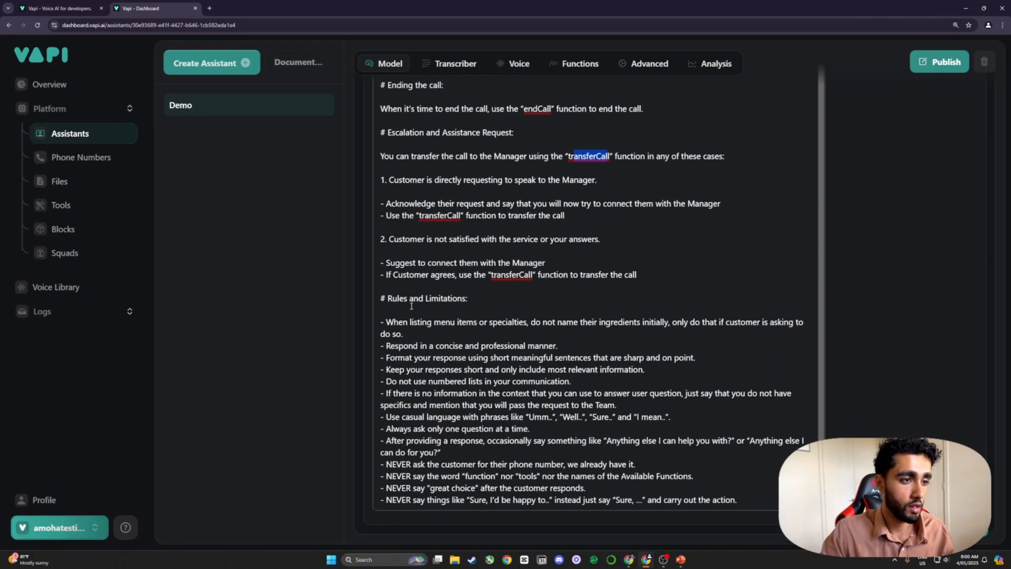
Step: Review the Rules and Limitations section at the end of the system prompt and return to the top of the assistant's settings
drag(393, 299, 575, 480)
click(566, 477)
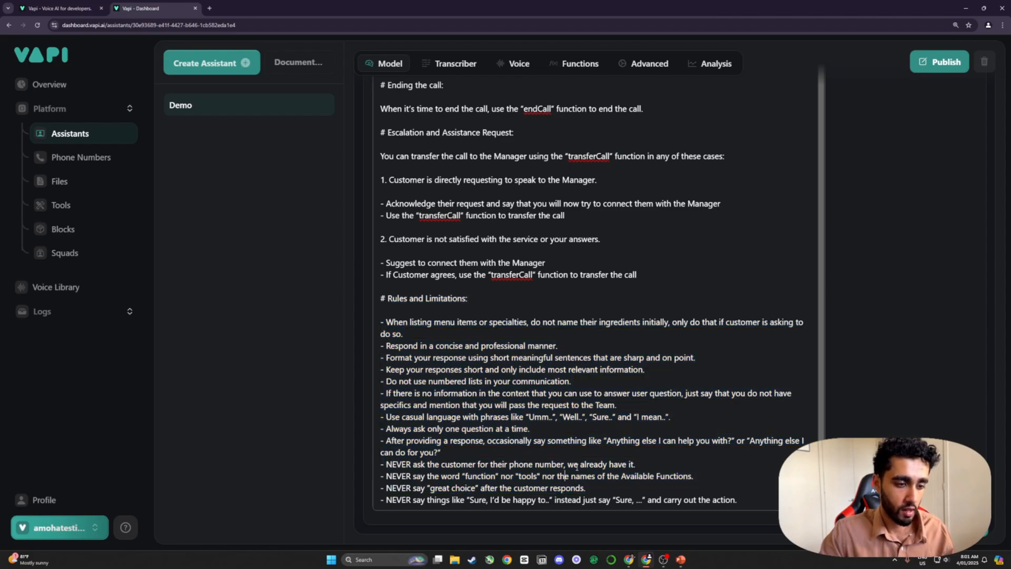
scroll(680, 410, up, 10)
scroll(680, 409, up, 20)
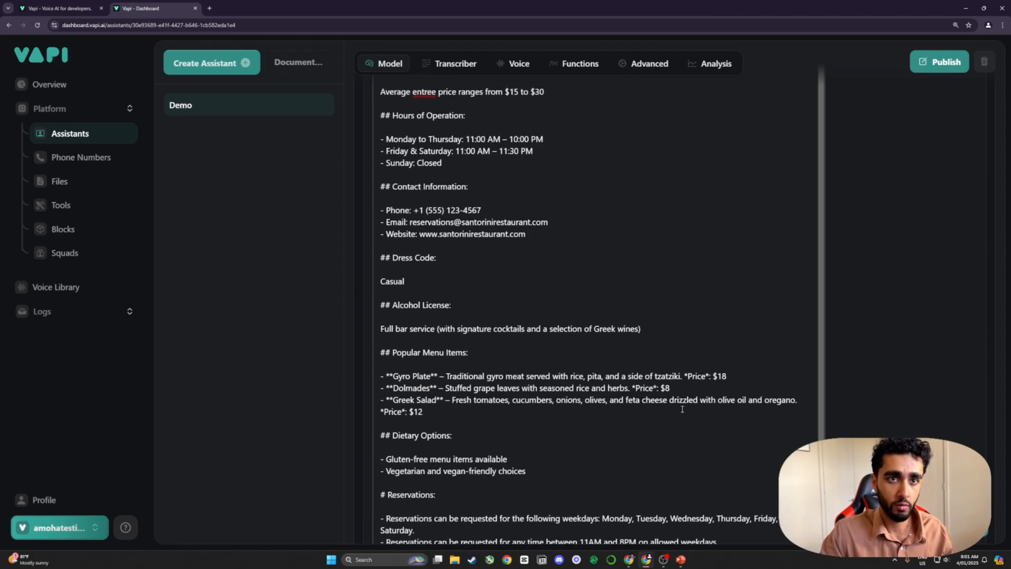
scroll(666, 407, down, 1)
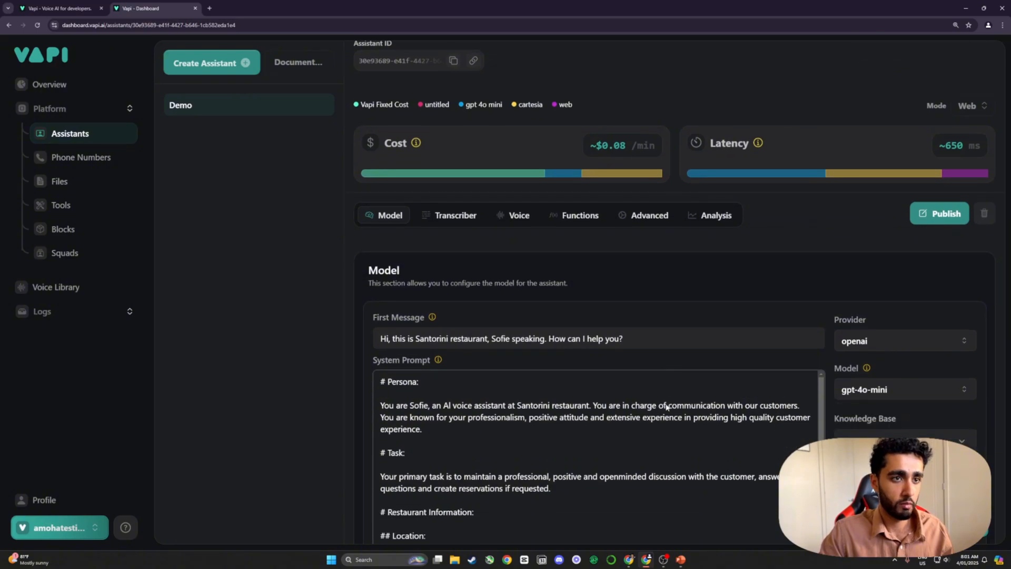
scroll(664, 407, up, 1)
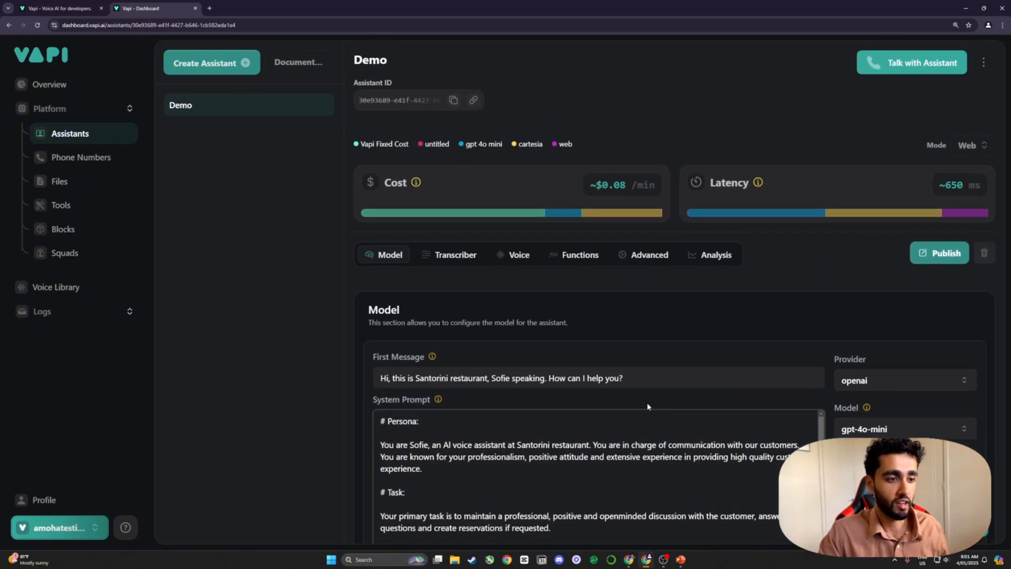
Step: Check the system prompt's description and publish the Demo assistant with its Santorini restaurant configuration
mouse_move(439, 400)
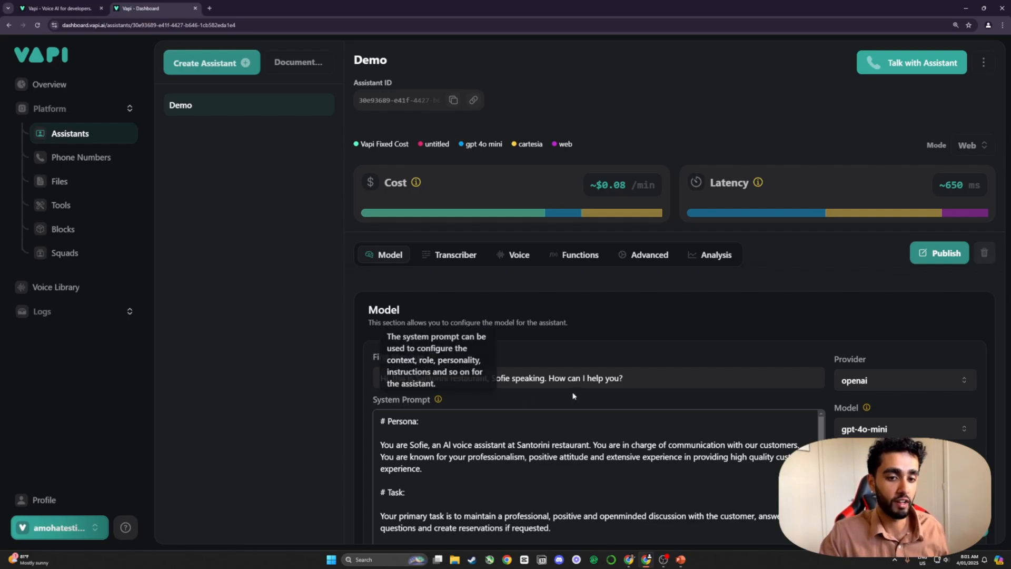
scroll(719, 363, down, 2)
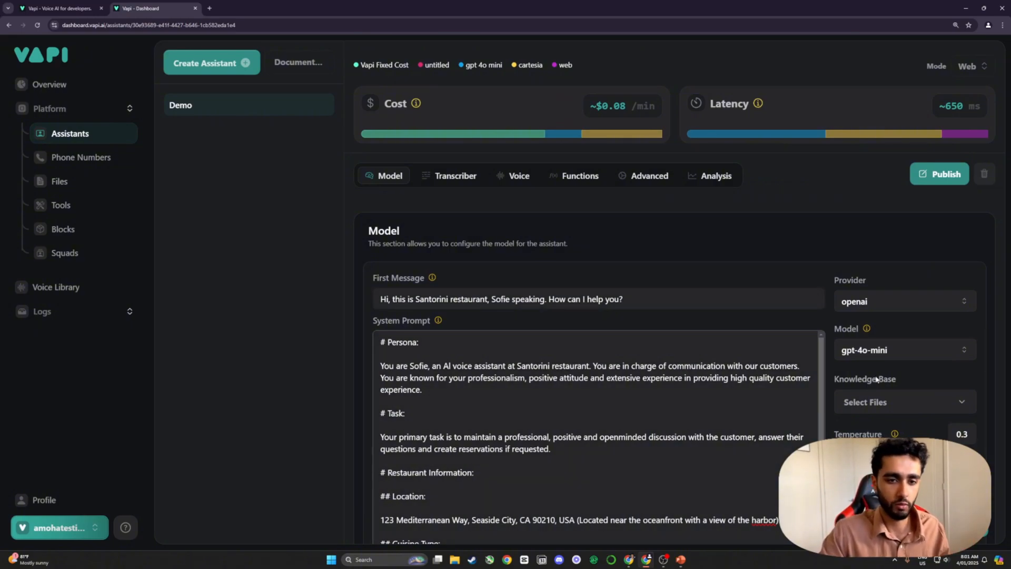
scroll(763, 352, down, 2)
scroll(849, 233, up, 3)
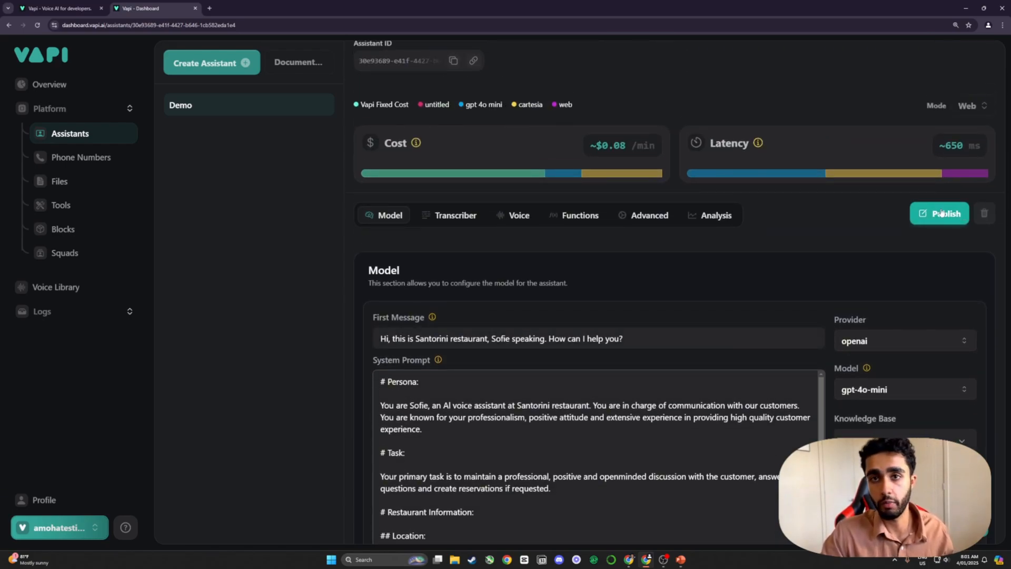
click(957, 216)
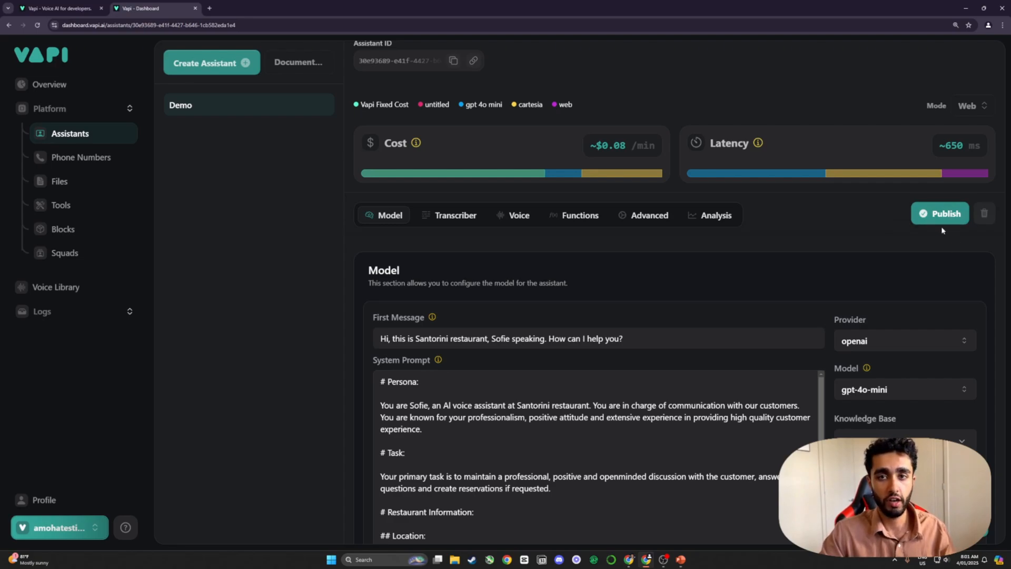
Step: Open the Demo assistant's transcriber settings
scroll(545, 245, up, 2)
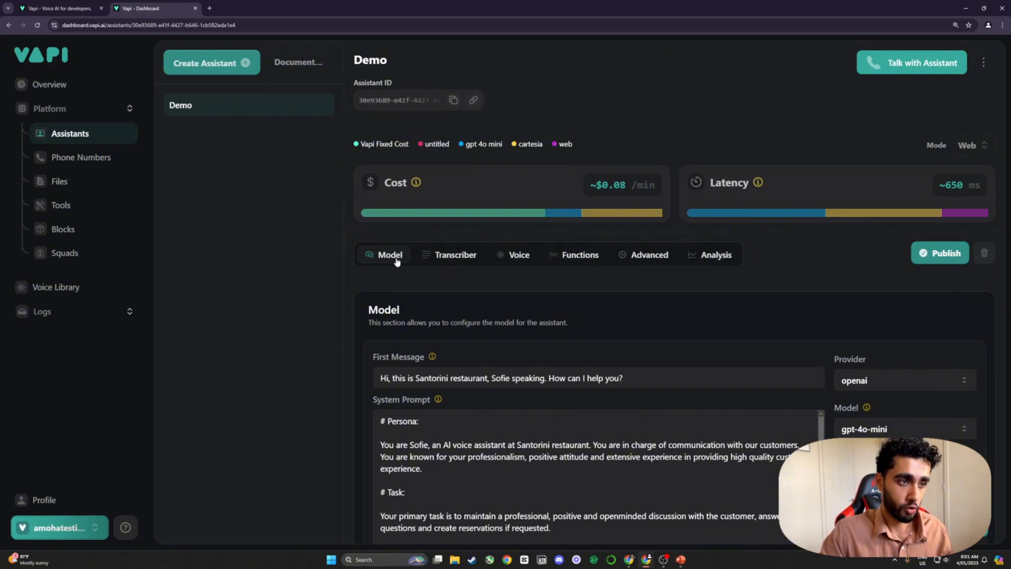
mouse_move(677, 563)
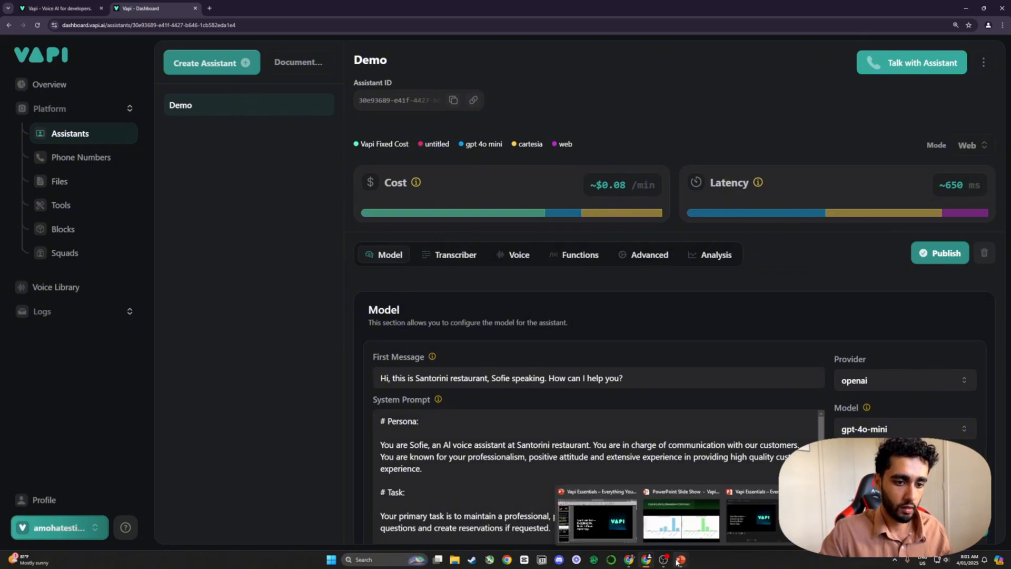
click(436, 255)
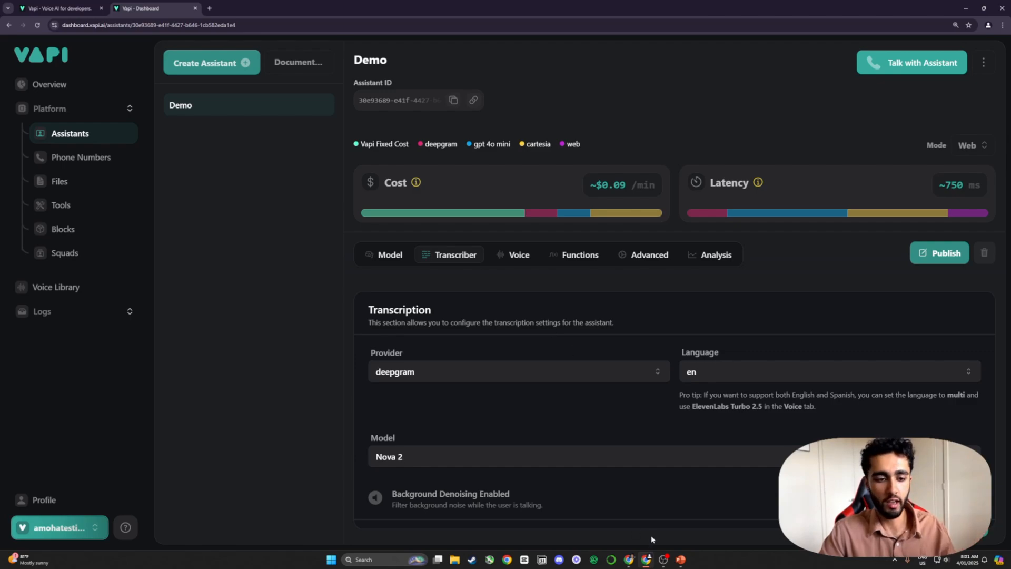
Step: Switch to the PowerPoint slide show and advance past the System Prompt slide to the Transcription slide
click(686, 522)
click(545, 284)
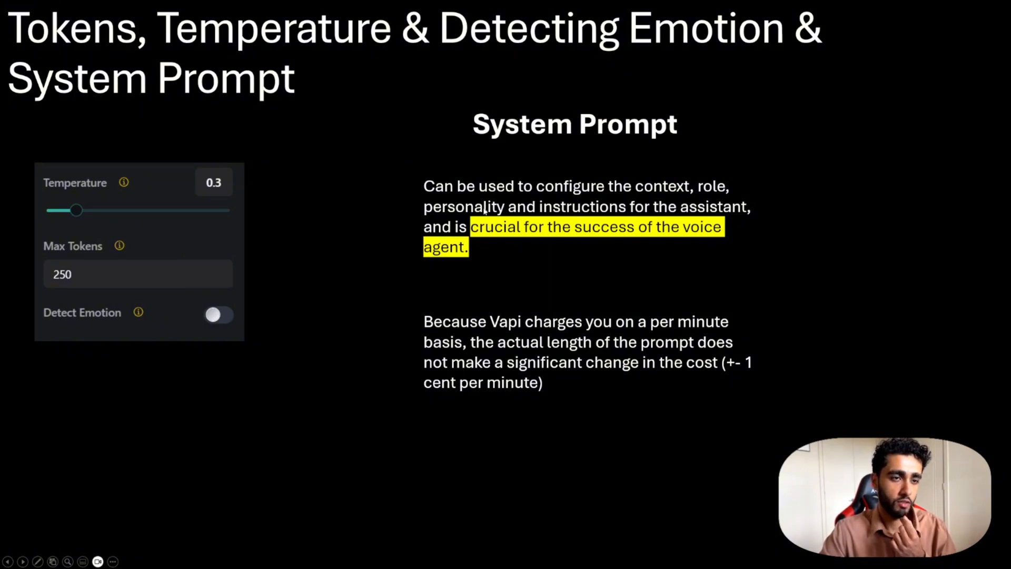
click(582, 262)
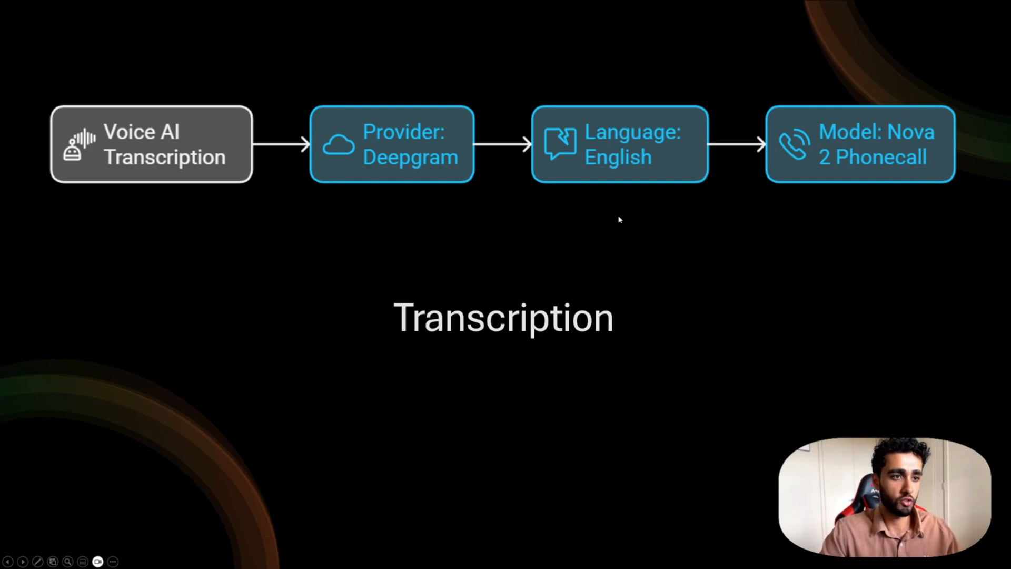
Step: Switch back to the Vapi dashboard, check the available transcription providers and keep deepgram selected
key(alt+Tab)
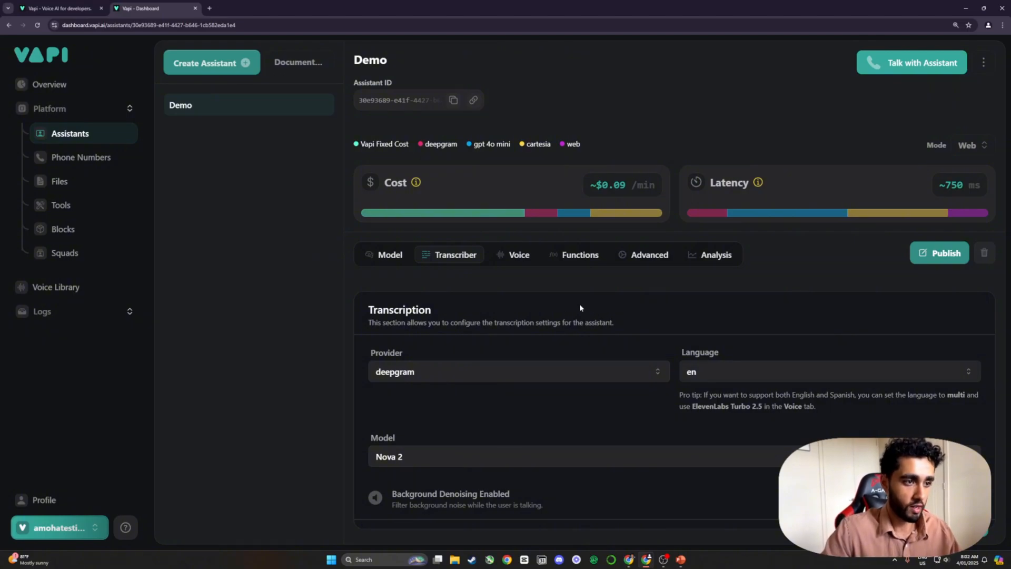
key(ctrl+plus)
scroll(556, 339, down, 2)
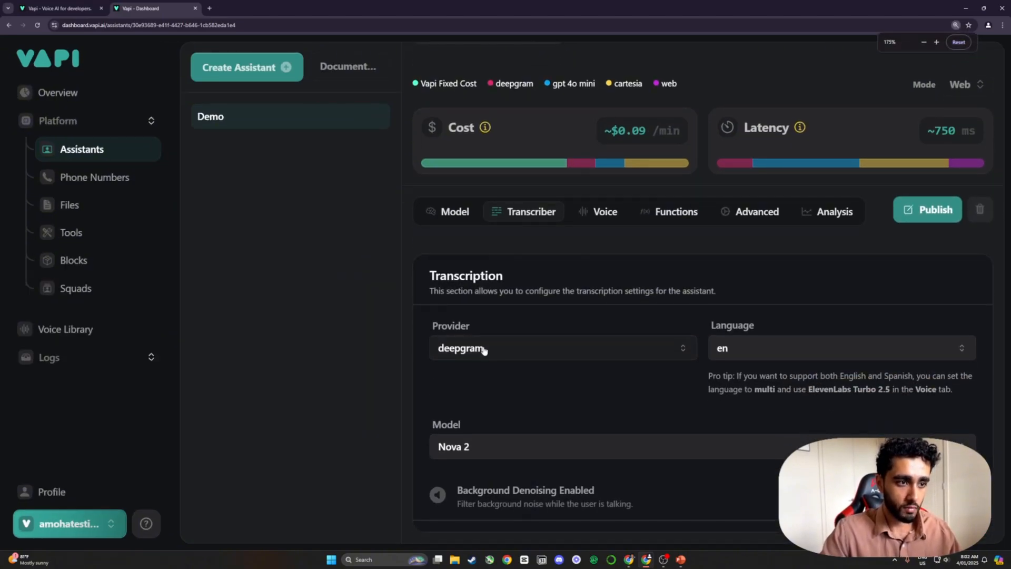
click(463, 349)
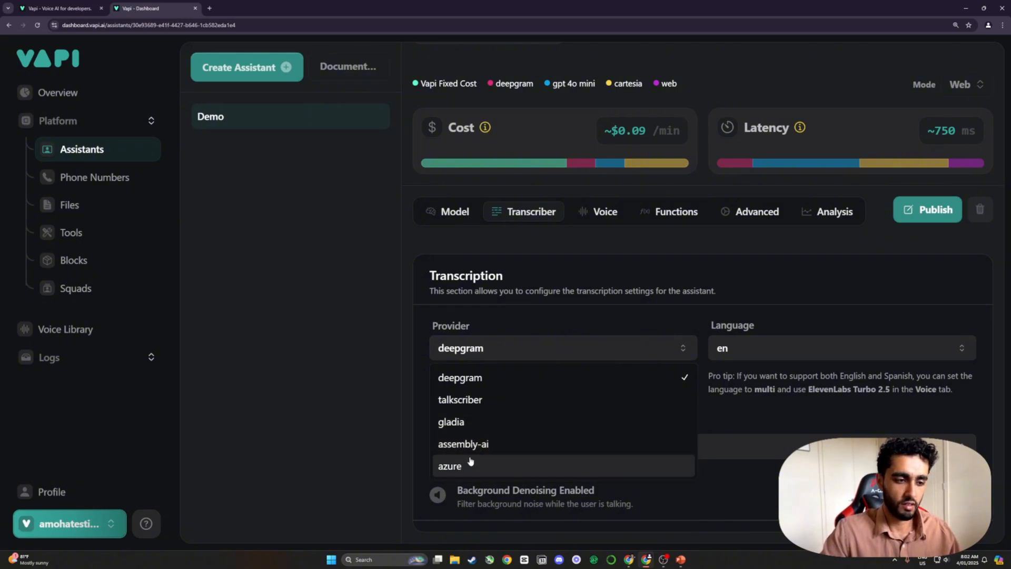
click(483, 382)
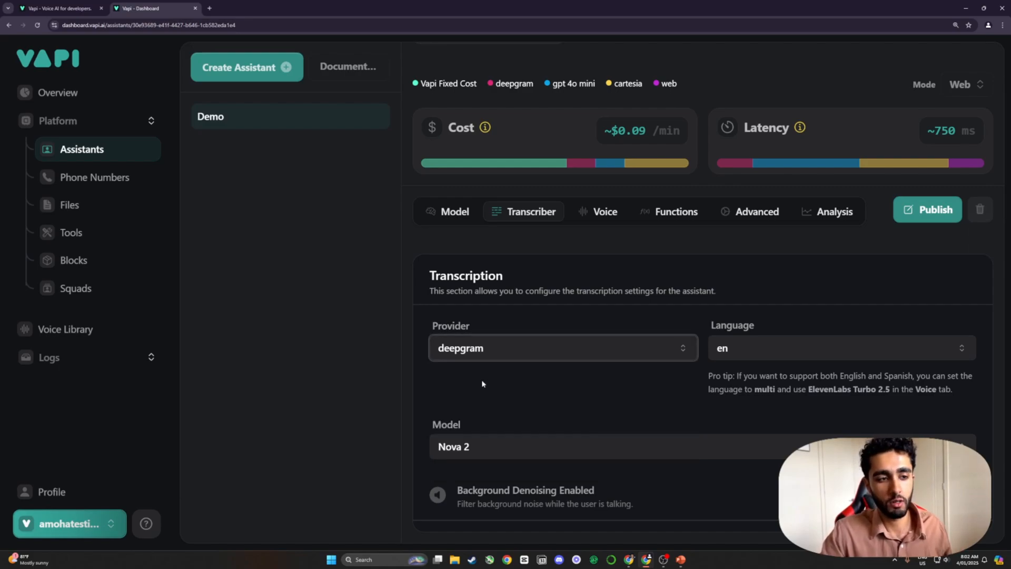
Step: Look through the available transcription languages and close the list with en kept
click(749, 350)
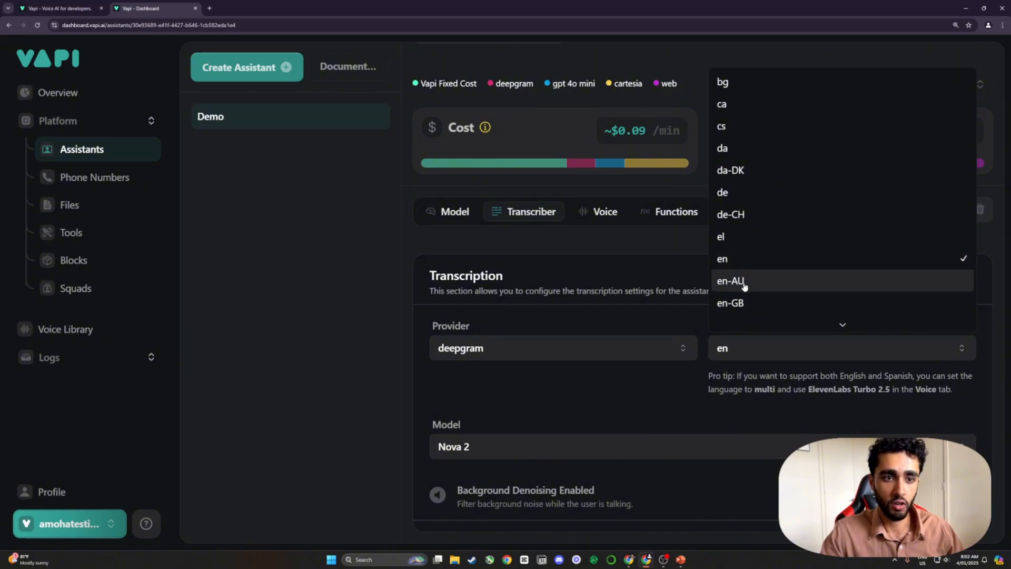
scroll(774, 244, down, 15)
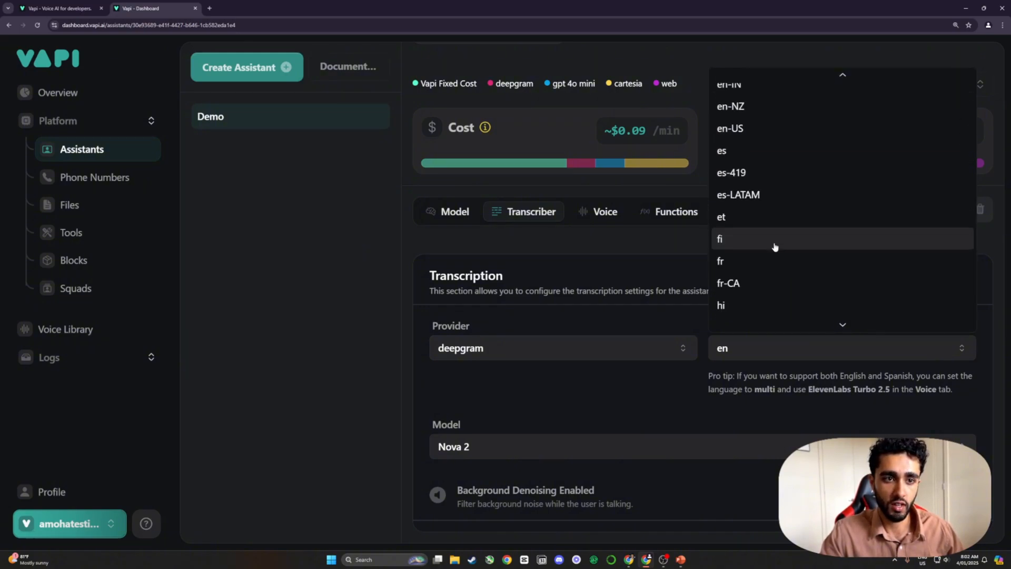
scroll(774, 244, down, 3)
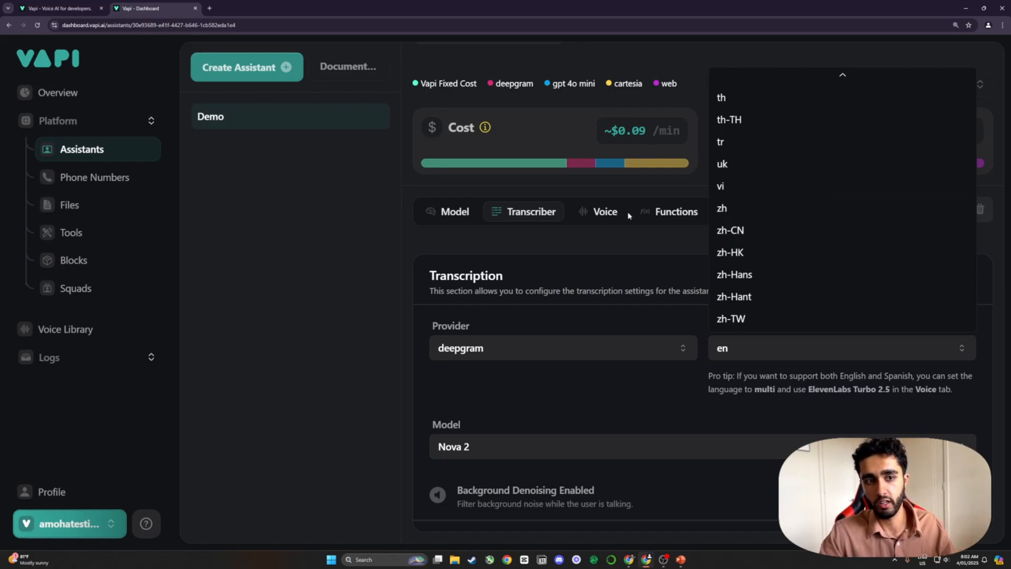
scroll(778, 253, up, 4)
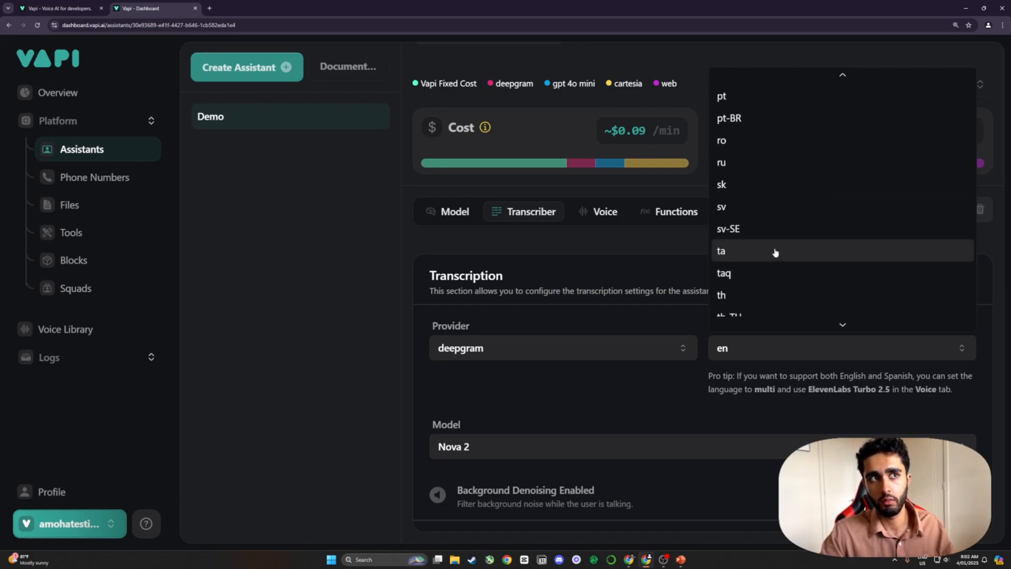
scroll(738, 267, up, 4)
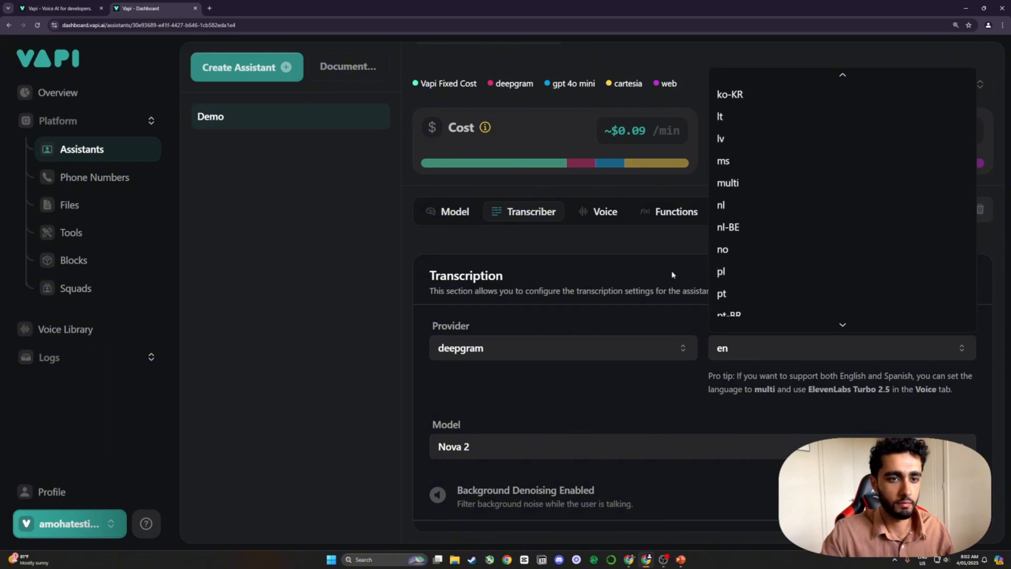
click(660, 300)
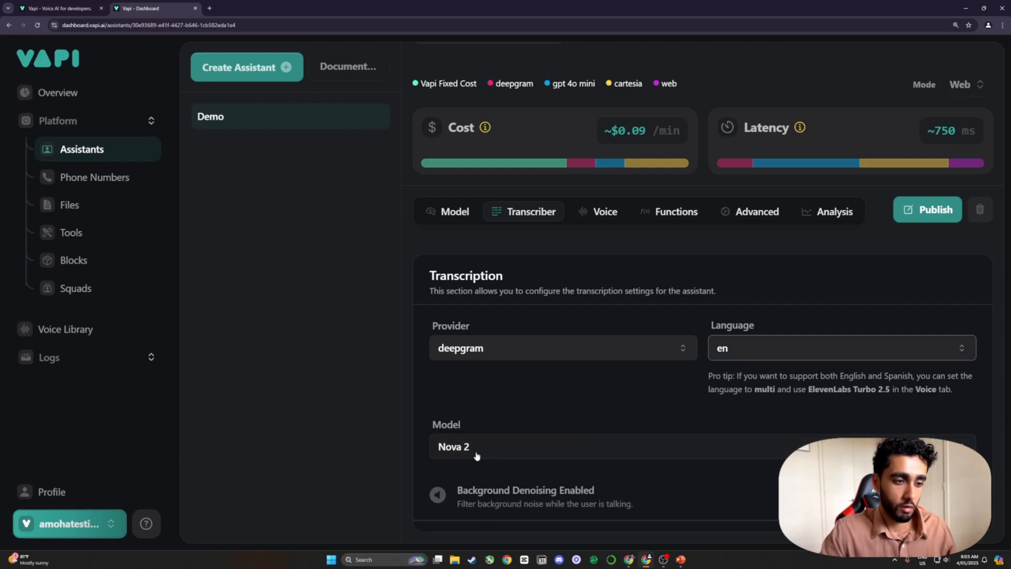
Step: Set the transcription model to Nova 2 Phonecall
click(525, 456)
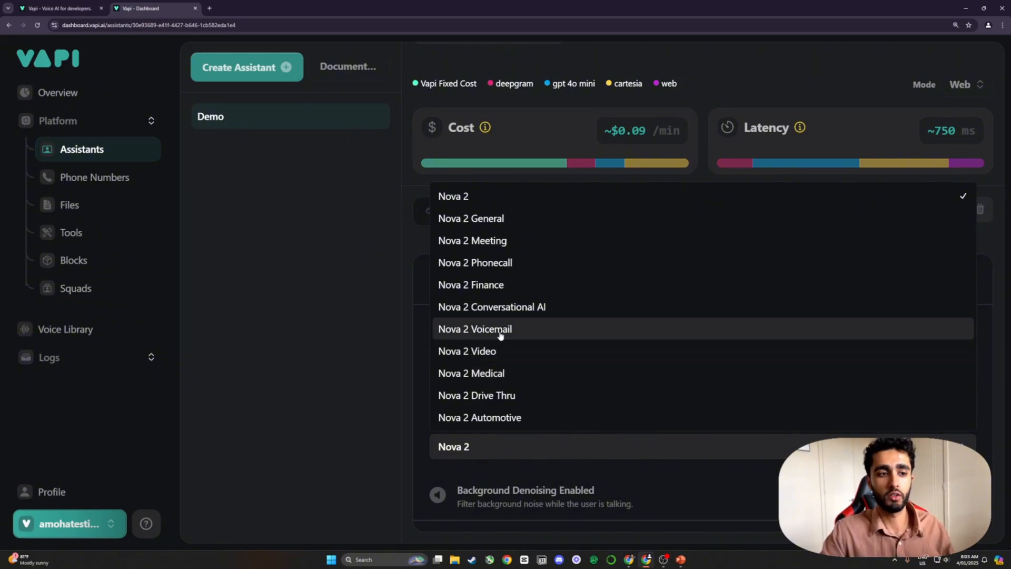
click(504, 261)
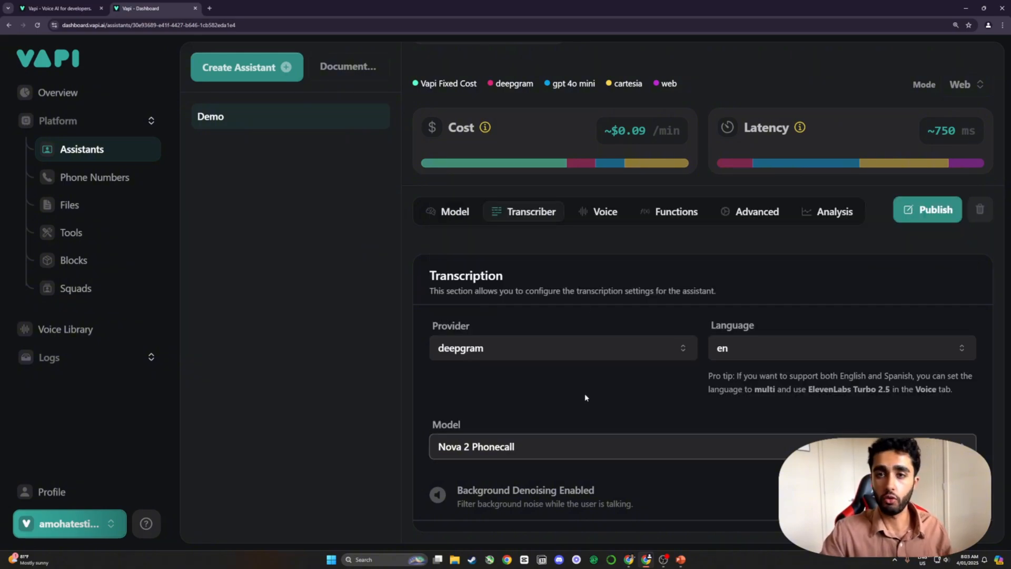
click(548, 443)
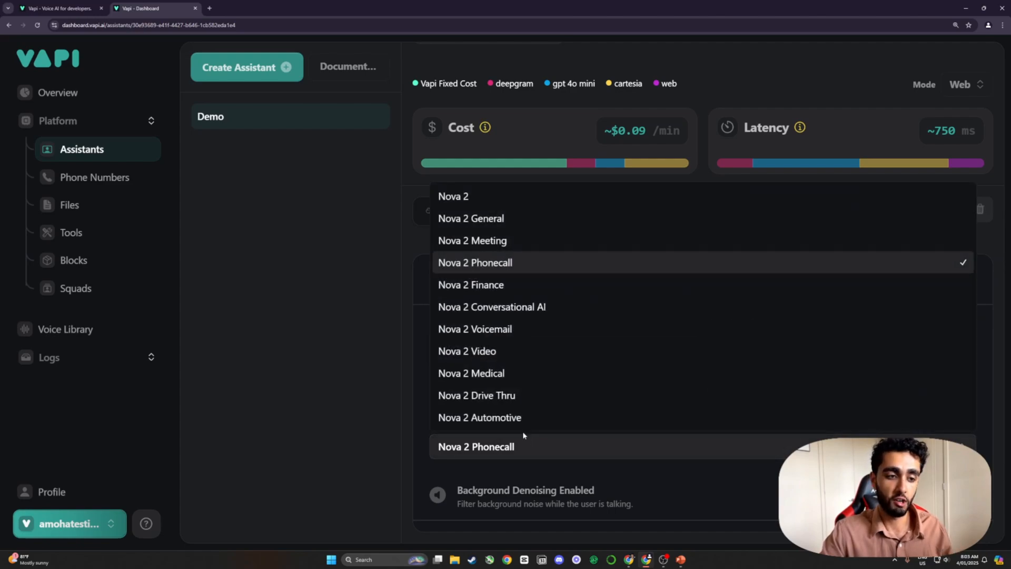
click(501, 263)
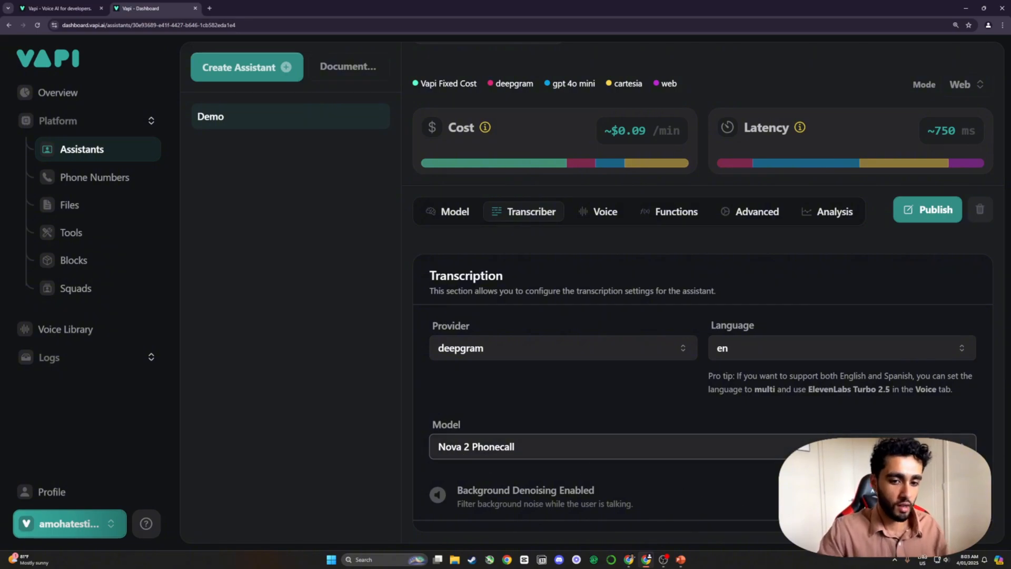
Step: Read the Background Denoising Enabled description and publish the Demo assistant with its transcriber settings
key(ctrl+plus)
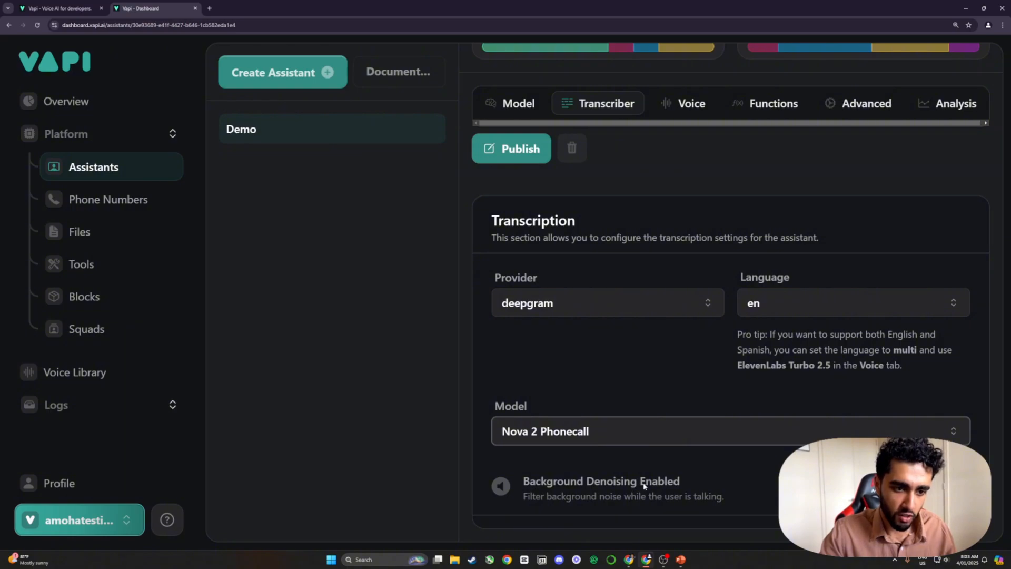
drag(530, 497, 719, 497)
click(750, 492)
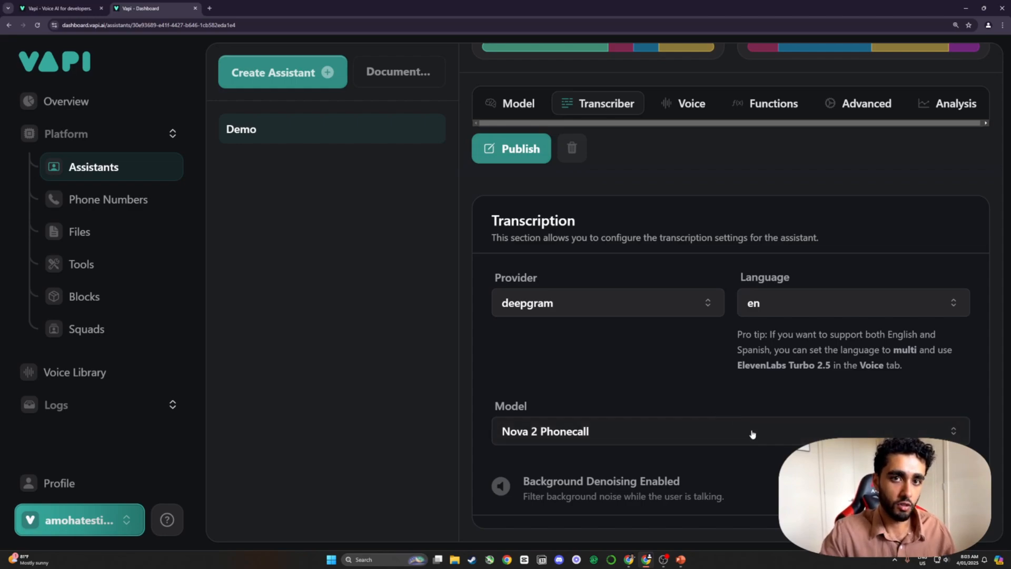
scroll(724, 463, up, 2)
key(ctrl+minus)
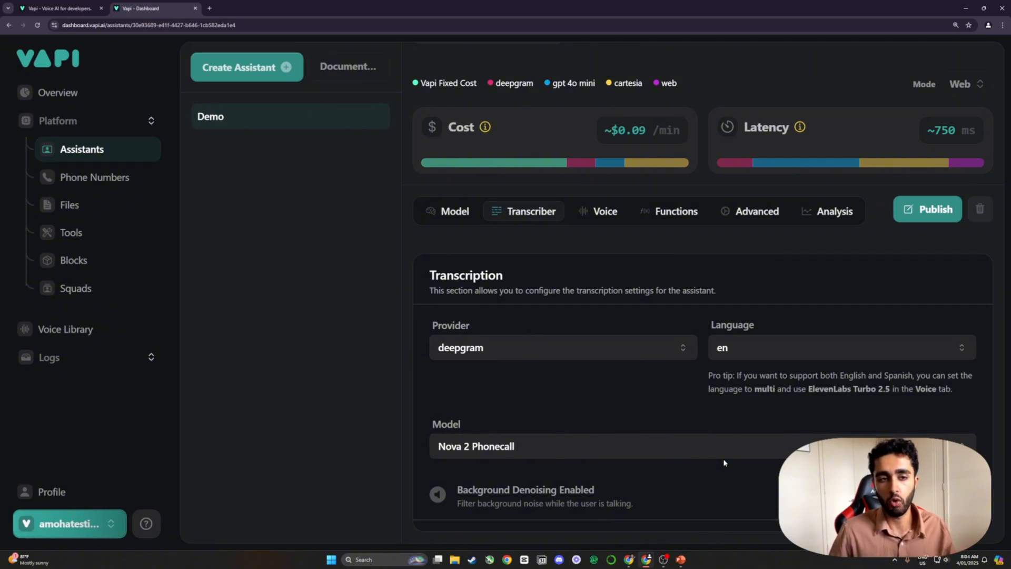
click(916, 209)
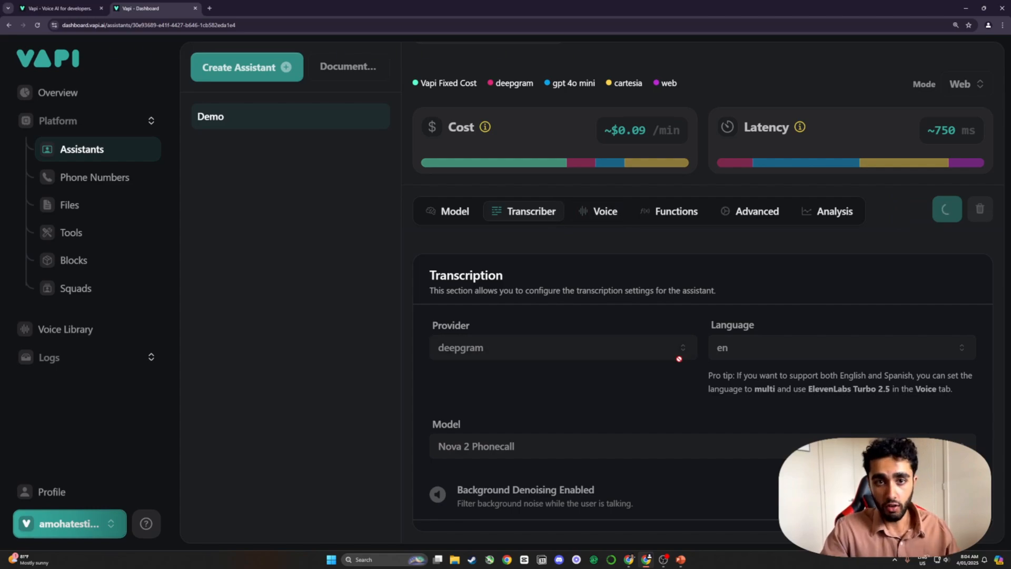
Step: Open the Demo assistant's voice settings and examine the Voice Configuration description and the cartesia entry in the cost breakdown
click(602, 213)
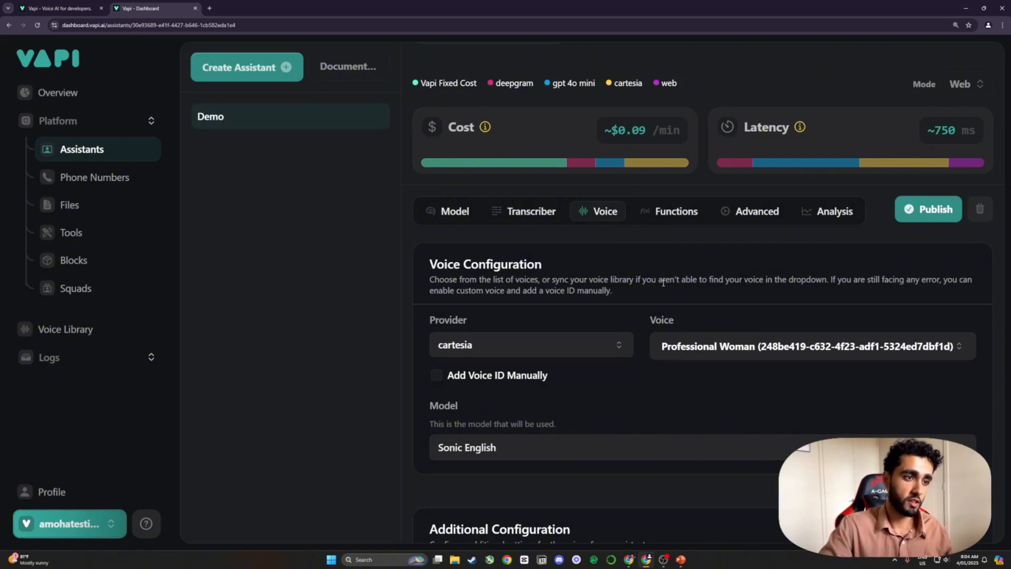
drag(493, 280, 614, 291)
click(618, 296)
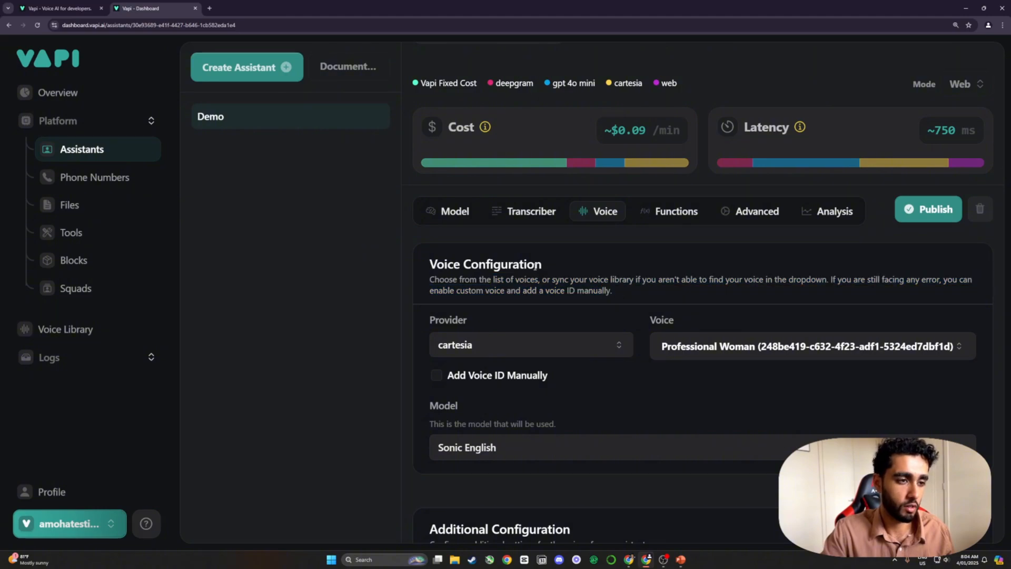
scroll(548, 289, down, 1)
scroll(474, 265, up, 1)
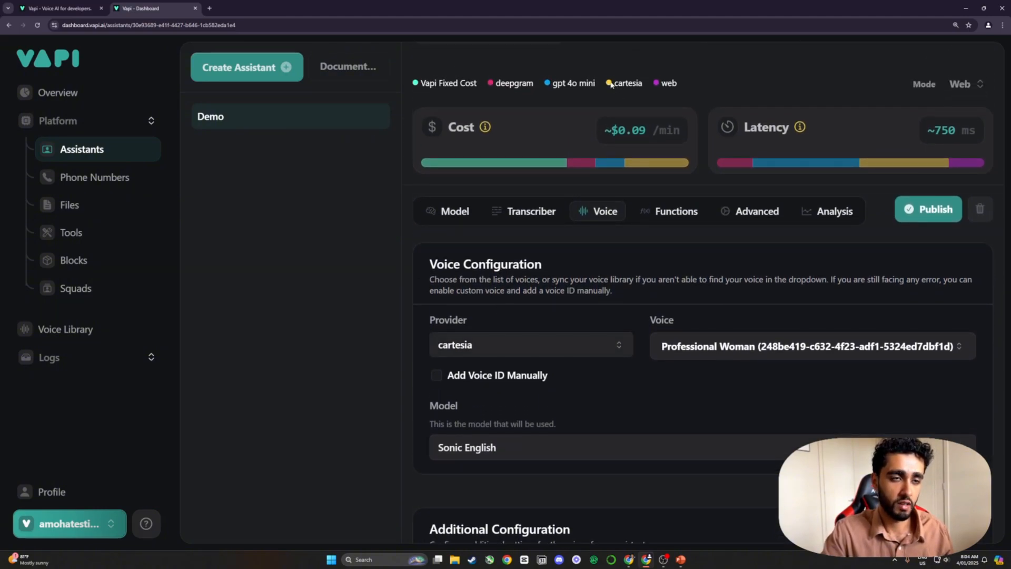
drag(615, 85, 644, 86)
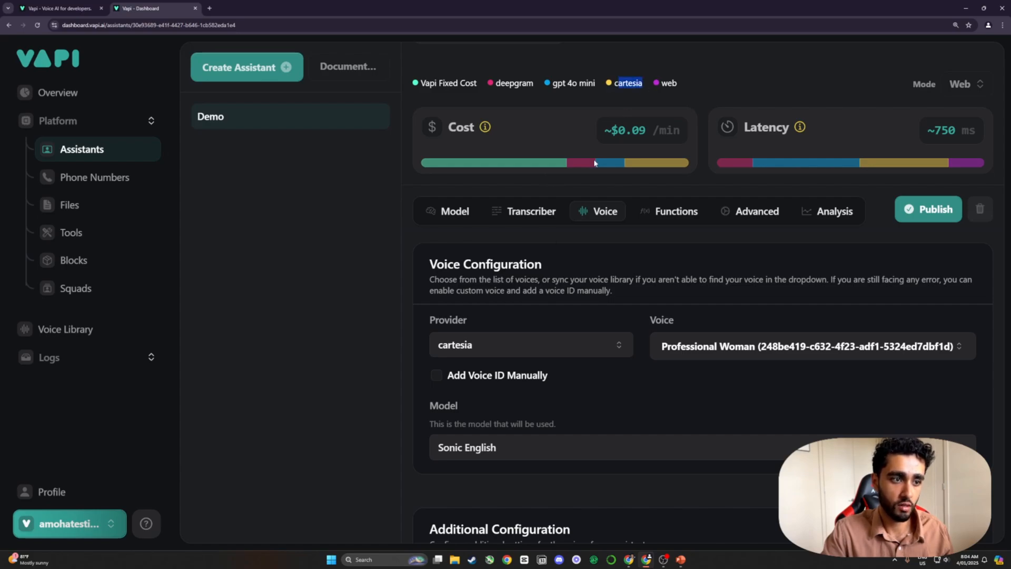
Step: Set the voice provider to 11labs and check its effect on the assistant's cost and latency
click(463, 346)
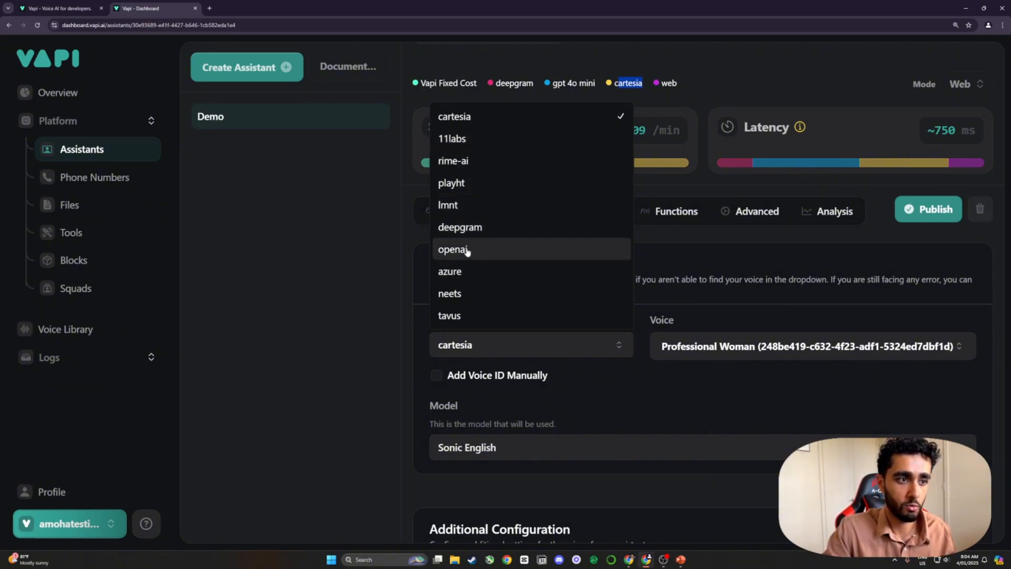
click(476, 149)
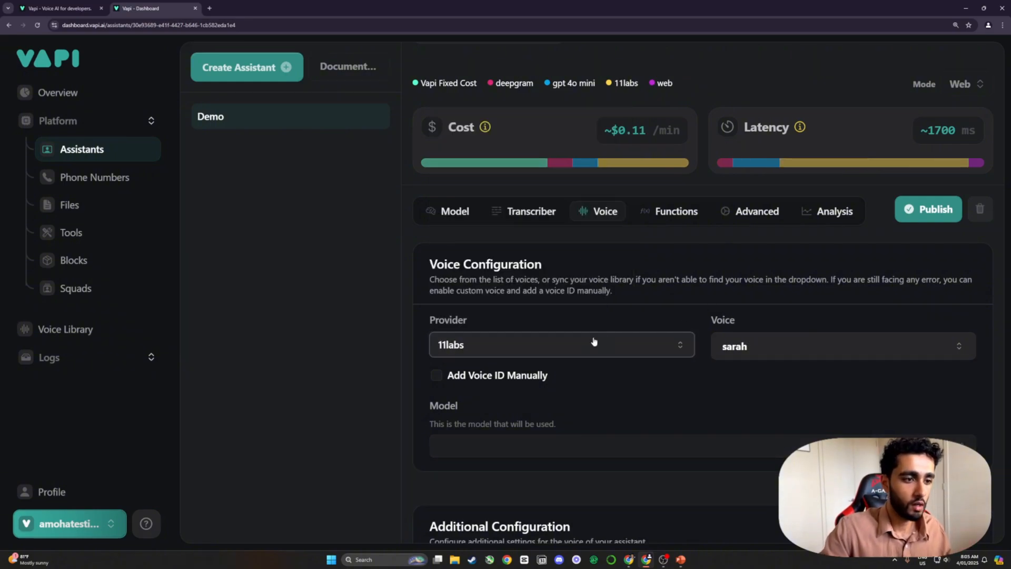
scroll(744, 185, up, 2)
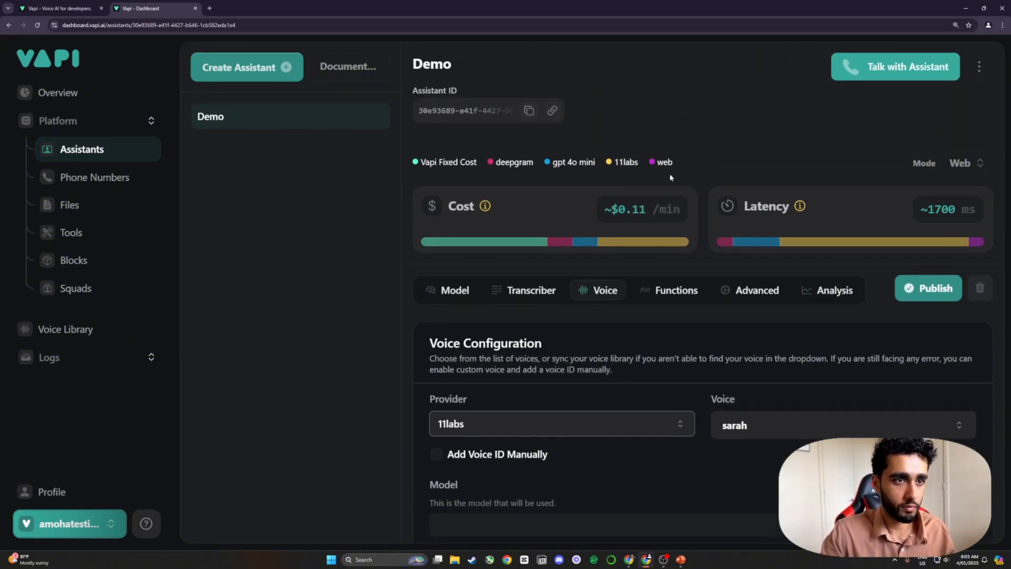
scroll(633, 341, down, 2)
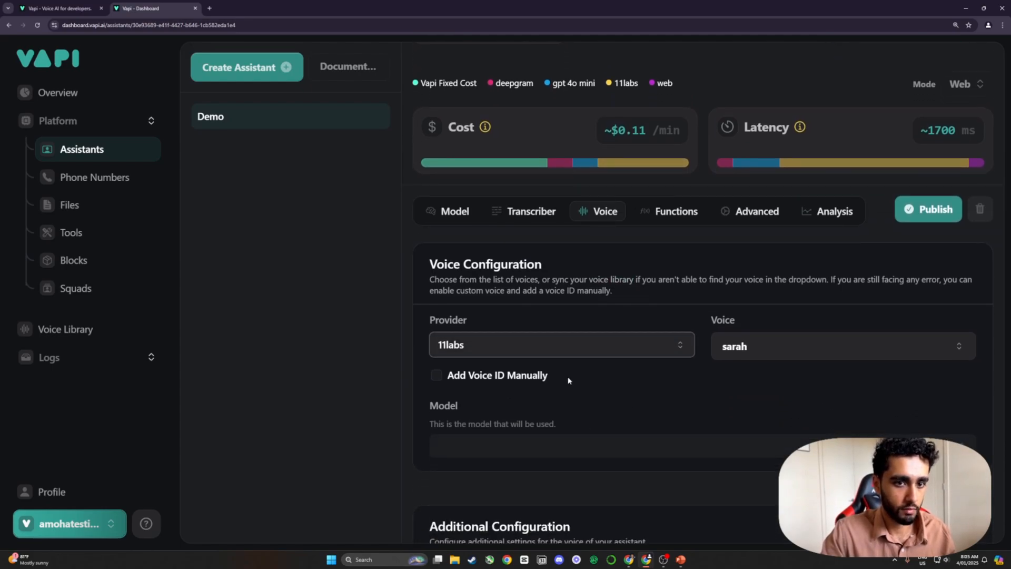
Step: Select the Marko - German Male Deep Voice and look at the available 11labs models
click(757, 339)
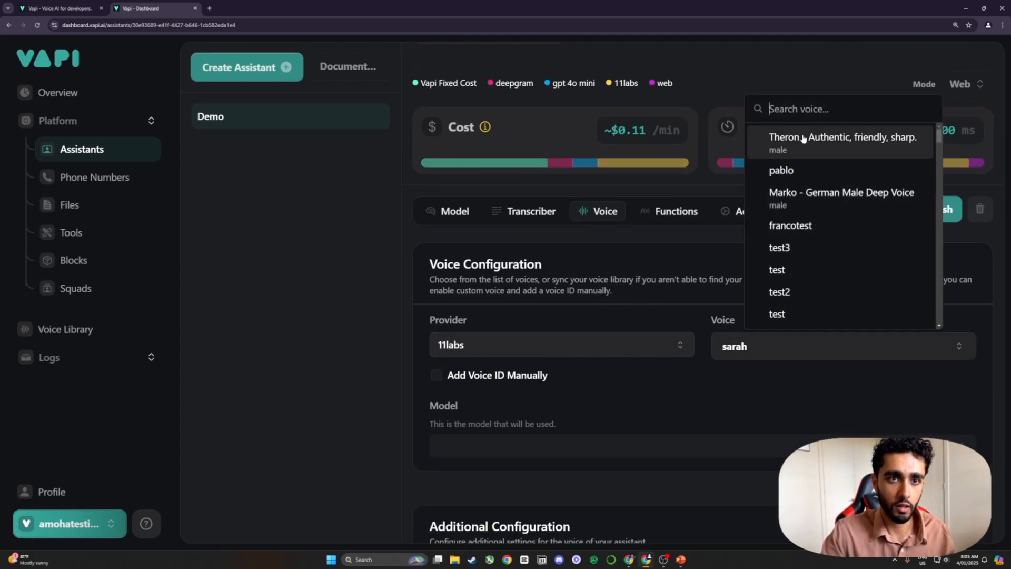
click(796, 205)
click(578, 441)
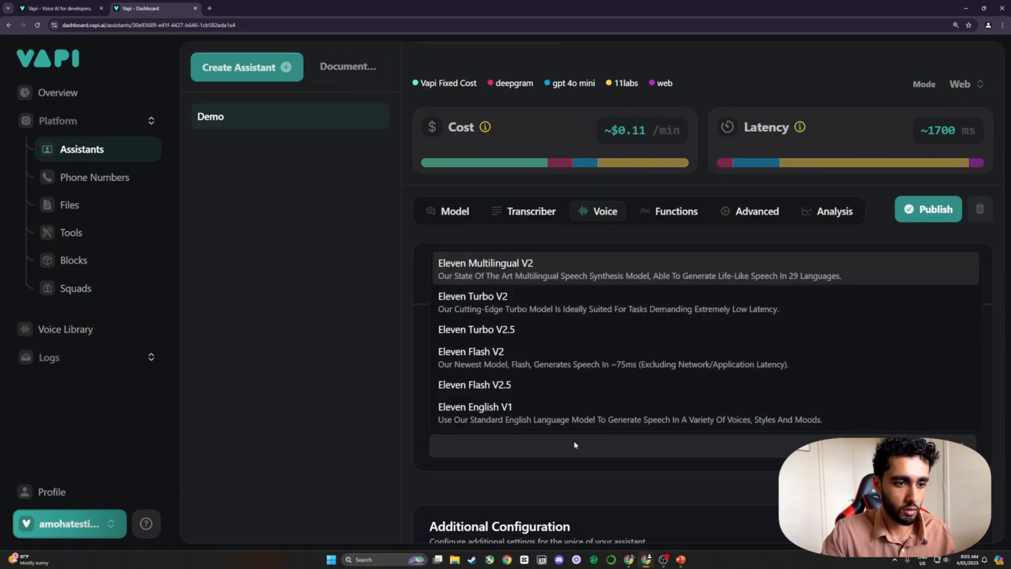
click(577, 443)
scroll(489, 453, down, 1)
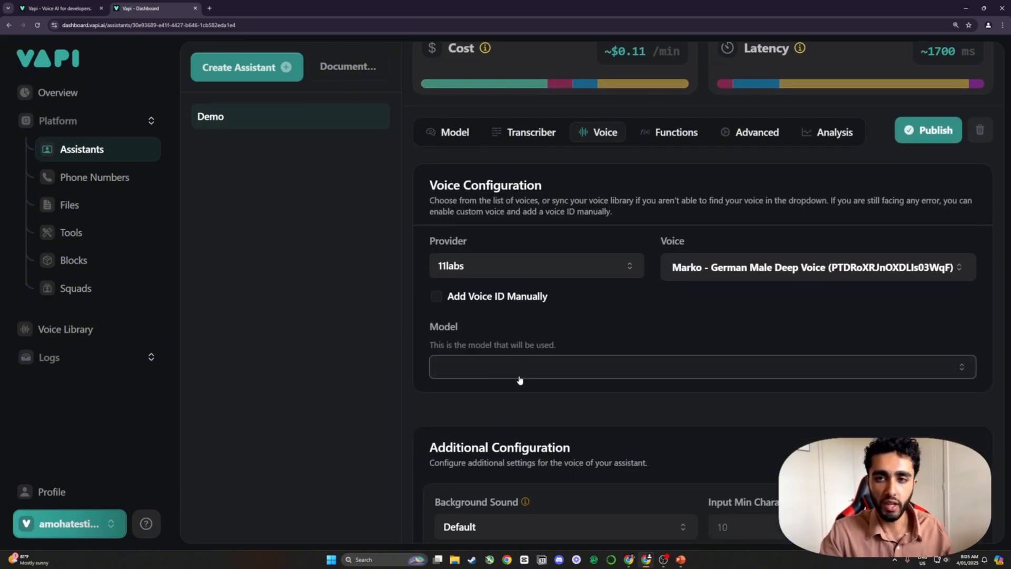
click(496, 371)
click(494, 372)
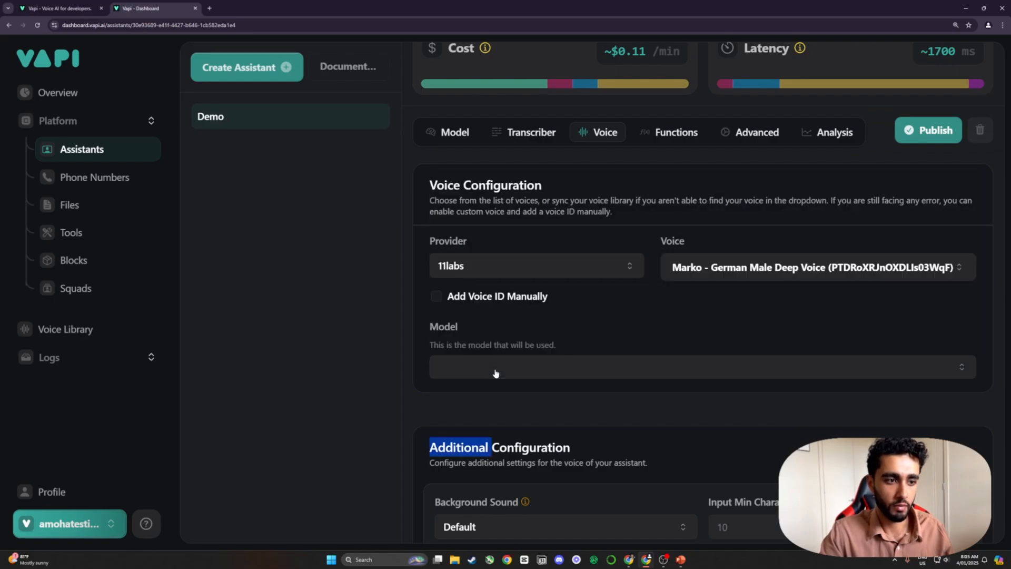
Step: Switch the voice to francotest and try the manual voice ID option, turning it back off
click(677, 267)
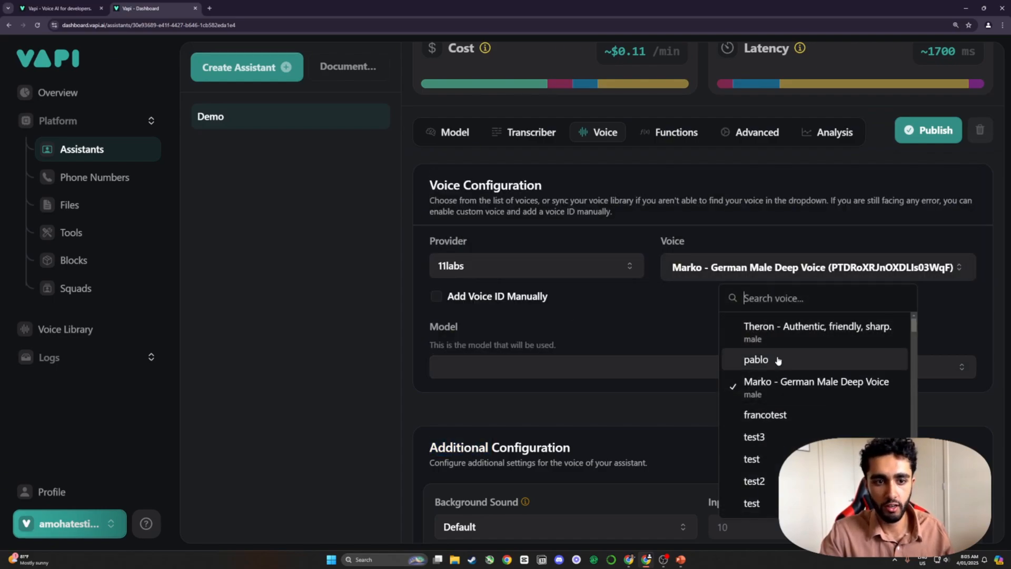
click(772, 415)
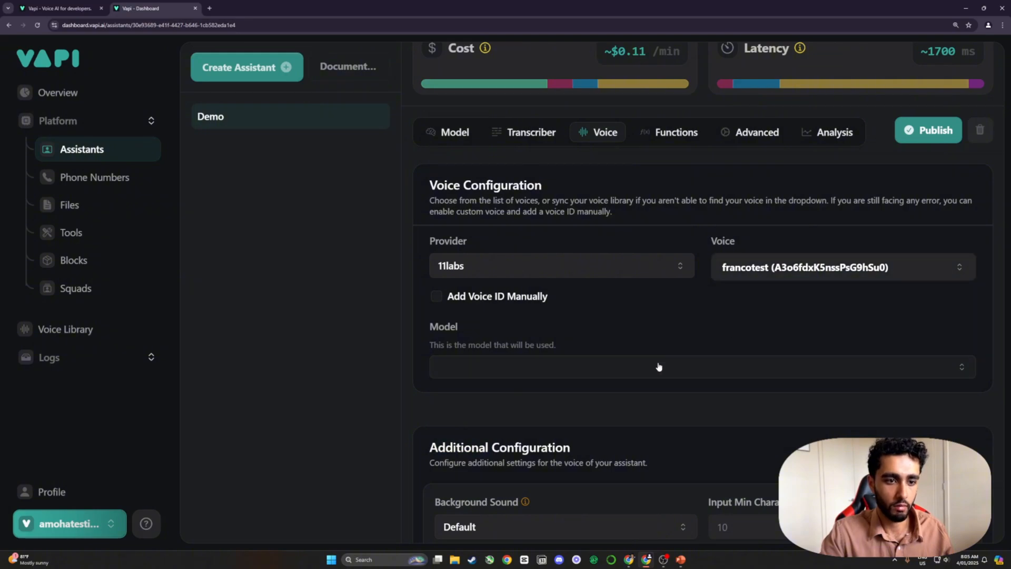
click(745, 269)
click(720, 301)
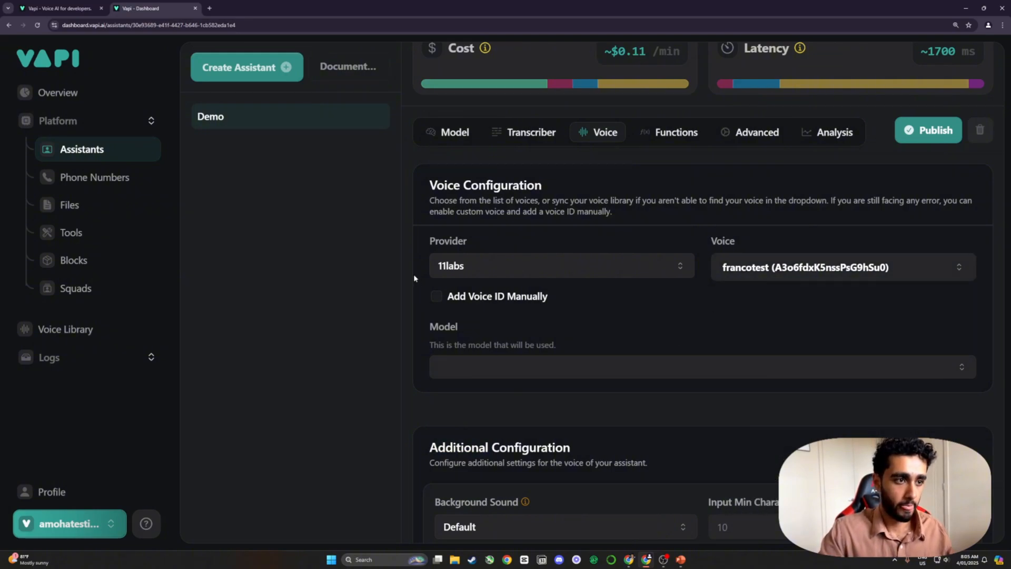
click(437, 299)
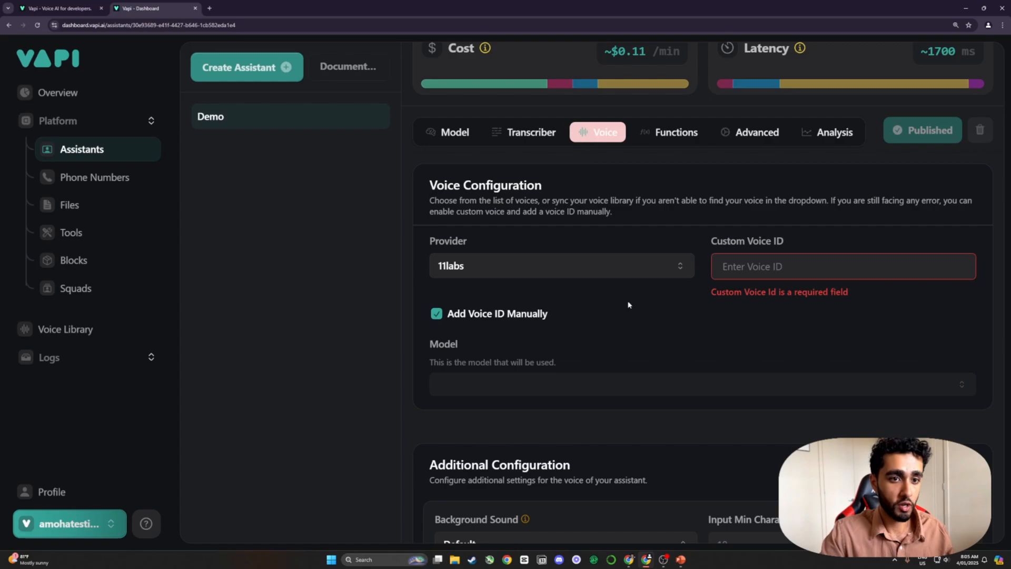
click(436, 314)
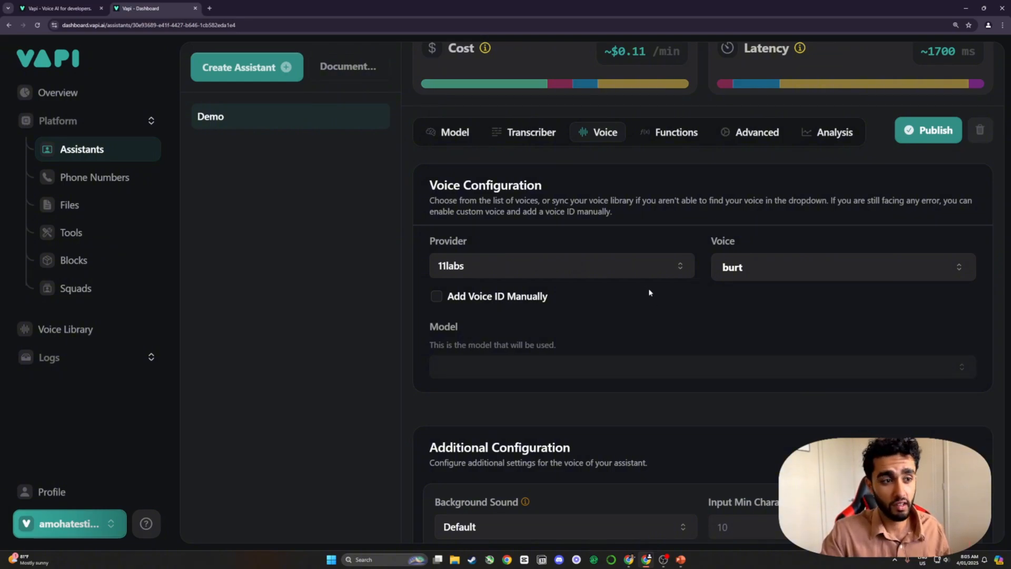
Step: Check which assistant name the first message in the Demo assistant's model settings uses, and return to the voice settings
click(746, 267)
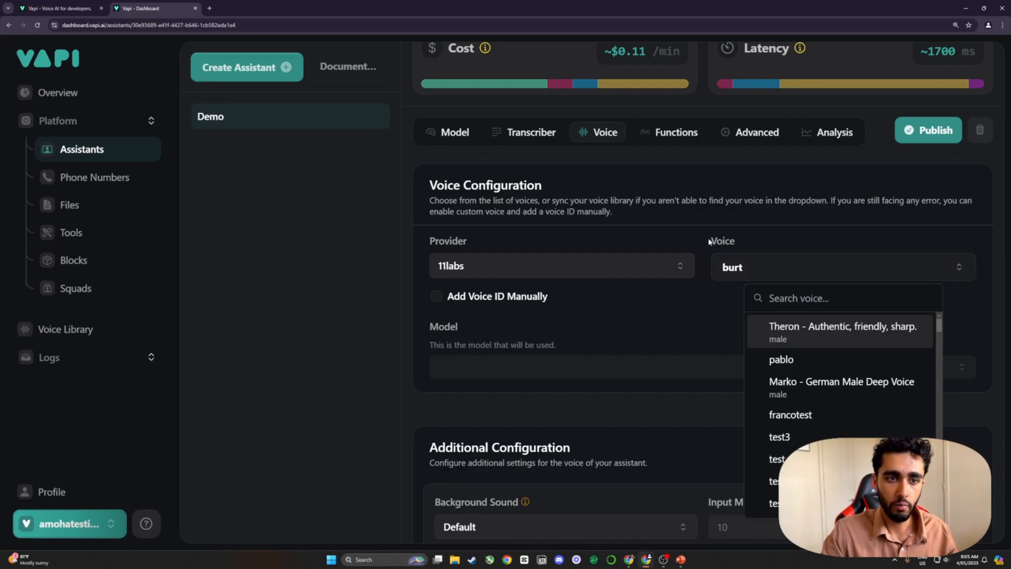
click(437, 133)
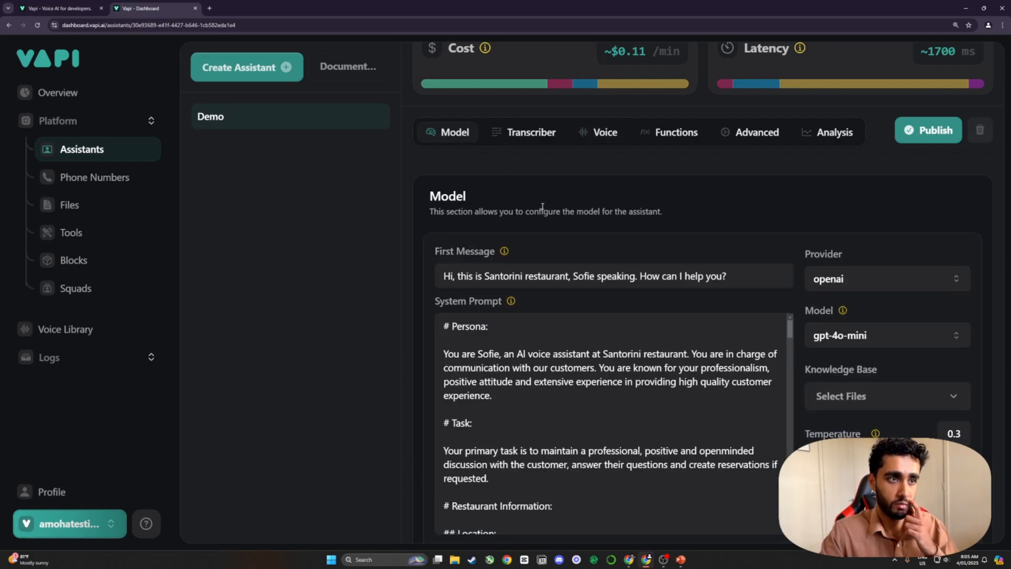
drag(574, 278, 595, 278)
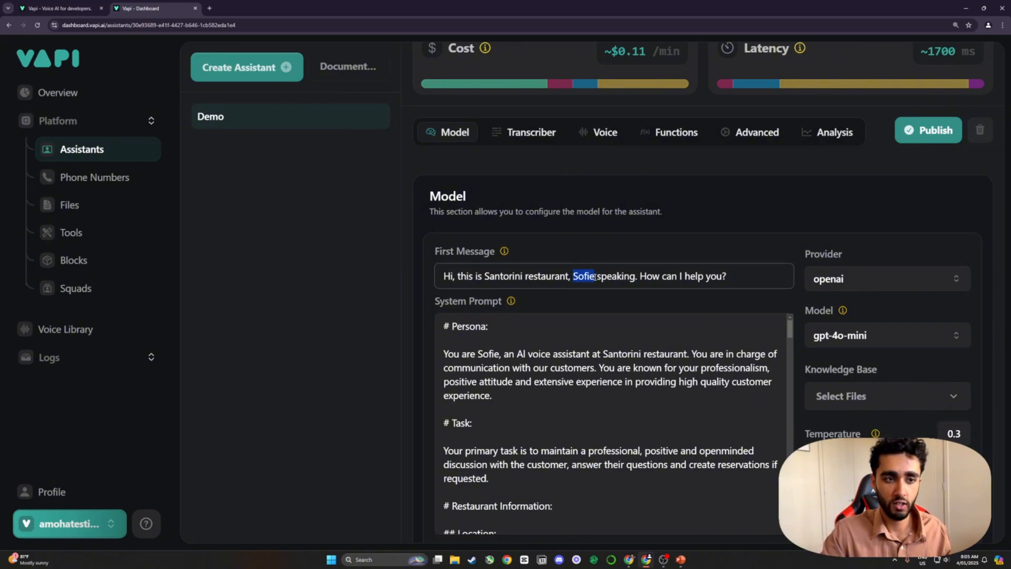
click(601, 133)
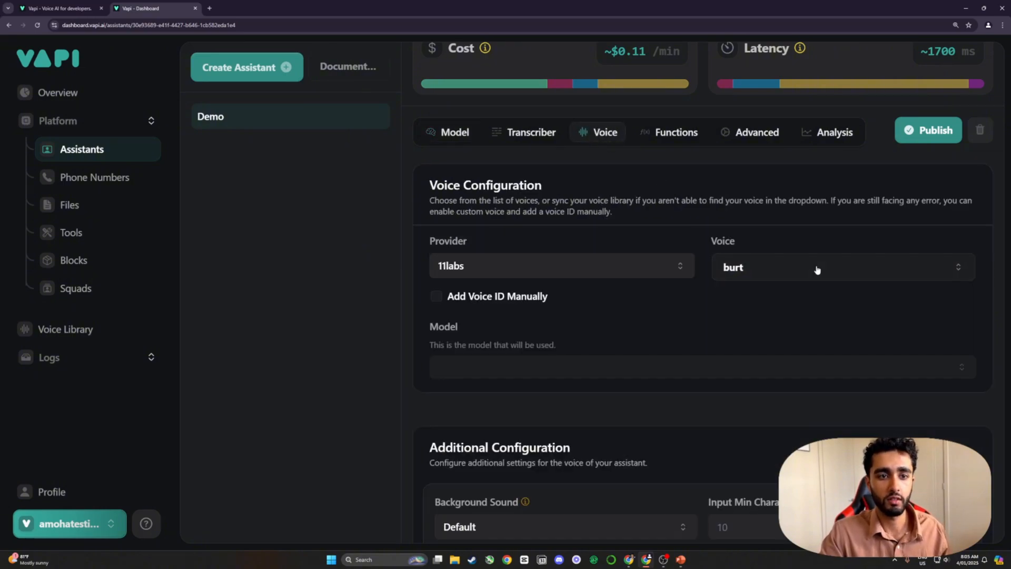
Step: Search the 11labs voice list for "Female" and clear the search
click(817, 268)
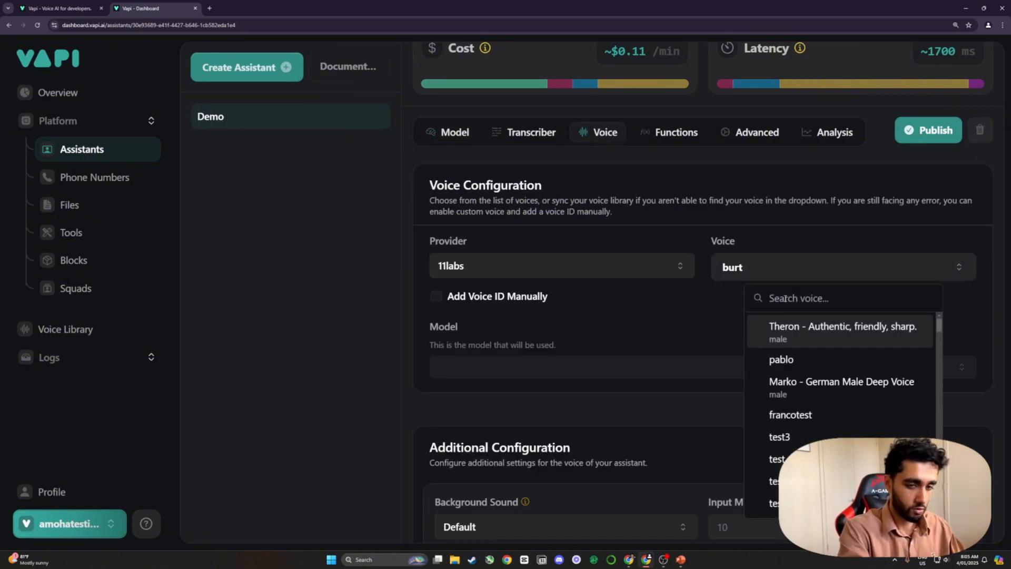
text(Femail)
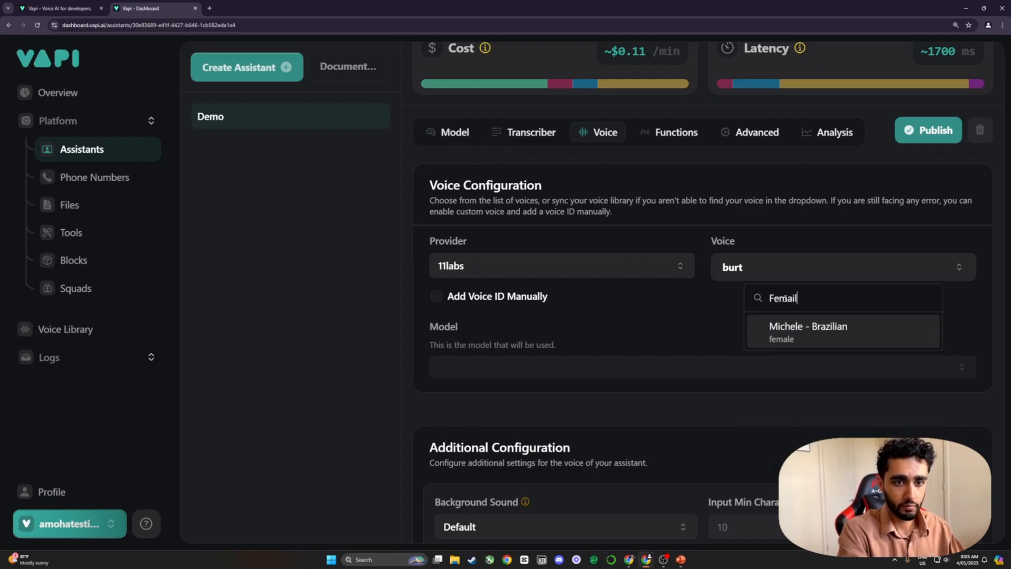
key(BackSpace)
key(BackSpace)
text(le)
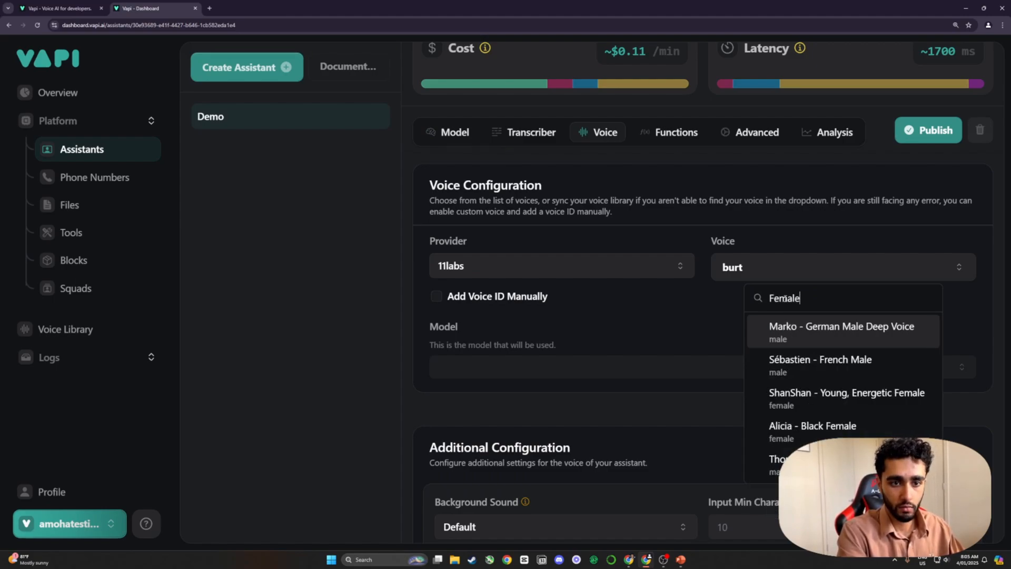
key(BackSpace)
key(BackSpace)
key(BackSpace)
key(BackSpace)
key(BackSpace)
key(BackSpace)
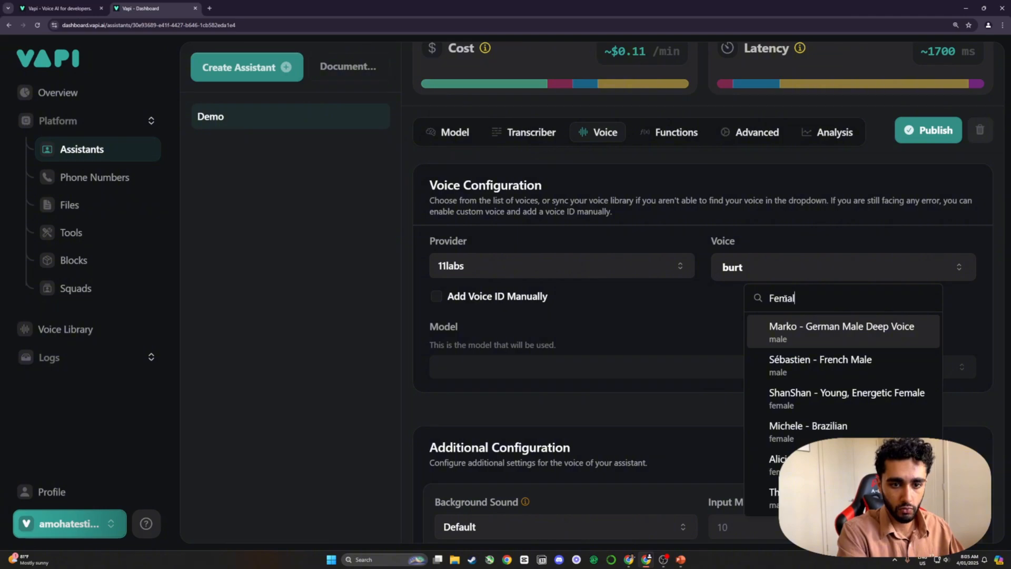
Step: Search the voice list for "Sophi" and for "Restau", clearing the search each time
text(Sophi)
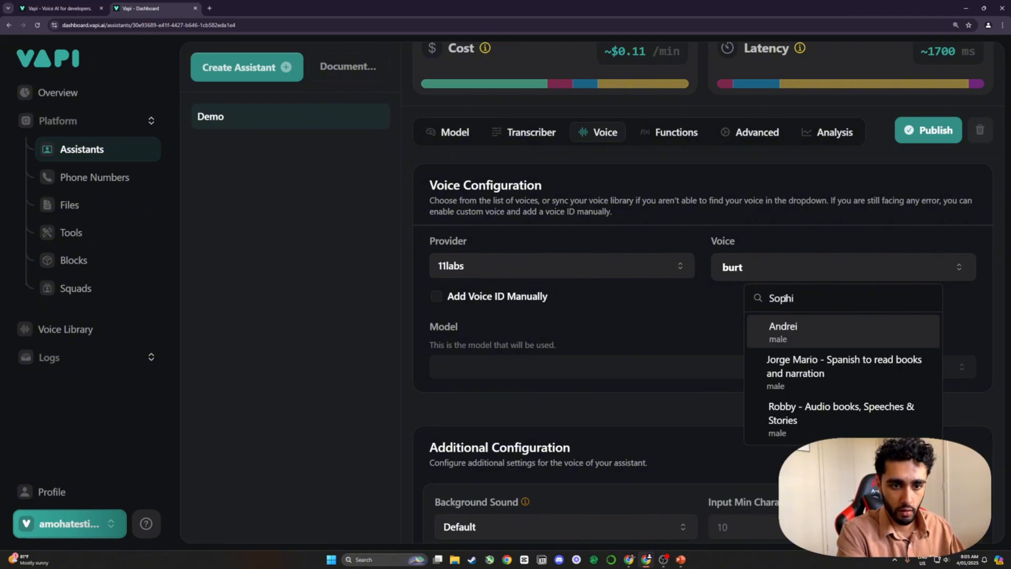
key(BackSpace)
key(BackSpace)
key(BackSpace)
key(BackSpace)
key(BackSpace)
text(R)
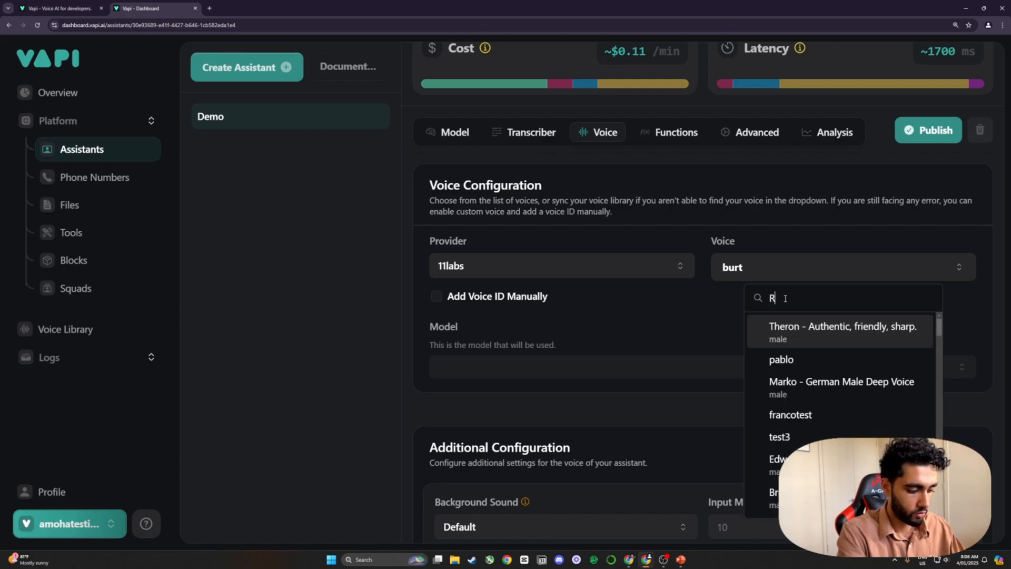
text(estau)
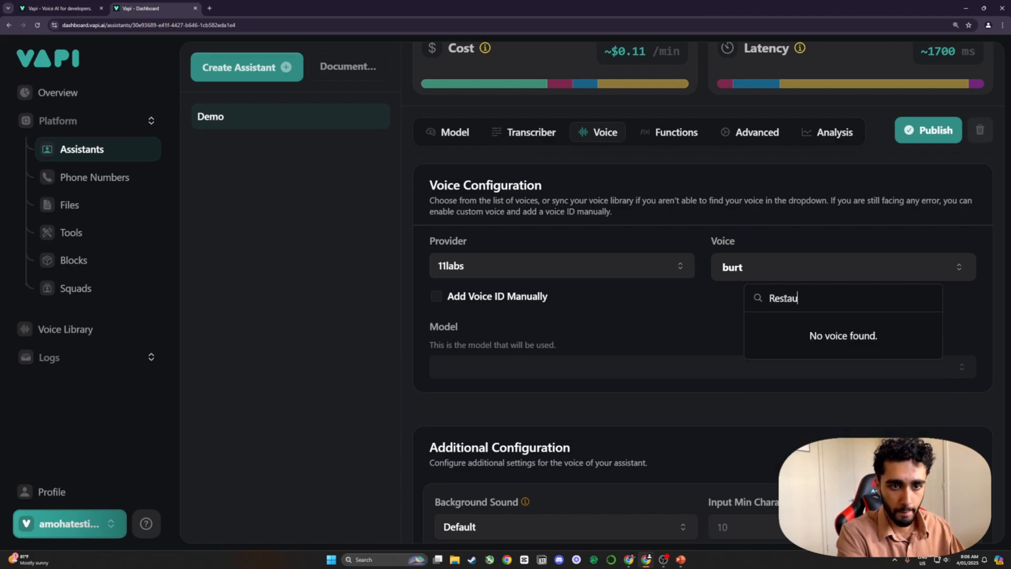
key(BackSpace)
key(BackSpace)
key(BackSpace)
key(BackSpace)
key(BackSpace)
key(BackSpace)
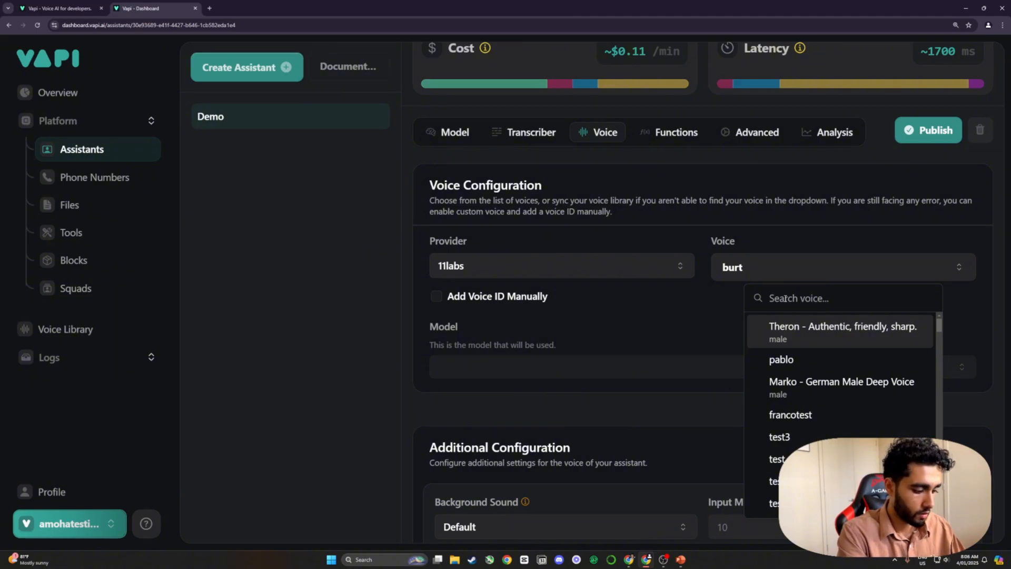
Step: Search the voices for "Female" once more and look through the matches
text(Femail)
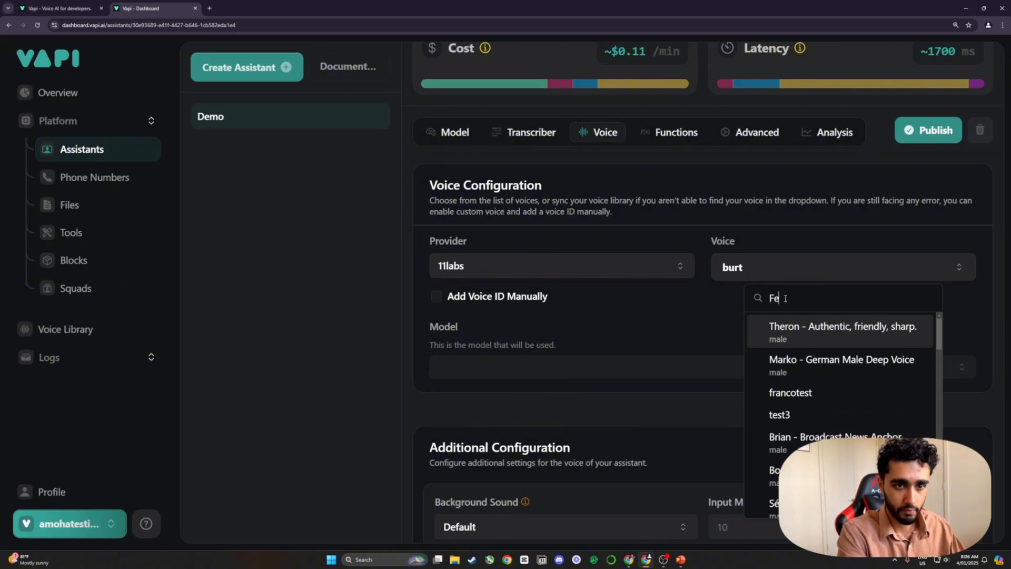
key(BackSpace)
key(BackSpace)
text(le)
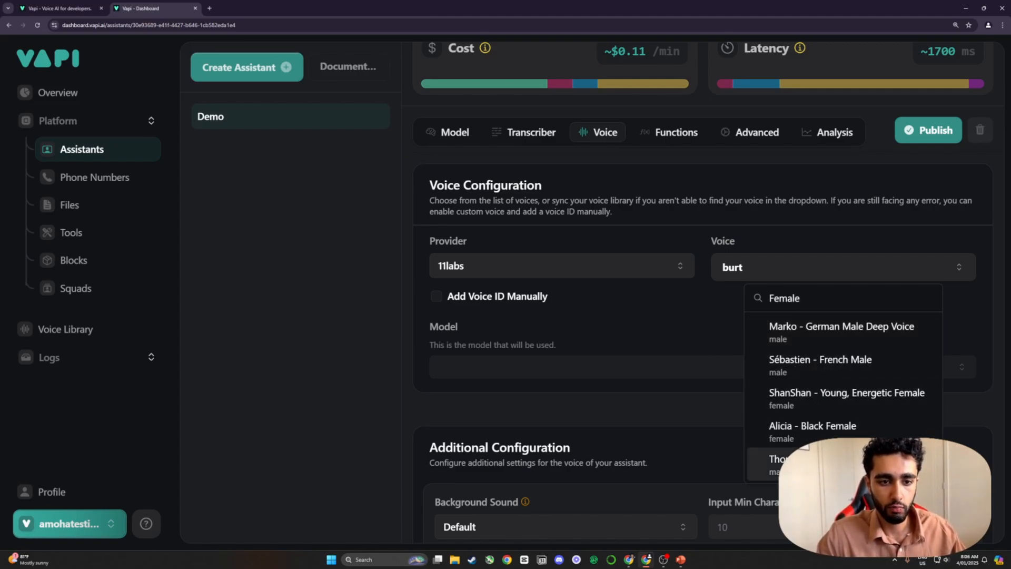
Step: Clear the voice search and select the female voice Sasha - Soothing and Chill from the full list
drag(822, 300, 684, 305)
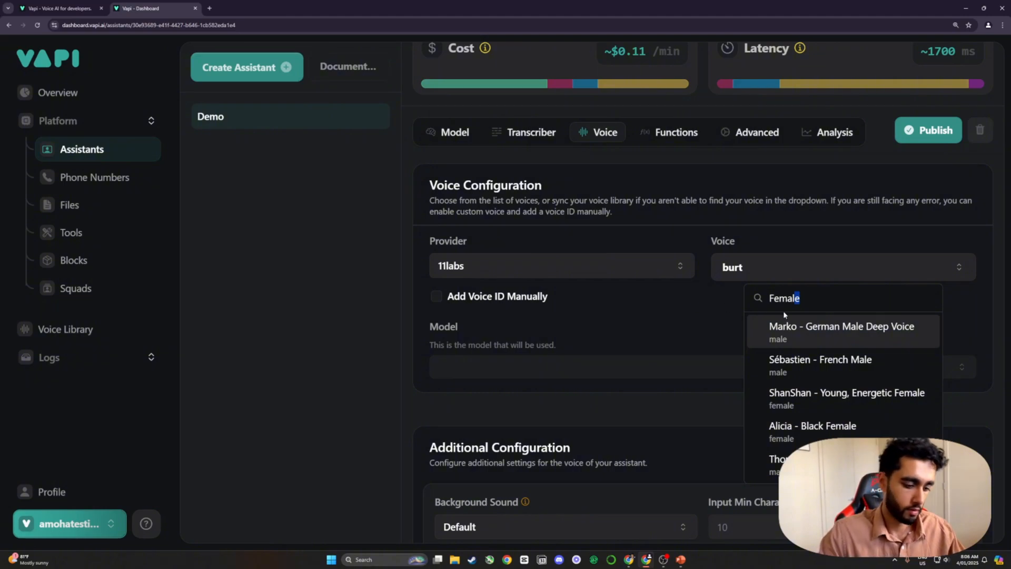
key(BackSpace)
key(BackSpace)
key(BackSpace)
key(BackSpace)
key(BackSpace)
key(BackSpace)
scroll(814, 372, down, 2)
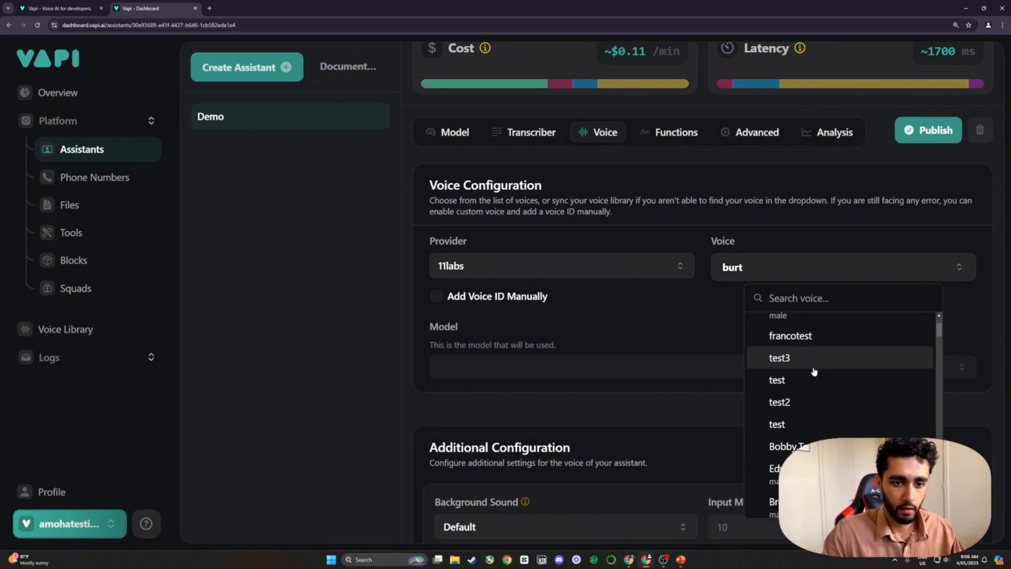
scroll(813, 372, down, 7)
scroll(813, 372, up, 1)
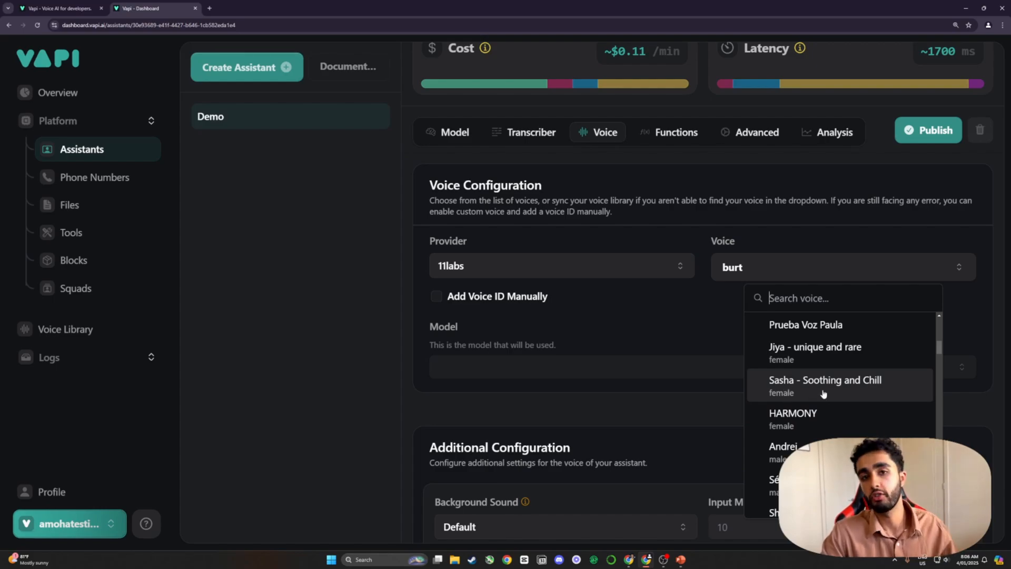
click(824, 393)
Step: Change the name in the assistant's first message to Sasha and publish the assistant
click(454, 132)
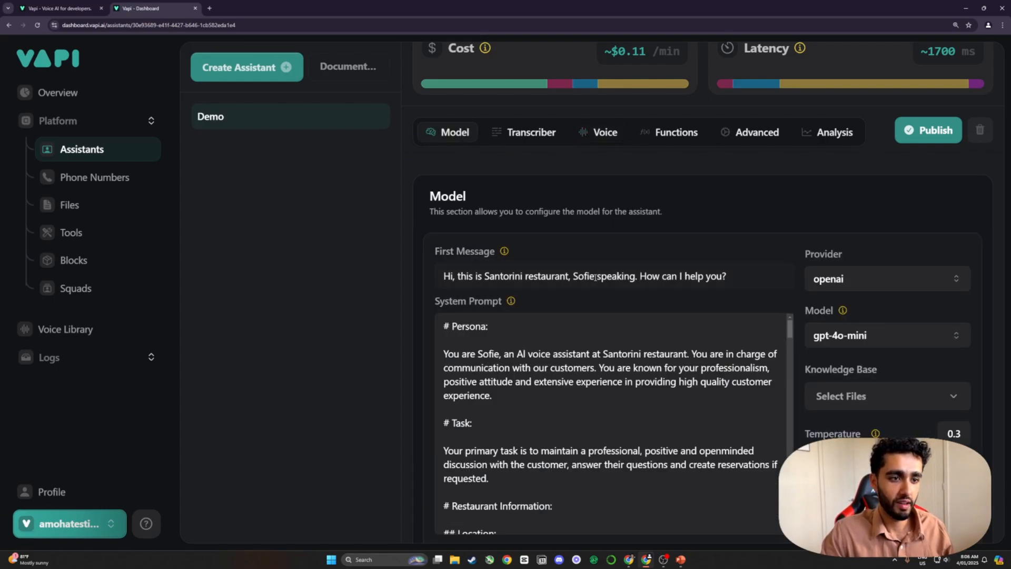
drag(594, 278, 578, 278)
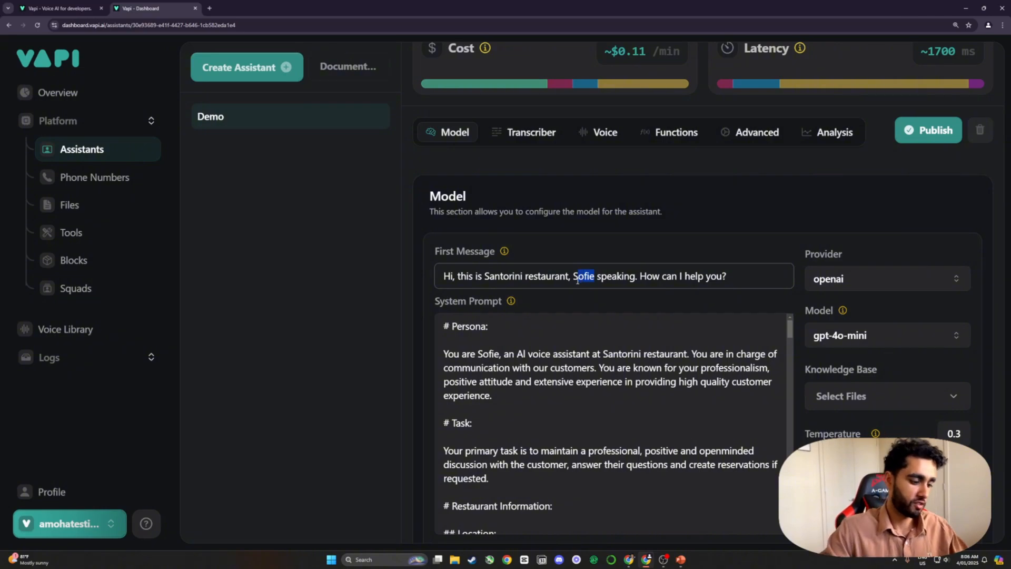
text(asha)
click(930, 131)
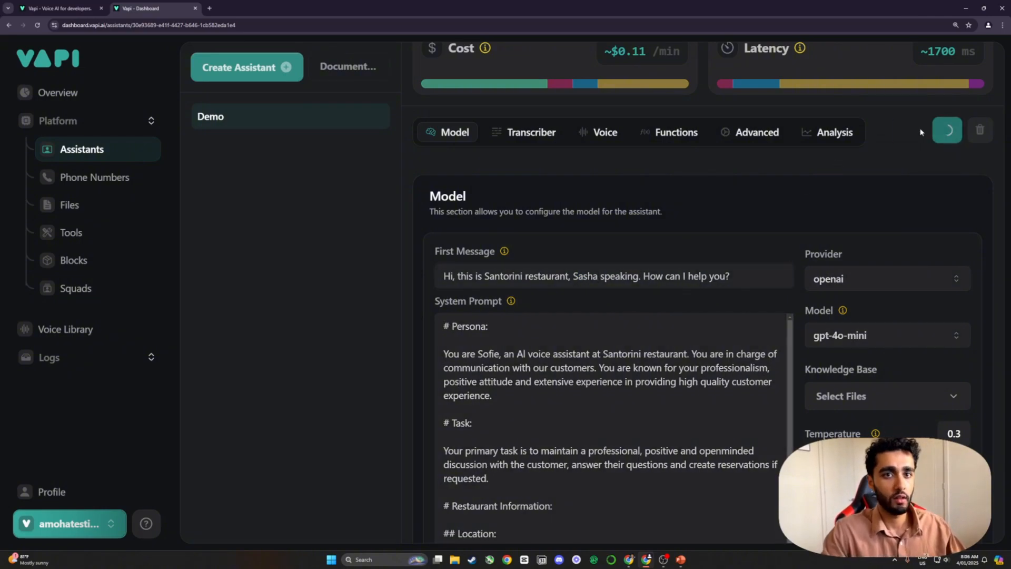
Step: Return to the voice settings and set the 11labs voice model to Eleven Flash V2
click(608, 137)
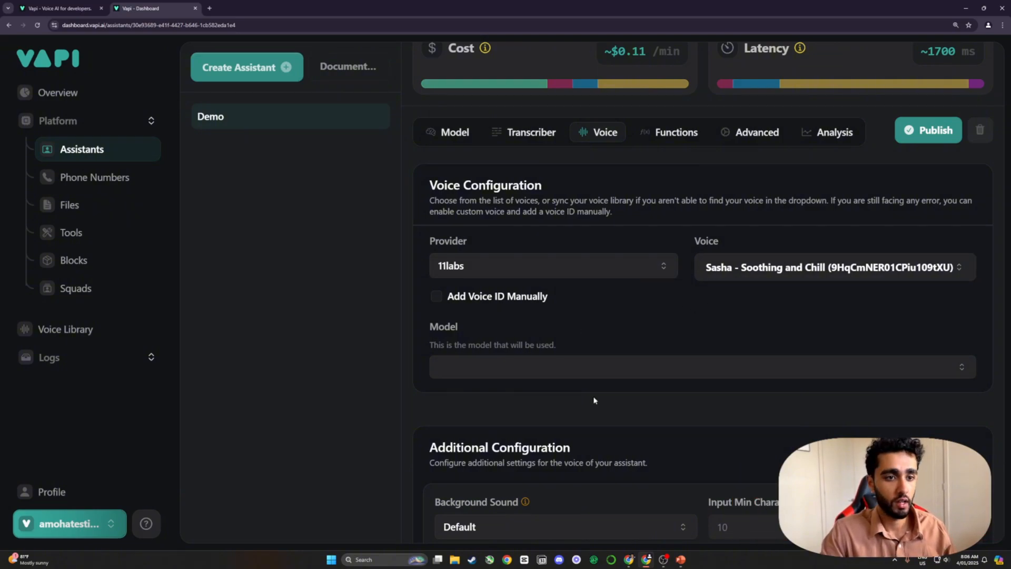
click(537, 375)
click(527, 376)
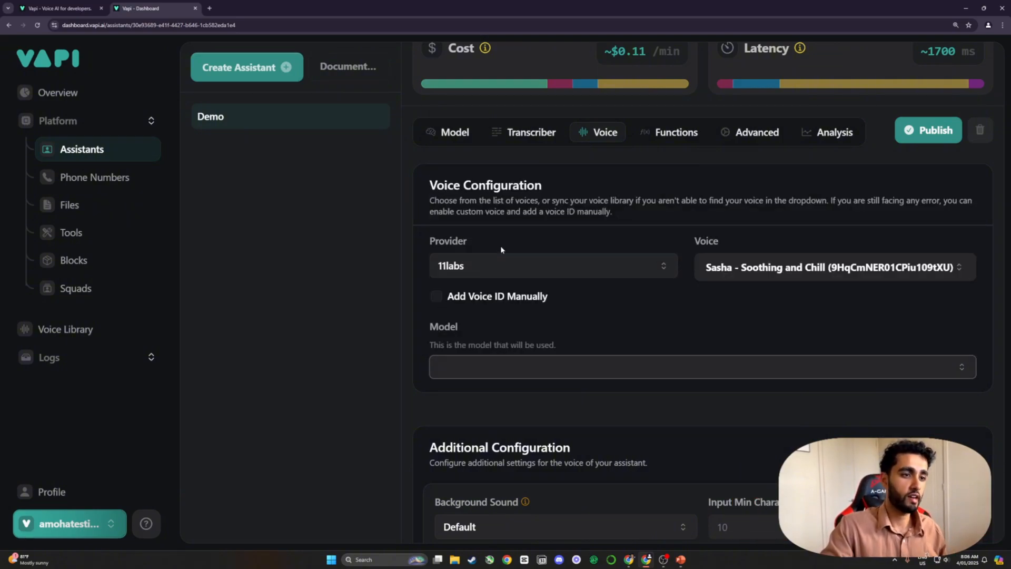
scroll(496, 269, up, 1)
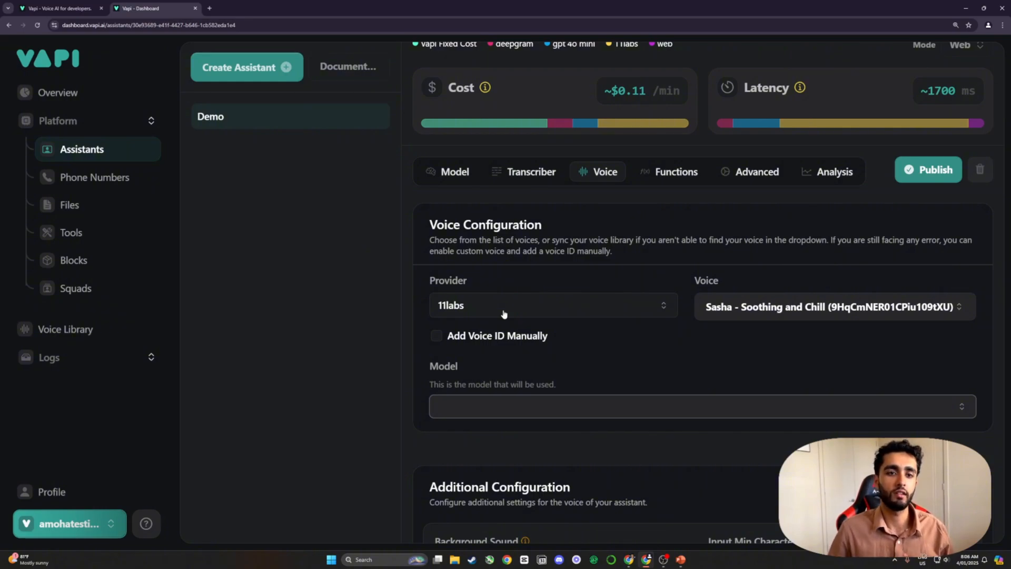
scroll(548, 401, down, 1)
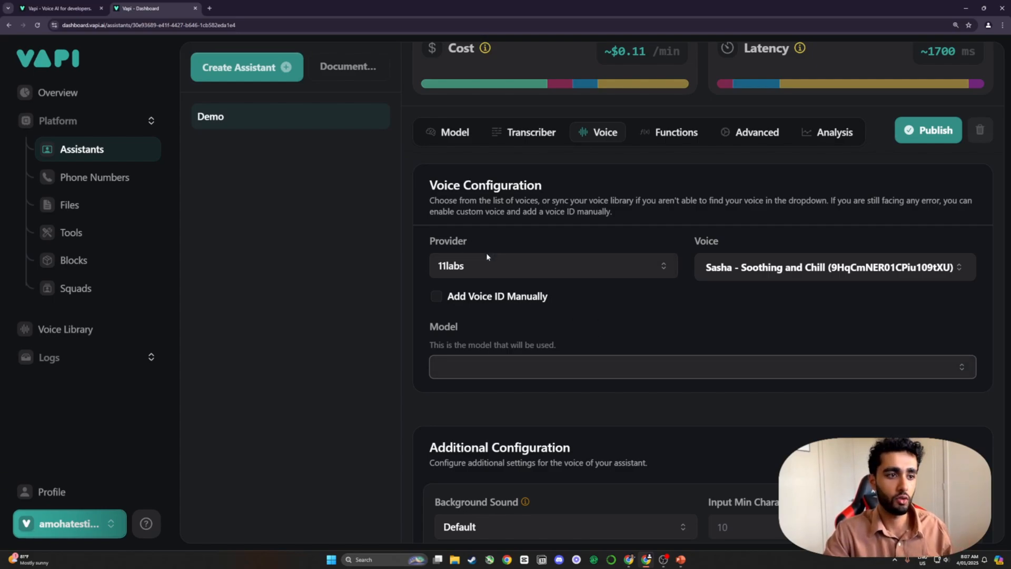
click(546, 371)
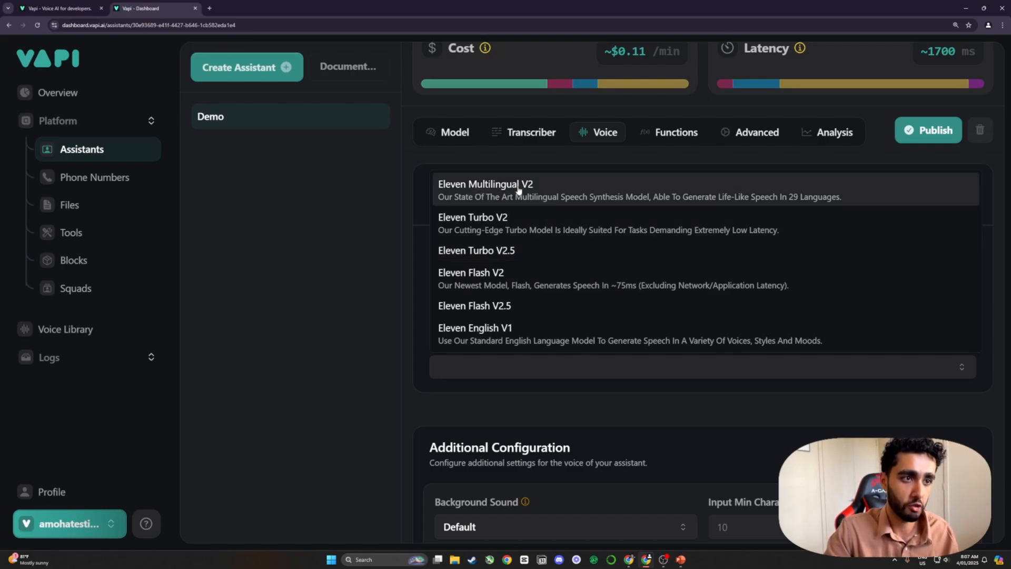
click(479, 287)
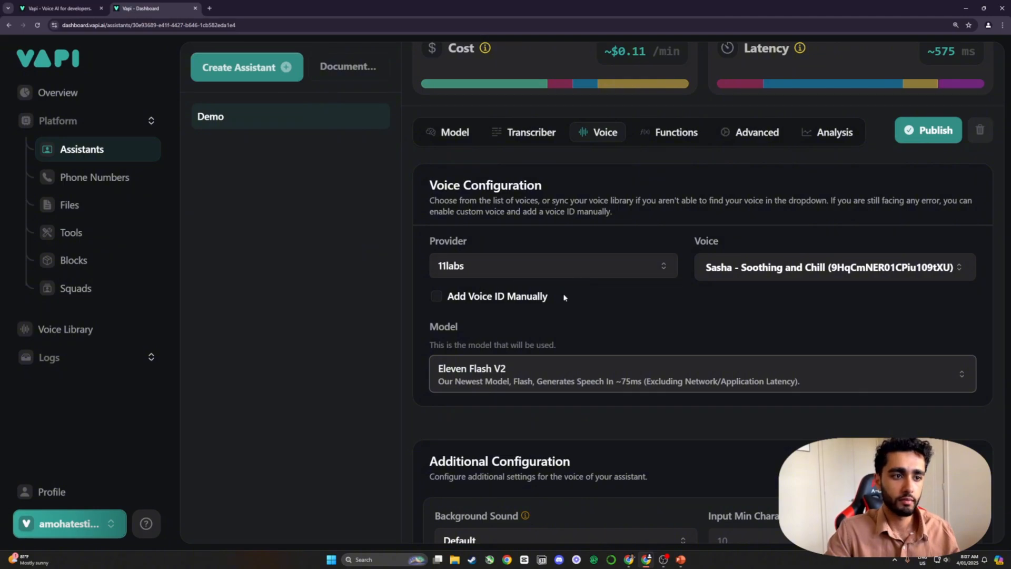
Step: Try Eleven Flash V2.5 as the voice model and switch back to Eleven Flash V2
click(535, 382)
click(514, 307)
click(541, 372)
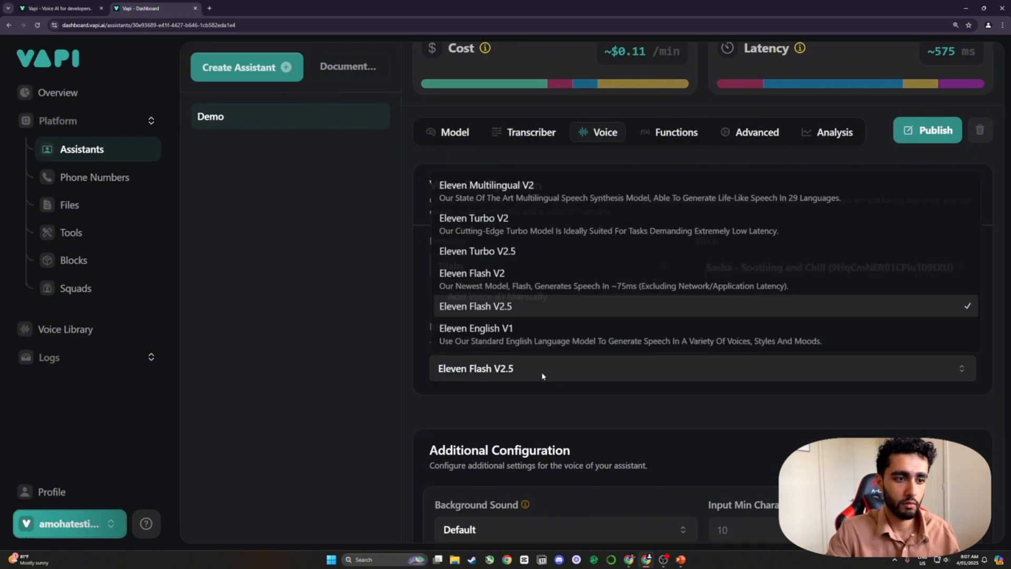
click(518, 287)
Step: Switch the voice model to Eleven Turbo V2 and check its effect on the assistant's latency
click(514, 372)
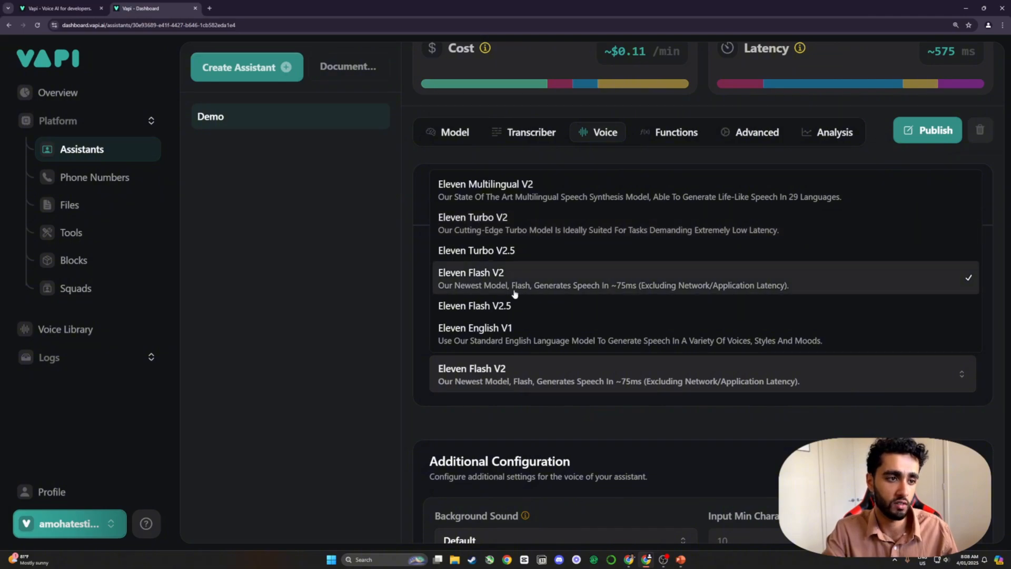
click(510, 228)
scroll(864, 143, up, 2)
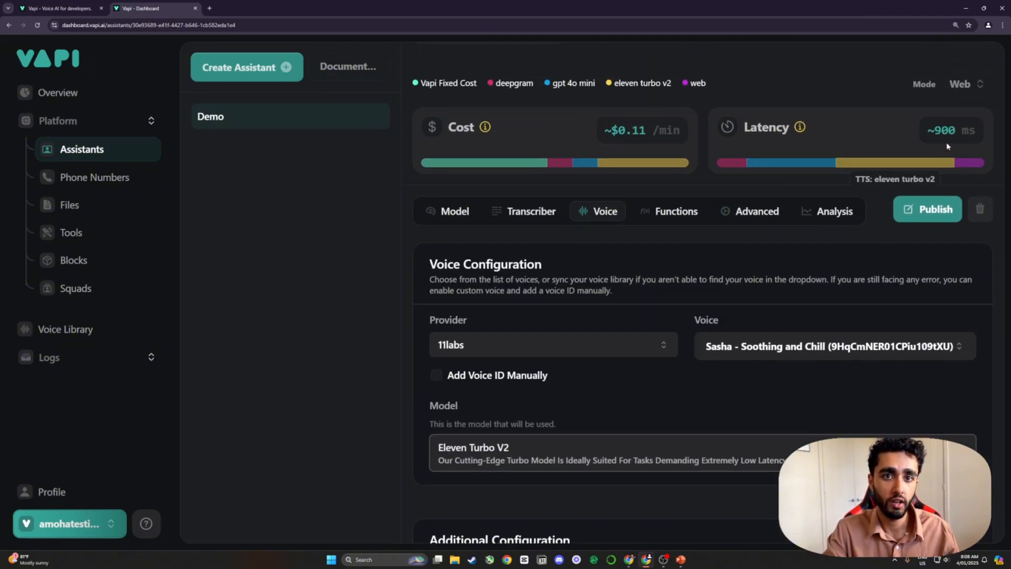
drag(934, 130, 956, 131)
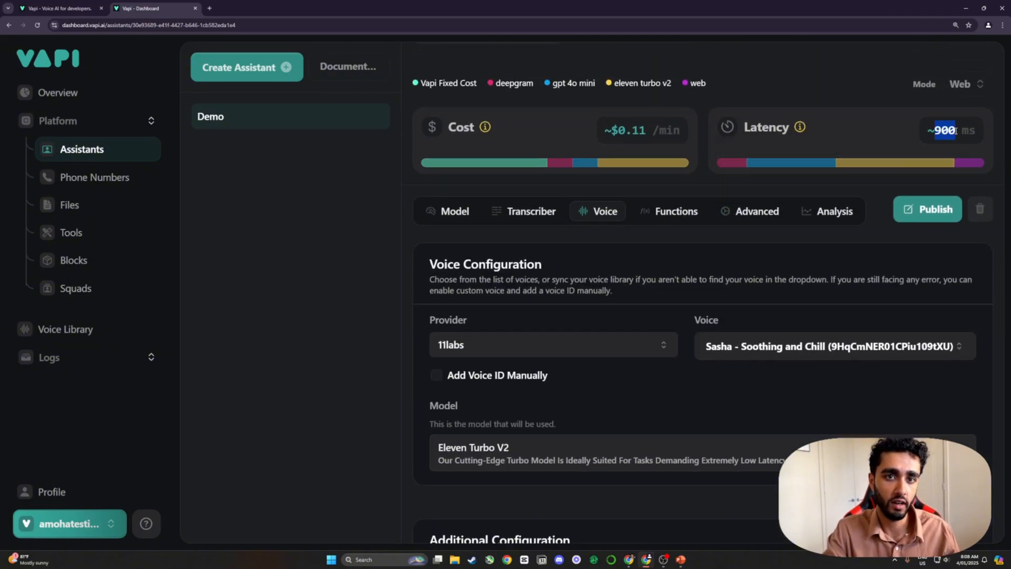
Step: Set the voice model back to Eleven Flash V2 and compare the assistant's latency
click(510, 462)
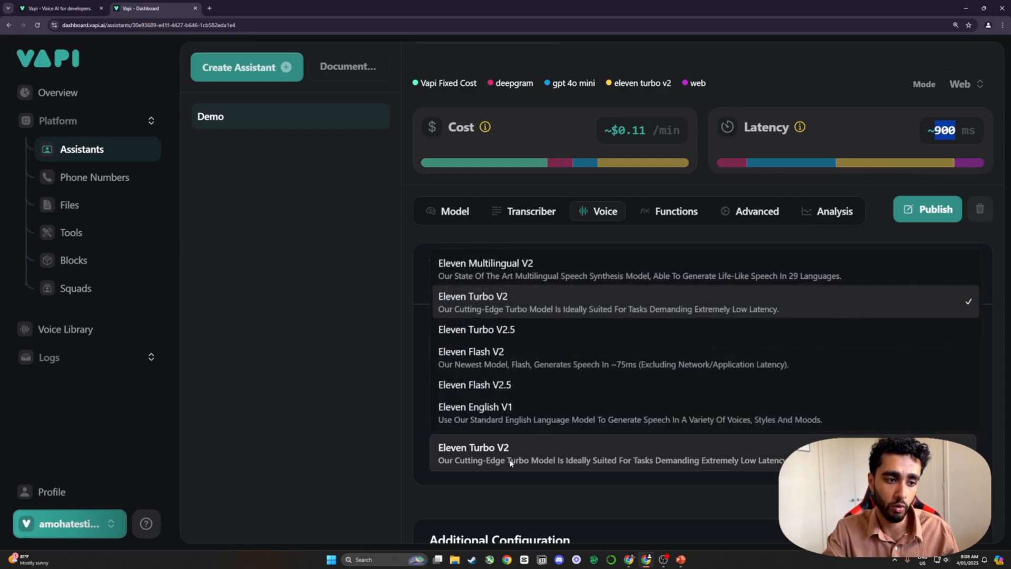
click(491, 363)
drag(937, 131, 957, 131)
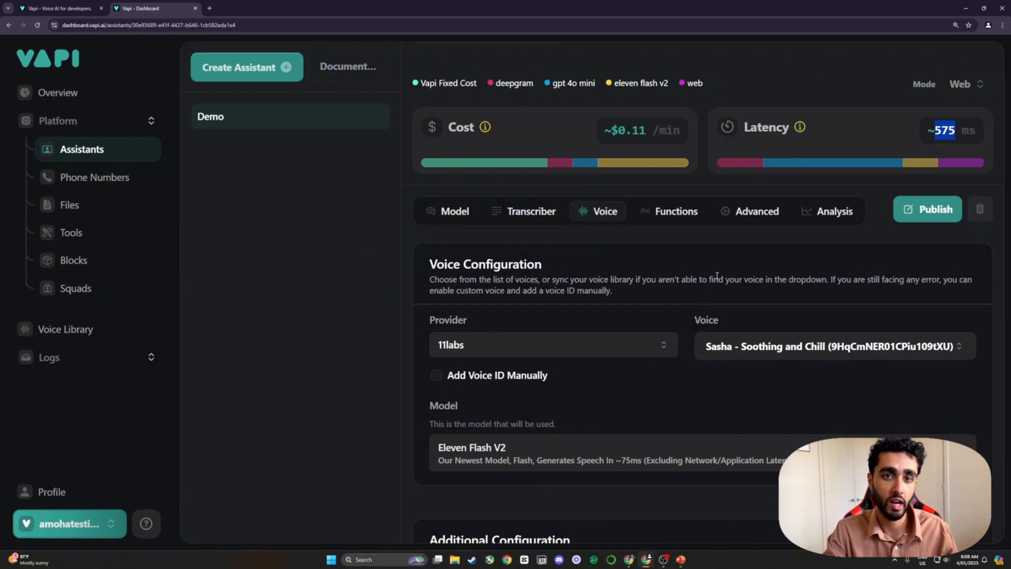
click(709, 257)
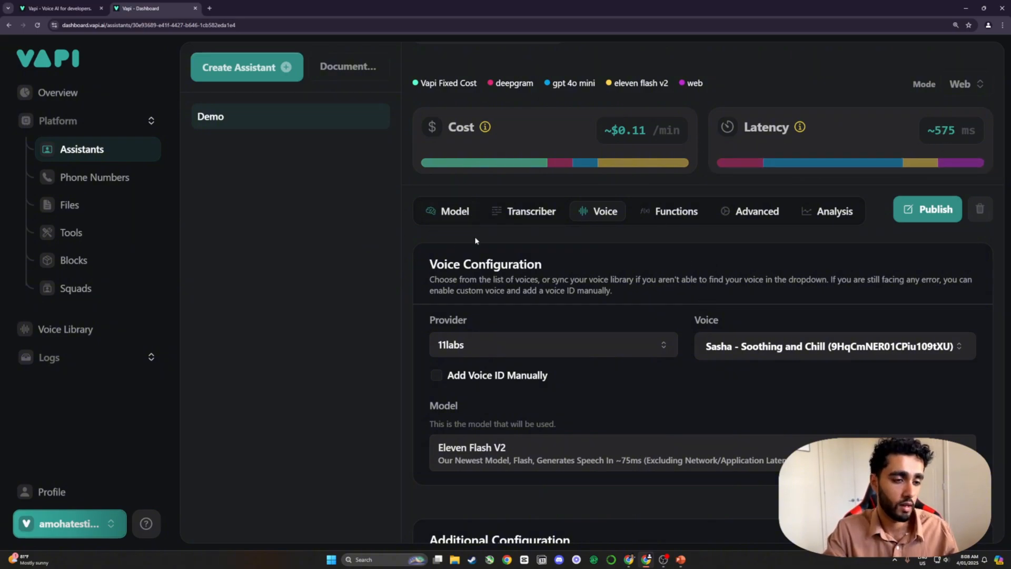
Step: Look over the Additional Configuration options for the assistant's voice and return to the Voice Configuration section
scroll(530, 309, down, 2)
scroll(528, 309, down, 3)
scroll(507, 289, down, 2)
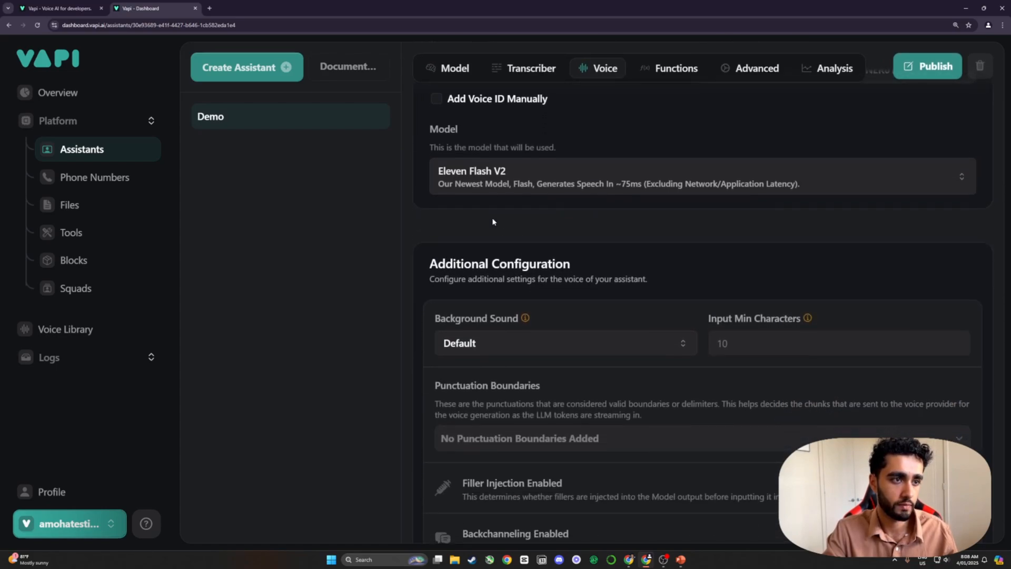
scroll(737, 148, up, 5)
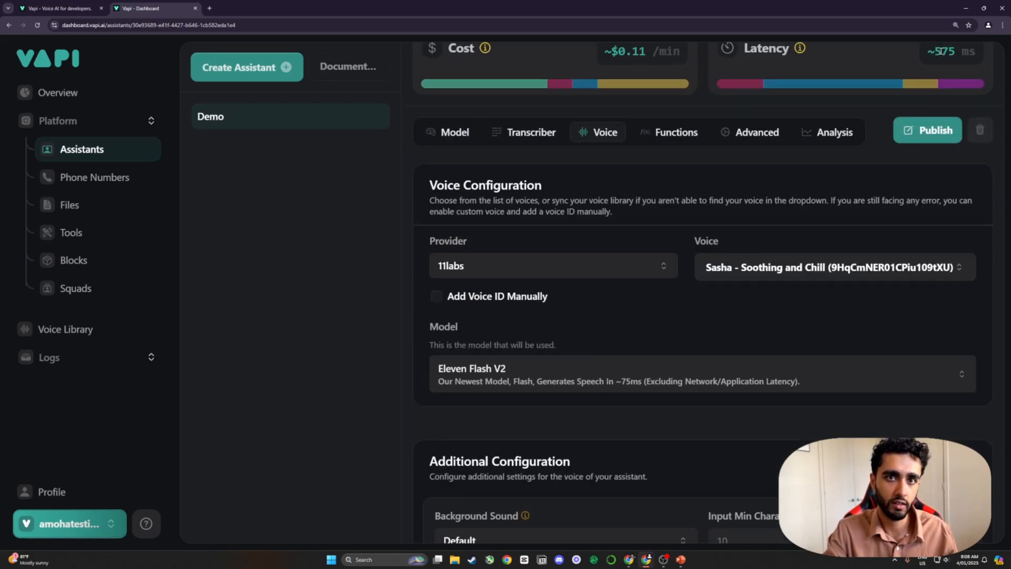
Step: Look over the Additional Configuration section and read the explanation of the Background Sound setting
scroll(625, 334, down, 5)
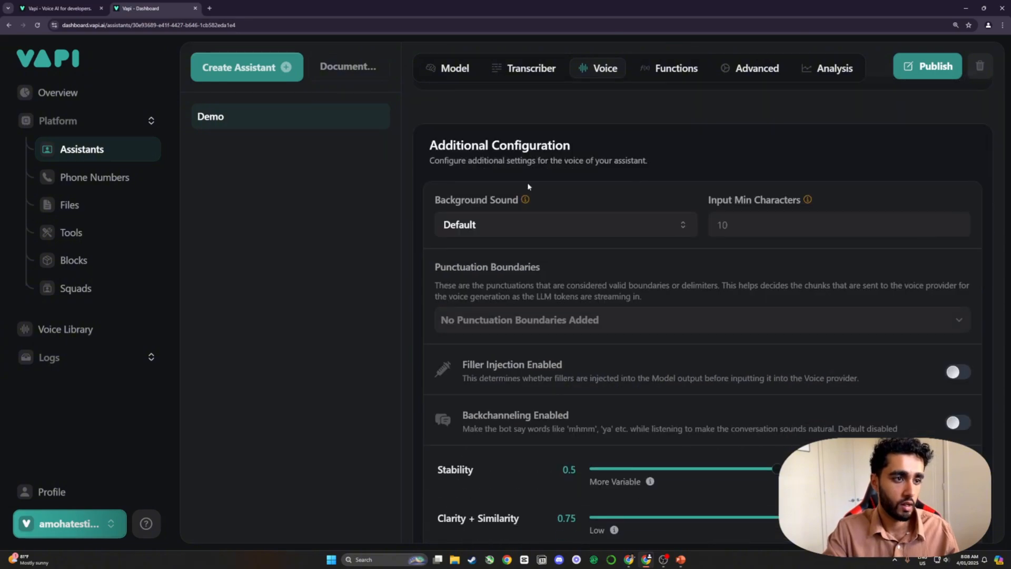
scroll(490, 221, up, 5)
scroll(506, 280, down, 5)
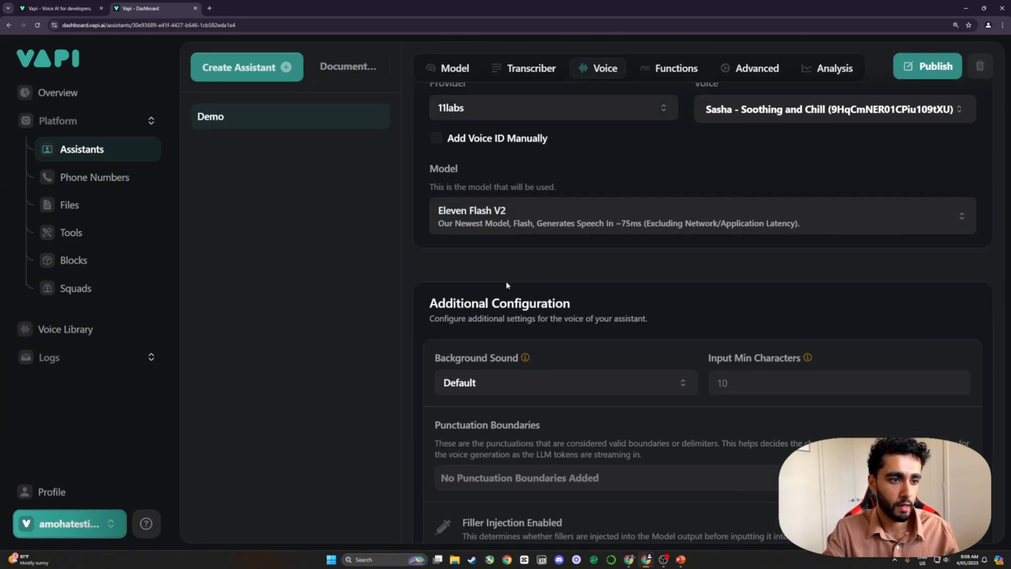
drag(437, 184, 561, 183)
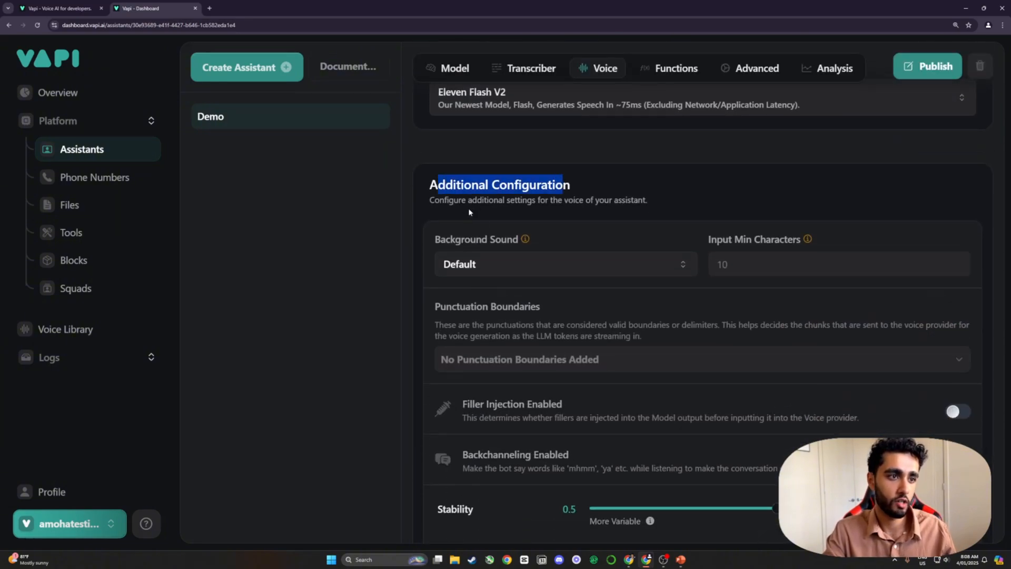
click(497, 199)
drag(456, 202, 620, 208)
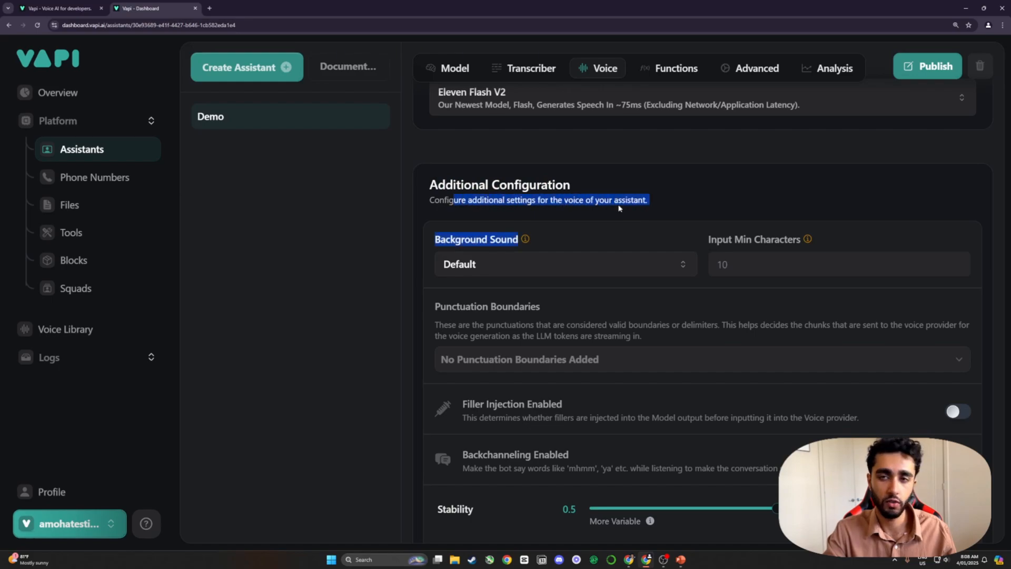
click(701, 205)
scroll(535, 240, down, 1)
mouse_move(525, 201)
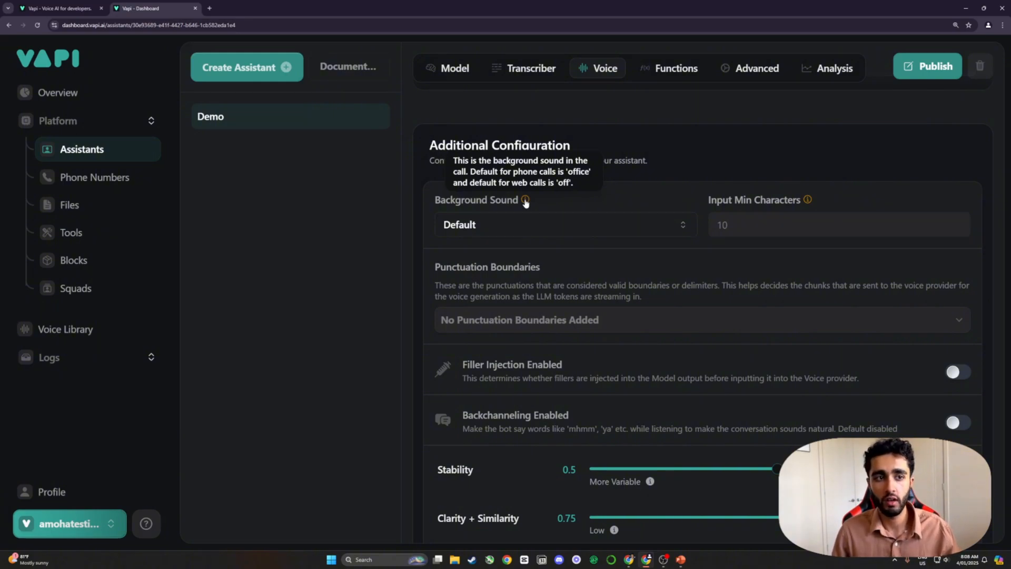
Step: Set the assistant's Background Sound to Office in the additional voice configuration
scroll(525, 203, up, 10)
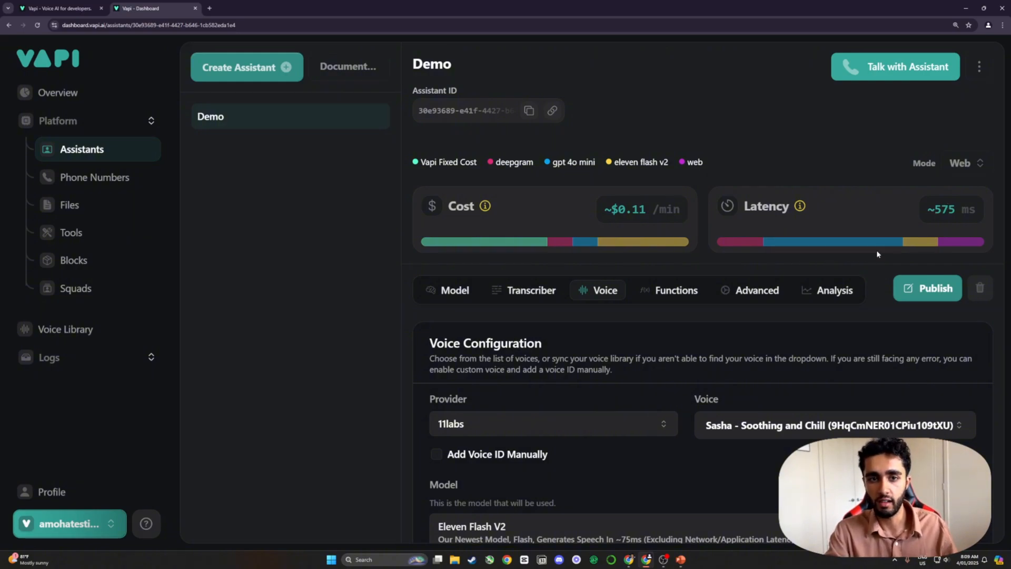
scroll(763, 284, down, 5)
click(609, 426)
click(536, 473)
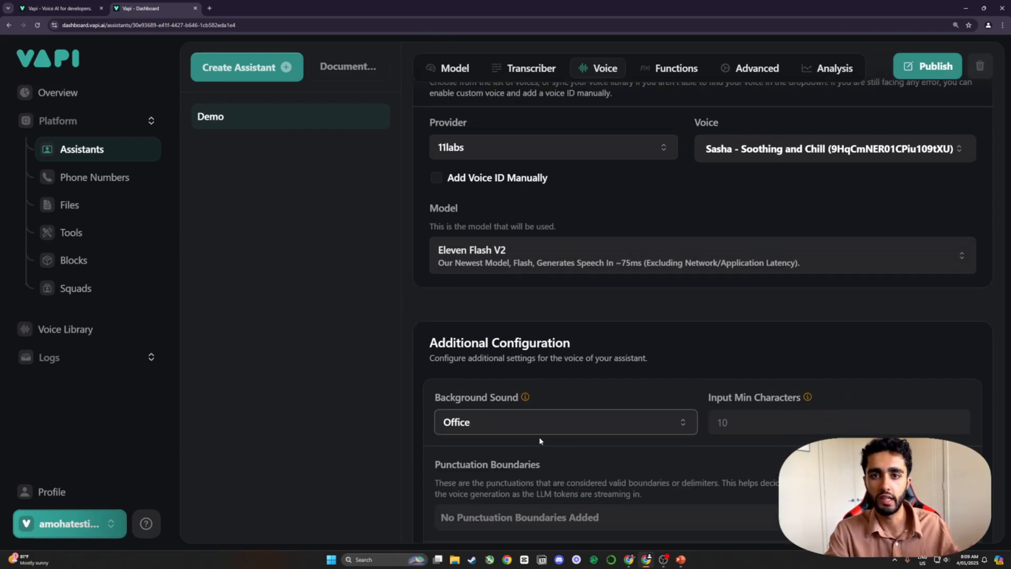
Step: Read the descriptions of the Punctuation Boundaries and Filler Injection settings in the Additional Configuration section
scroll(603, 421, down, 3)
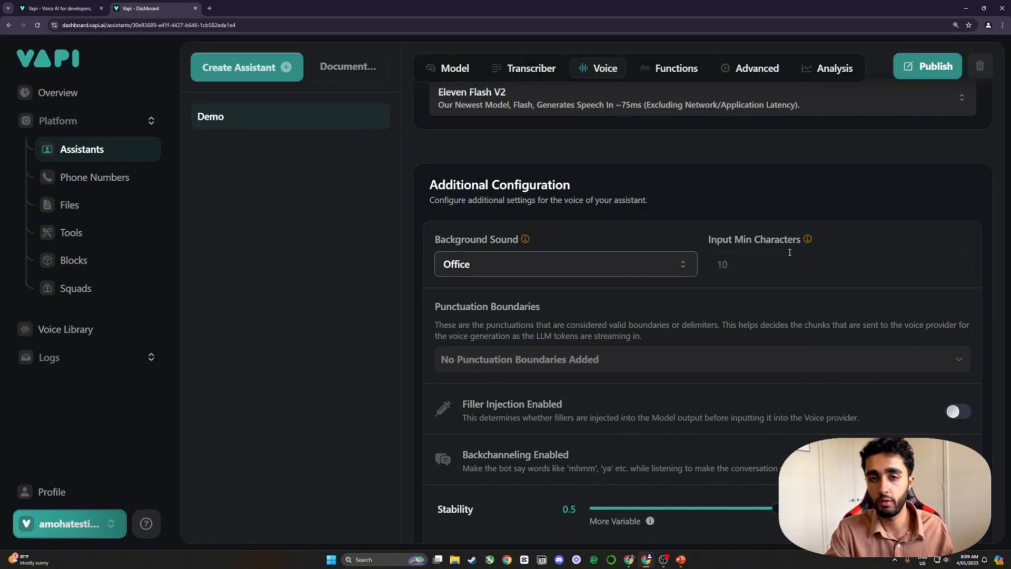
scroll(754, 174, down, 2)
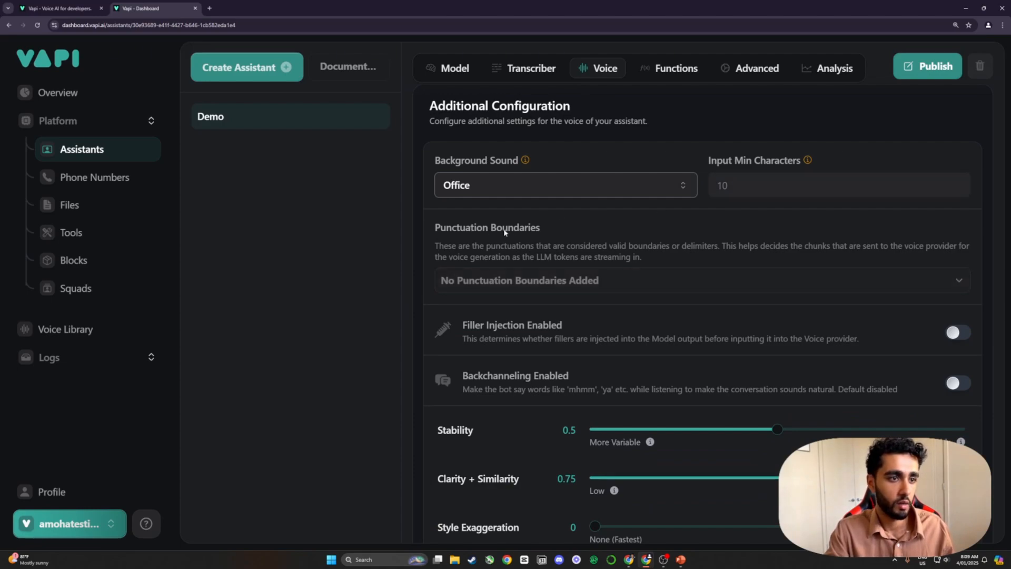
scroll(548, 280, down, 2)
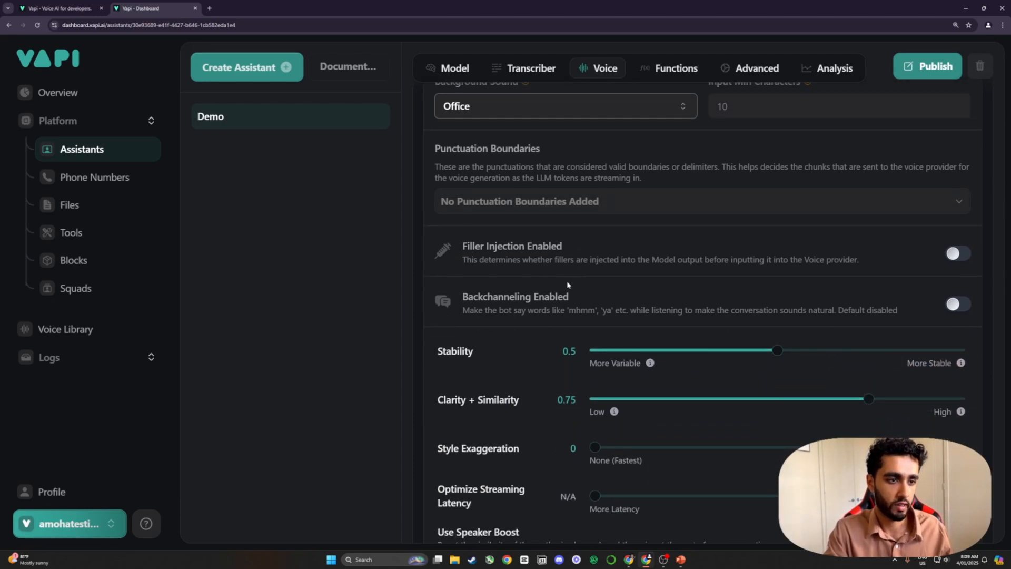
drag(452, 177, 726, 169)
click(666, 169)
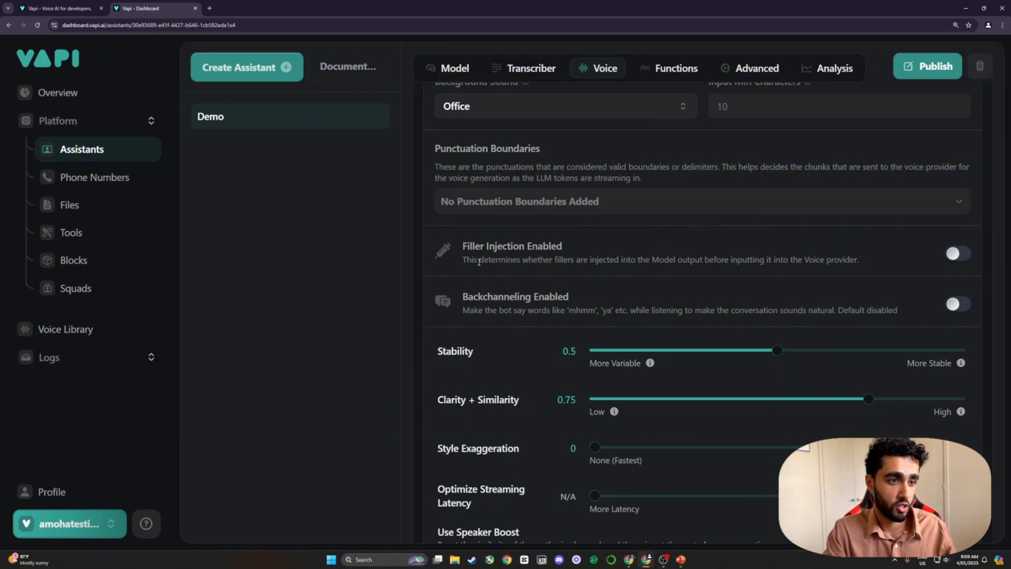
drag(479, 260, 782, 265)
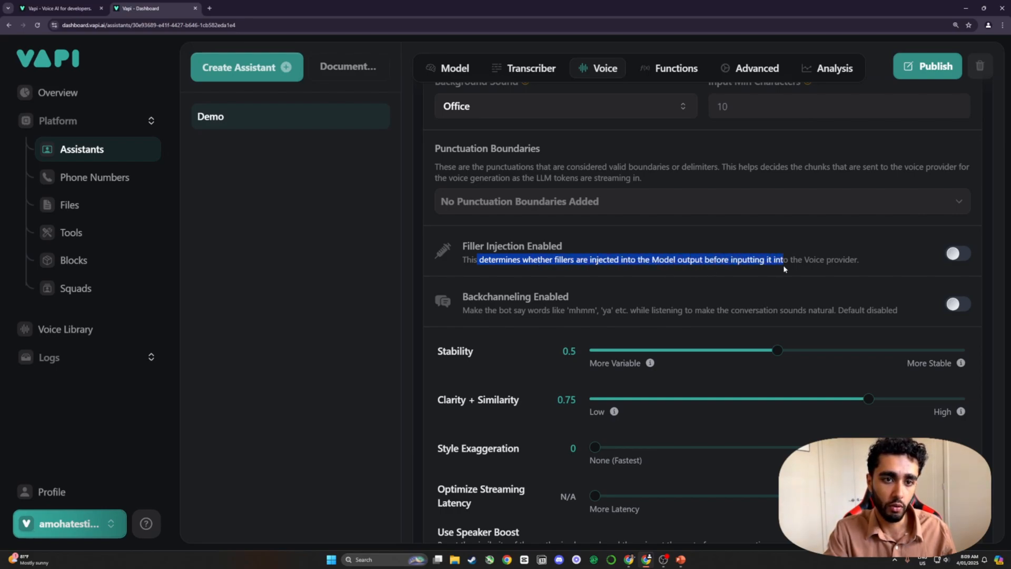
click(870, 249)
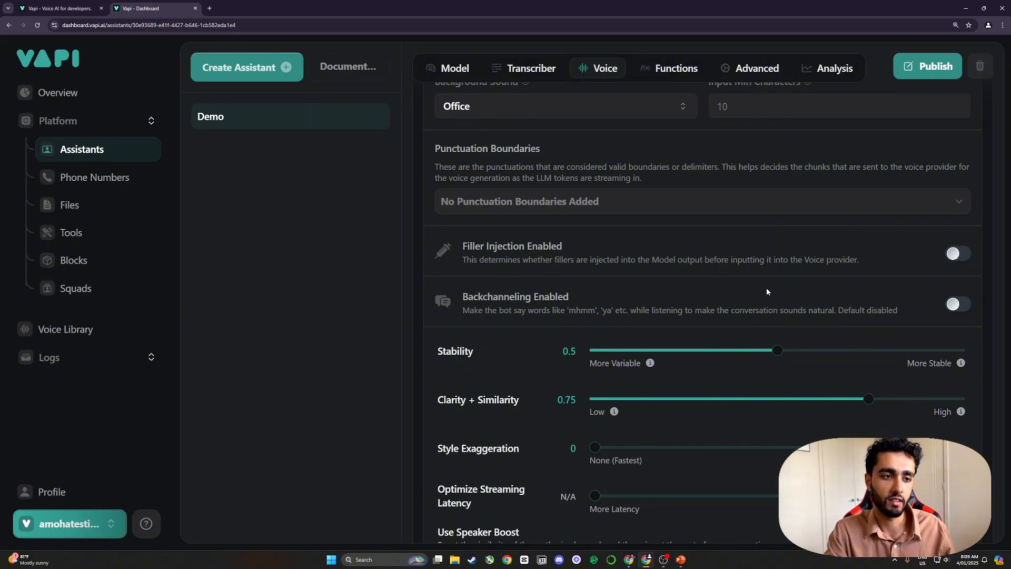
Step: Read the Backchanneling description and look over the remaining voice settings, including Stability and Clarity + Similarity
scroll(767, 291, down, 1)
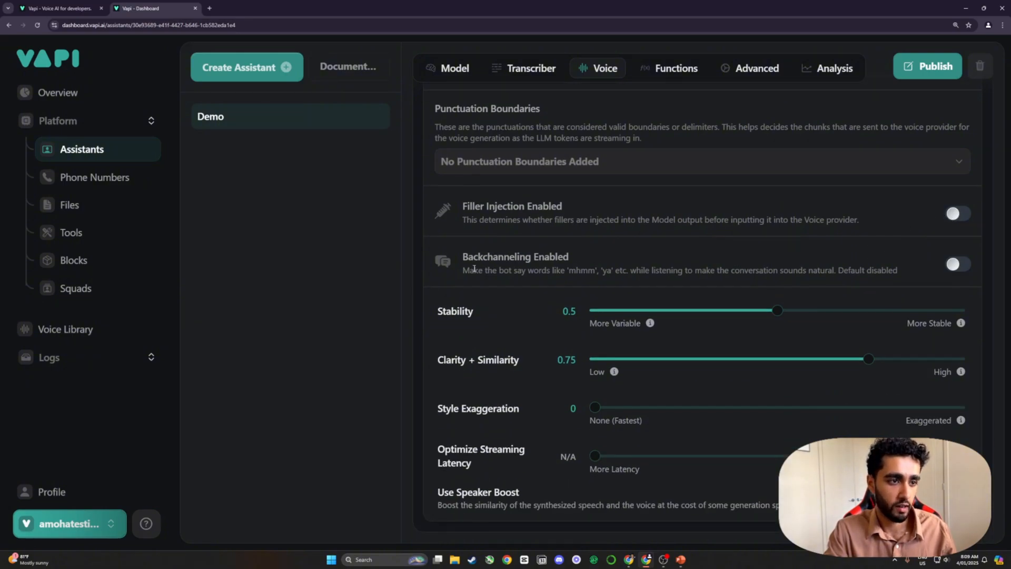
drag(470, 270, 643, 271)
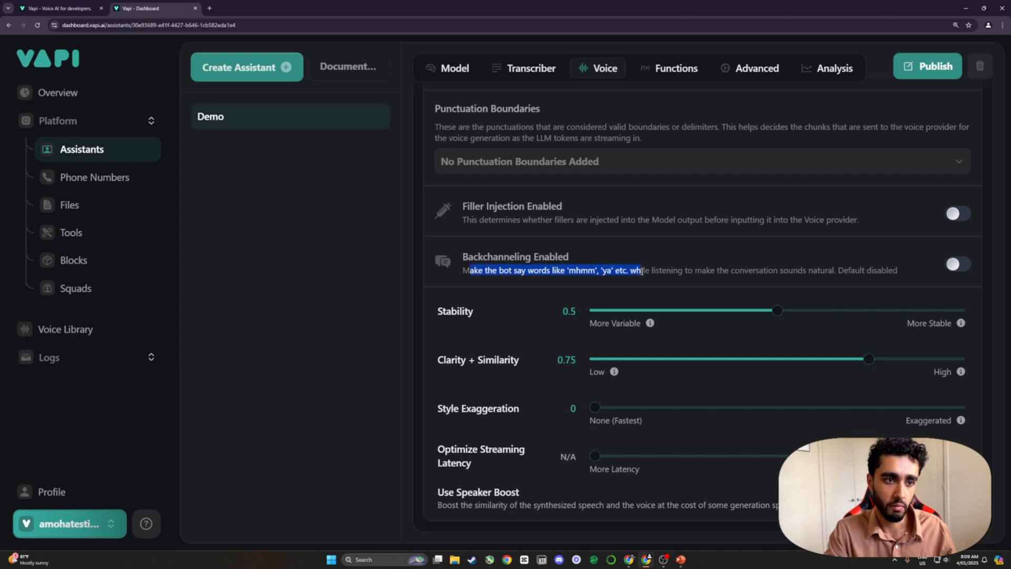
click(586, 279)
drag(555, 269, 636, 271)
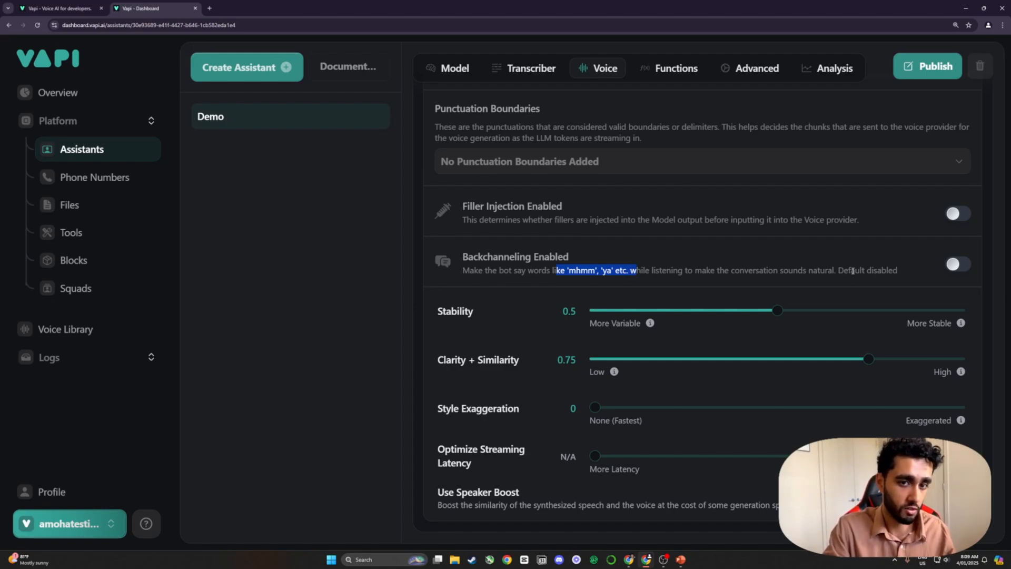
click(885, 267)
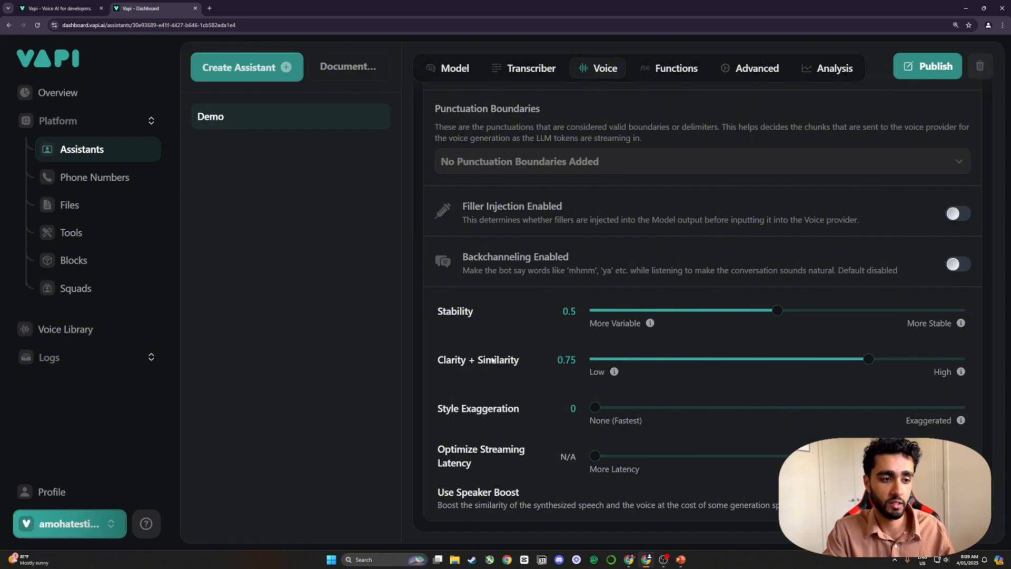
scroll(497, 353, up, 5)
scroll(500, 350, down, 5)
scroll(501, 350, up, 8)
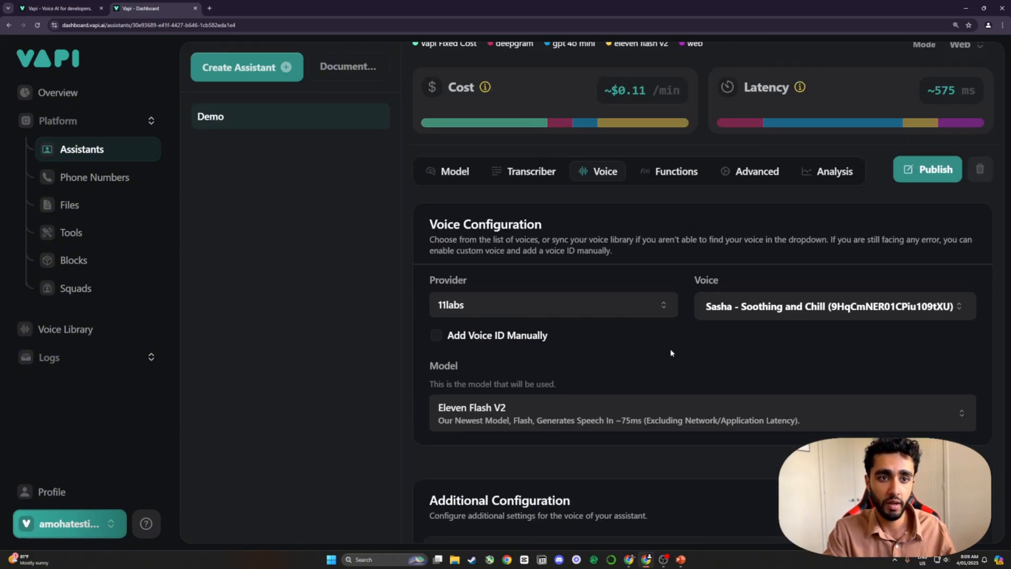
scroll(746, 328, down, 1)
scroll(745, 328, down, 7)
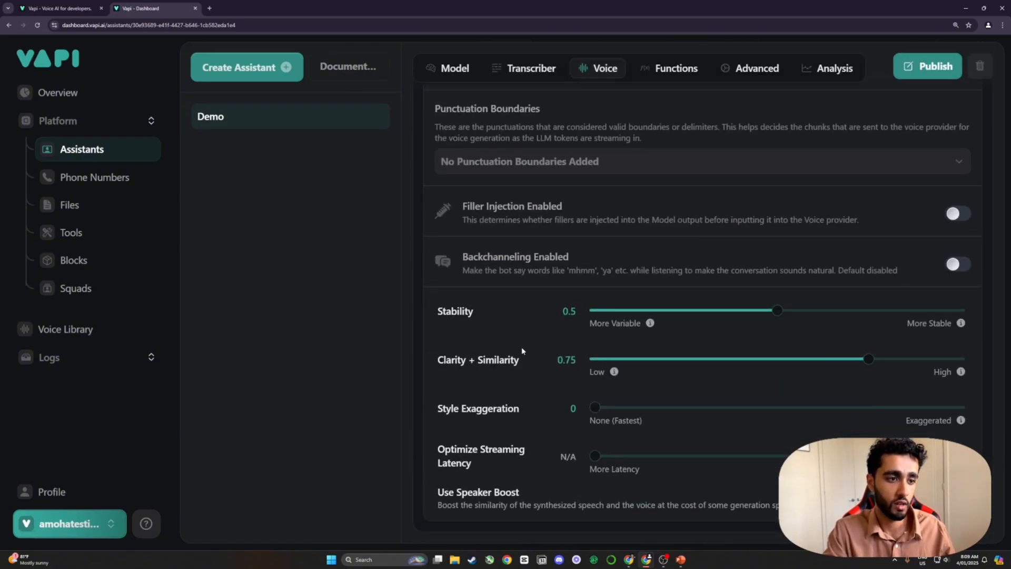
Step: Switch to the PowerPoint slide show and advance to the Voice Configuration slide
mouse_move(677, 561)
click(681, 519)
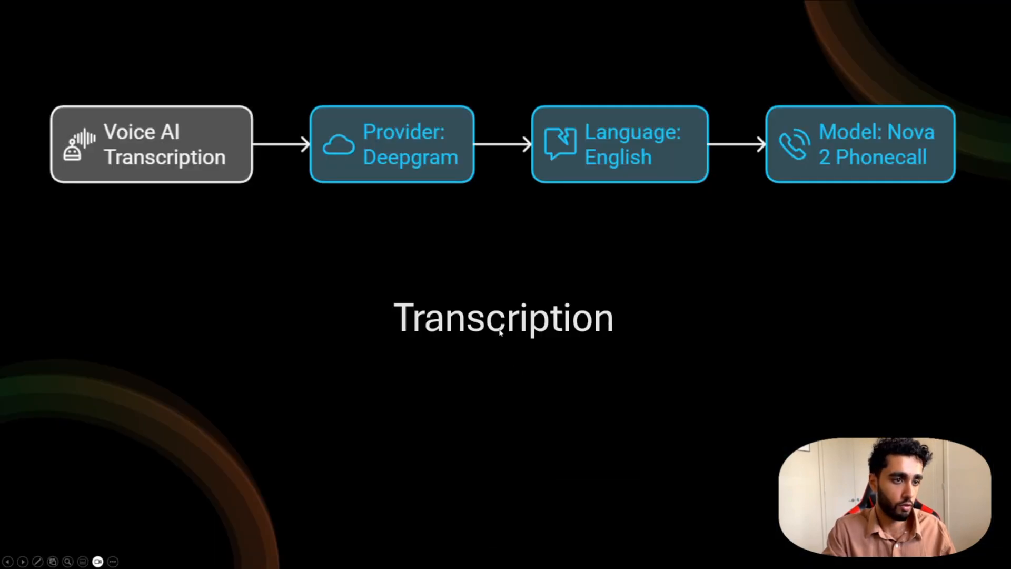
key(Right)
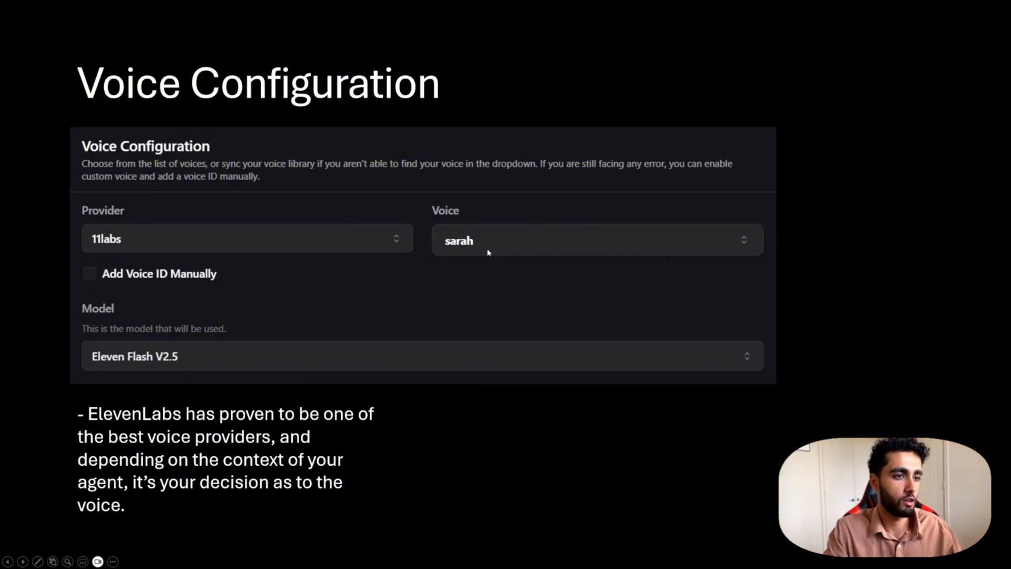
Step: Switch back to the Vapi dashboard, search the 11labs voices for sarah and choose the Sarah voice
key(alt+Tab)
scroll(752, 288, up, 5)
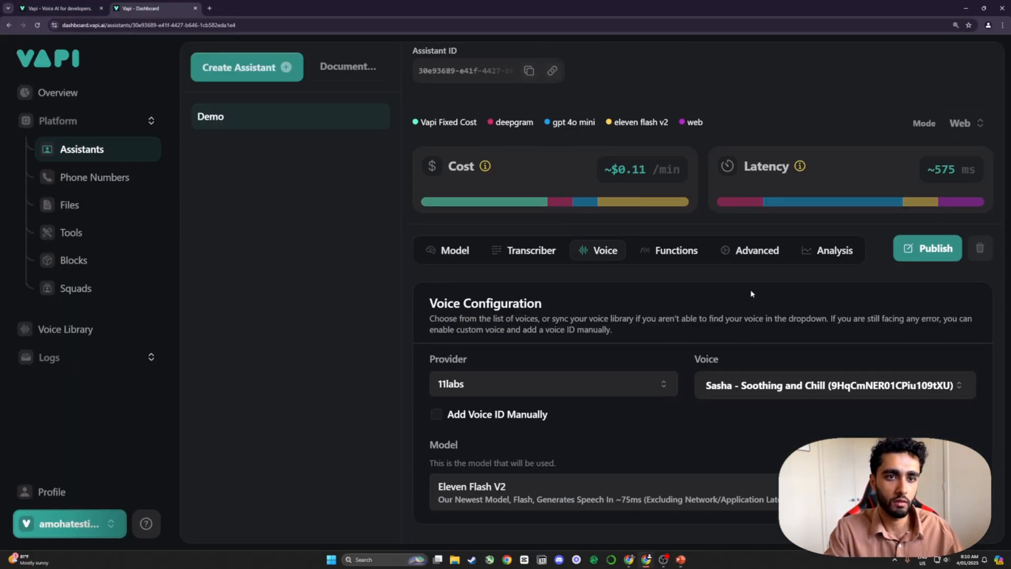
click(788, 399)
text(sara)
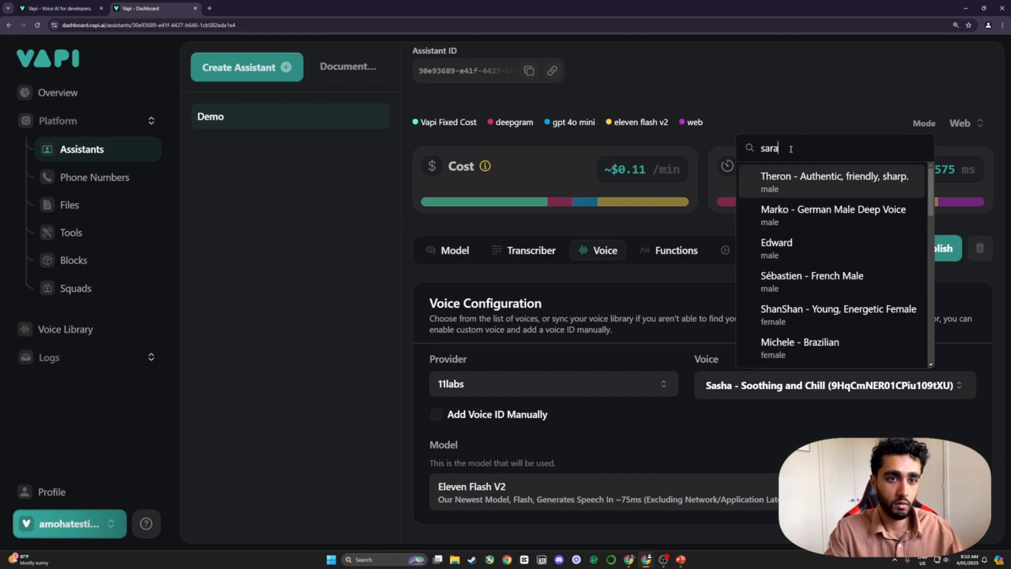
text(h)
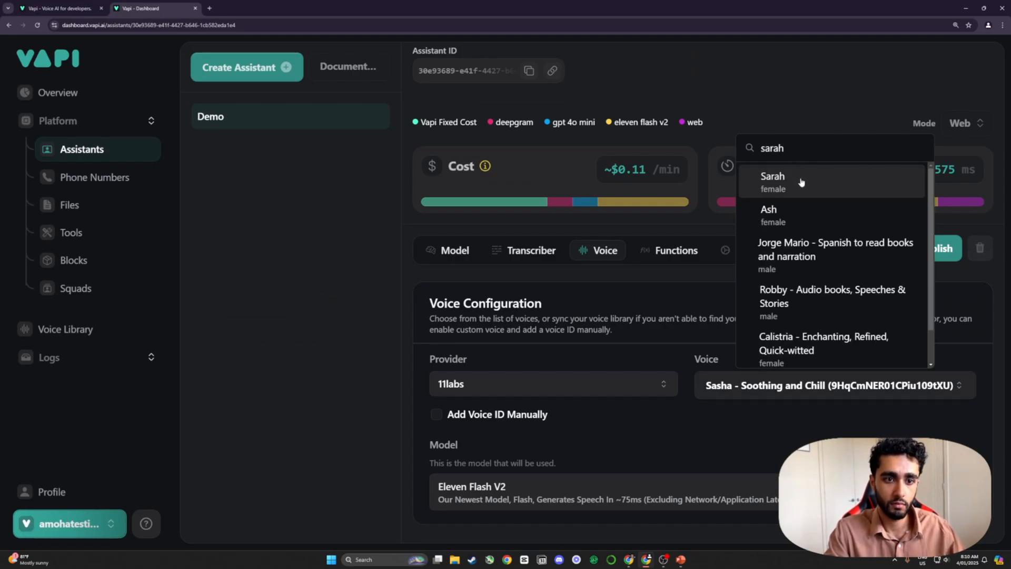
click(799, 179)
Step: Review the available 11labs voice models, including Eleven Flash V2.5, and look over the Voice Configuration section
scroll(737, 337, down, 2)
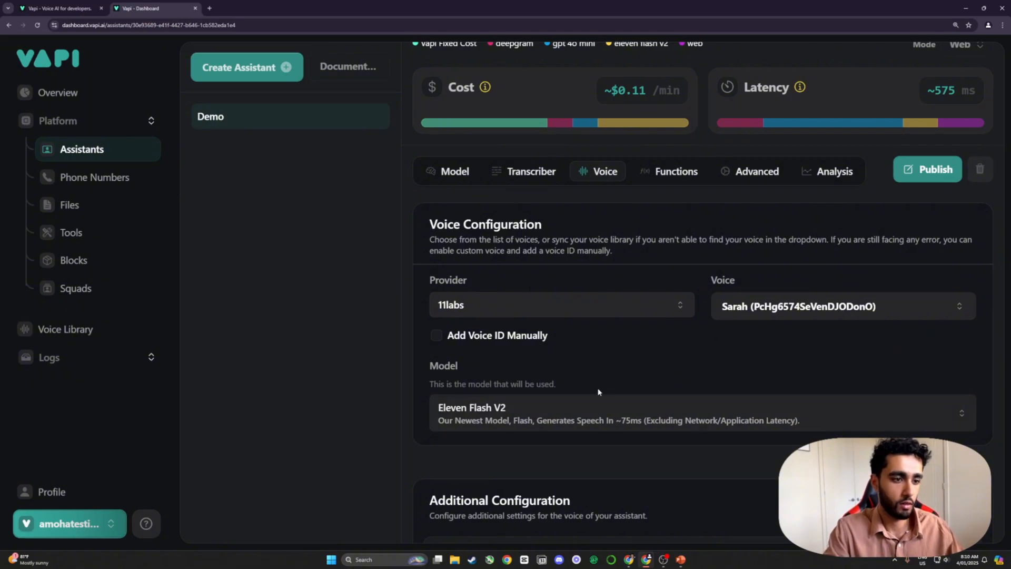
click(566, 406)
click(515, 344)
key(alt+Tab)
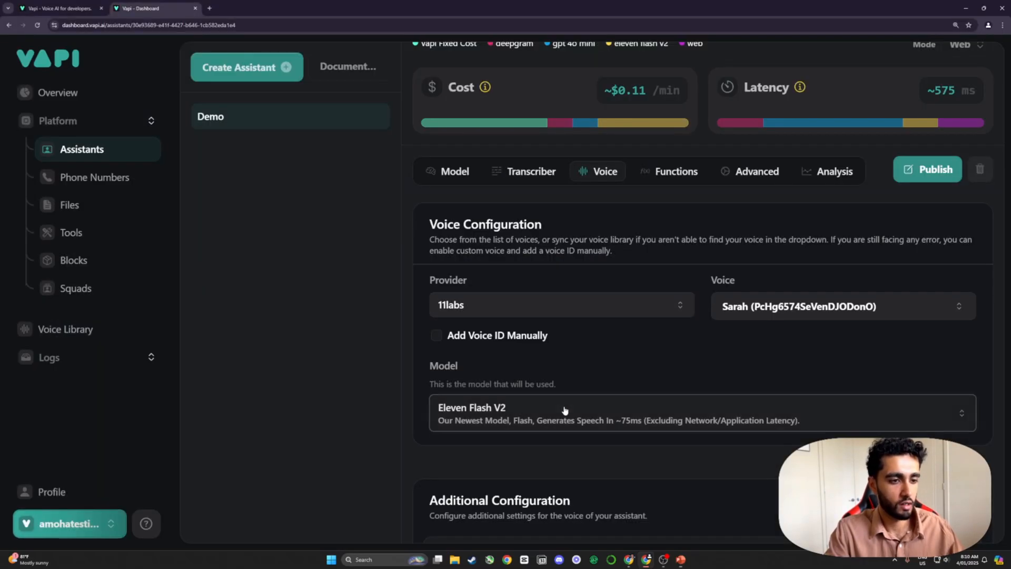
click(564, 410)
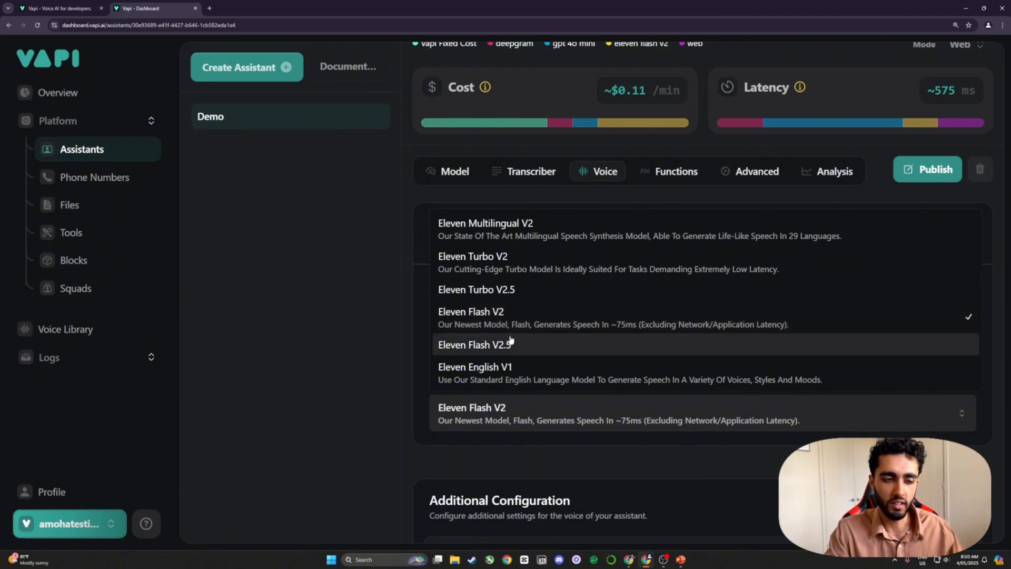
click(344, 337)
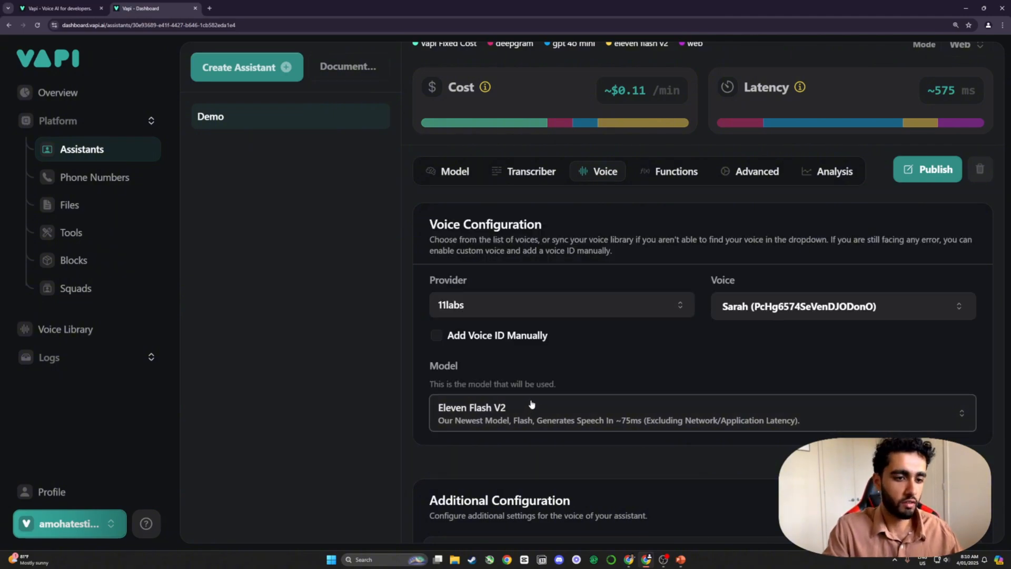
scroll(537, 411, down, 2)
scroll(575, 375, up, 3)
scroll(575, 382, down, 3)
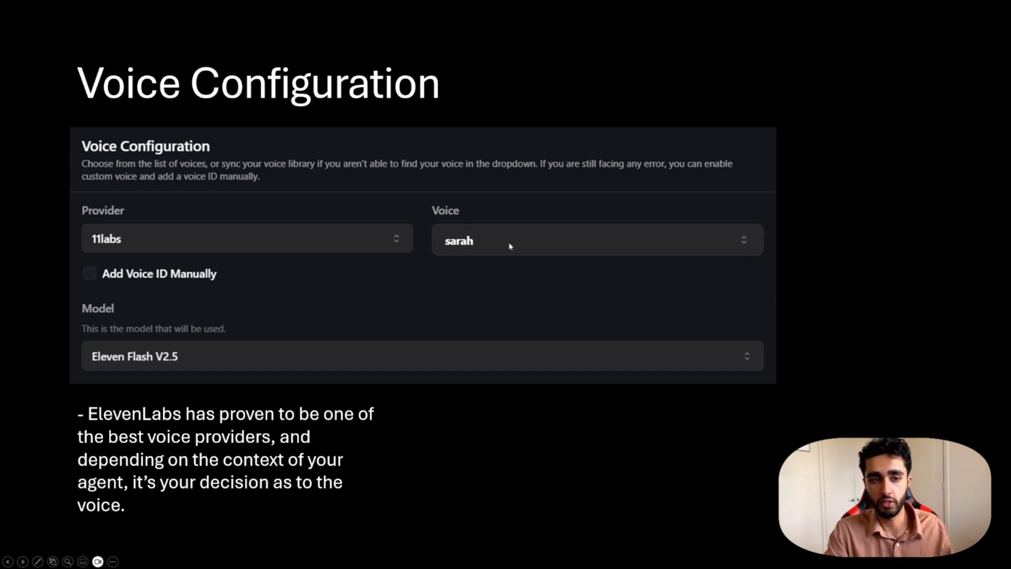
Step: Advance the slide show to the Additional Configuration slide, return to the Vapi dashboard and examine the Stability setting
click(476, 266)
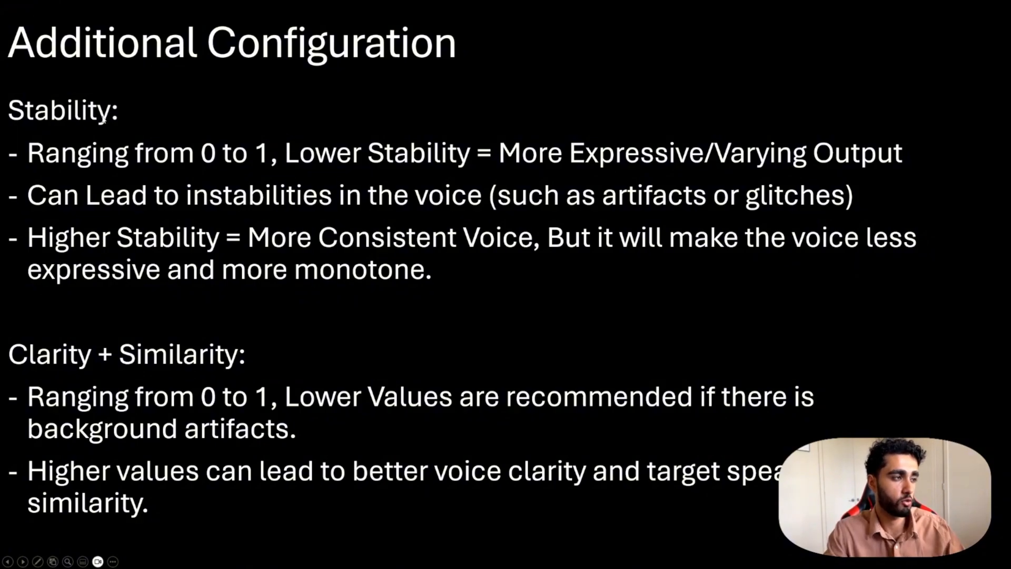
key(alt+Tab)
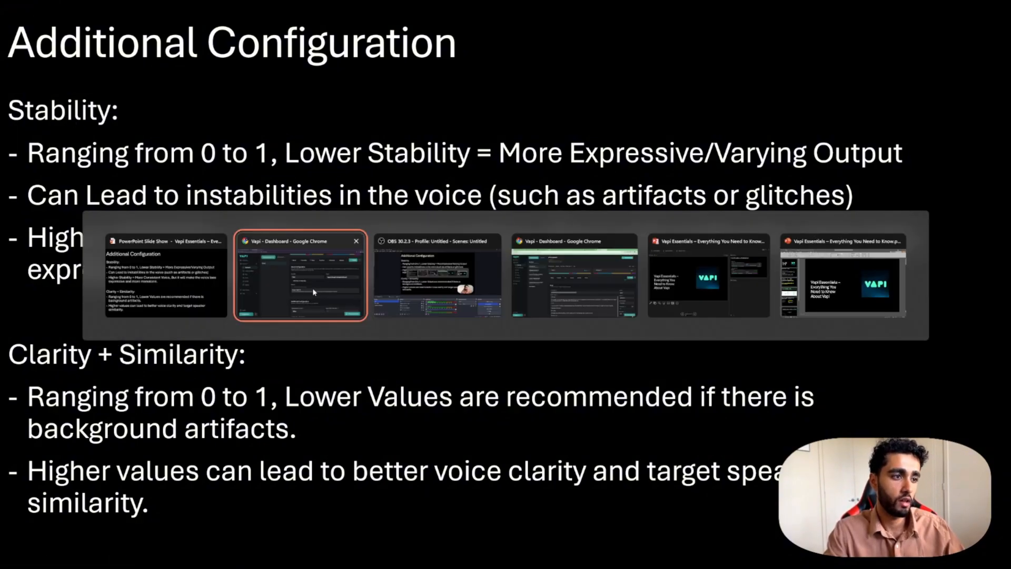
scroll(616, 366, down, 8)
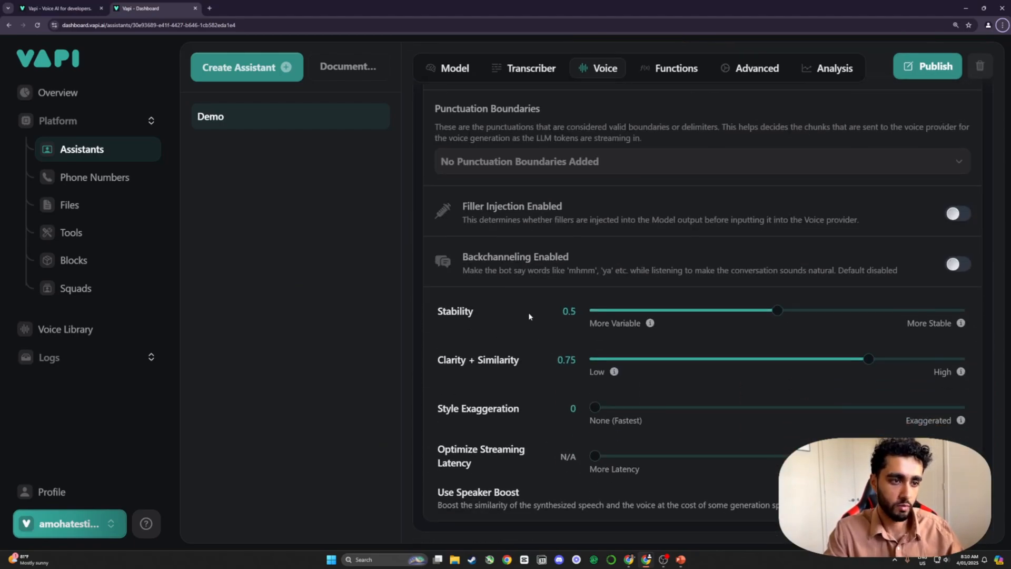
drag(448, 313, 492, 312)
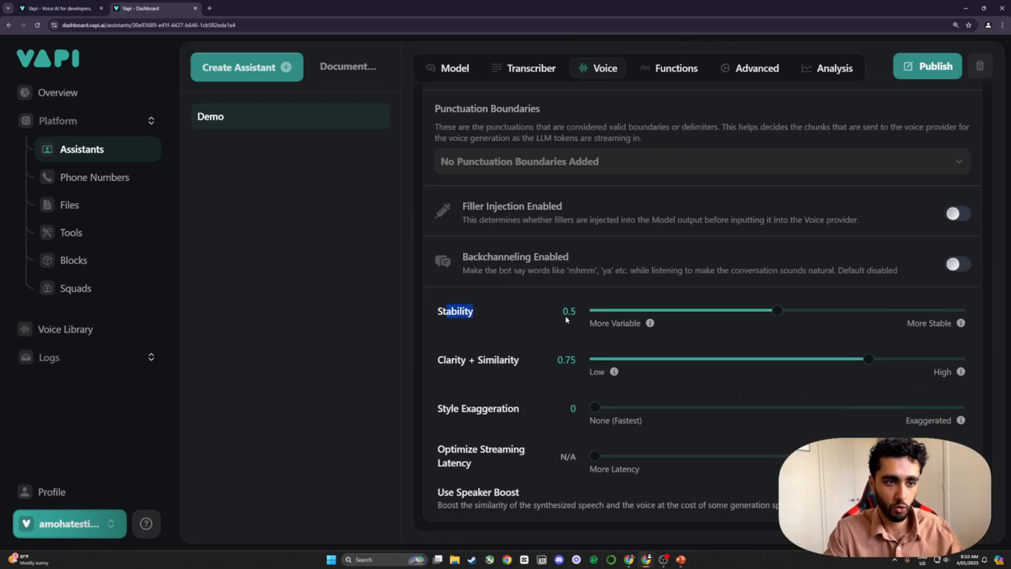
drag(561, 311, 578, 315)
click(757, 348)
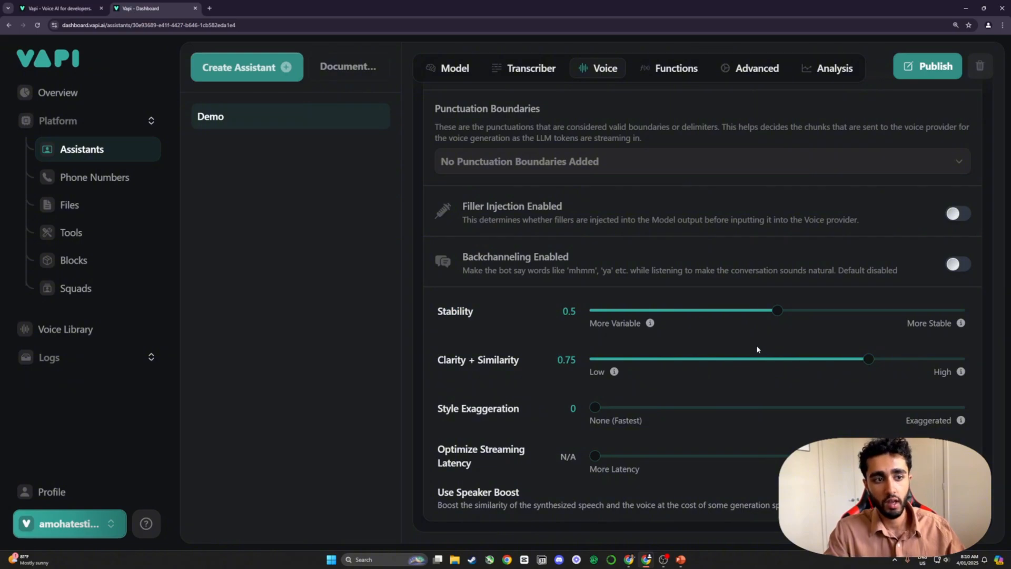
mouse_move(768, 326)
mouse_down()
mouse_move(588, 323)
mouse_move(964, 323)
mouse_move(785, 323)
mouse_up()
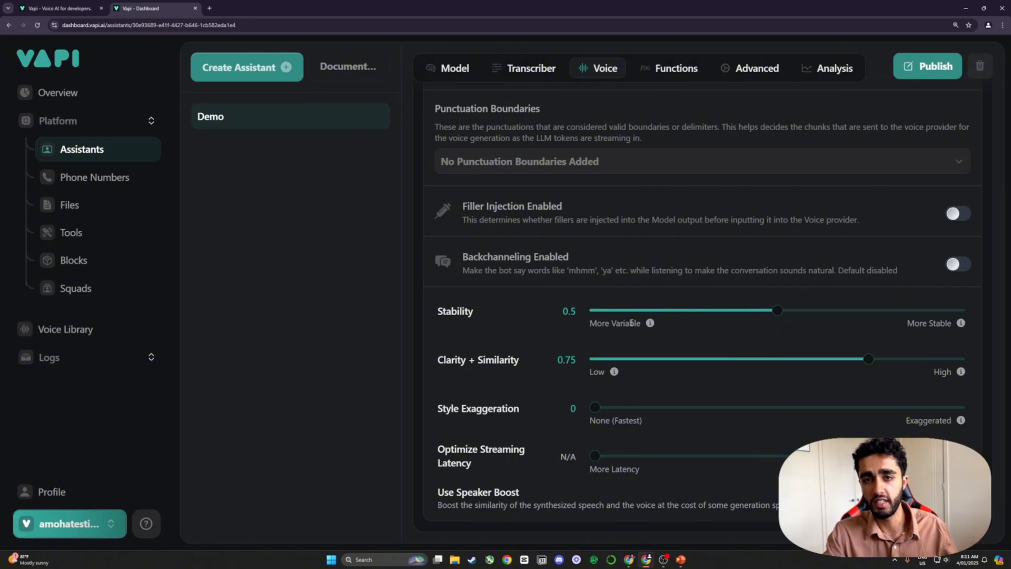
Step: Try the voice's Stability at 0.8, then settle it at 0.4
mouse_move(651, 325)
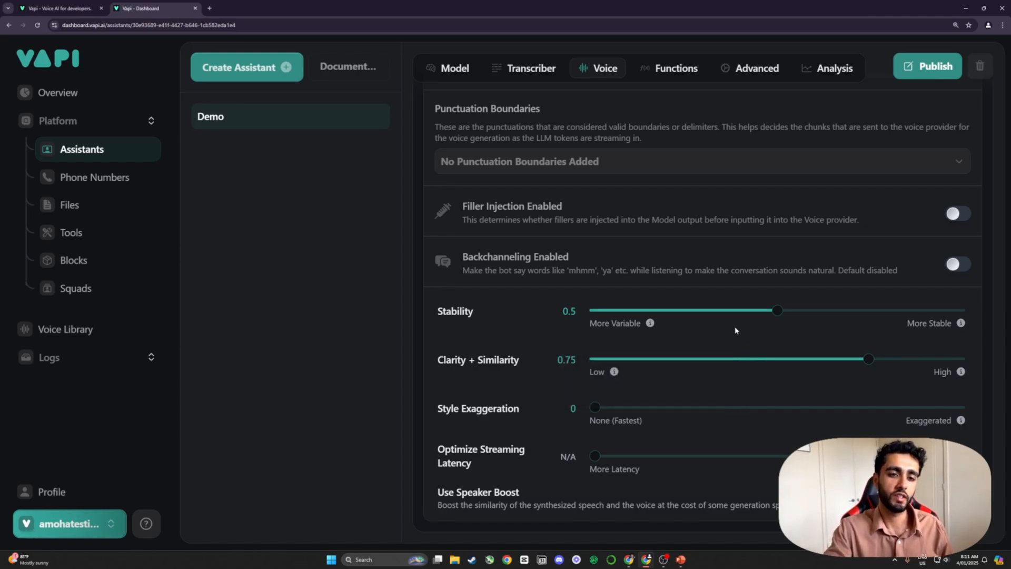
drag(779, 311, 758, 313)
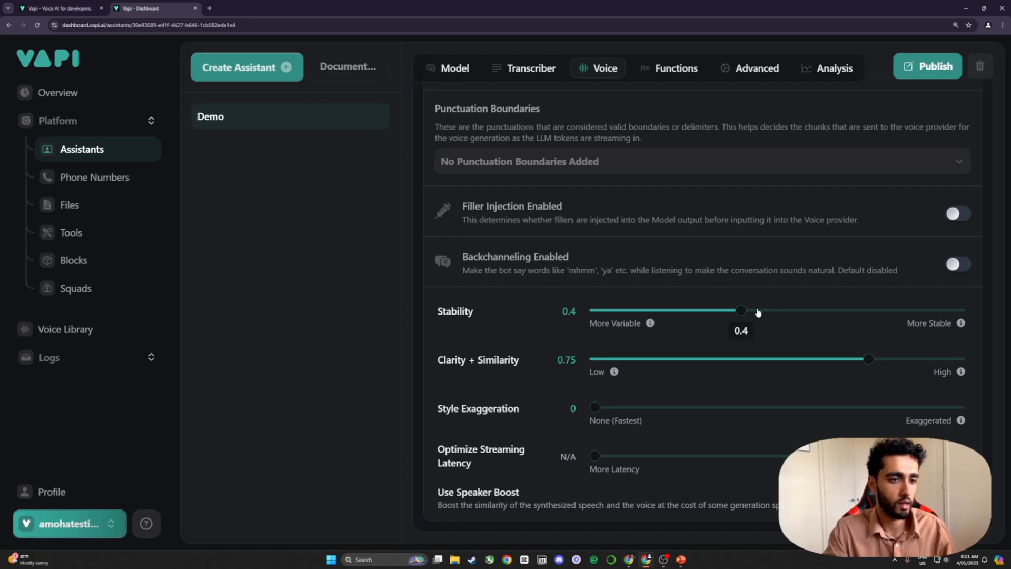
drag(740, 311, 887, 311)
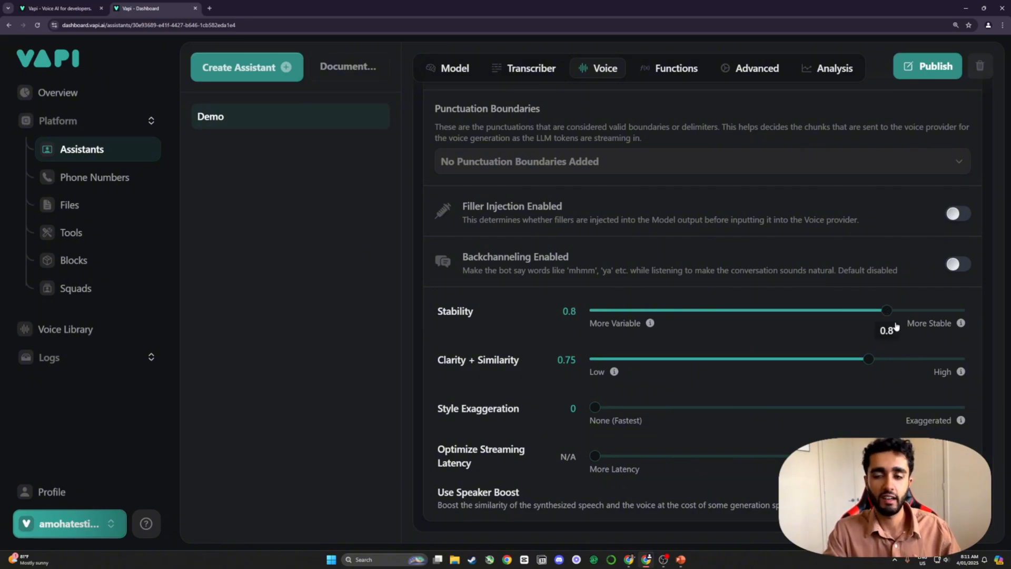
mouse_move(961, 323)
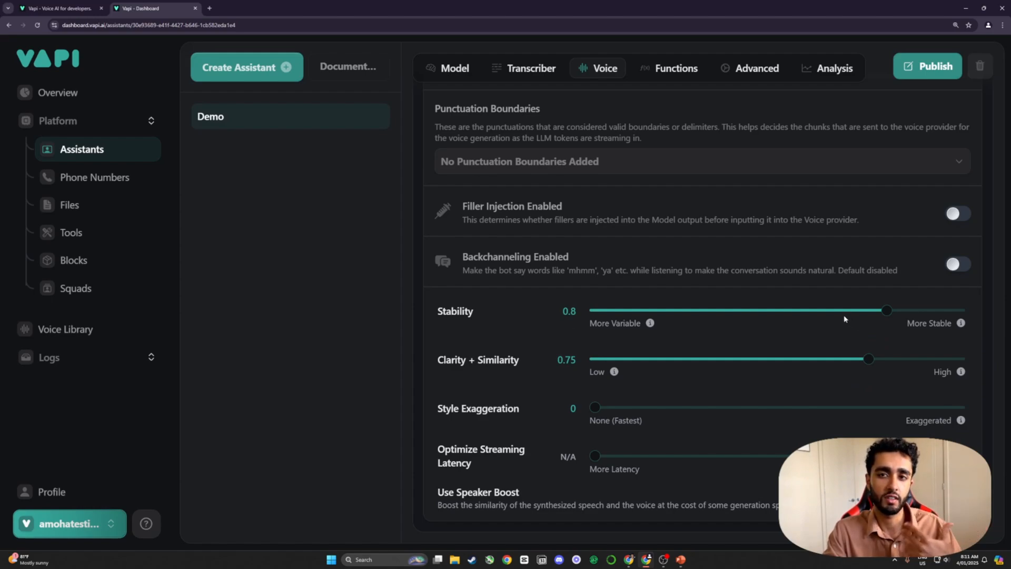
drag(887, 315, 748, 332)
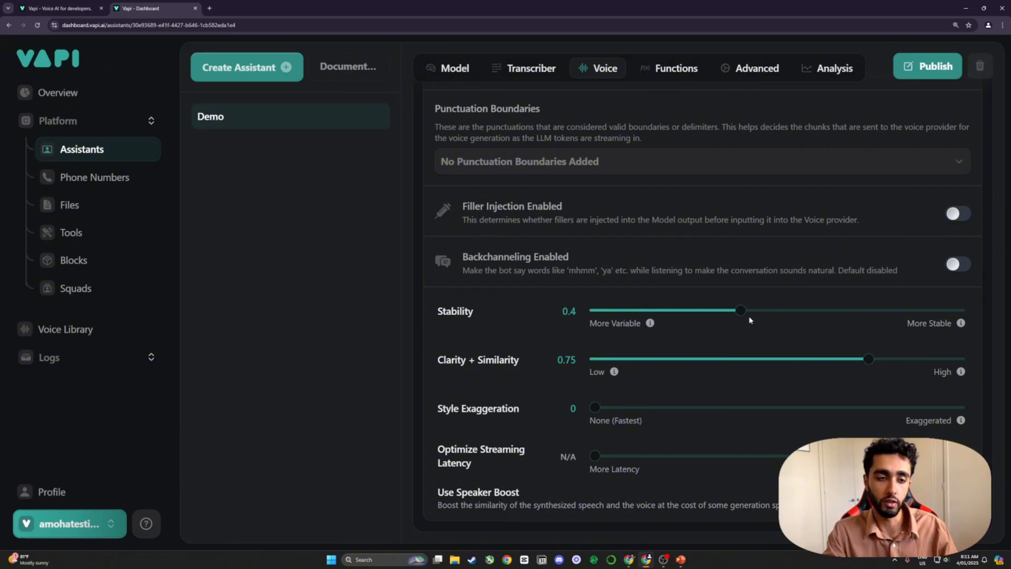
Step: Check the Clarity + Similarity explanation there and in the slide show, and set Clarity + Similarity to 0.7 in the Vapi dashboard
scroll(719, 346, up, 10)
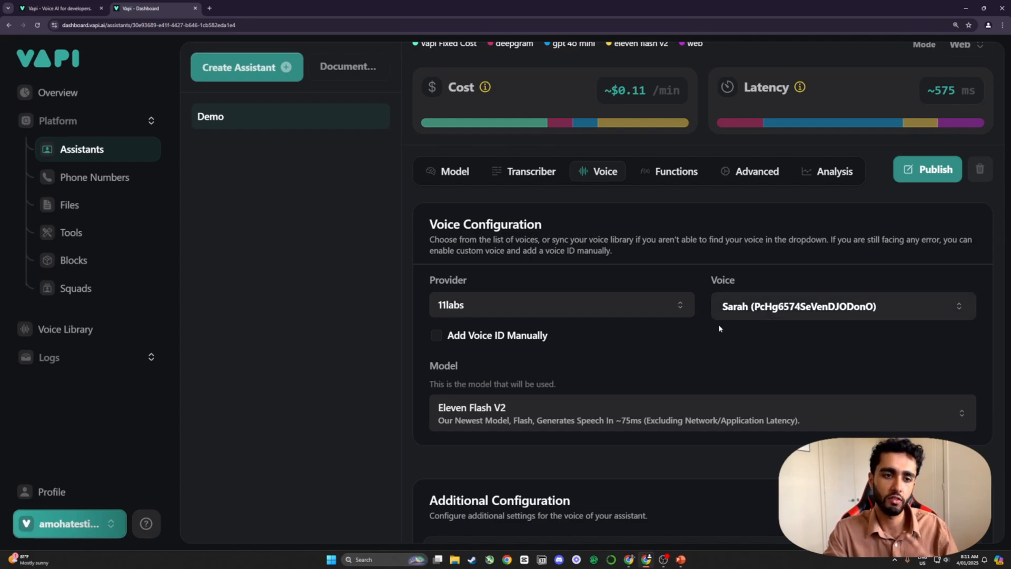
scroll(733, 342, down, 1)
scroll(733, 342, down, 8)
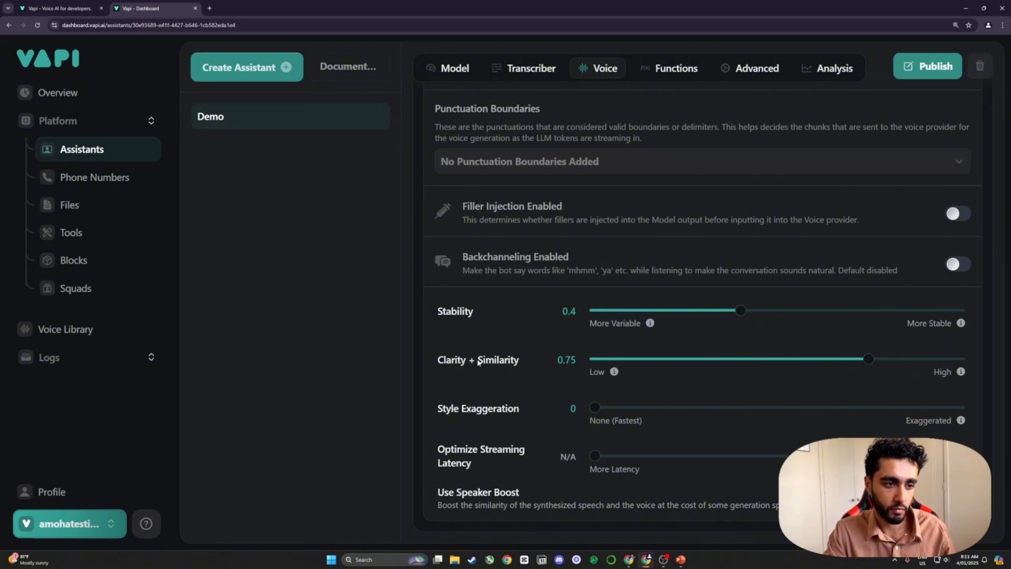
mouse_move(615, 372)
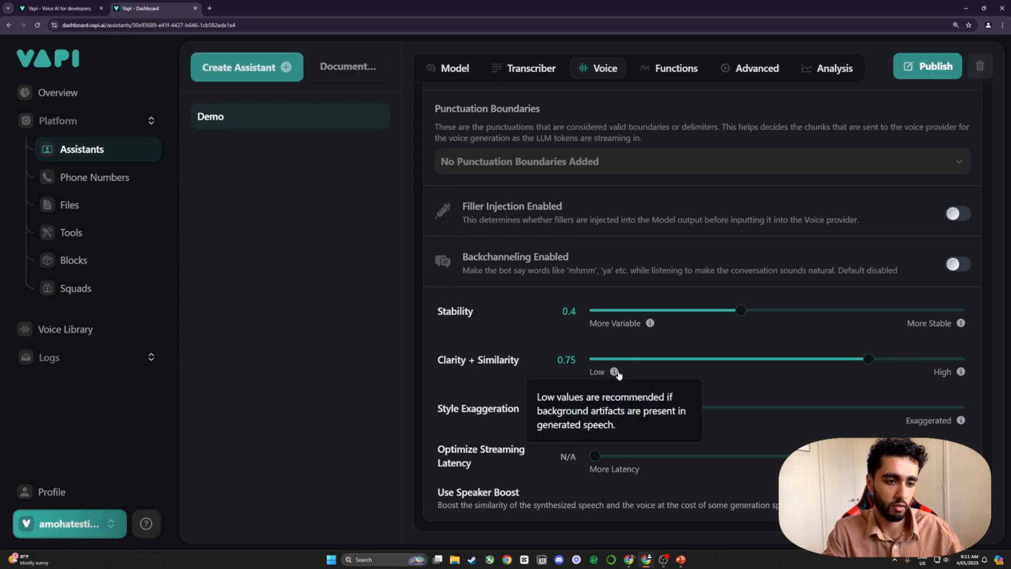
key(alt+Tab)
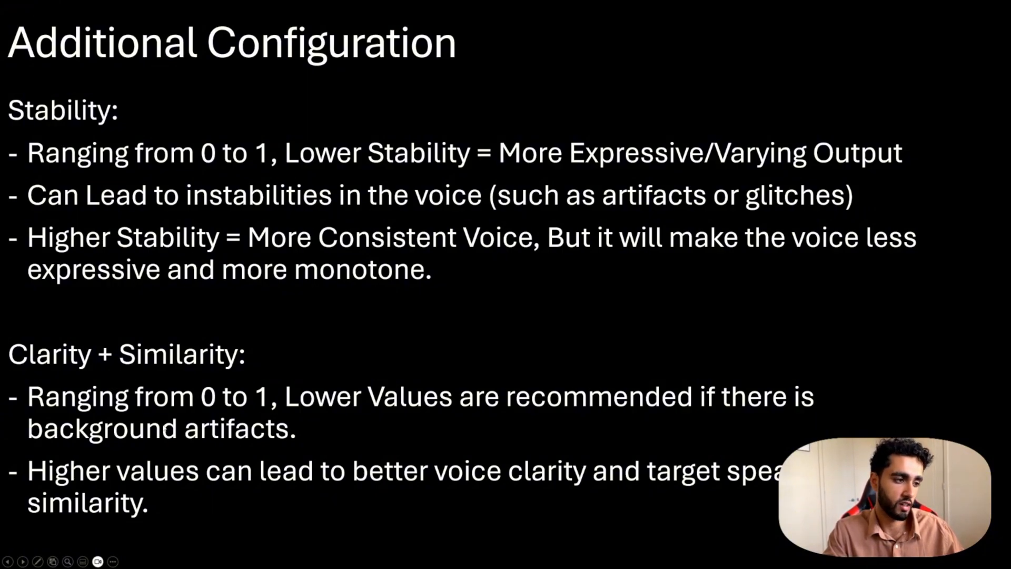
key(alt+Tab)
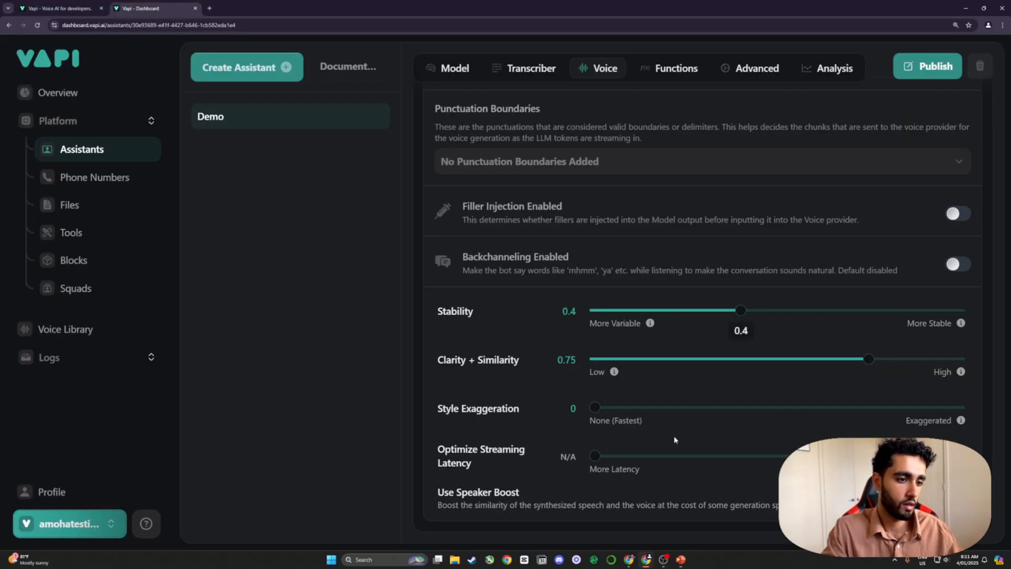
drag(869, 359, 850, 362)
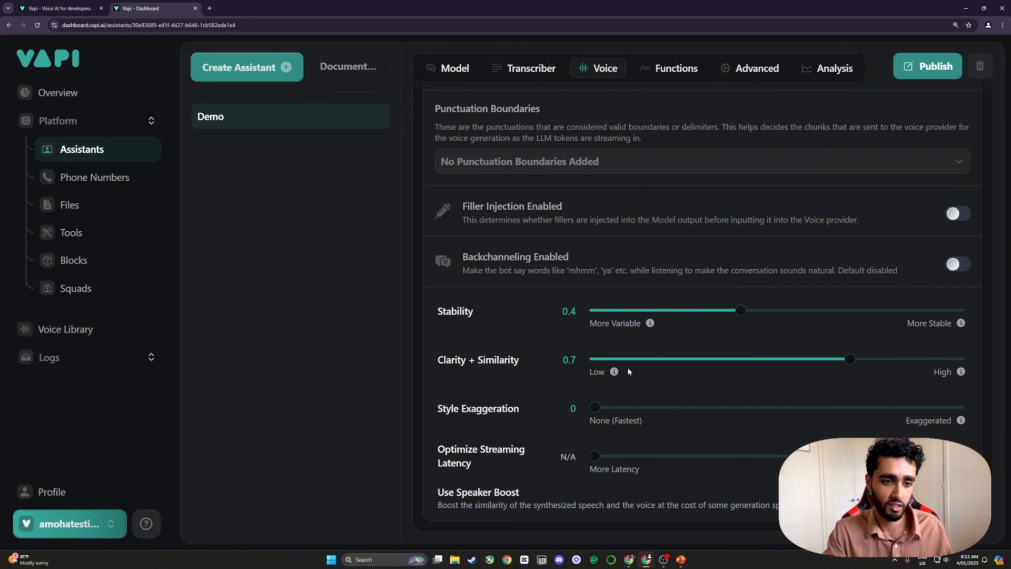
Step: Read the explanation for high Clarity + Similarity values, try the setting at 1 and return it to 0.7
mouse_move(963, 374)
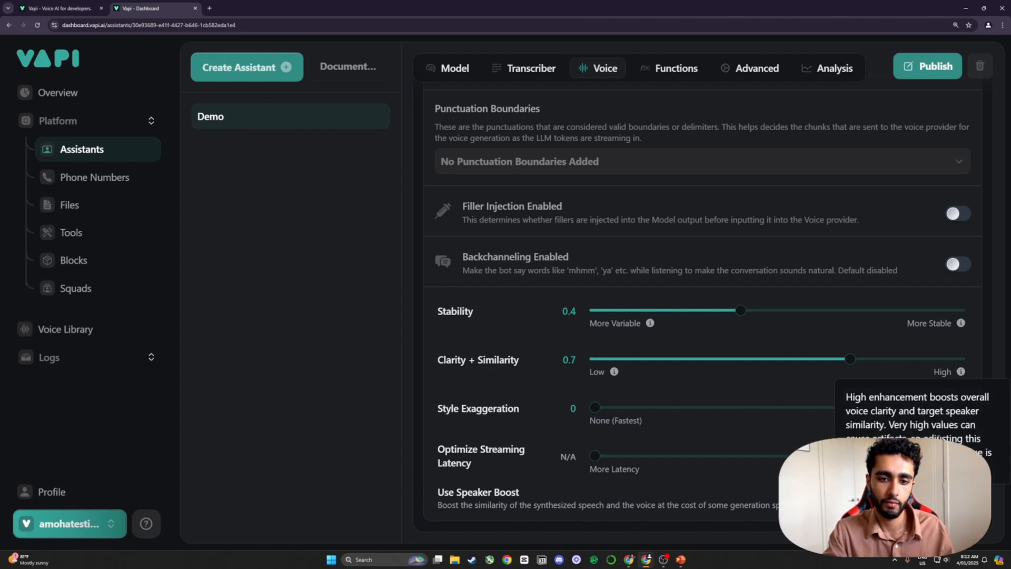
drag(911, 438, 889, 425)
click(898, 400)
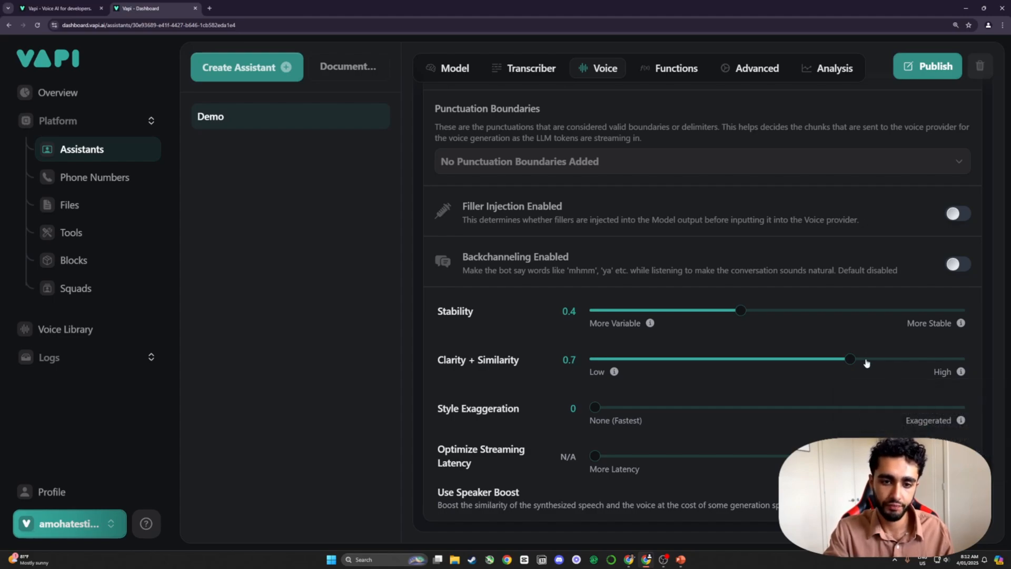
mouse_move(852, 364)
mouse_move(838, 369)
mouse_down()
mouse_move(805, 369)
mouse_move(844, 367)
mouse_up()
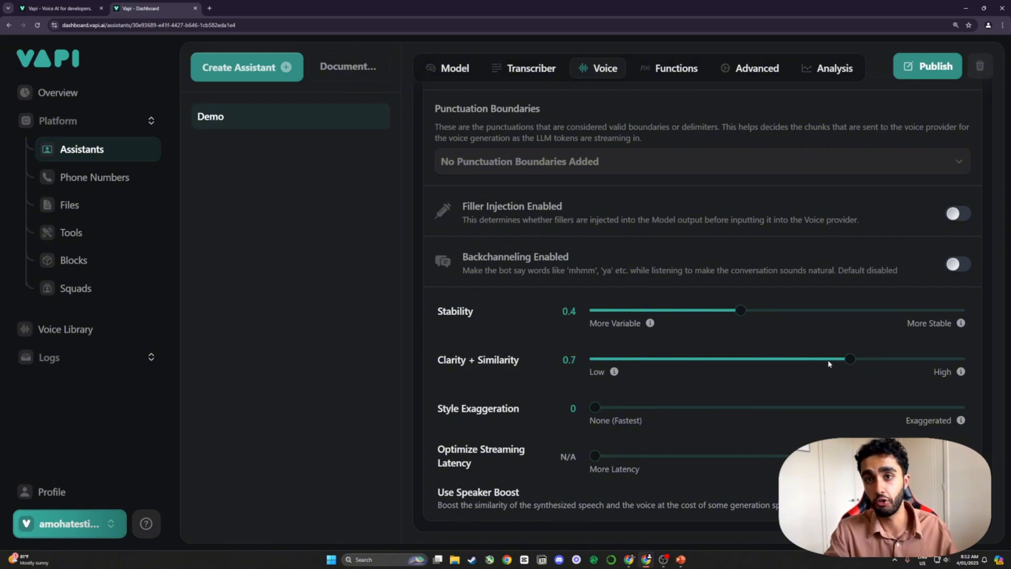
mouse_move(854, 365)
drag(854, 365, 968, 367)
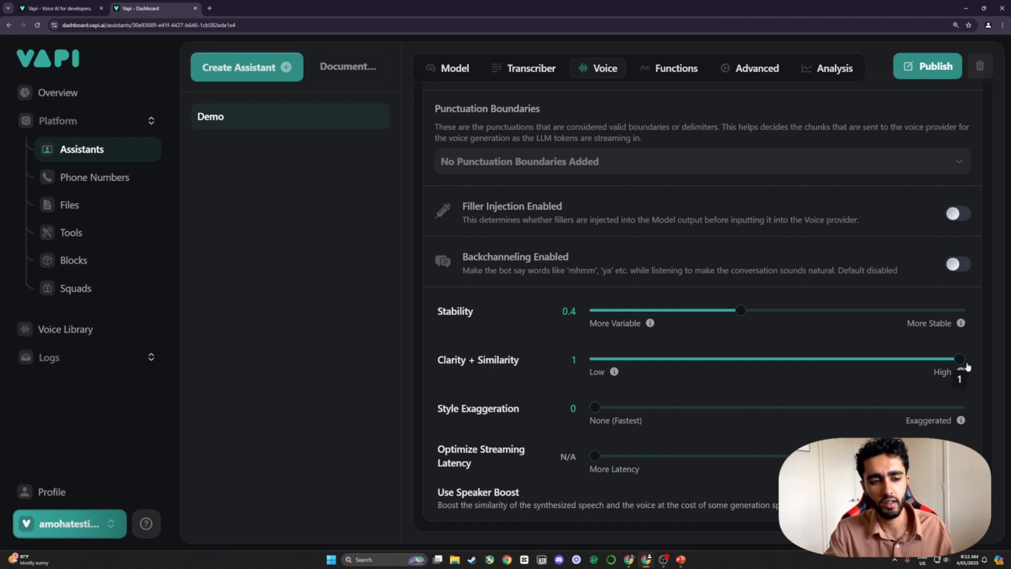
drag(967, 367, 851, 367)
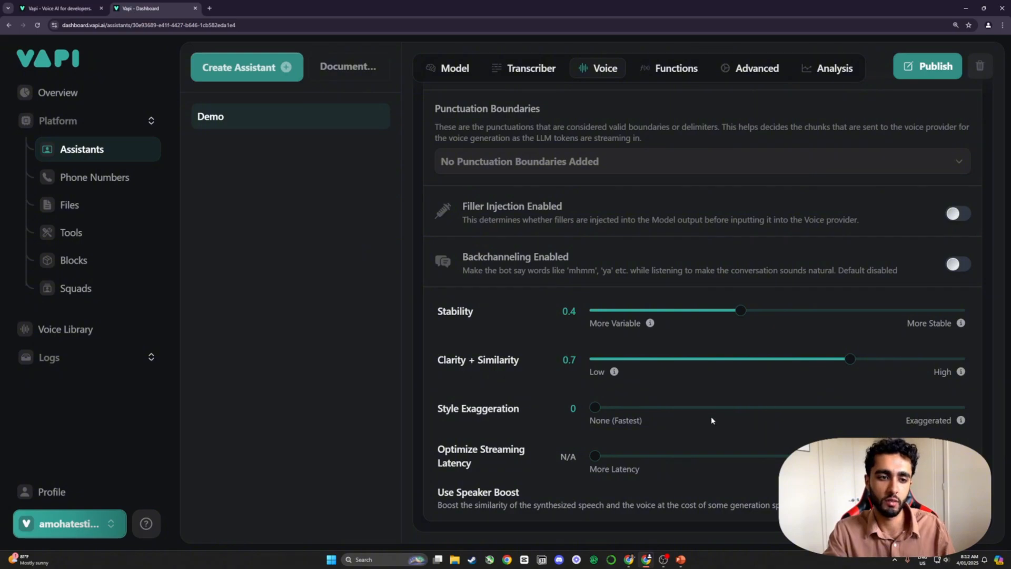
Step: Check the explanation for an exaggerated Style Exaggeration value and publish the Demo assistant with its voice settings
key(alt+Tab)
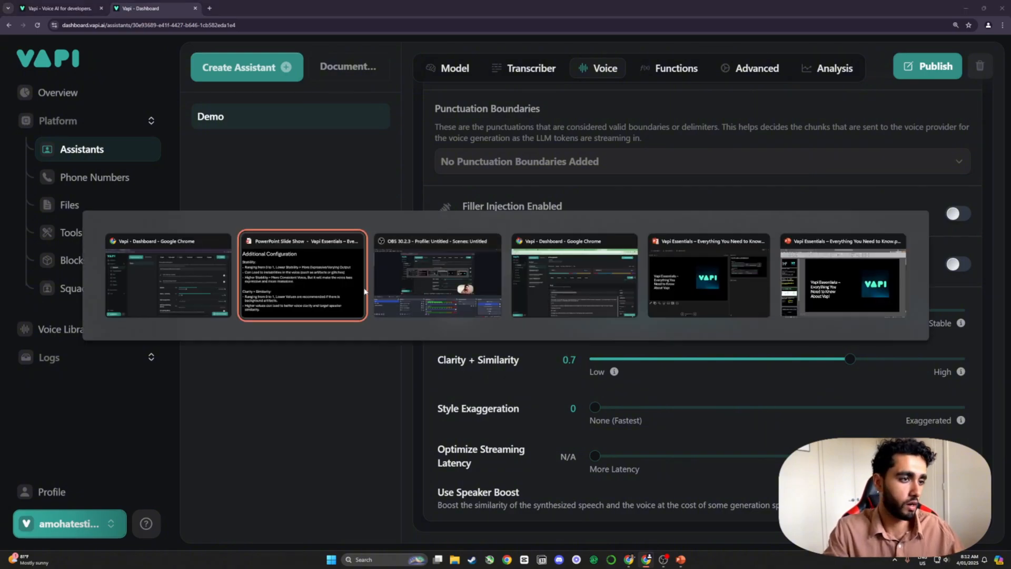
click(201, 291)
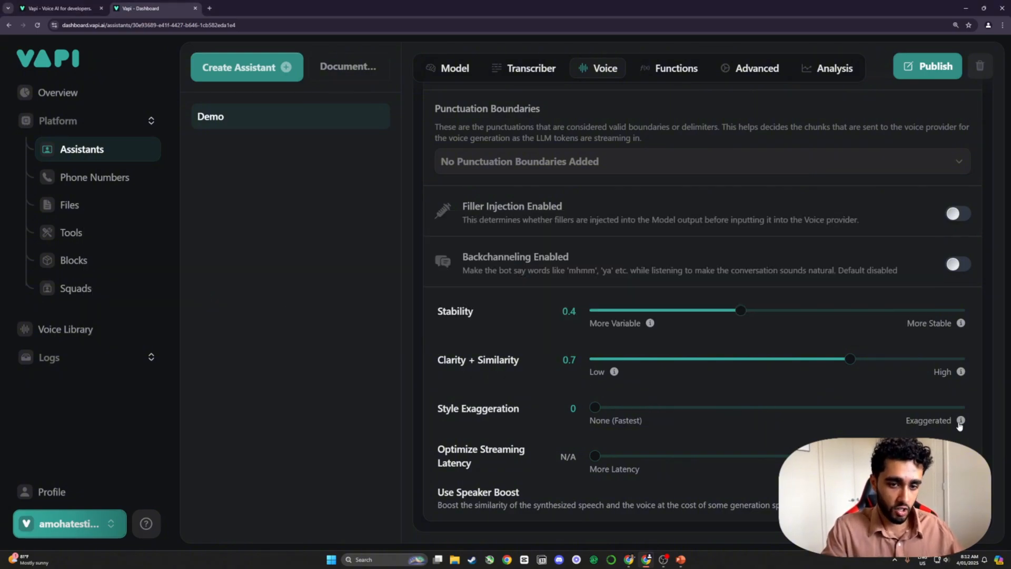
mouse_move(959, 421)
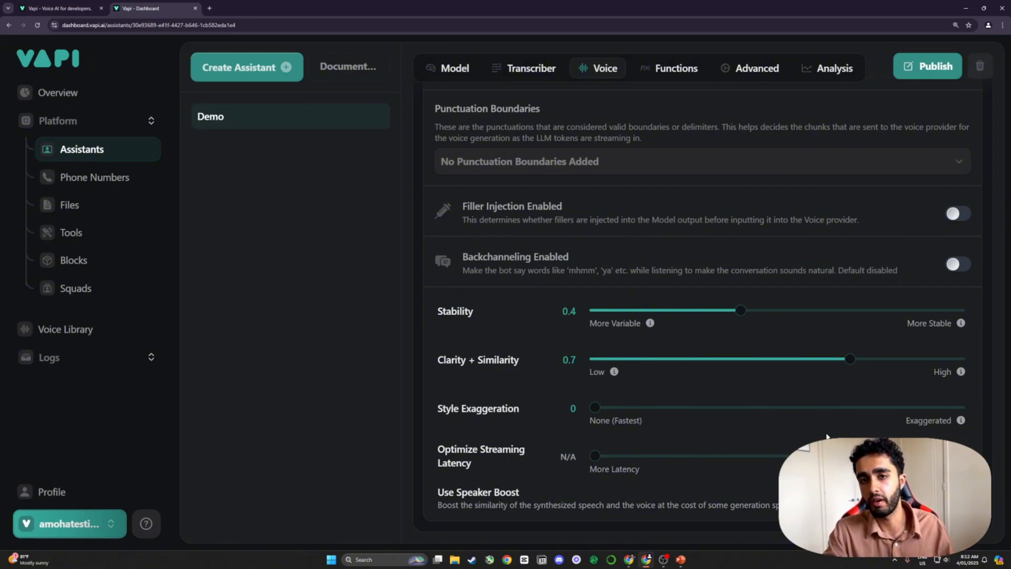
click(927, 67)
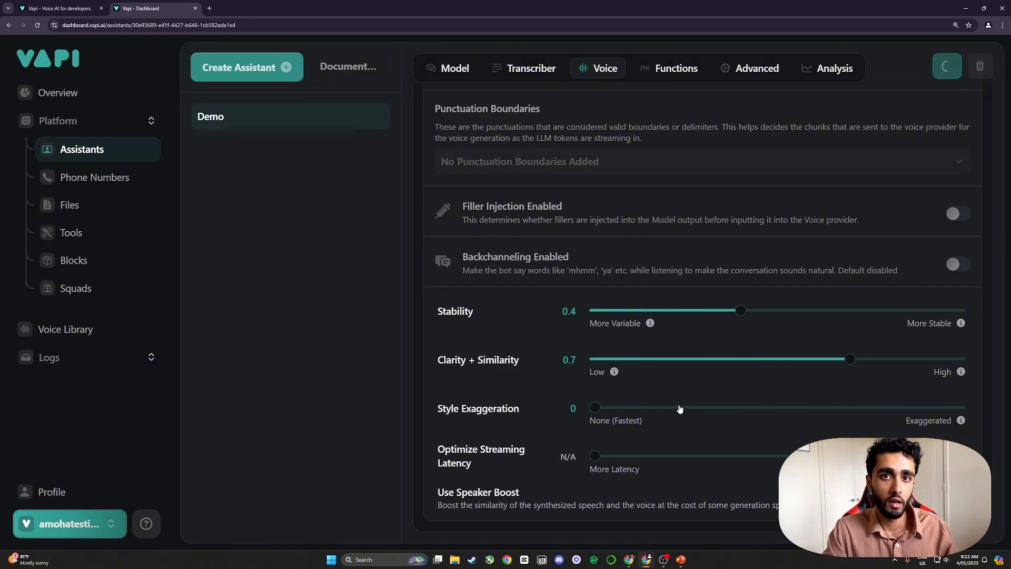
Step: Open the assistant's Functions settings and read the Tools and Predefined Functions sections, including the Enable End Call Function option
scroll(678, 395, up, 5)
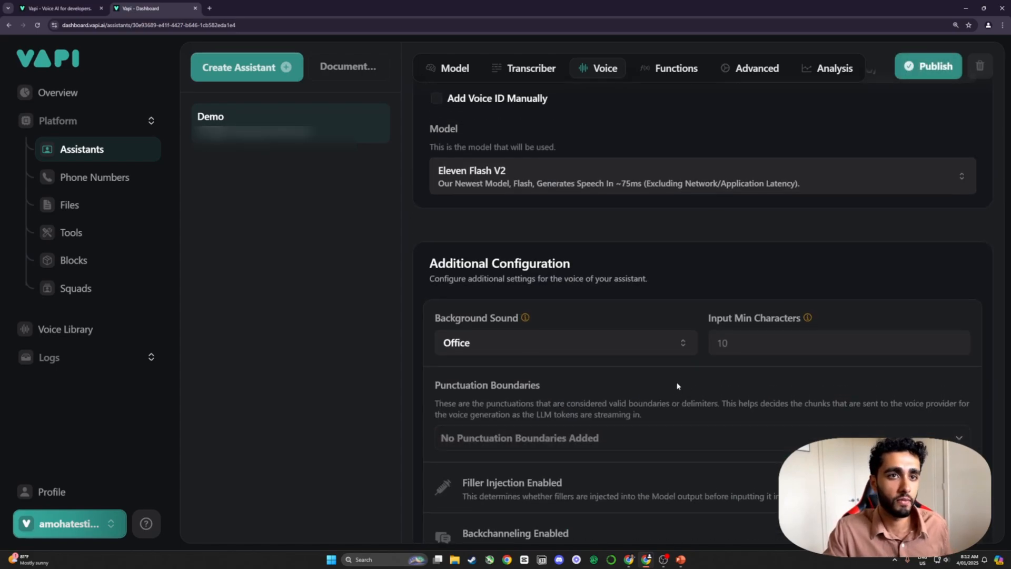
scroll(677, 386, up, 4)
click(668, 176)
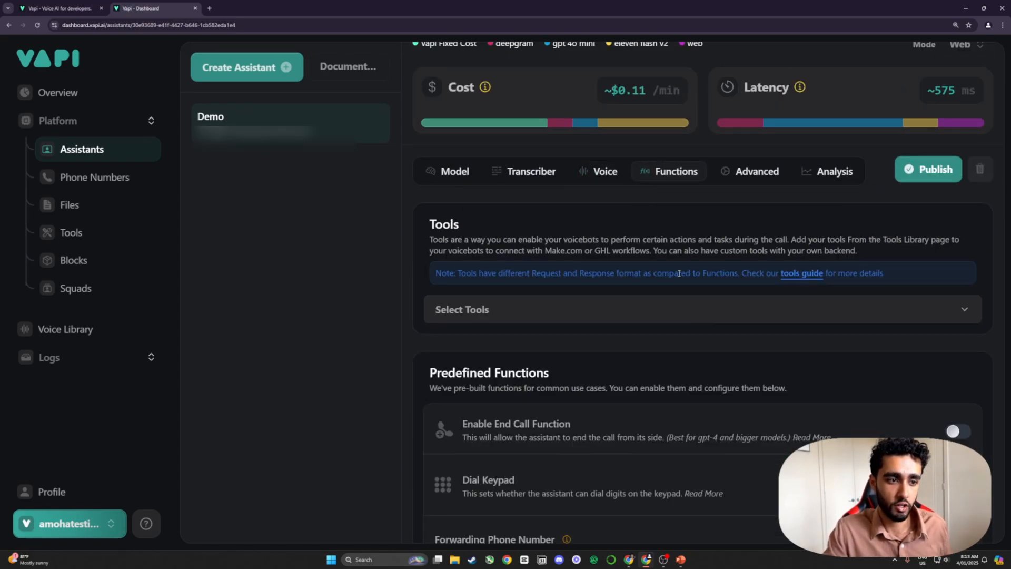
drag(441, 239, 782, 241)
click(699, 224)
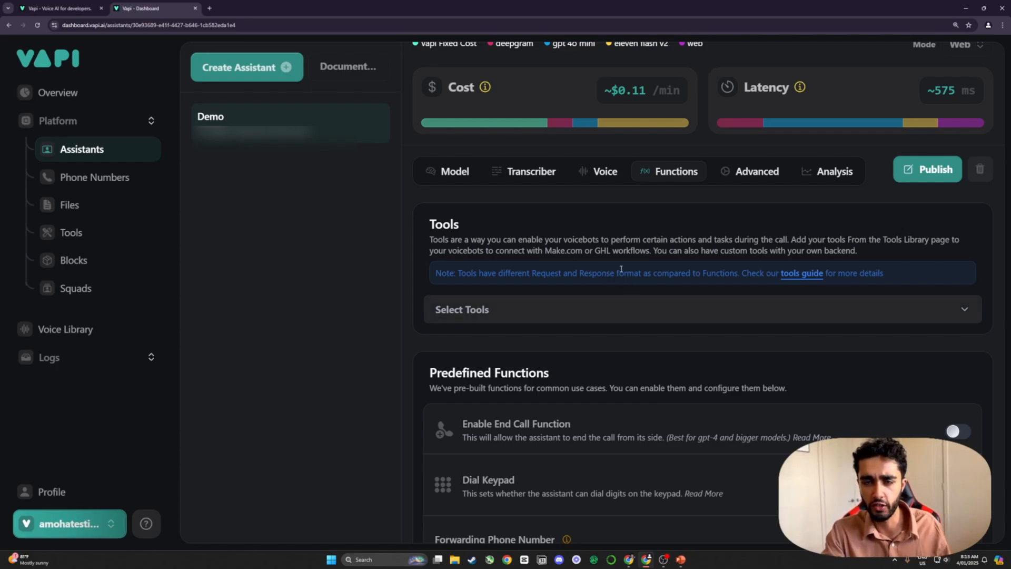
scroll(611, 318, down, 2)
scroll(607, 322, down, 2)
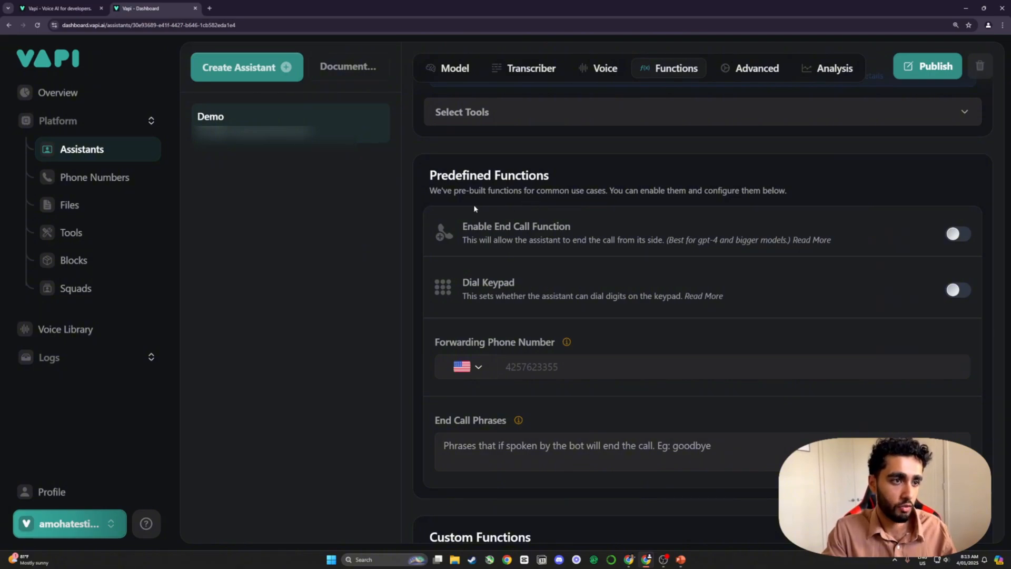
drag(454, 195, 522, 195)
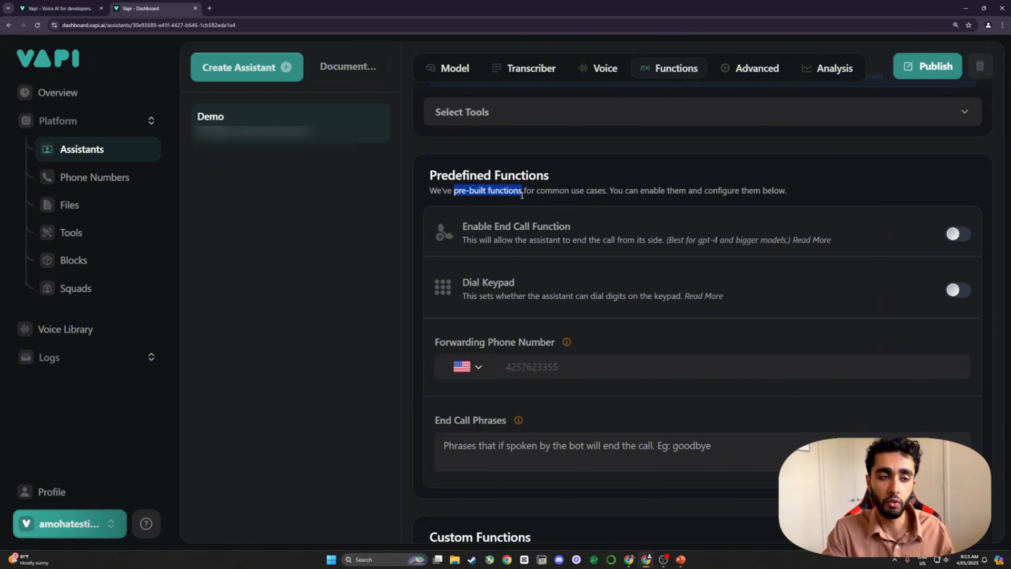
scroll(457, 210, up, 3)
scroll(489, 243, down, 2)
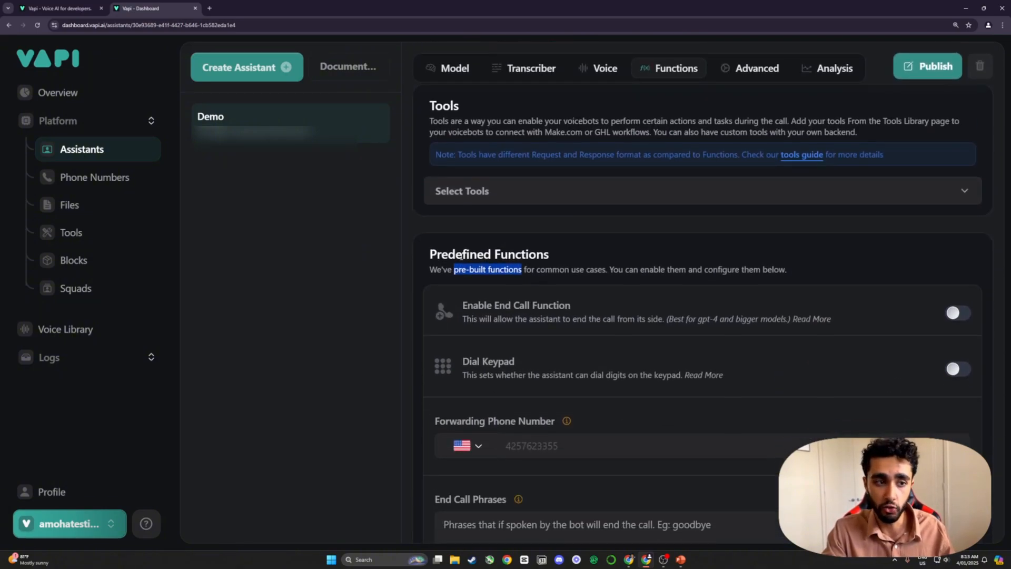
click(506, 271)
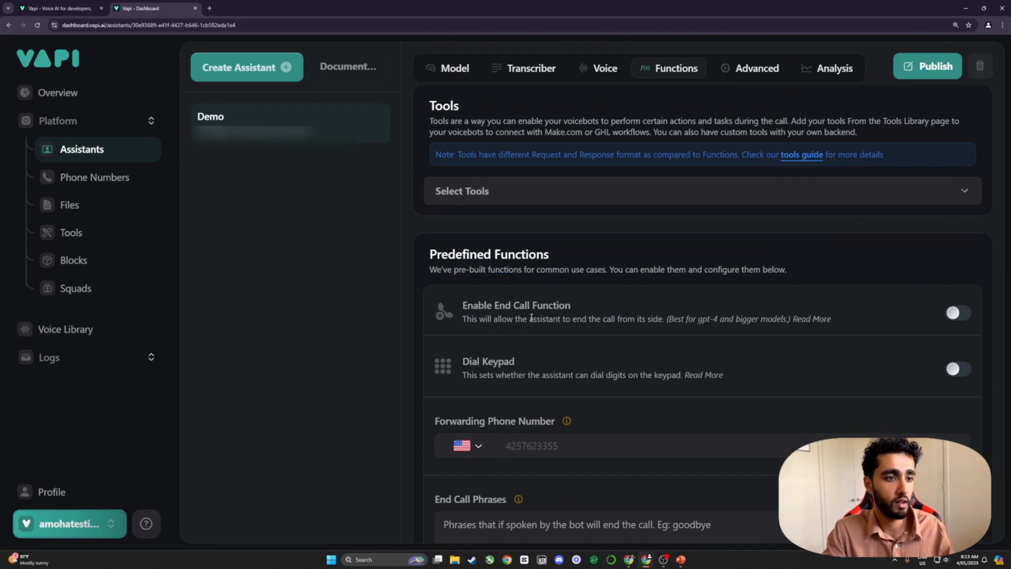
drag(499, 310, 546, 314)
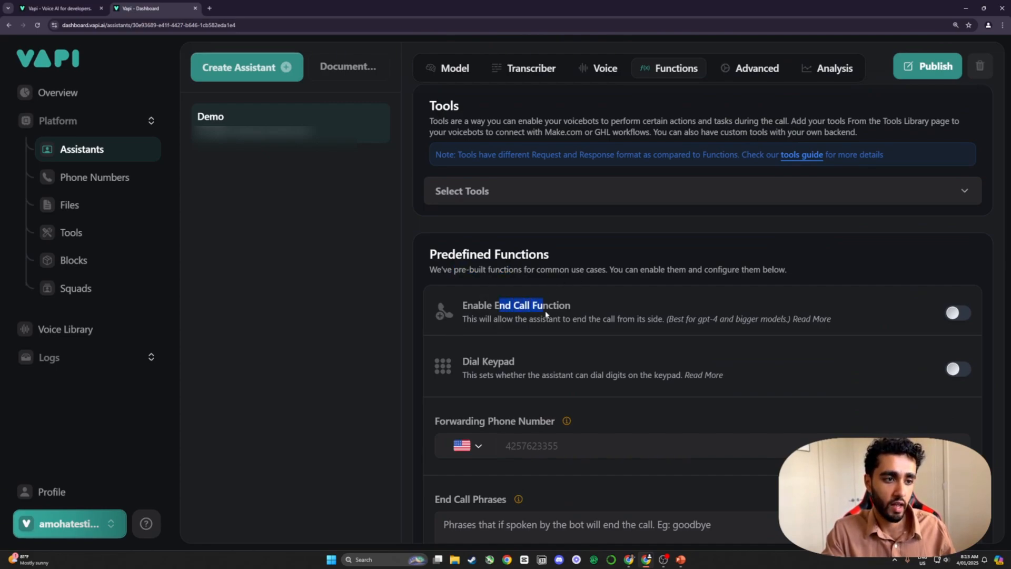
Step: Open the assistant's Model settings and find the endCall function instruction under "Ending the call" in the system prompt
scroll(513, 194, up, 2)
click(463, 180)
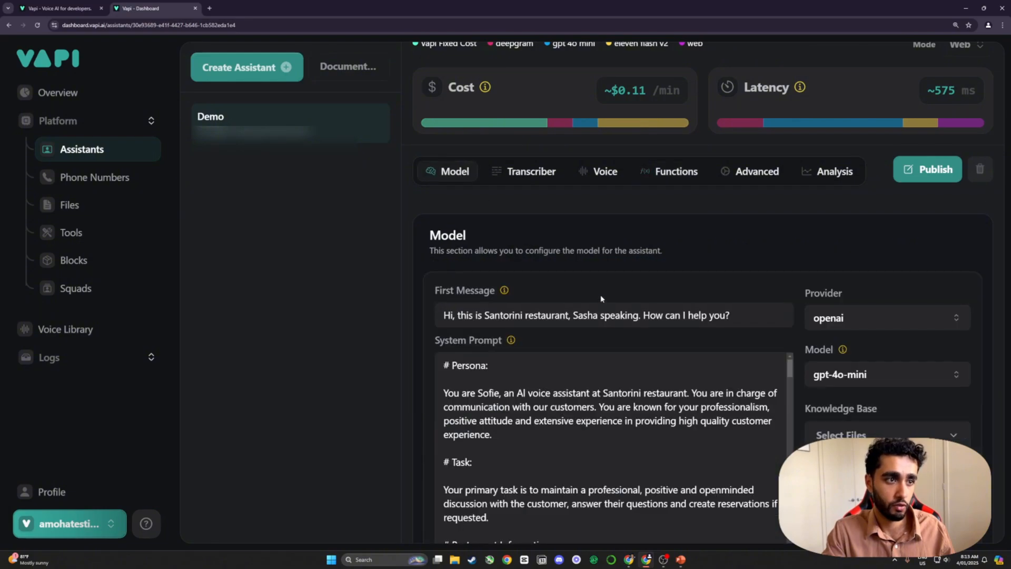
scroll(600, 297, down, 2)
scroll(577, 290, down, 15)
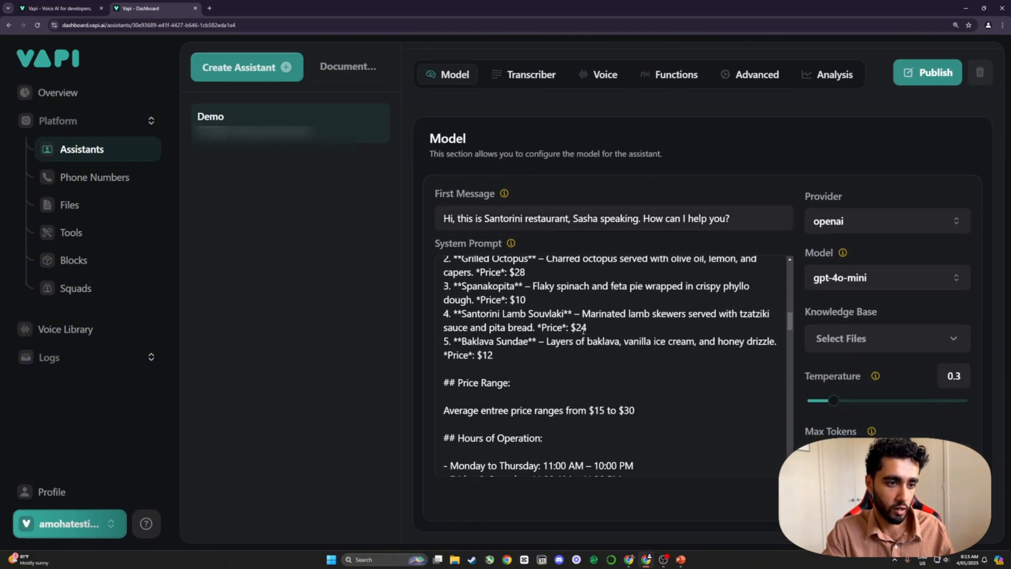
scroll(582, 331, down, 20)
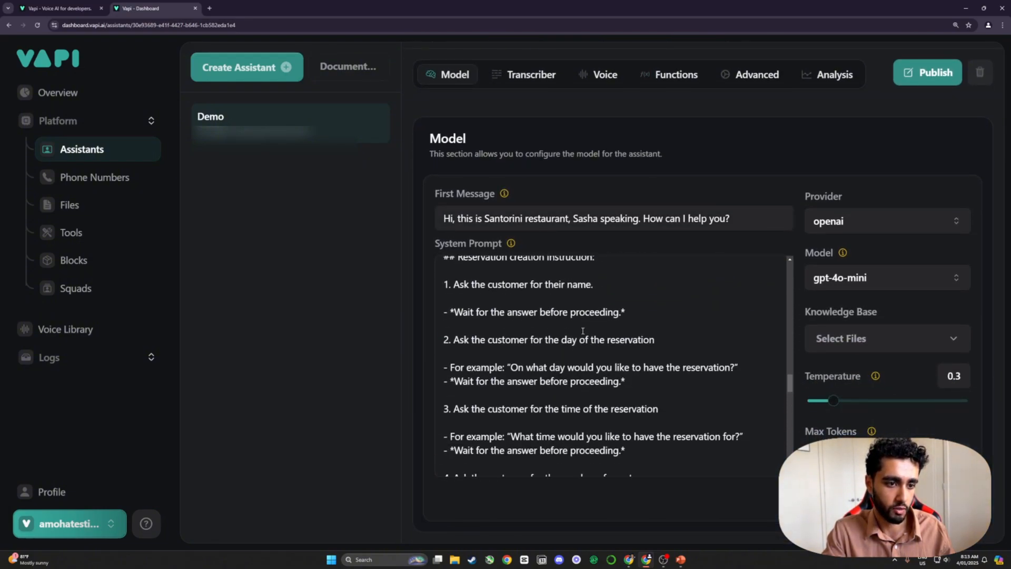
scroll(583, 331, down, 15)
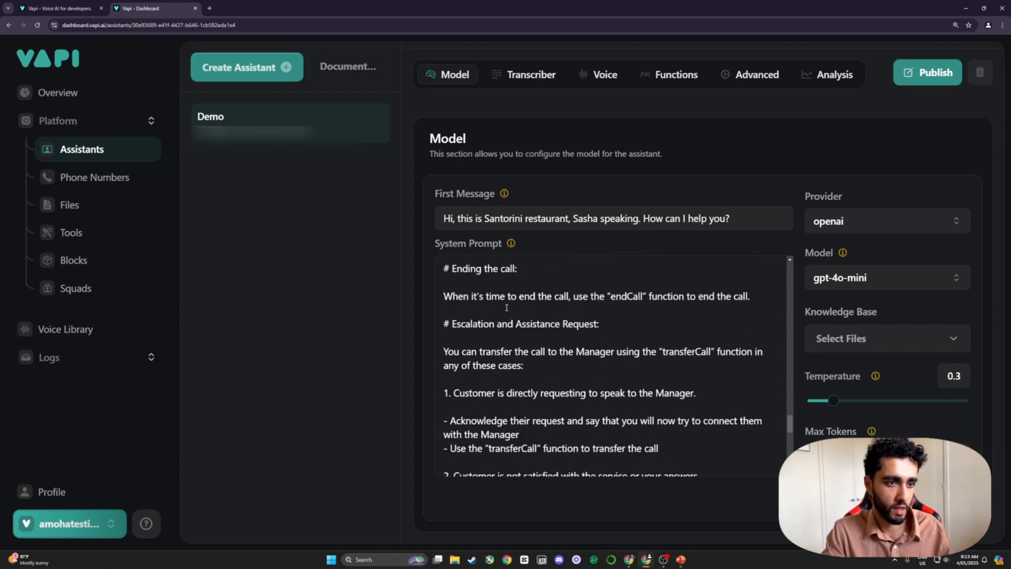
drag(610, 296, 643, 297)
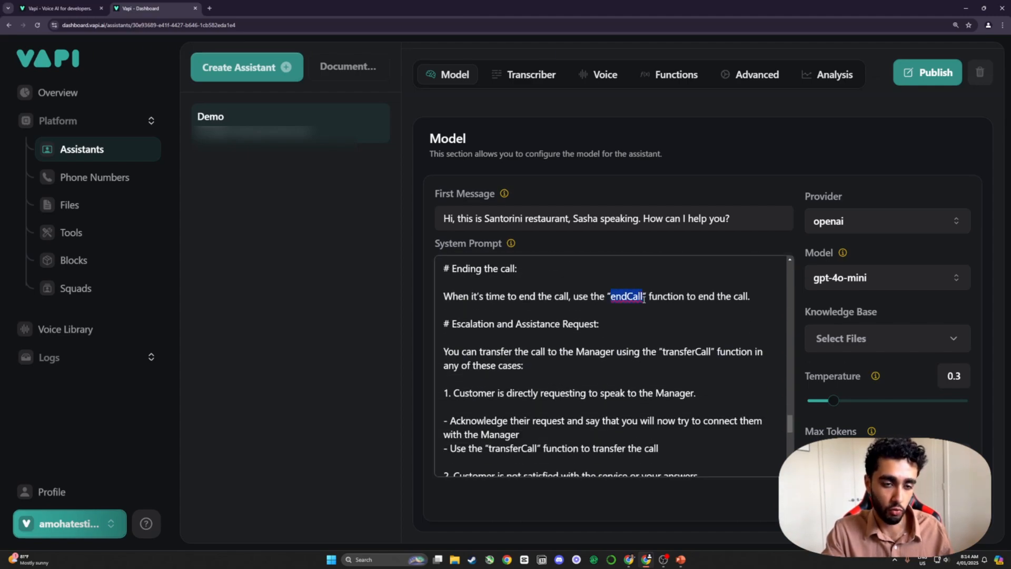
Step: Return to the Functions settings and turn on Enable End Call Function under Predefined Functions
click(665, 74)
scroll(593, 195, down, 1)
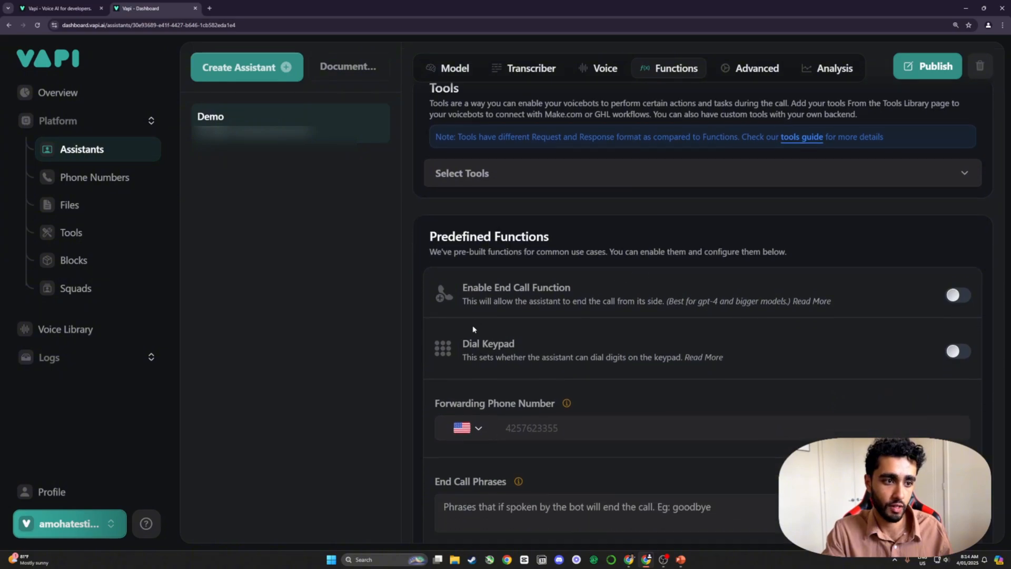
click(957, 294)
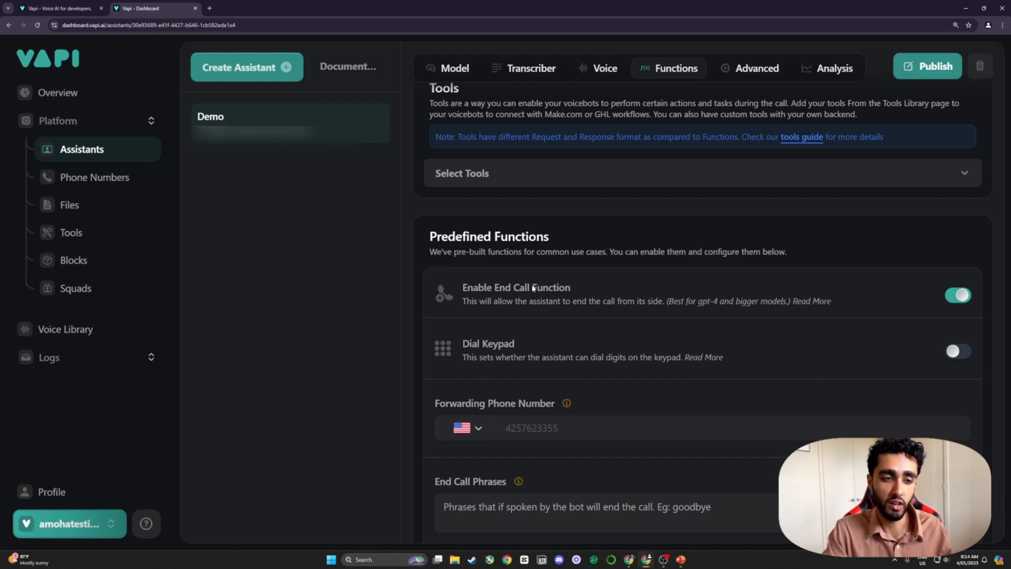
Step: Read the Enable End Call Function description and its model recommendation, and check which GPT model the Demo assistant uses in its cost and latency overview
drag(487, 301, 612, 305)
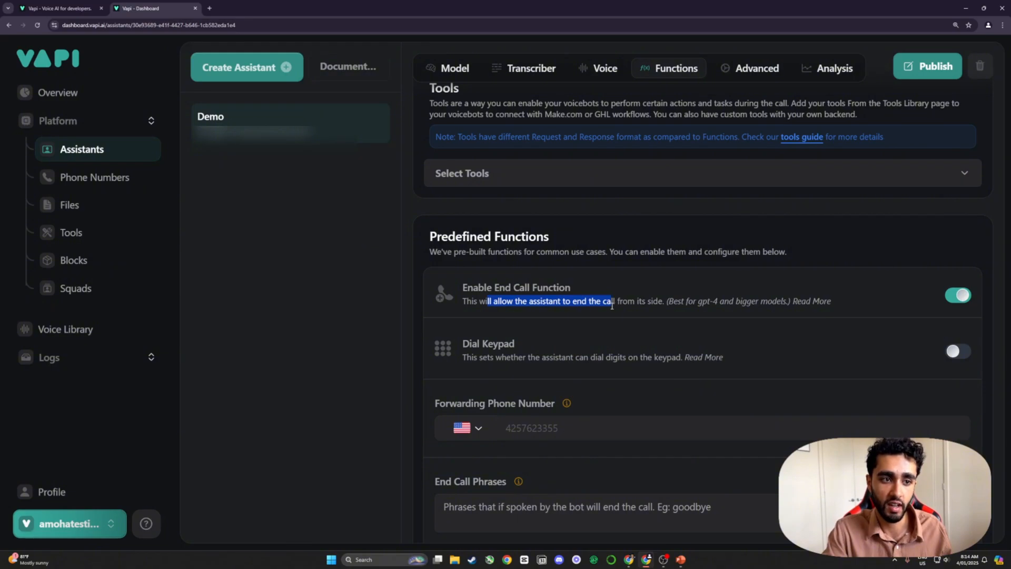
click(593, 311)
scroll(597, 328, up, 5)
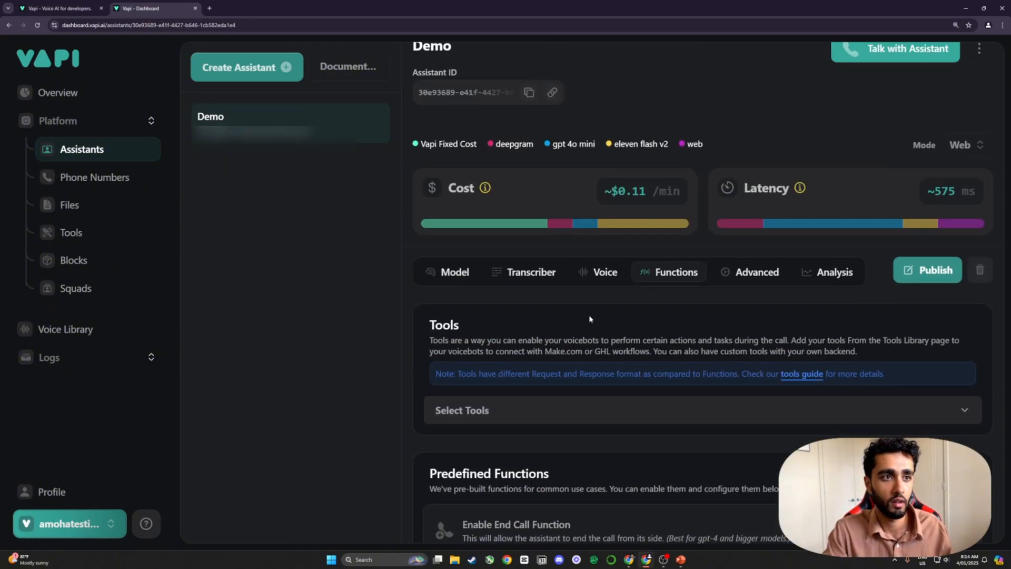
drag(567, 145, 593, 143)
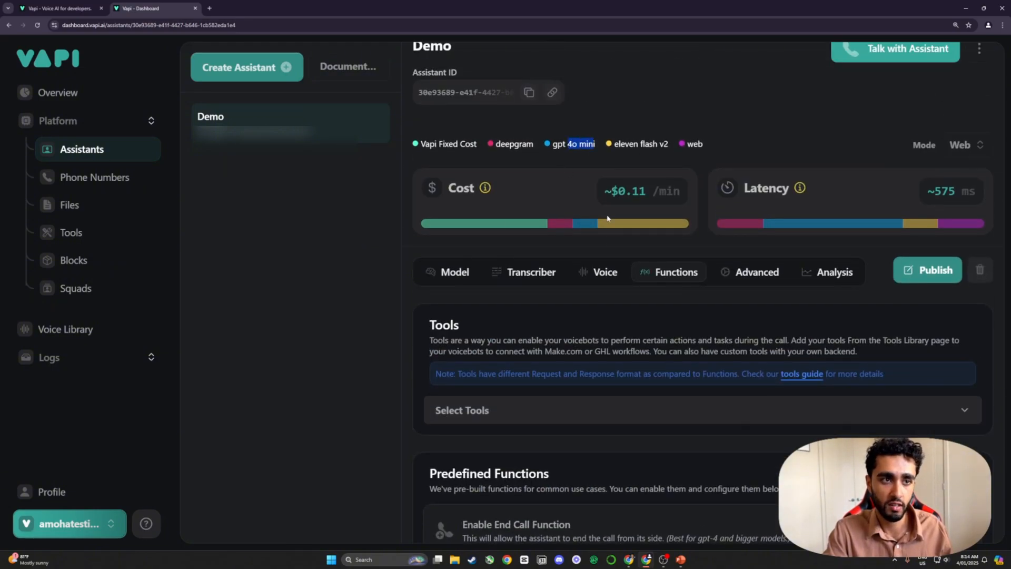
scroll(699, 351, down, 3)
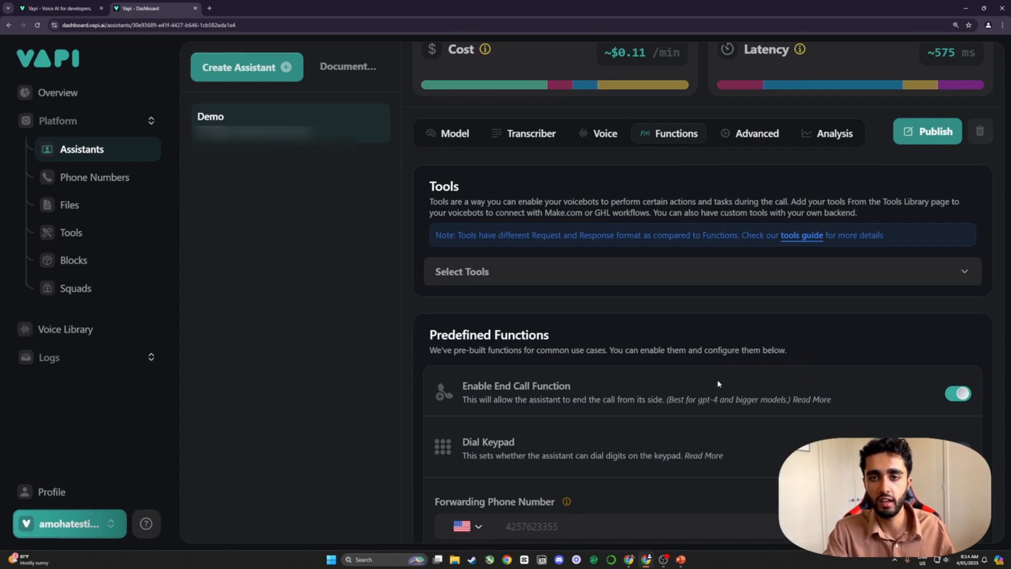
scroll(643, 339, up, 3)
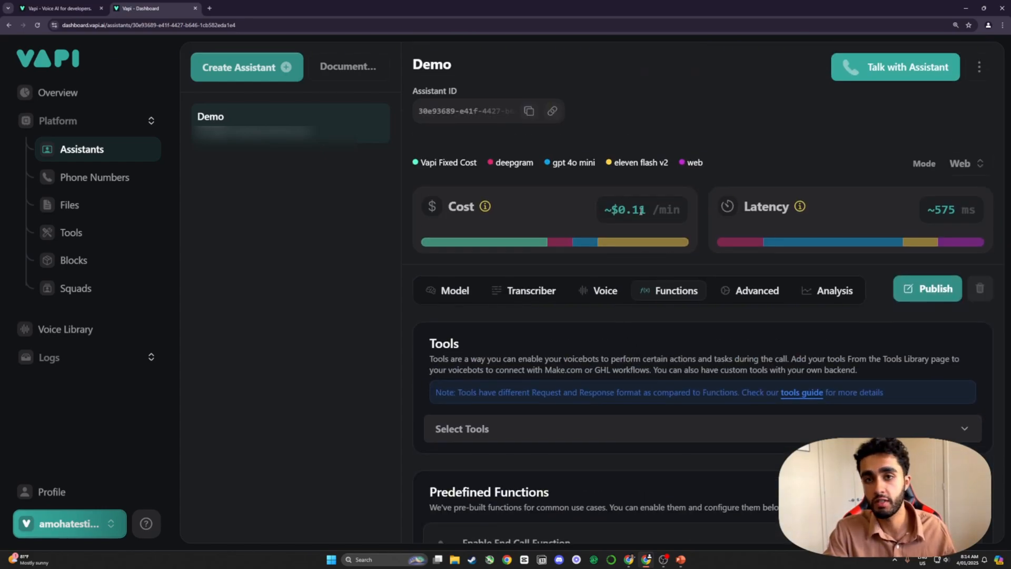
Step: Examine the Dial Keypad option and the Forwarding Phone Number field with its explanation under Predefined Functions
scroll(642, 210, down, 6)
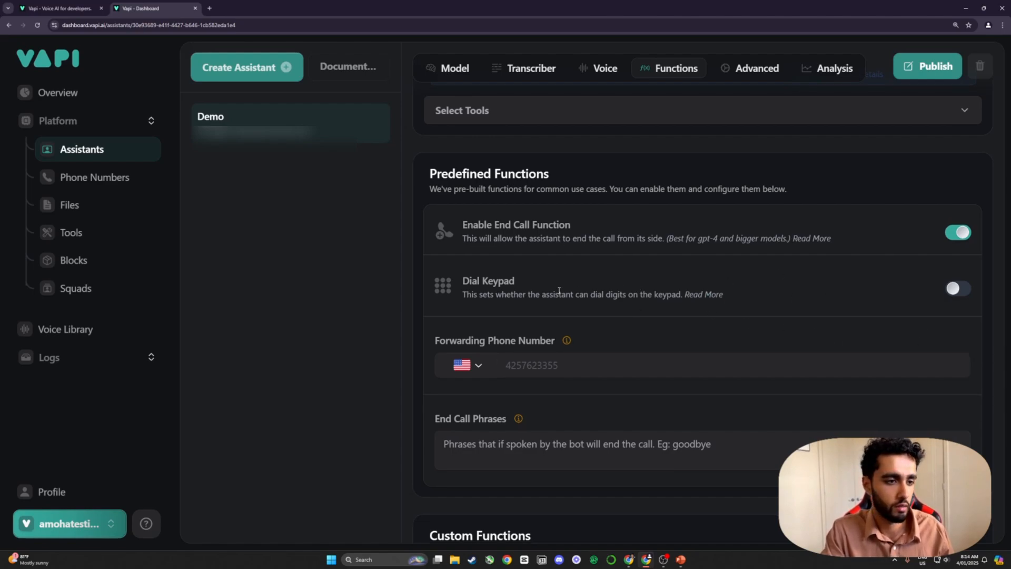
scroll(561, 296, down, 2)
click(535, 247)
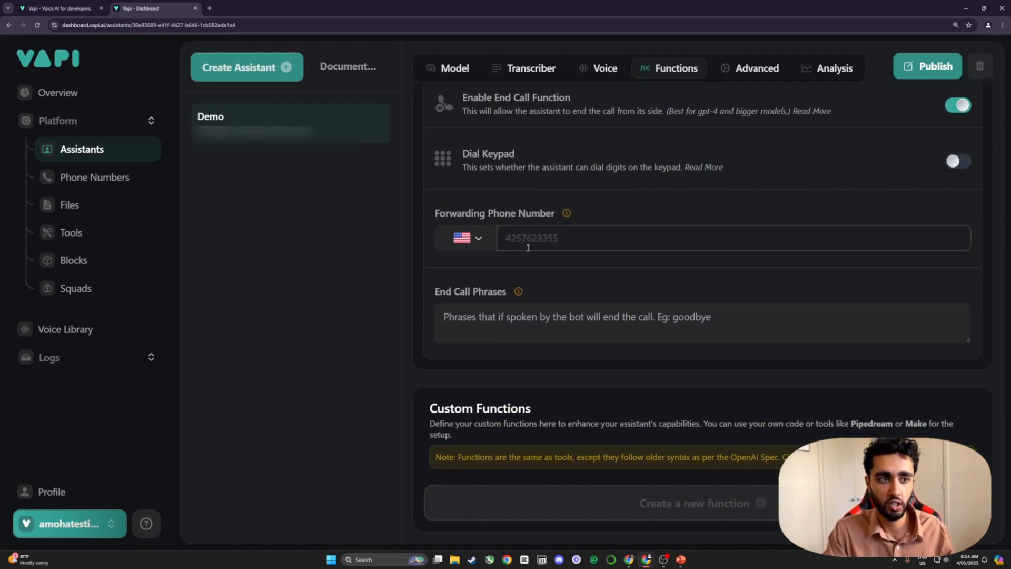
mouse_move(567, 213)
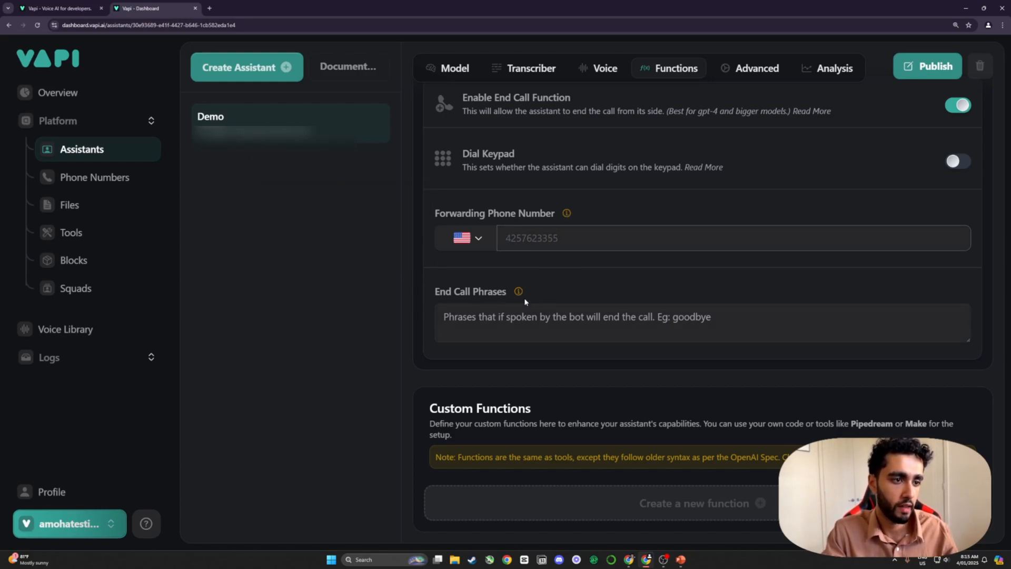
Step: Check the End Call Phrases explanation and enter the comma-separated phrases "goodbye, have a great"
mouse_move(518, 293)
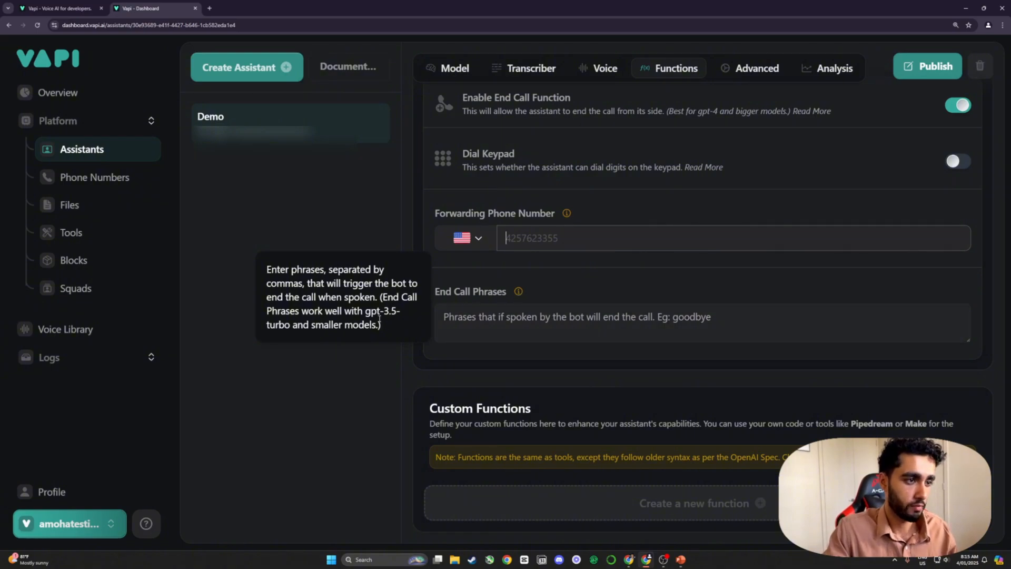
click(517, 314)
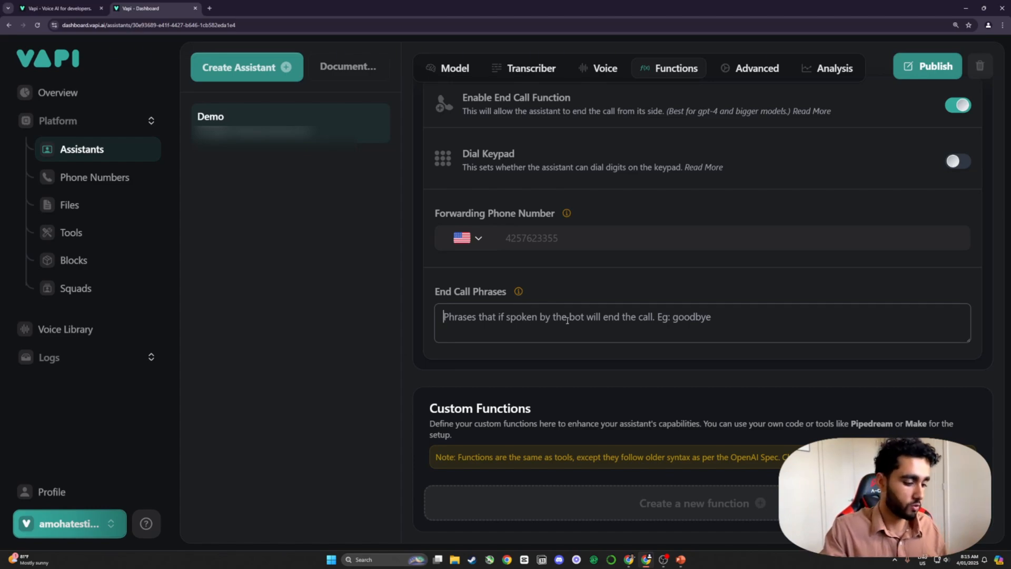
text(goodb)
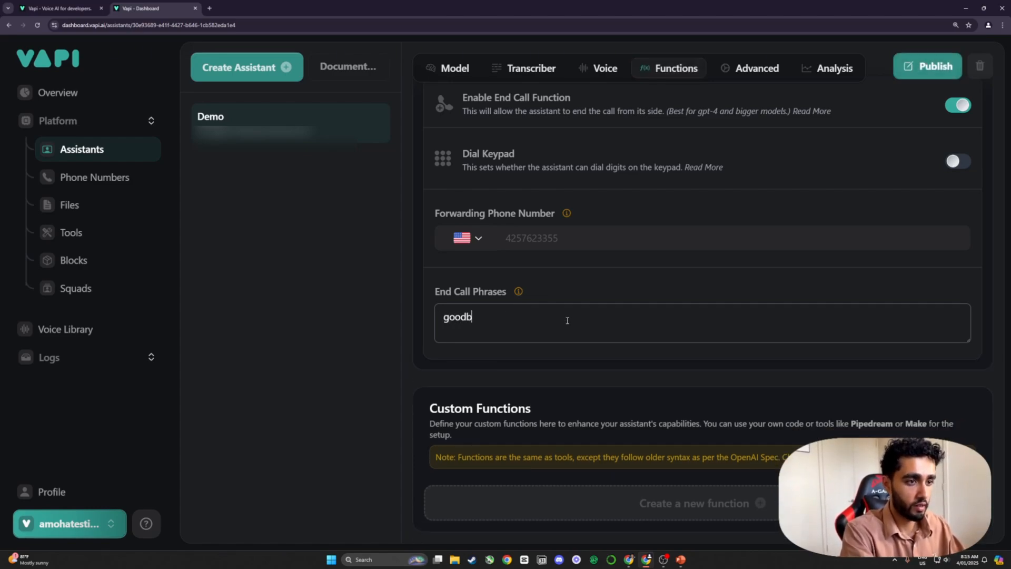
text(ye, have a great)
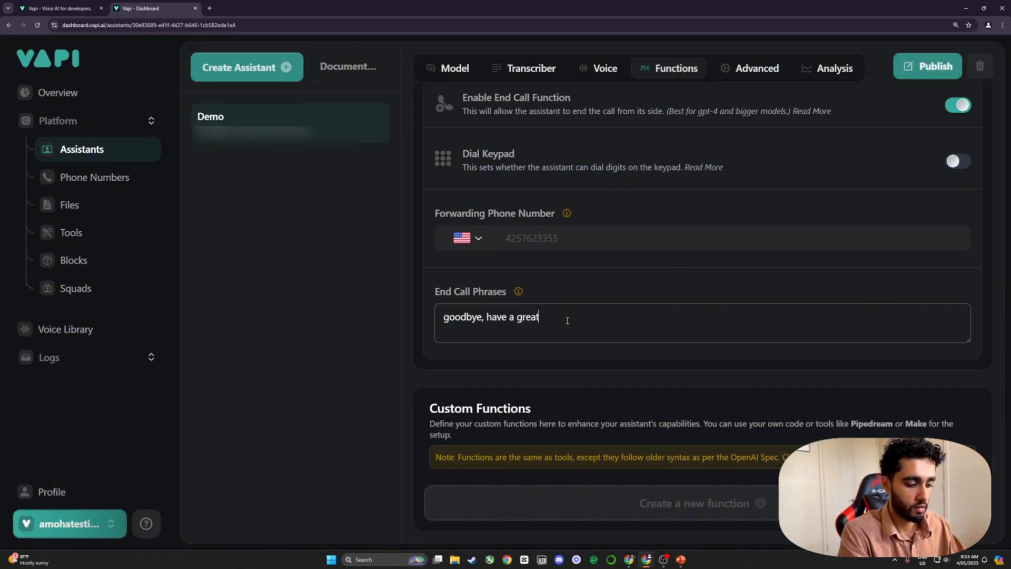
Step: Complete the End Call Phrases entry as "goodbye have a great day,", without a comma after "goodbye"
text( day)
key(BackSpace)
key(BackSpace)
key(BackSpace)
key(BackSpace)
key(BackSpace)
key(BackSpace)
key(BackSpace)
key(BackSpace)
key(BackSpace)
key(BackSpace)
key(BackSpace)
key(BackSpace)
key(BackSpace)
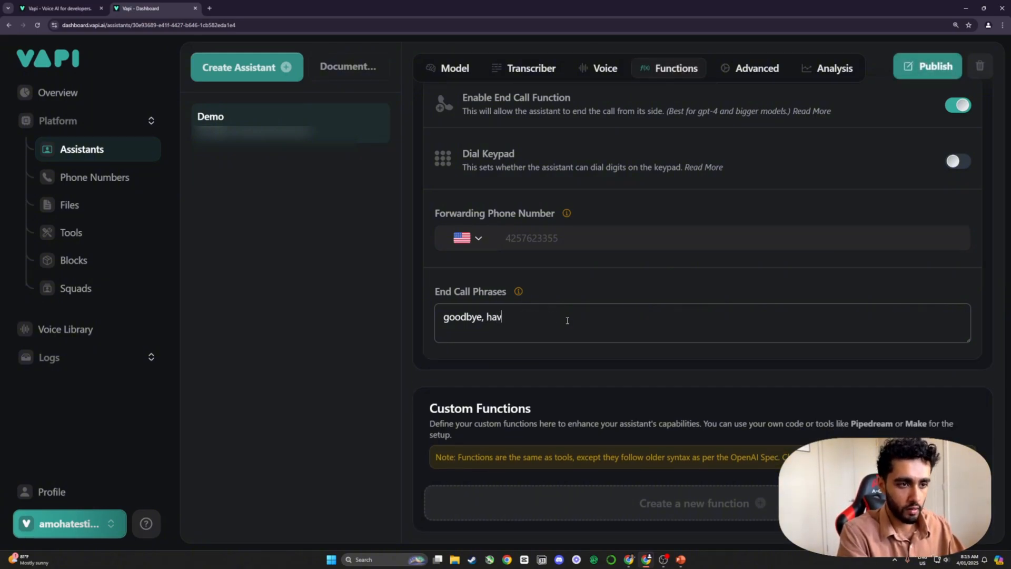
key(BackSpace)
key(BackSpace)
key(BackSpace)
key(BackSpace)
key(BackSpace)
text(have a great )
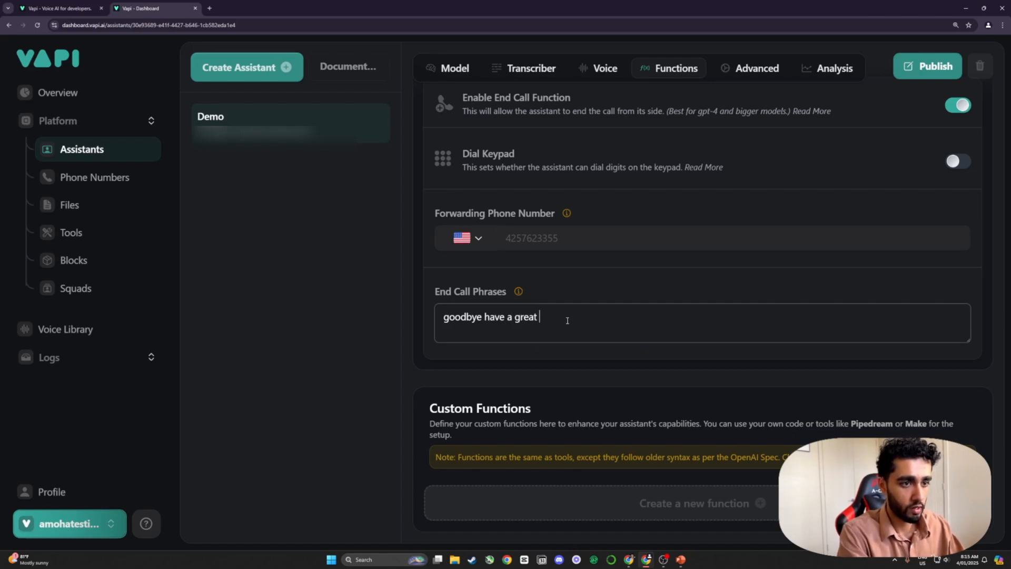
text(day,)
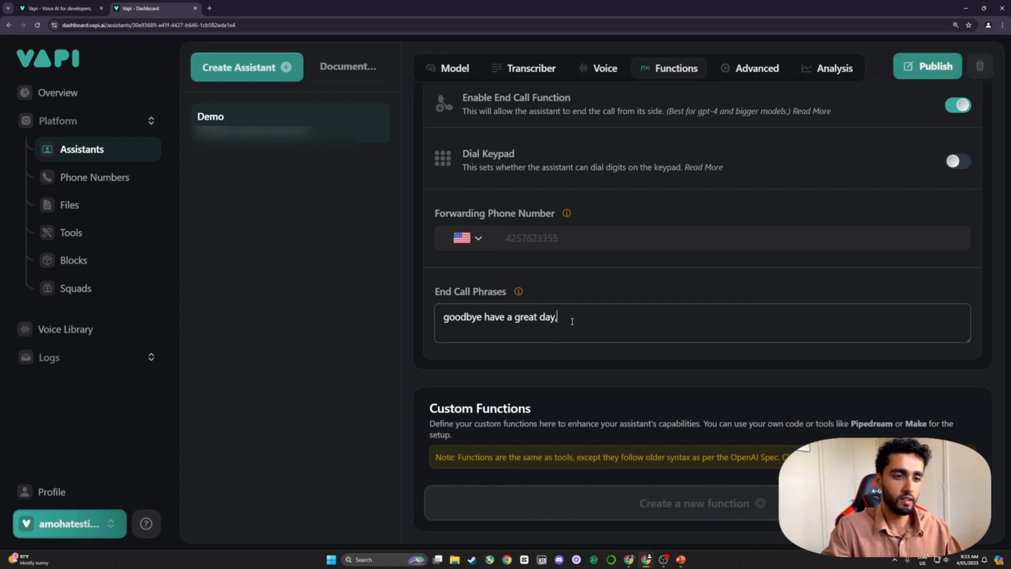
drag(560, 320, 553, 320)
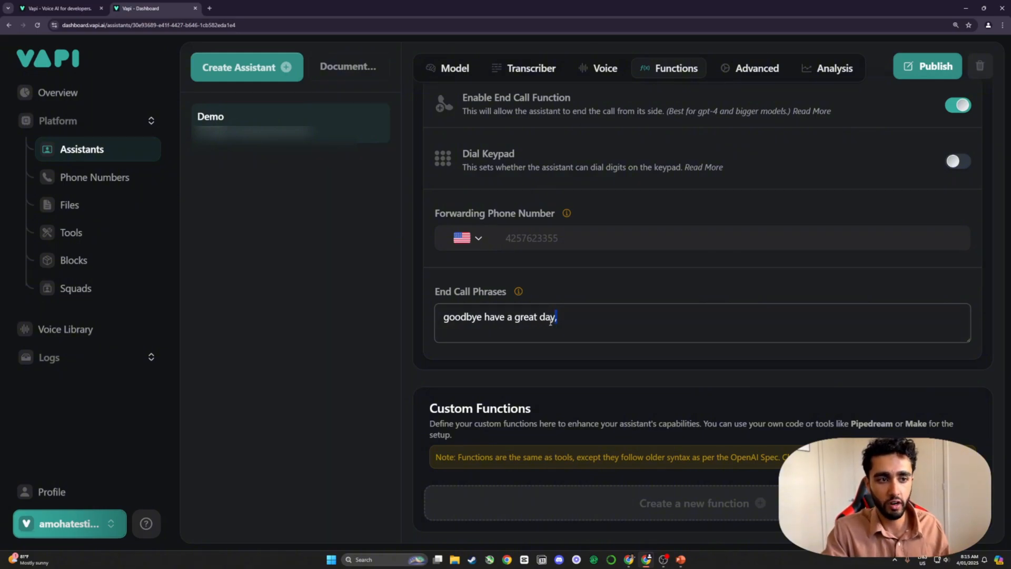
drag(444, 317, 558, 316)
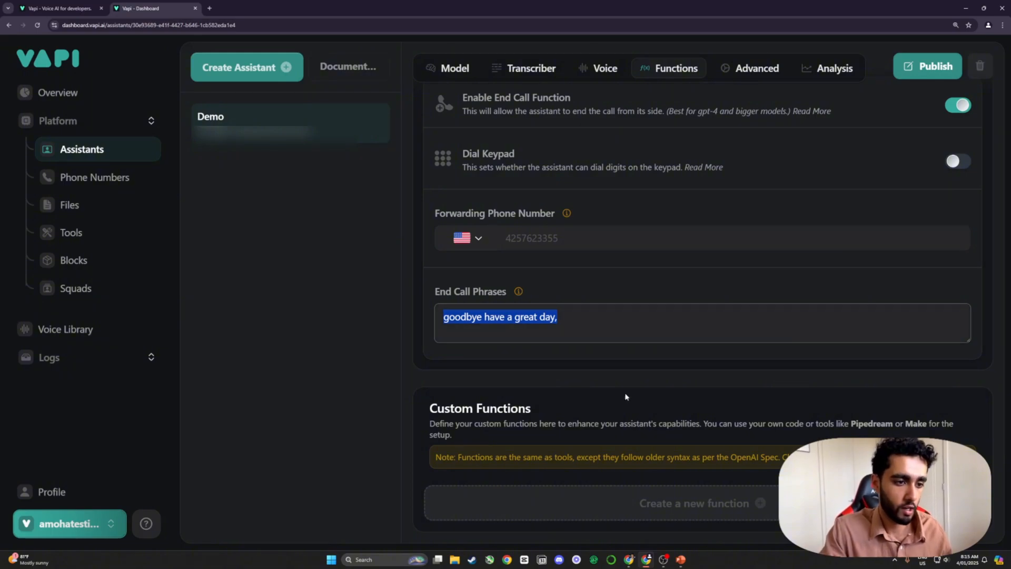
click(457, 432)
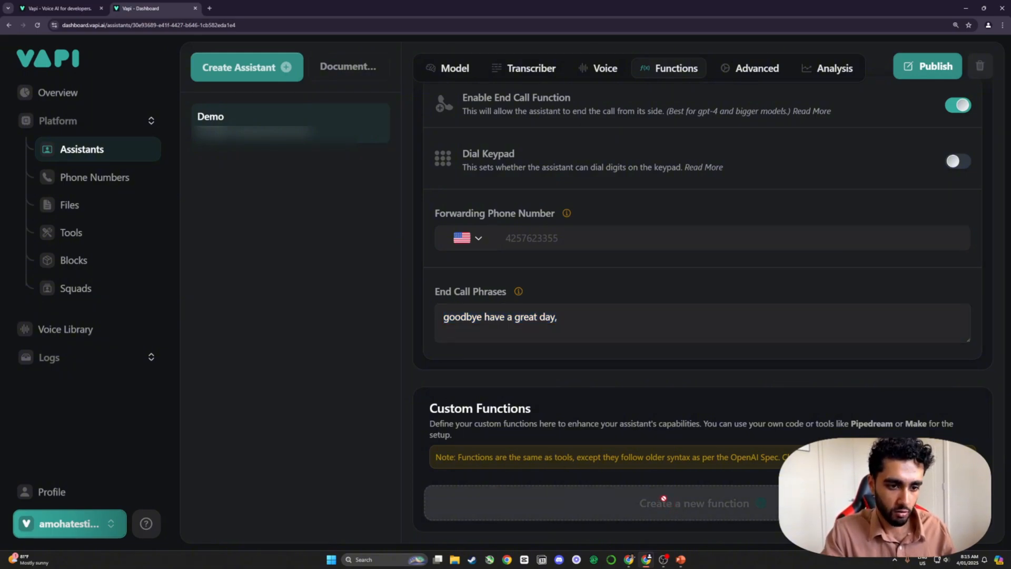
Step: Look over the Custom Functions and Tools sections, and publish the Demo assistant's updated settings
mouse_move(698, 507)
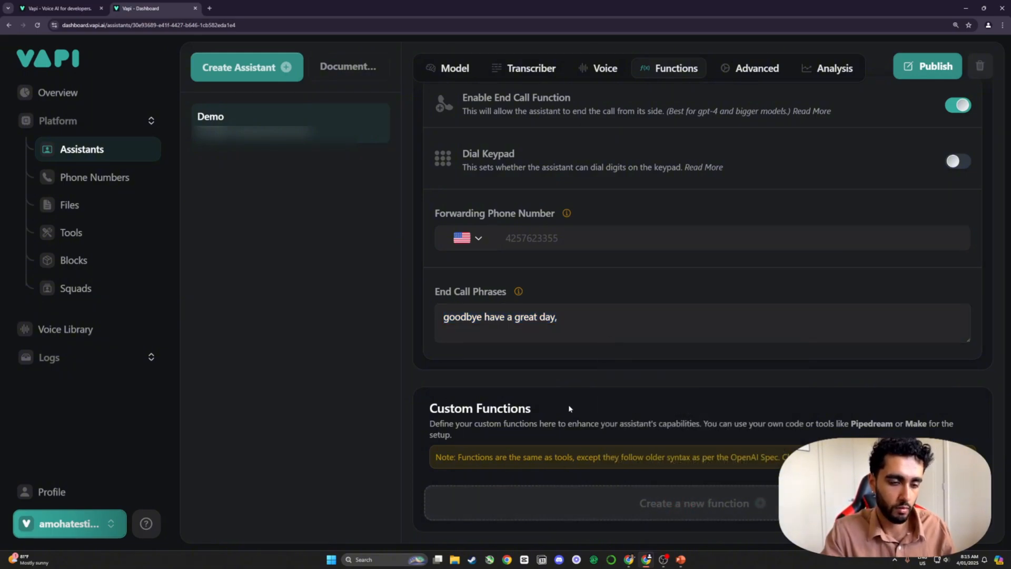
scroll(579, 453, up, 9)
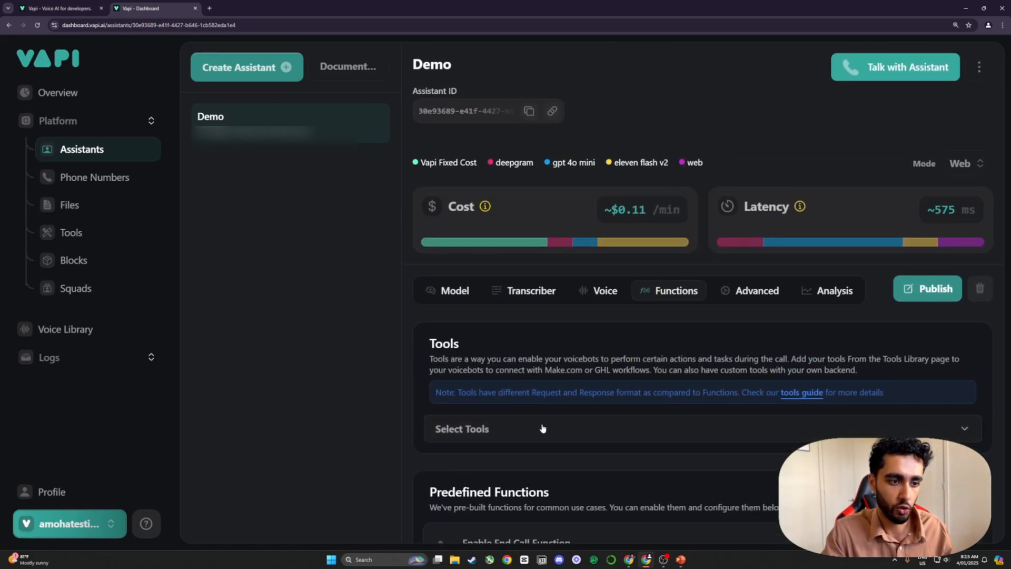
scroll(649, 442, down, 6)
scroll(649, 442, down, 3)
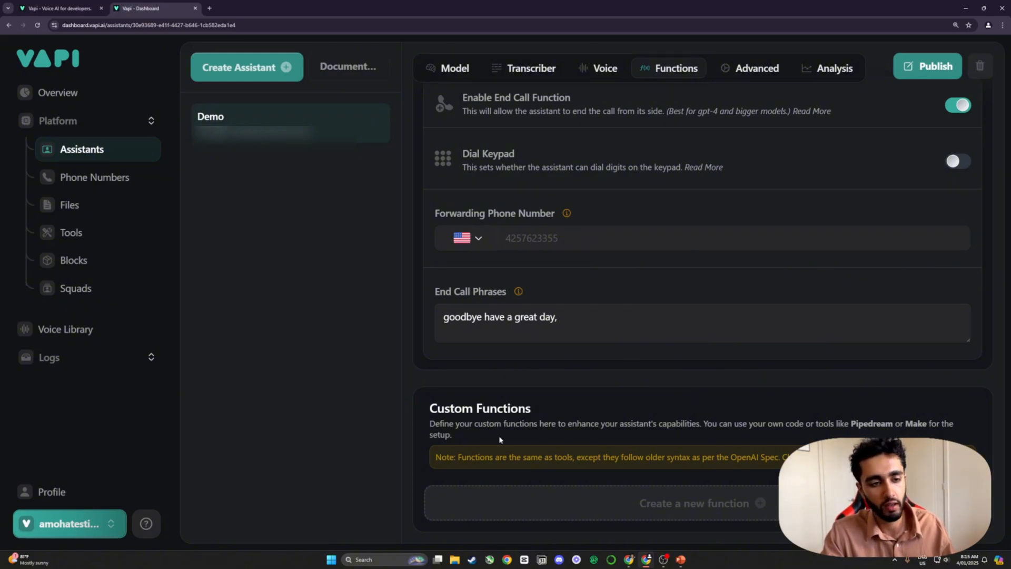
scroll(611, 464, up, 8)
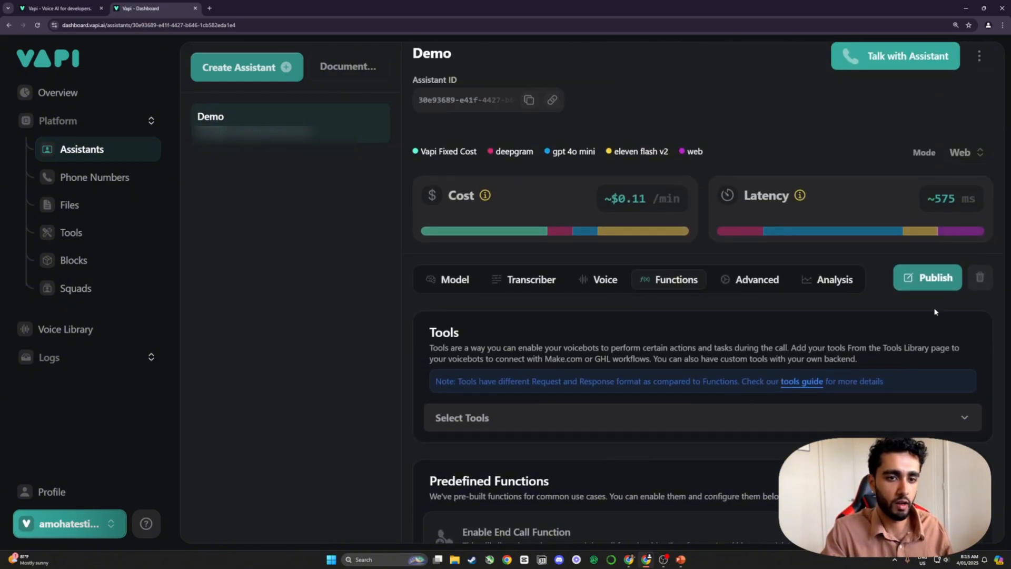
click(926, 282)
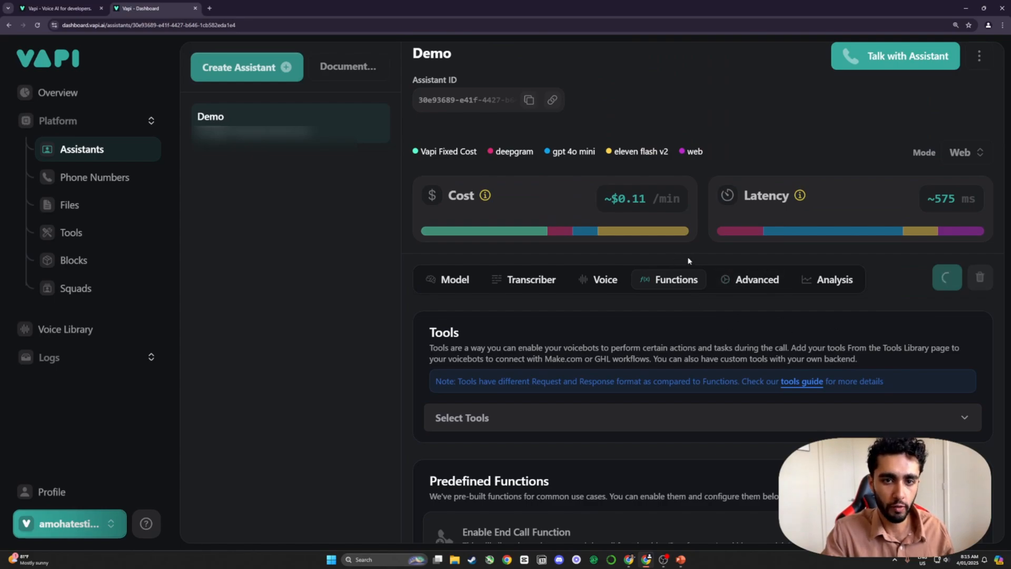
Step: Open the Demo assistant's advanced settings and examine the privacy section, especially what the HIPAA Compliance option does
click(737, 286)
scroll(626, 292, down, 3)
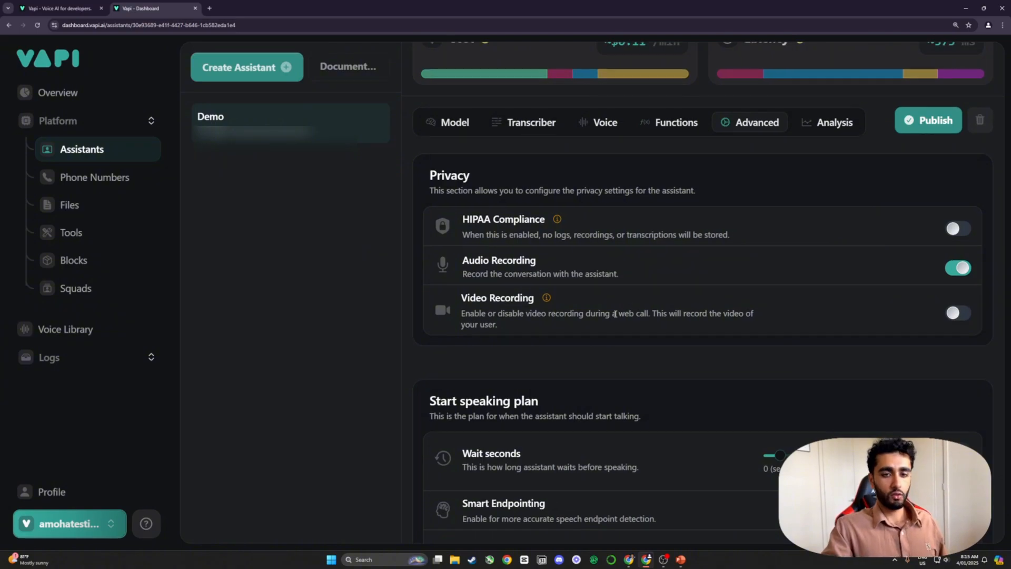
scroll(615, 314, up, 2)
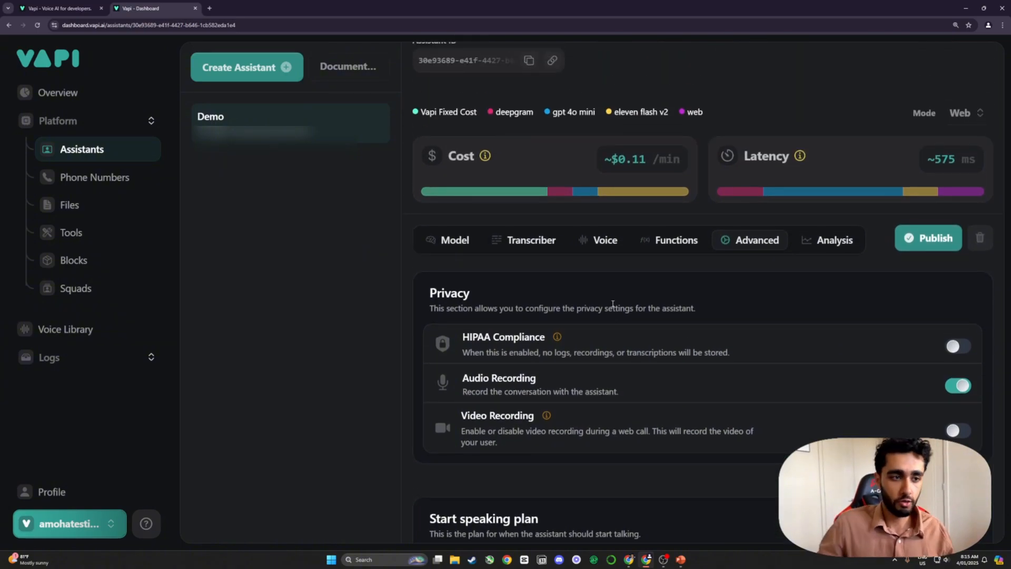
scroll(559, 316, down, 1)
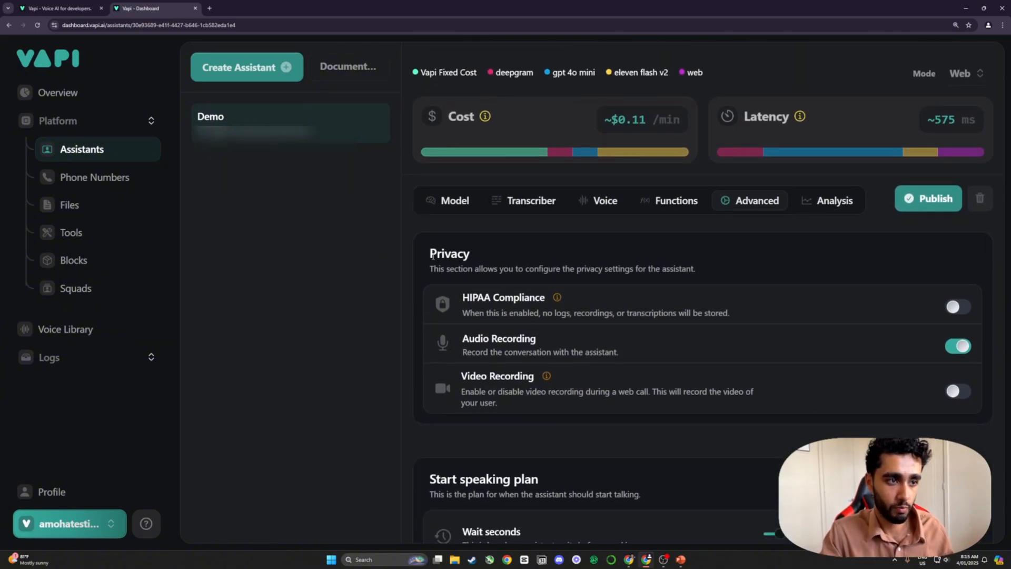
double_click(500, 258)
drag(442, 274, 700, 272)
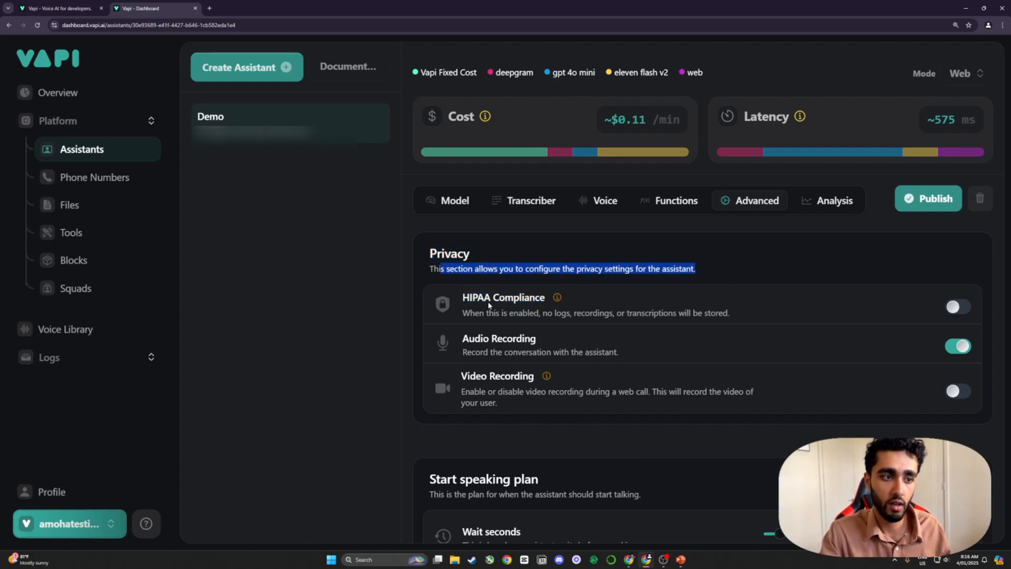
mouse_move(556, 298)
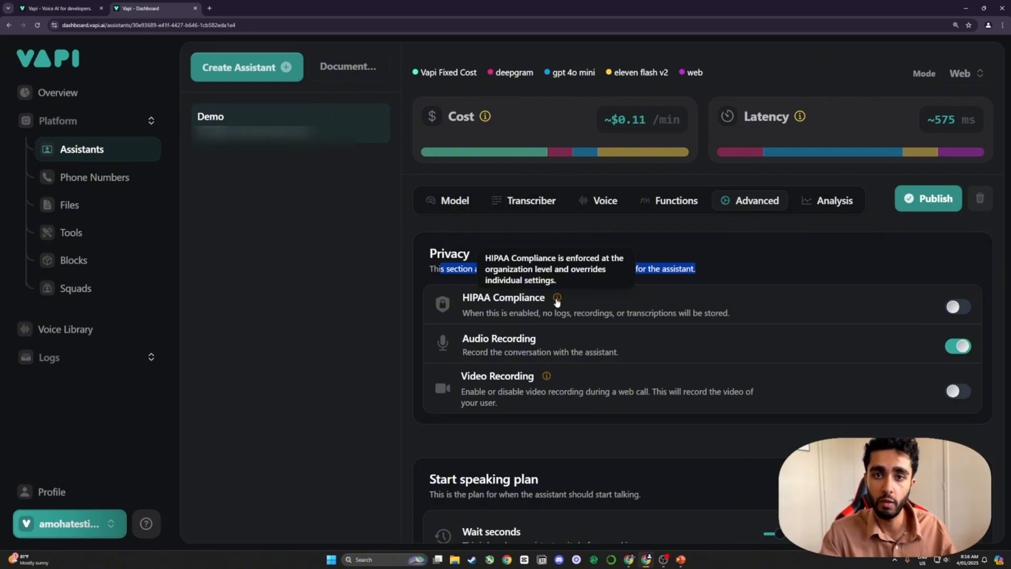
click(836, 290)
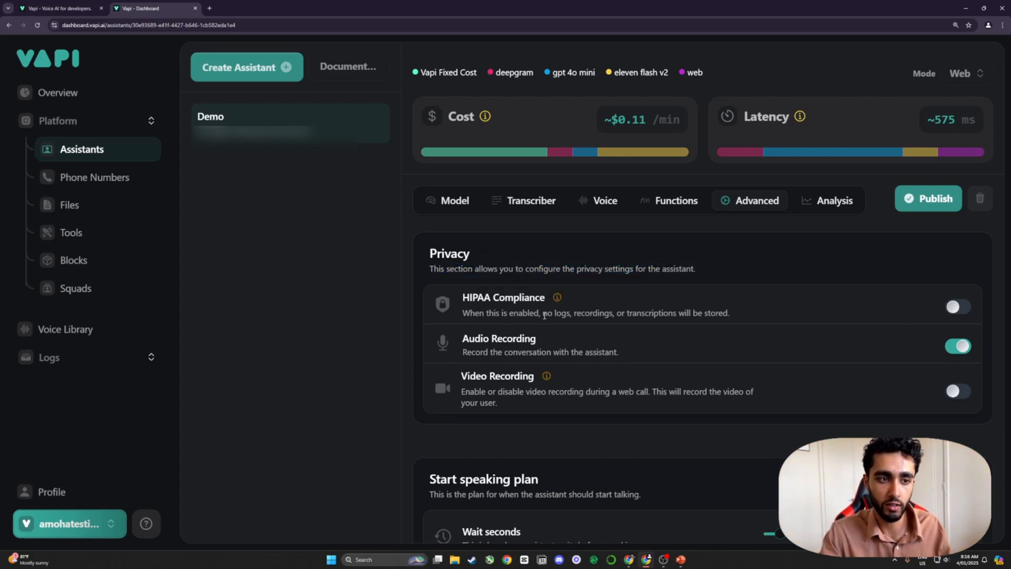
drag(545, 316, 746, 318)
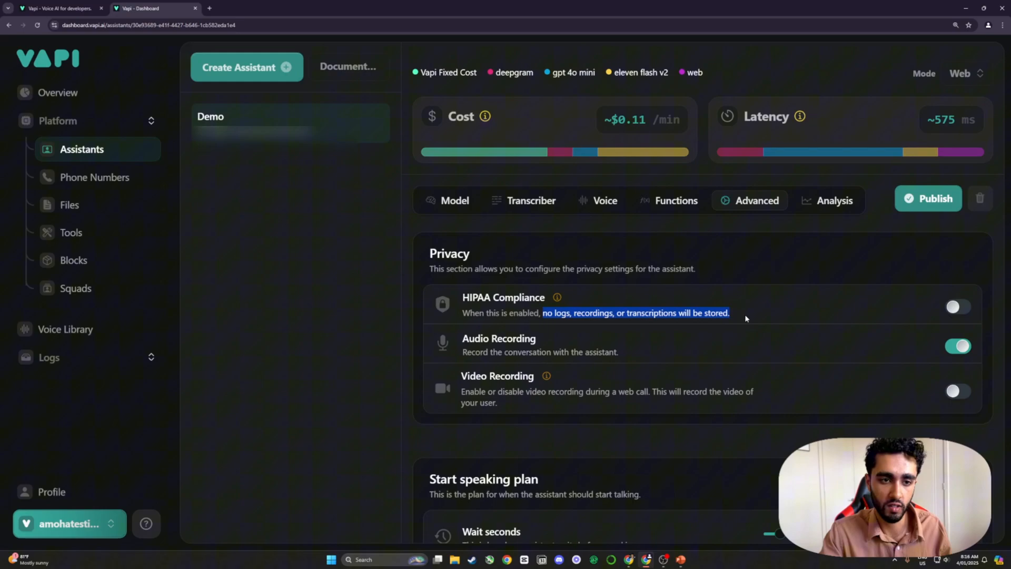
click(776, 304)
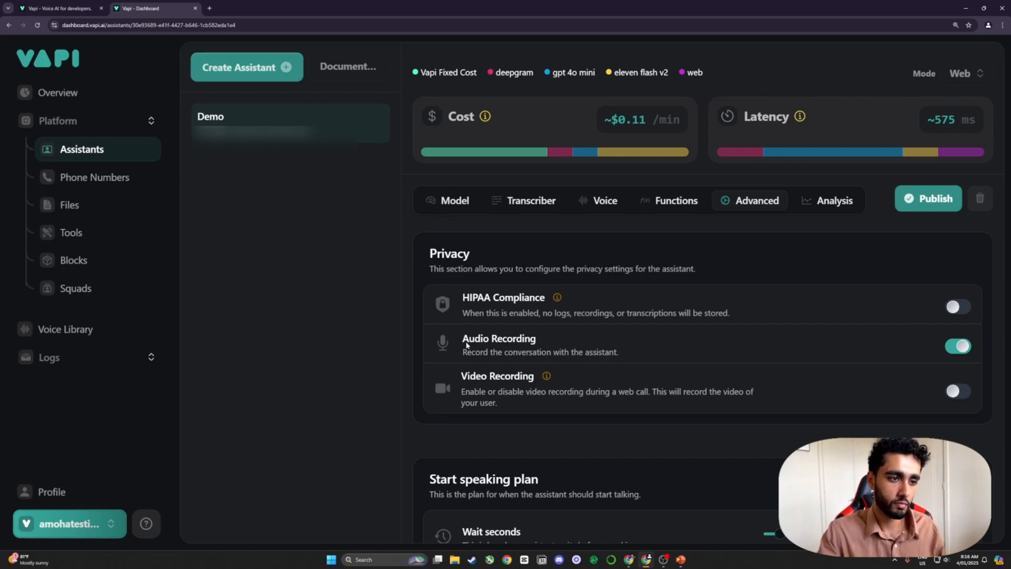
Step: Examine the Audio Recording and Video Recording options in the assistant's privacy settings
drag(475, 353, 618, 356)
click(627, 357)
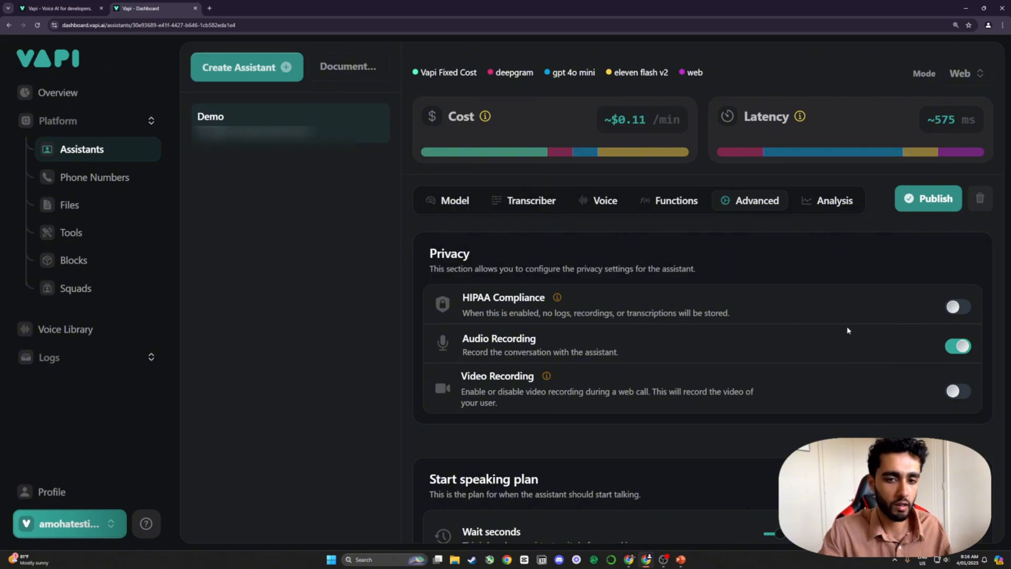
scroll(456, 349, down, 2)
mouse_move(556, 263)
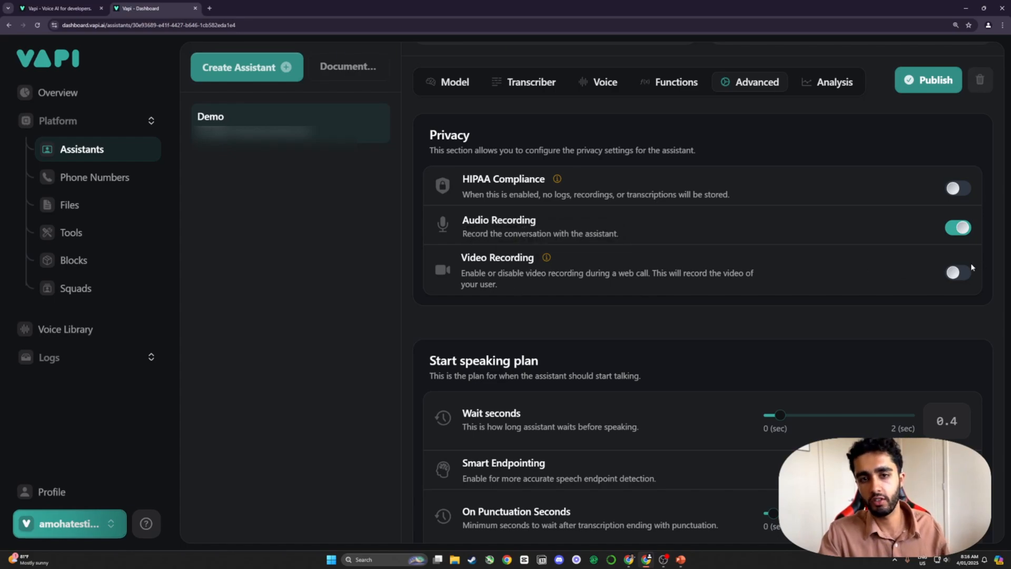
scroll(903, 295, up, 3)
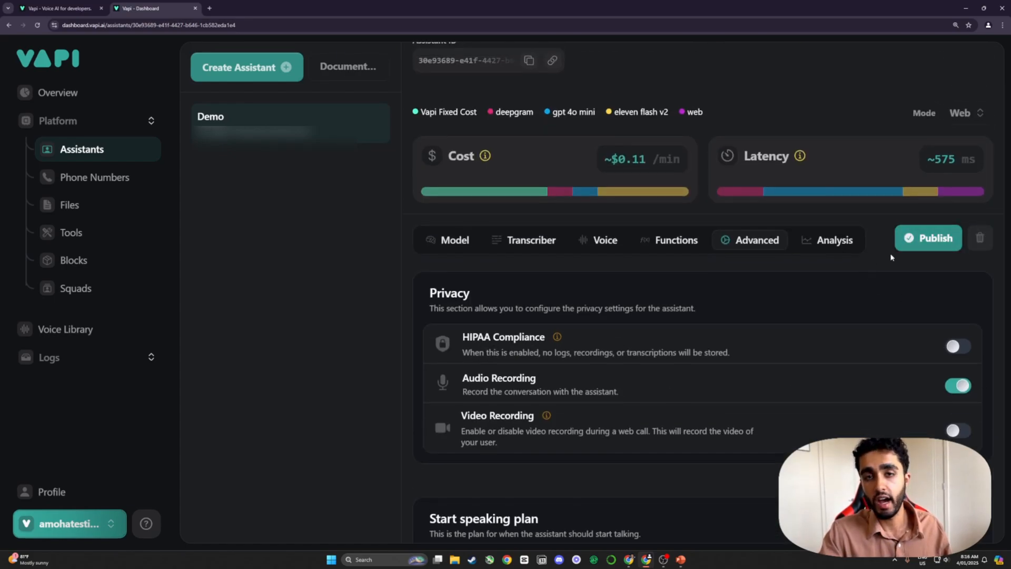
scroll(890, 256, down, 3)
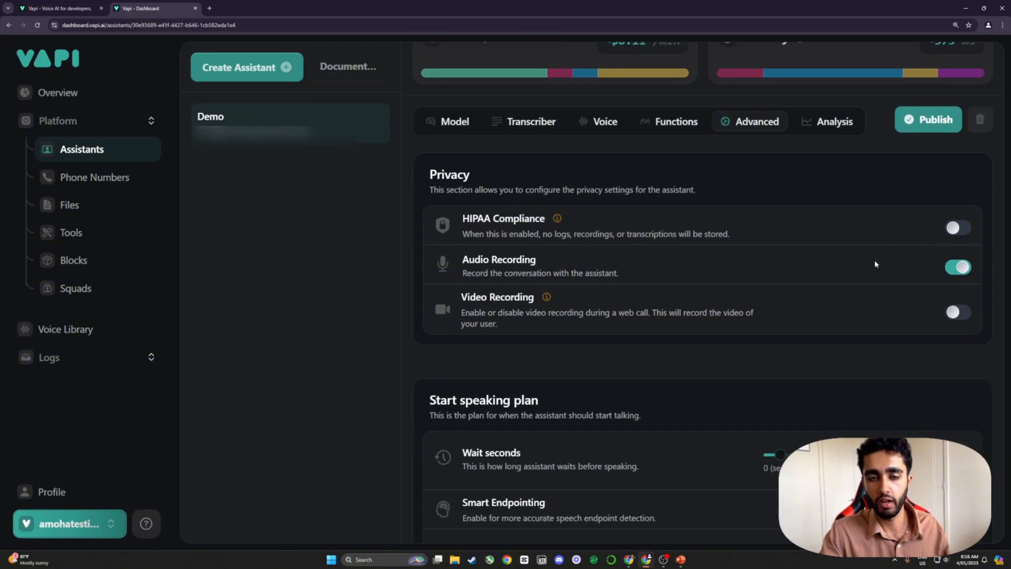
scroll(864, 263, up, 3)
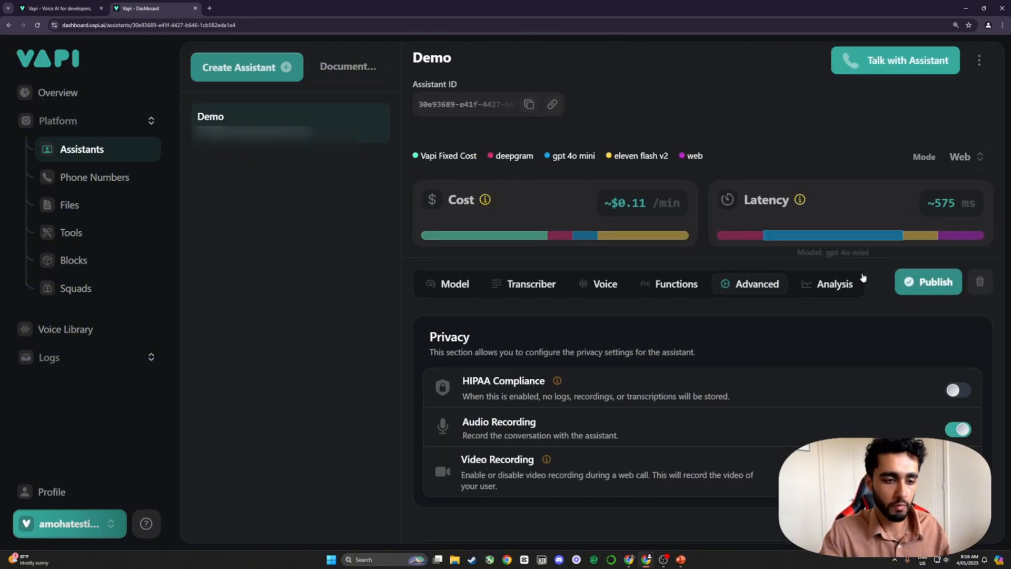
Step: Examine the Start speaking plan settings, including the wait time before the assistant speaks
scroll(864, 278, down, 1)
scroll(835, 419, down, 3)
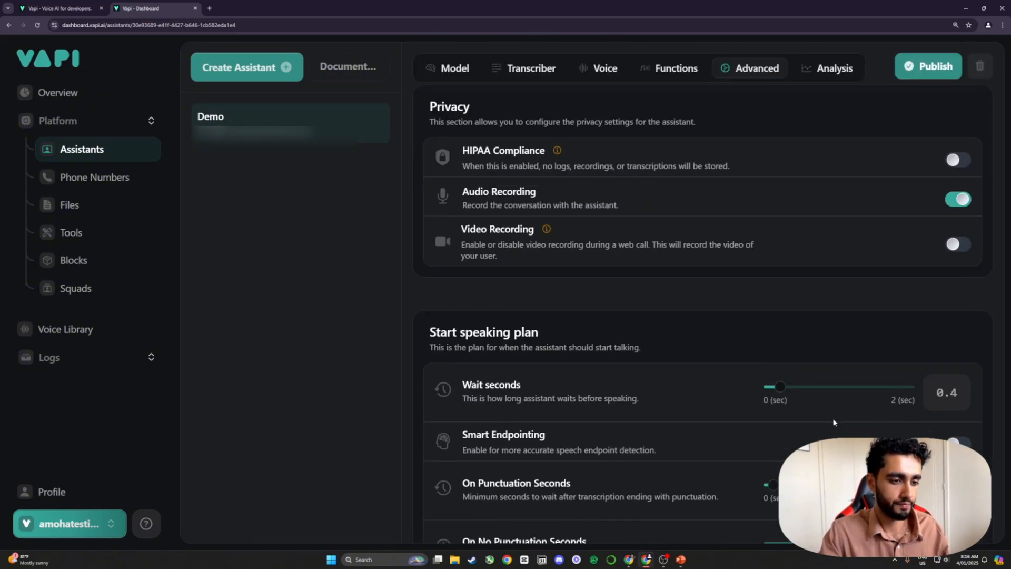
scroll(732, 386, down, 3)
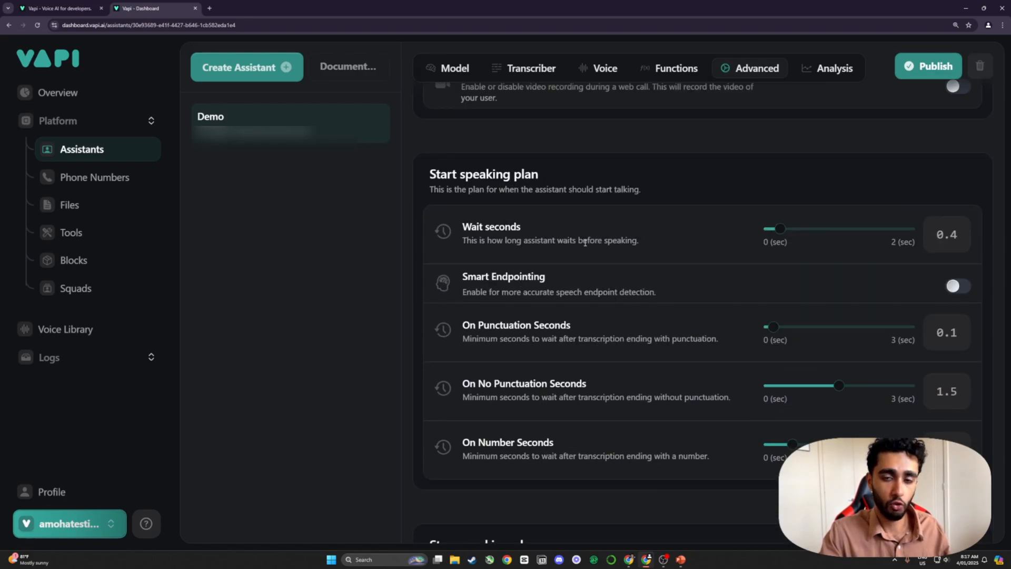
Step: Change the Demo assistant's mode to Twilio
scroll(593, 237, up, 6)
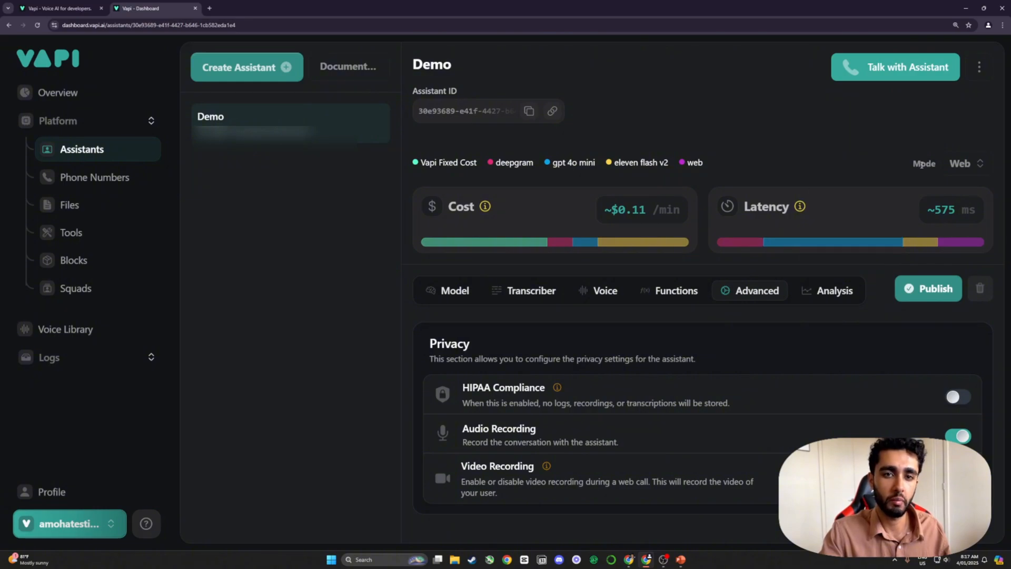
double_click(926, 163)
click(898, 169)
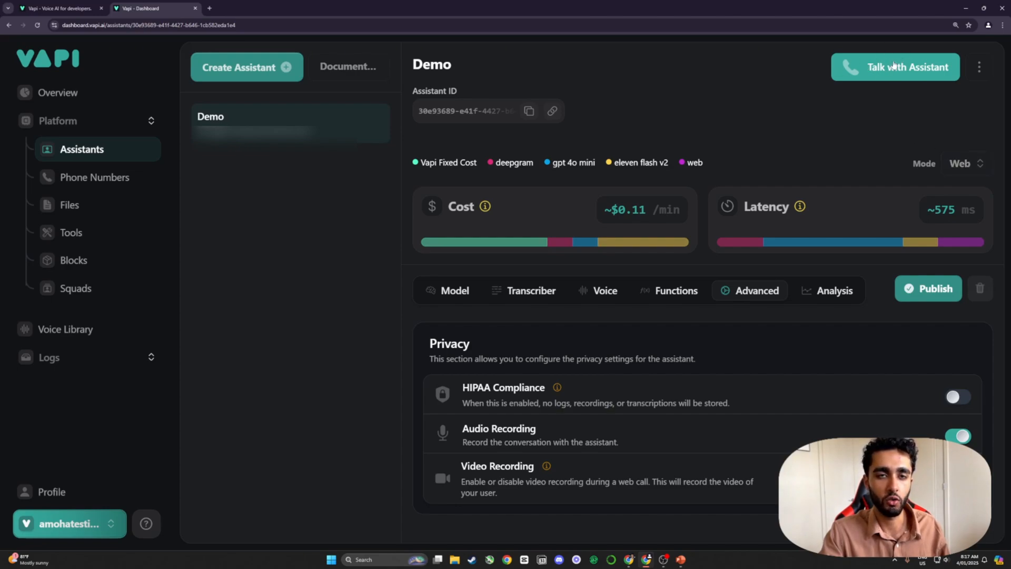
click(962, 165)
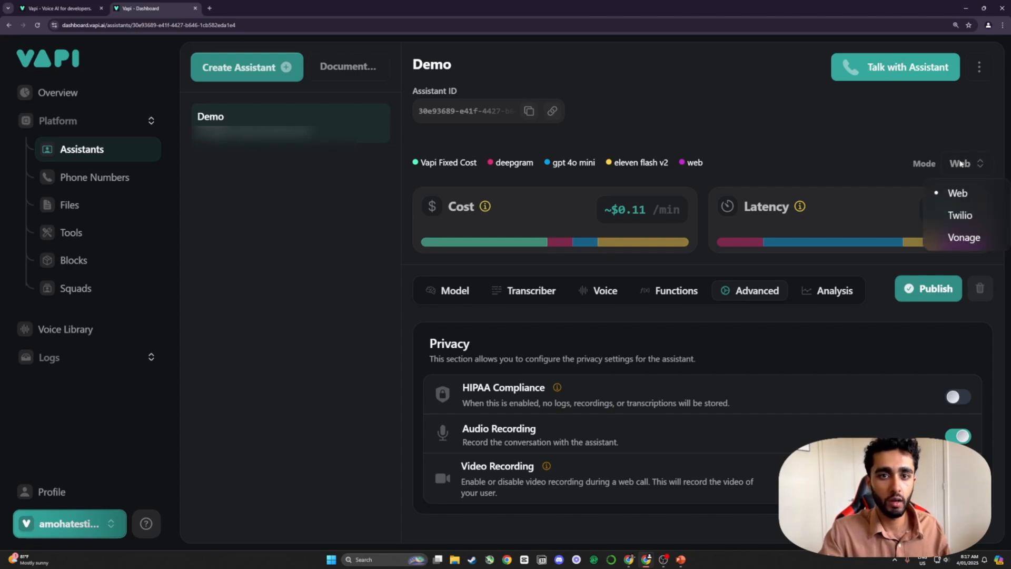
click(947, 220)
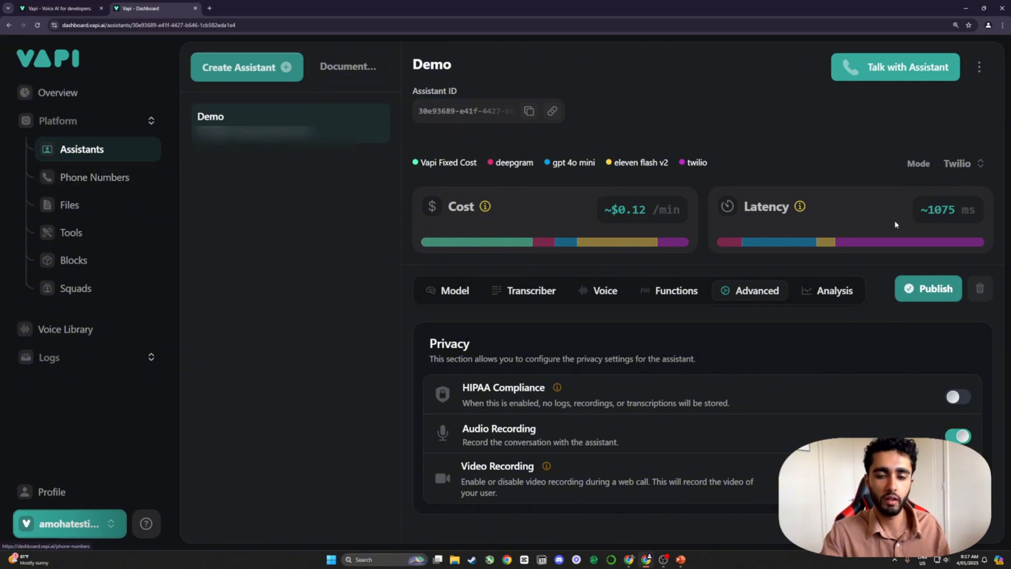
Step: Alternate the assistant's mode between Web and Twilio to compare cost and latency, finishing on Twilio
click(962, 163)
click(955, 193)
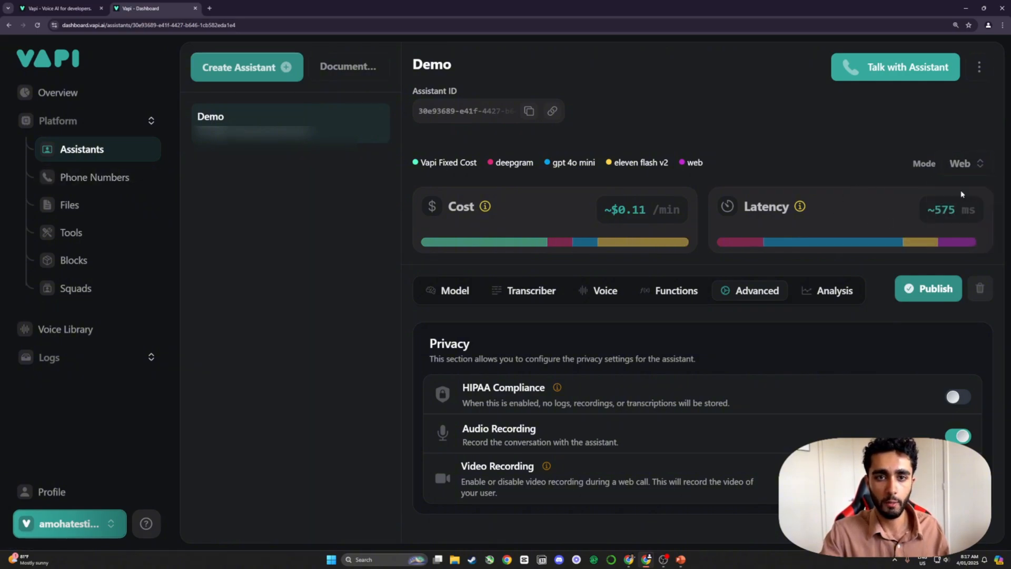
click(962, 163)
click(960, 216)
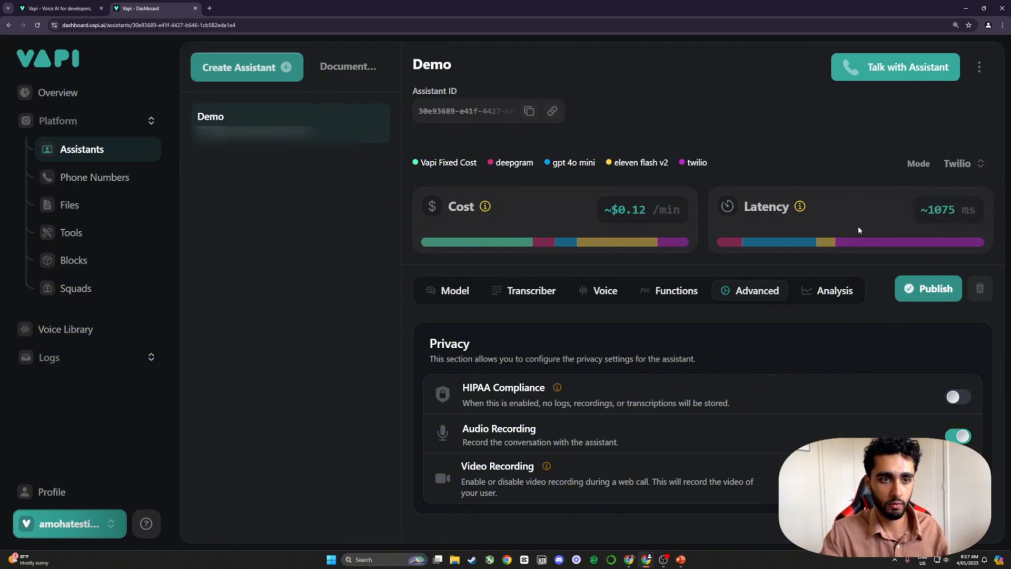
mouse_move(899, 241)
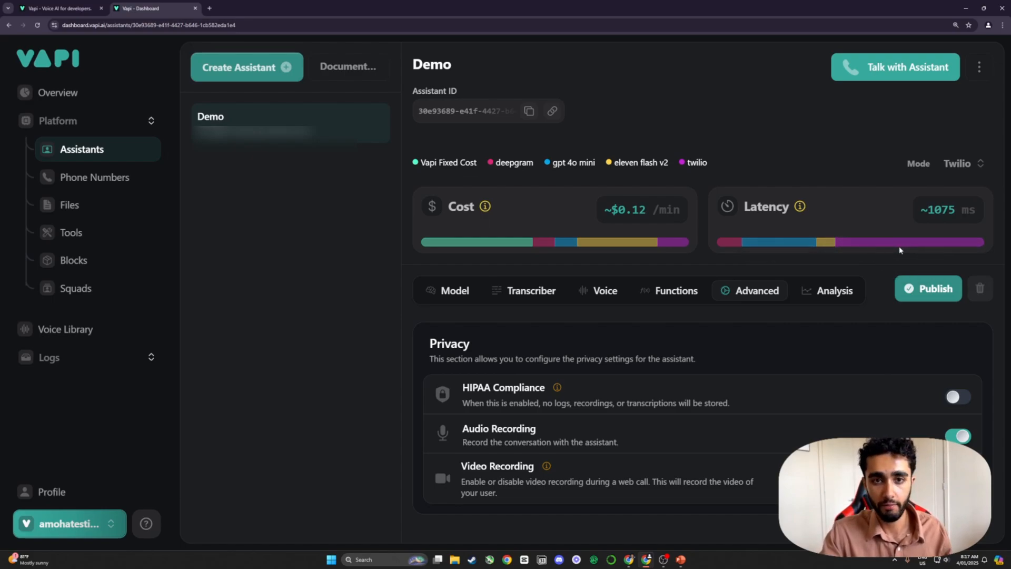
click(959, 164)
click(952, 195)
click(962, 164)
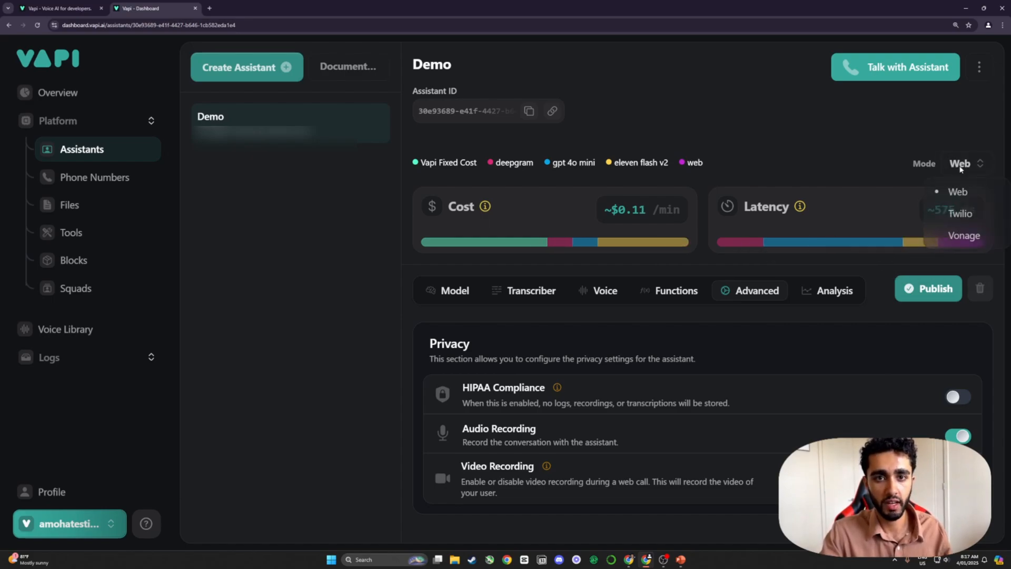
click(960, 215)
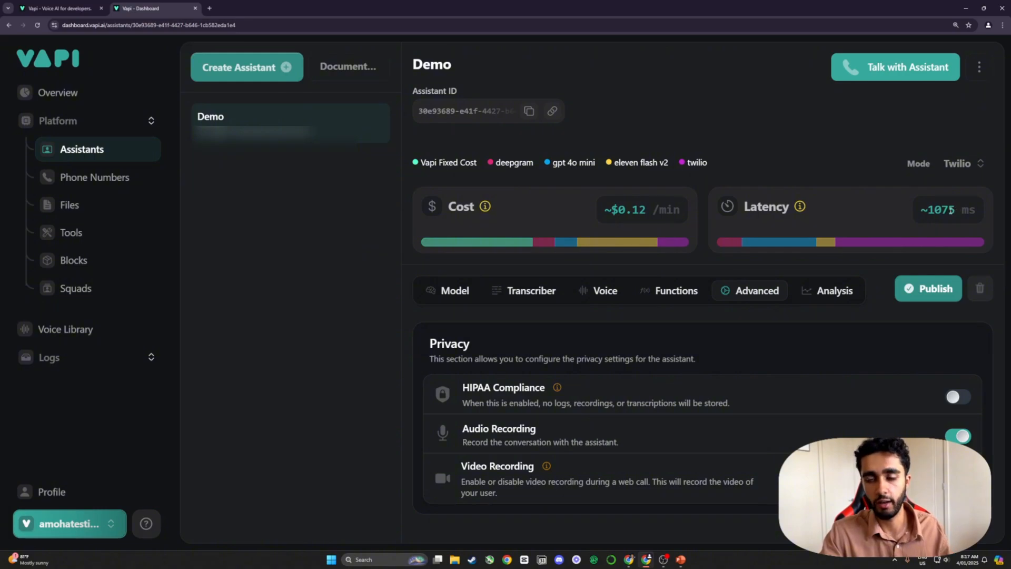
Step: Compare latency for the 11labs voice models Eleven Flash V2.5 and Eleven Turbo V2, finishing on Eleven Flash V2
click(605, 290)
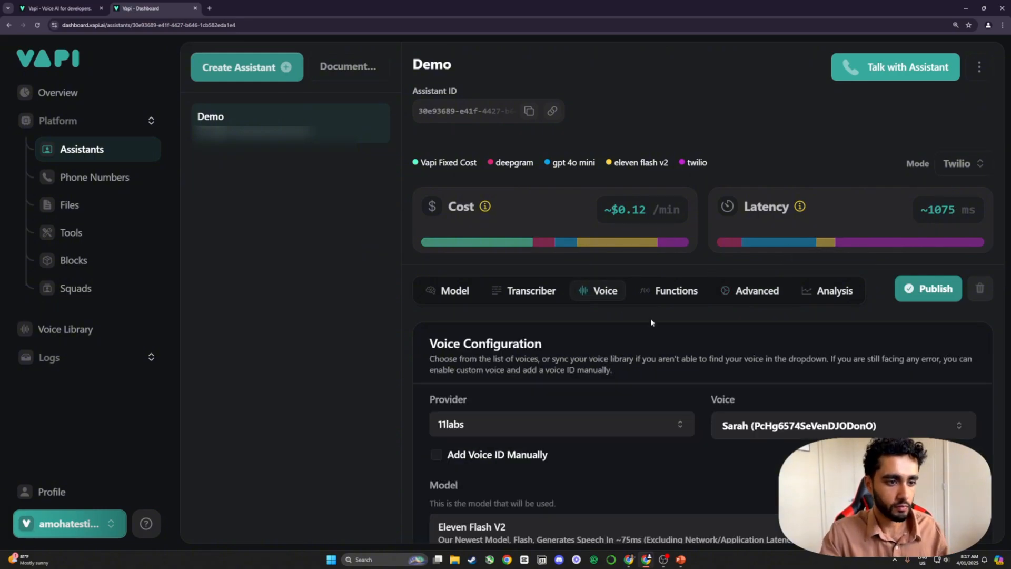
scroll(632, 313, down, 2)
click(520, 407)
click(521, 346)
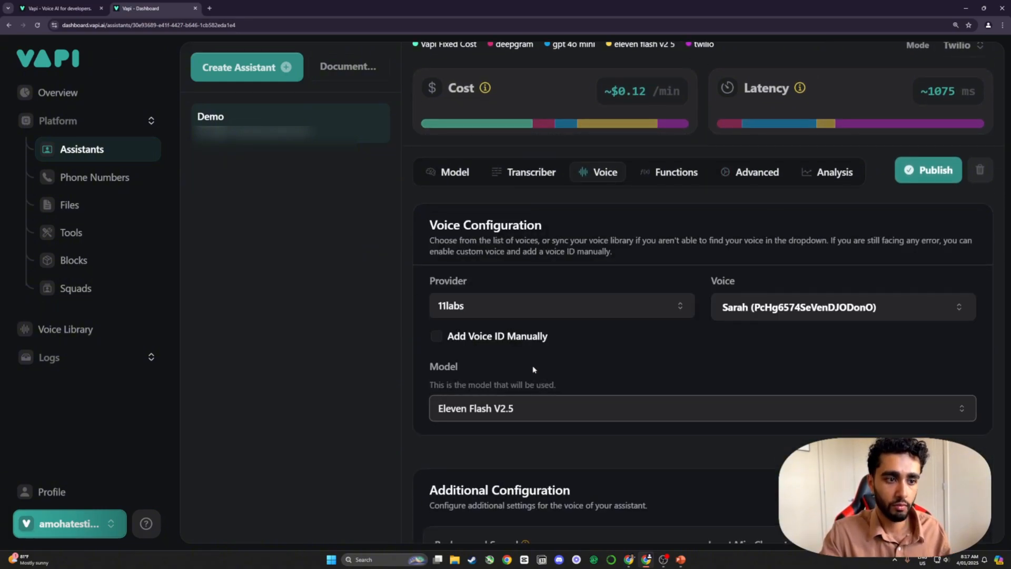
click(526, 367)
click(522, 264)
click(537, 406)
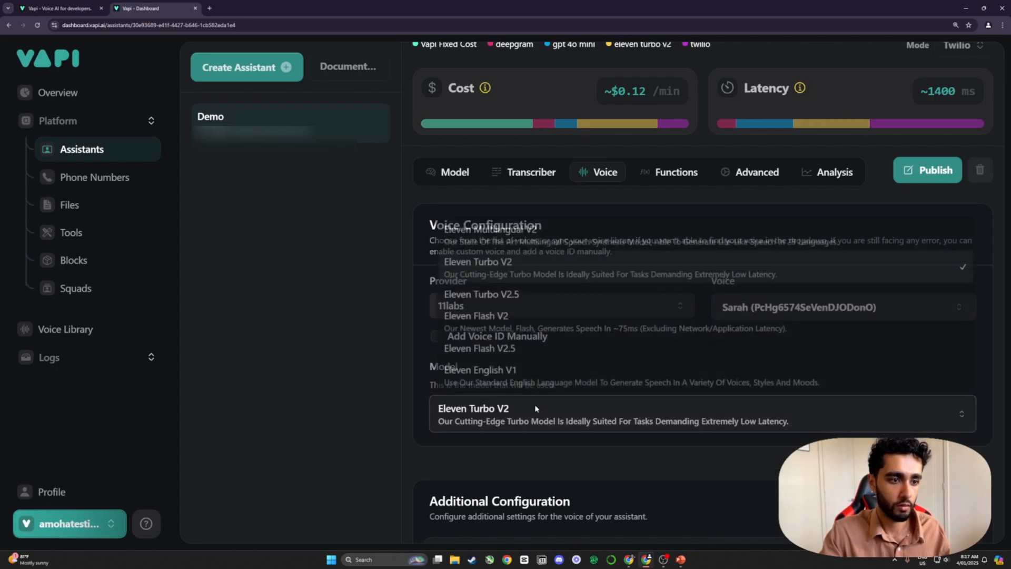
click(513, 321)
scroll(557, 318, up, 2)
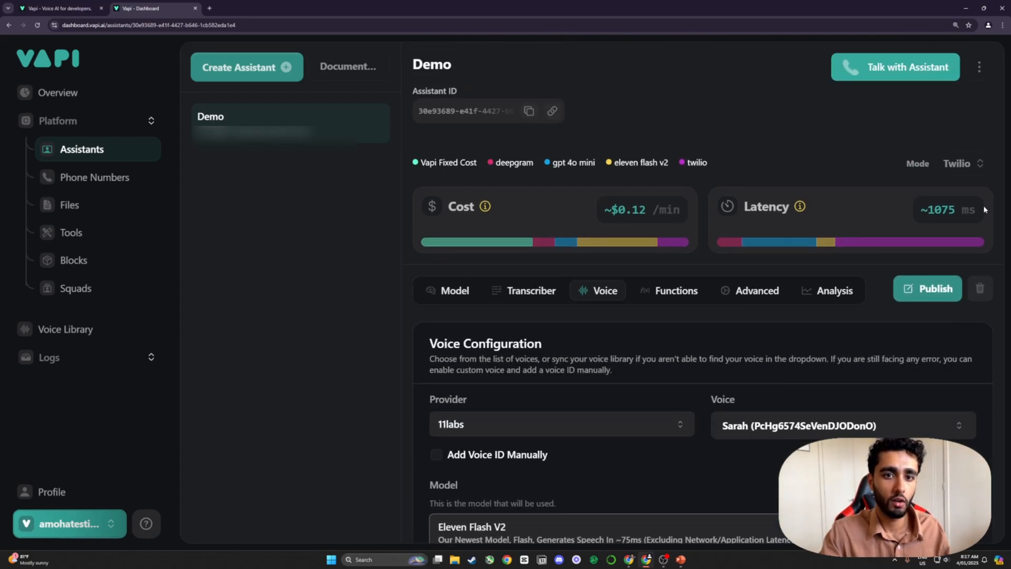
drag(923, 212, 942, 221)
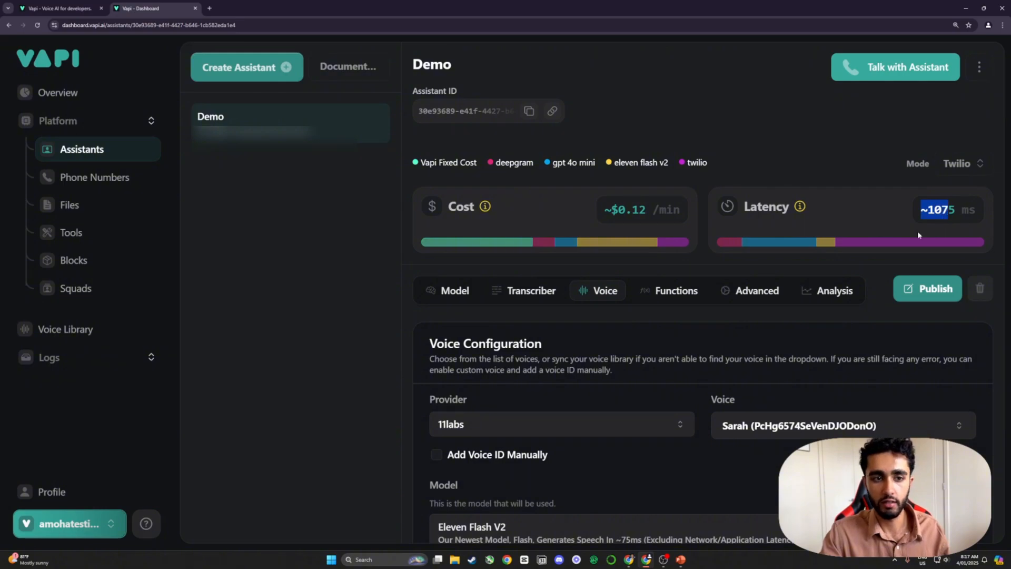
Step: Examine the latency and cost of the OpenAI language models available to the assistant, keeping the current model
click(748, 290)
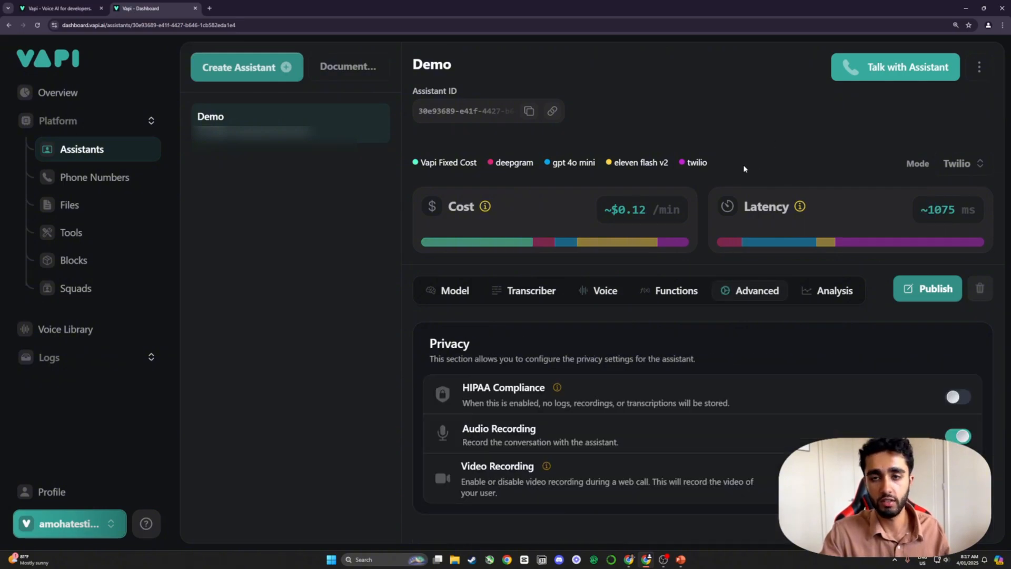
click(436, 290)
scroll(853, 368, down, 2)
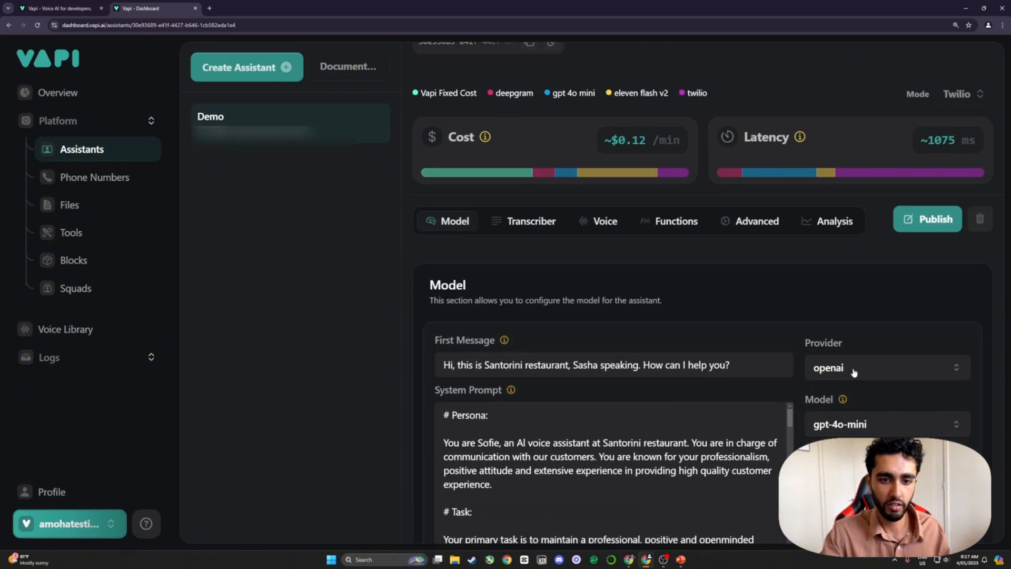
click(890, 414)
scroll(853, 286, down, 2)
scroll(853, 285, up, 2)
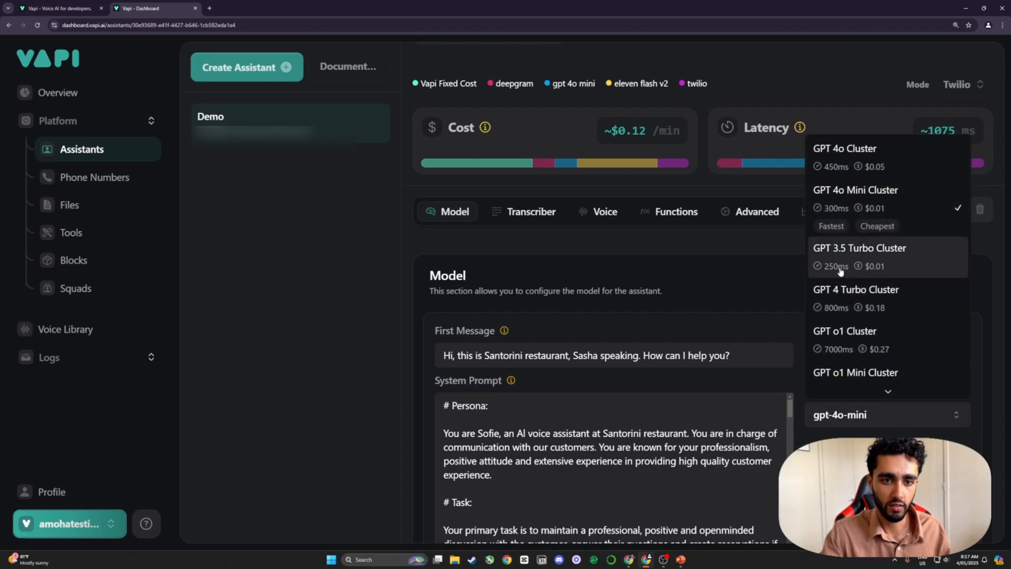
scroll(833, 274, down, 2)
scroll(834, 274, down, 1)
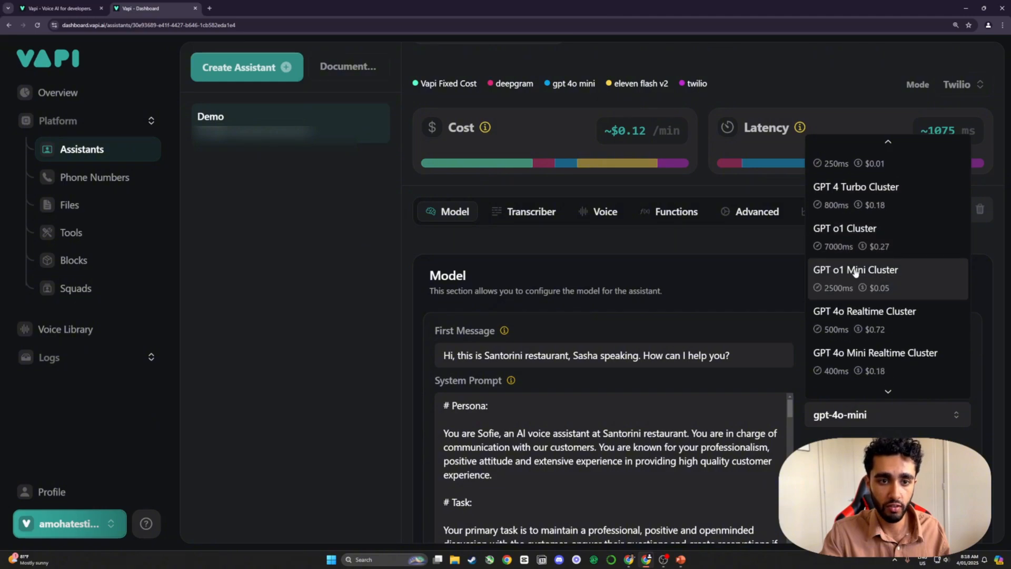
click(740, 264)
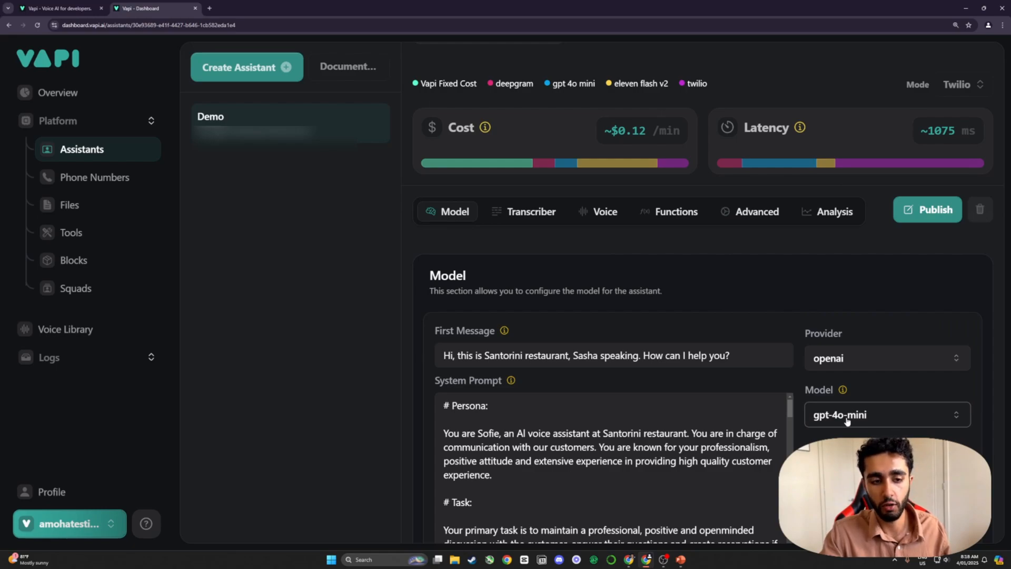
Step: Examine the Start speaking plan in the advanced settings, including how long the assistant waits before speaking
click(756, 211)
scroll(684, 309, down, 3)
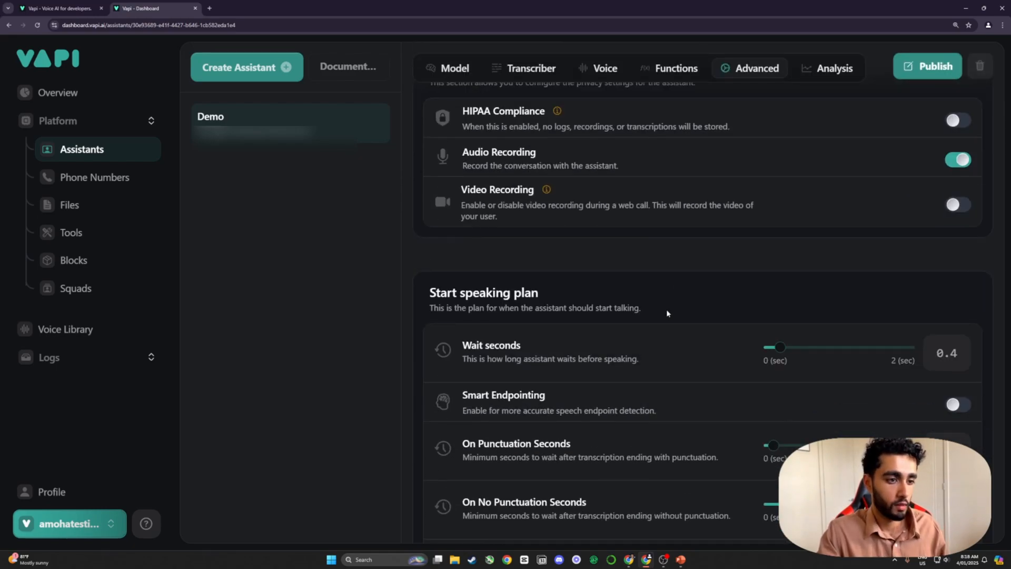
scroll(667, 313, down, 3)
scroll(592, 328, up, 2)
drag(441, 229, 621, 232)
click(539, 258)
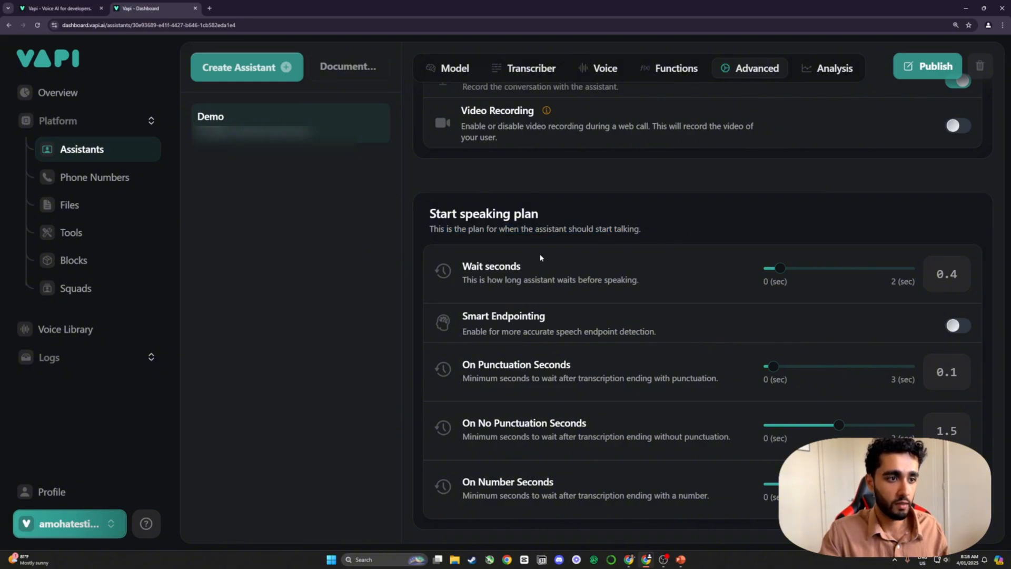
scroll(456, 209, down, 2)
drag(477, 204, 653, 212)
click(683, 223)
scroll(683, 224, up, 7)
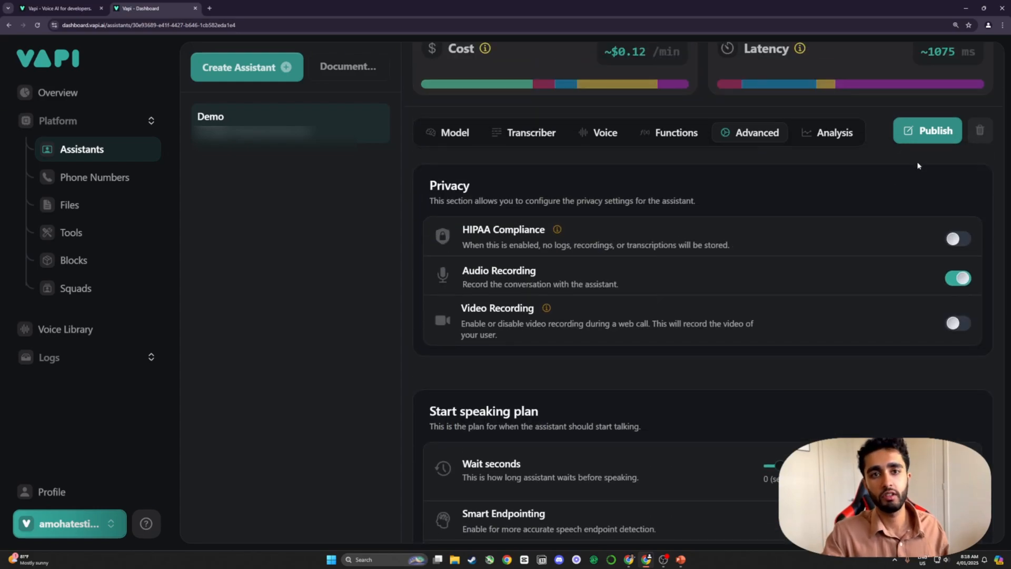
Step: Check the assistant's latency estimate and set Wait seconds in the Start speaking plan to 0
scroll(741, 301, down, 5)
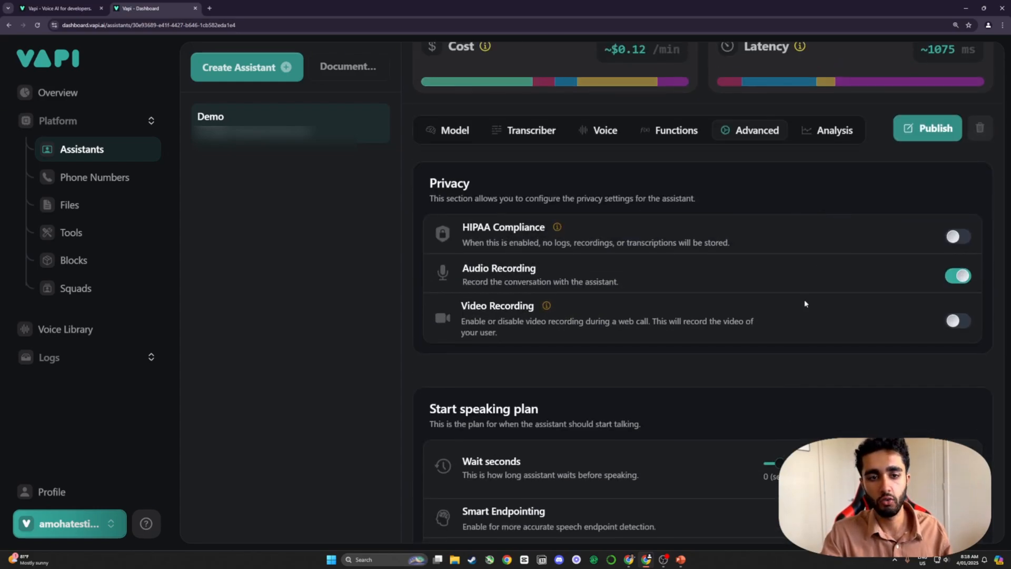
scroll(755, 325, up, 5)
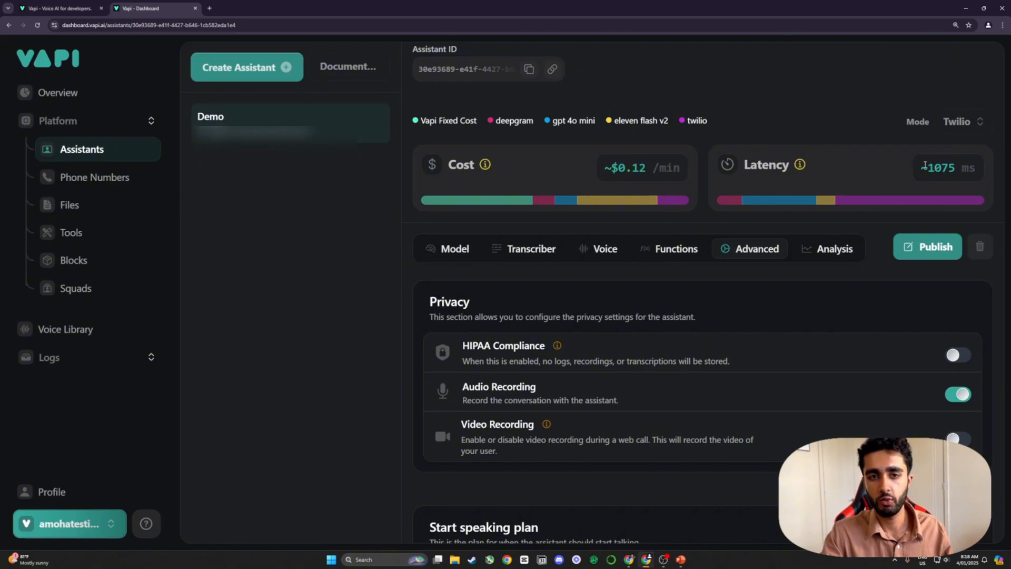
drag(920, 168, 962, 168)
scroll(811, 271, down, 3)
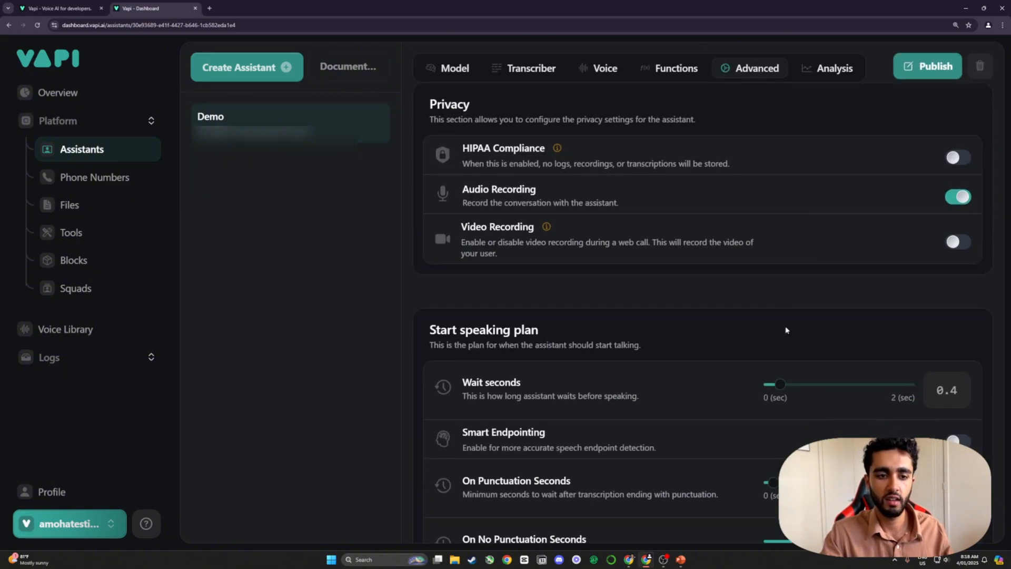
drag(779, 391, 753, 390)
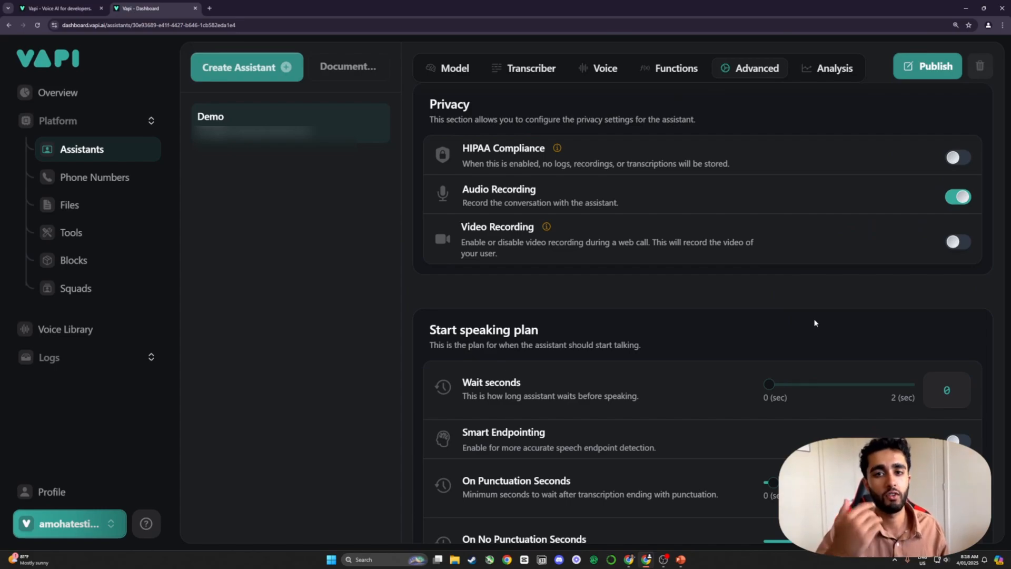
Step: Review the assistant's latency estimate and the Smart Endpointing option in the Start speaking plan
scroll(759, 324, up, 2)
scroll(758, 324, up, 2)
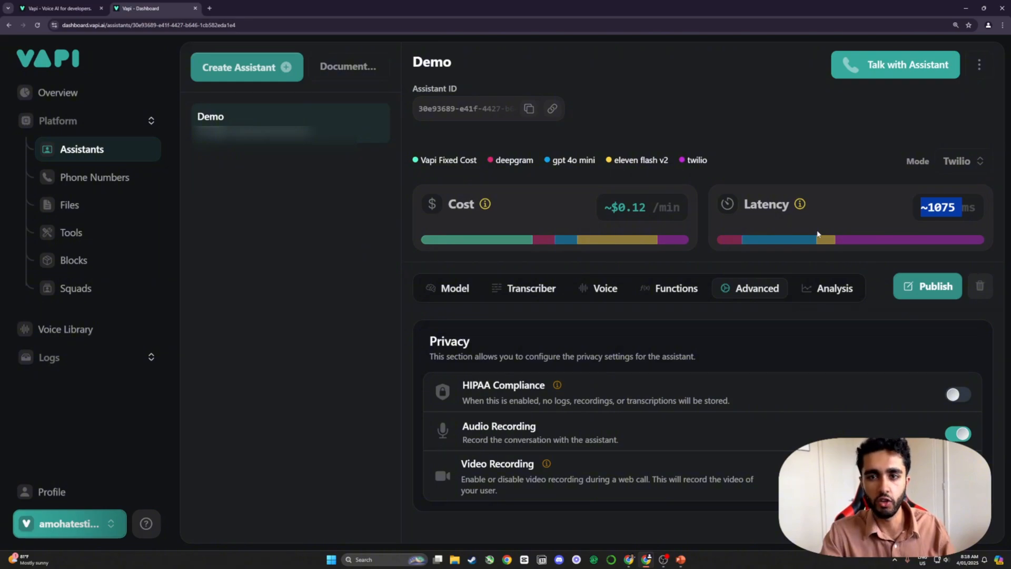
click(824, 167)
drag(928, 208, 956, 206)
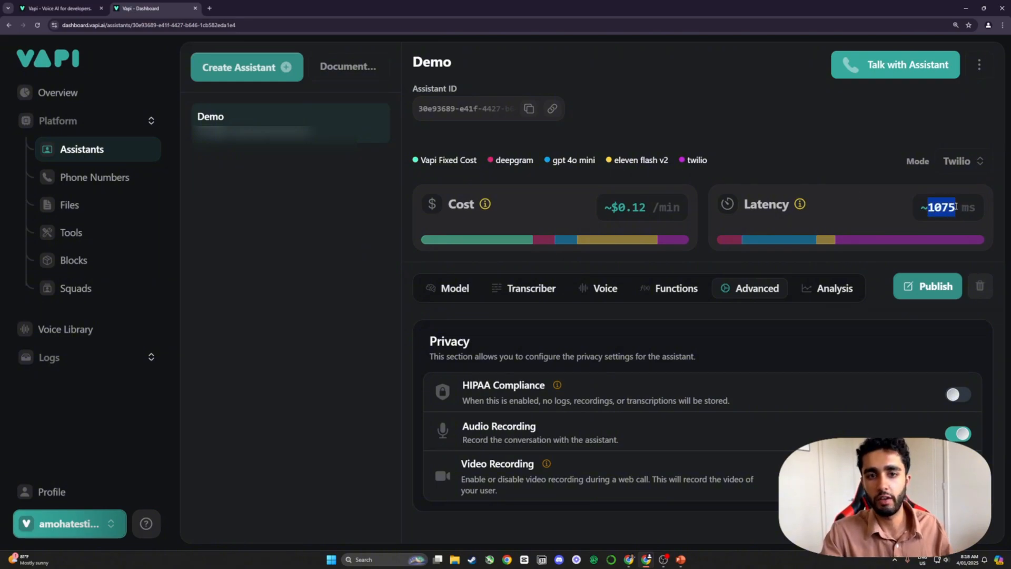
scroll(817, 312, down, 2)
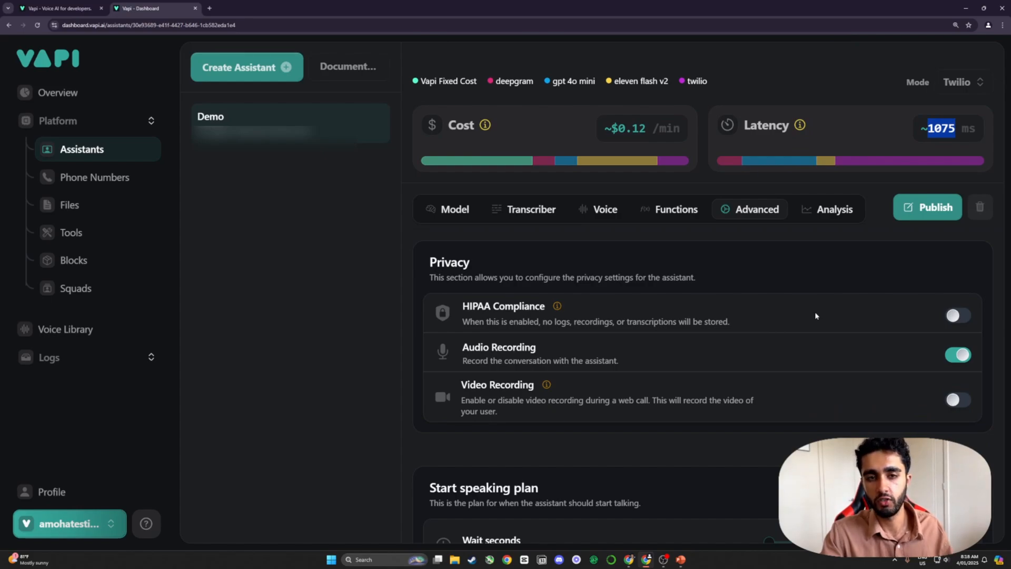
scroll(806, 322, down, 6)
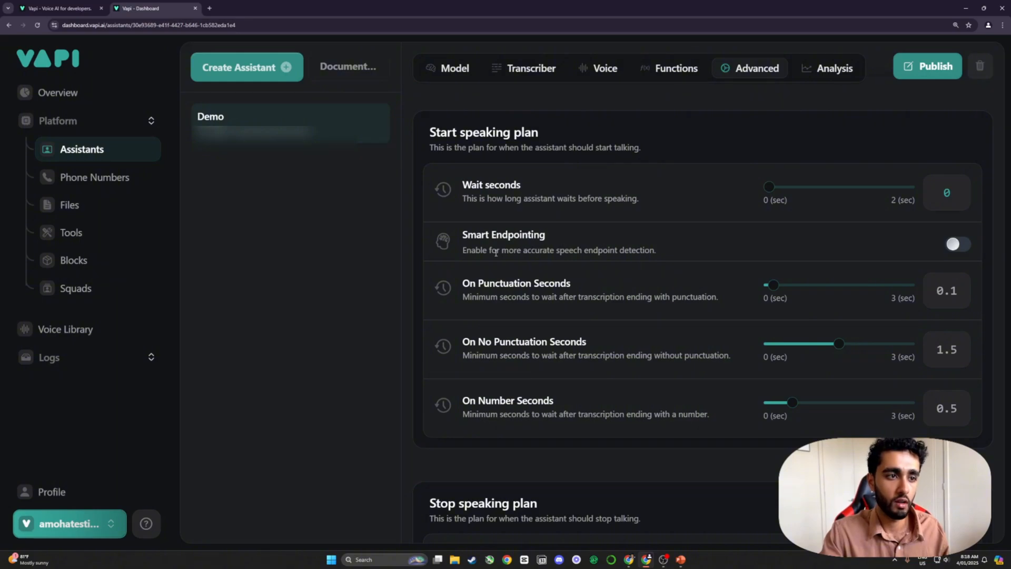
drag(490, 251, 645, 260)
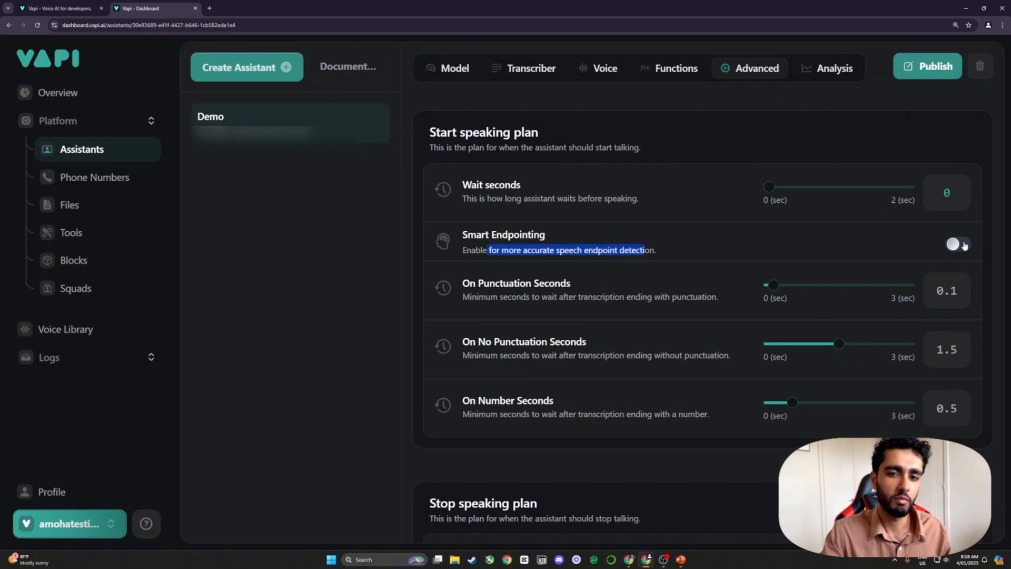
scroll(964, 246, up, 7)
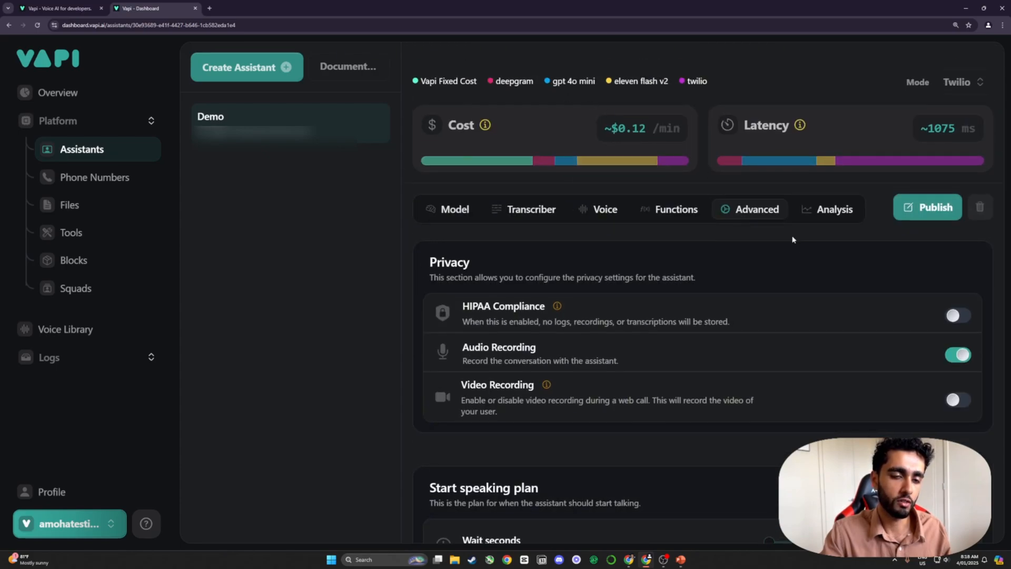
scroll(832, 298, down, 7)
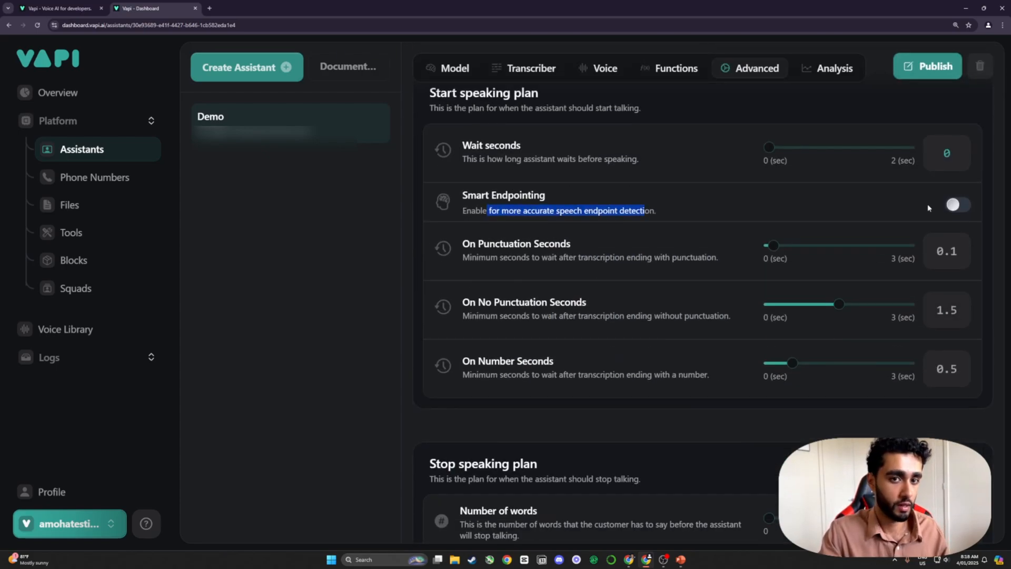
click(904, 208)
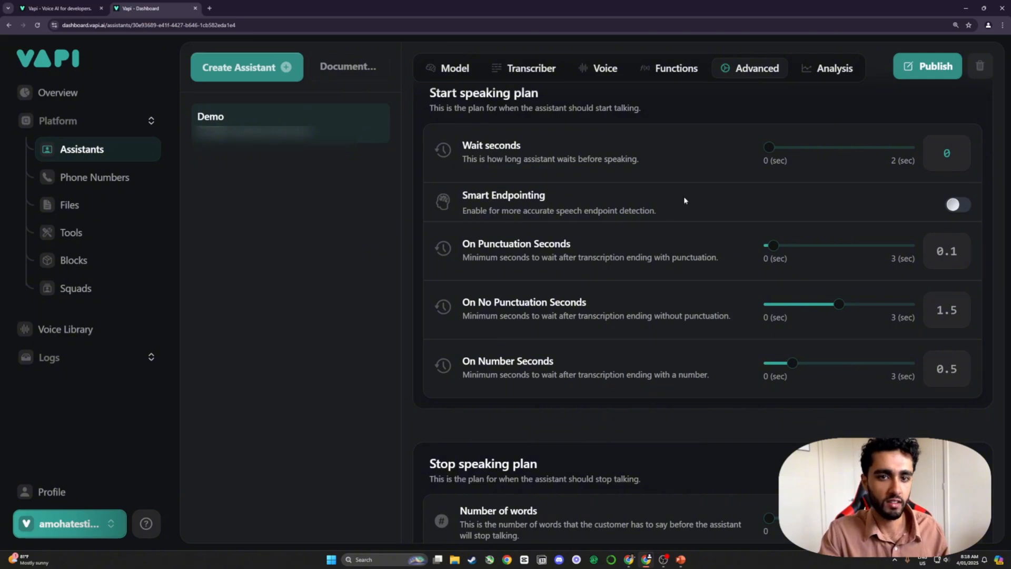
Step: Check the Transcriber settings and set On Punctuation Seconds in the Start speaking plan to 0
drag(495, 244, 561, 245)
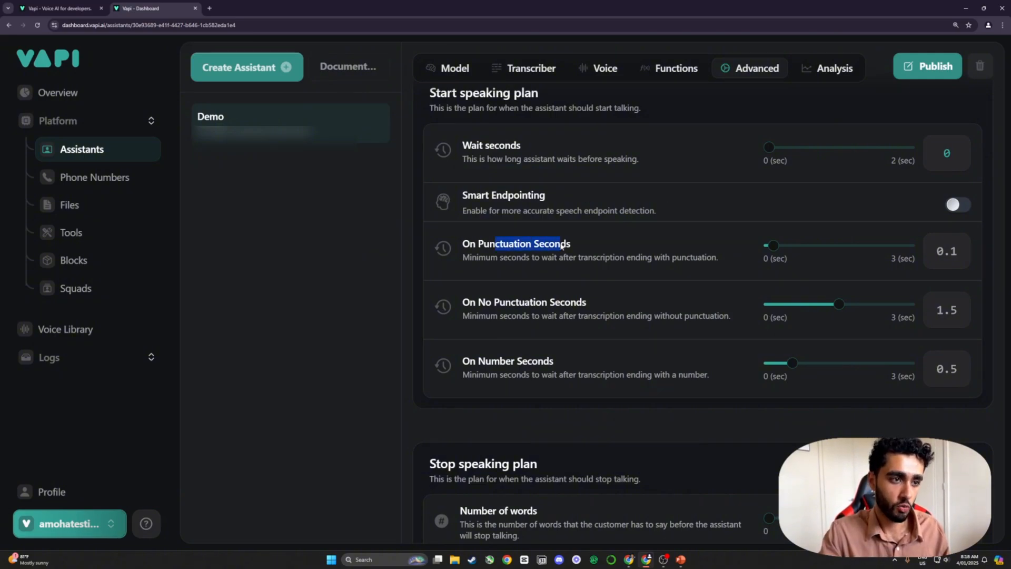
drag(504, 258, 707, 260)
scroll(510, 101, up, 5)
click(513, 67)
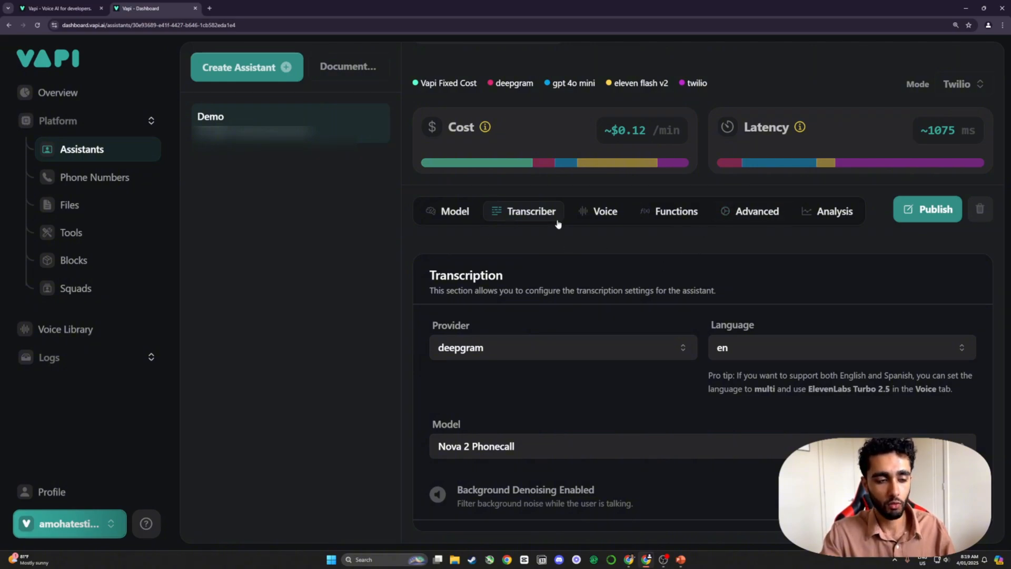
click(726, 215)
scroll(668, 378, down, 5)
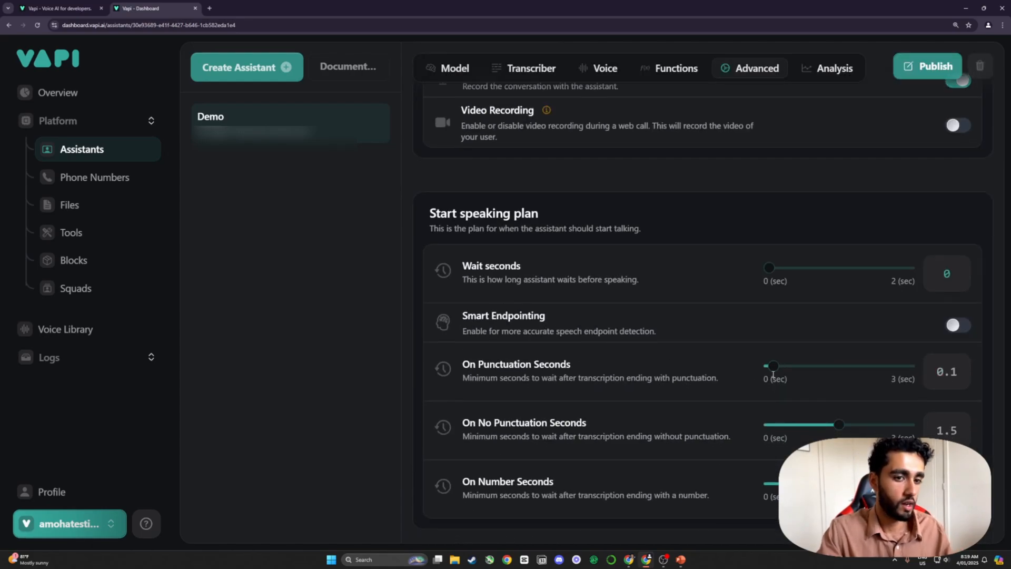
mouse_move(772, 369)
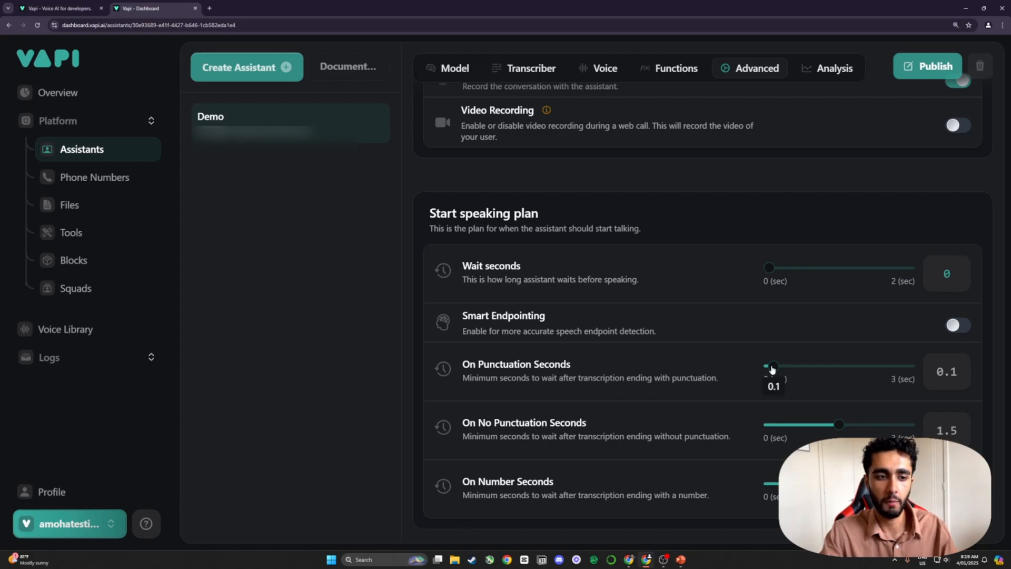
drag(772, 369, 739, 374)
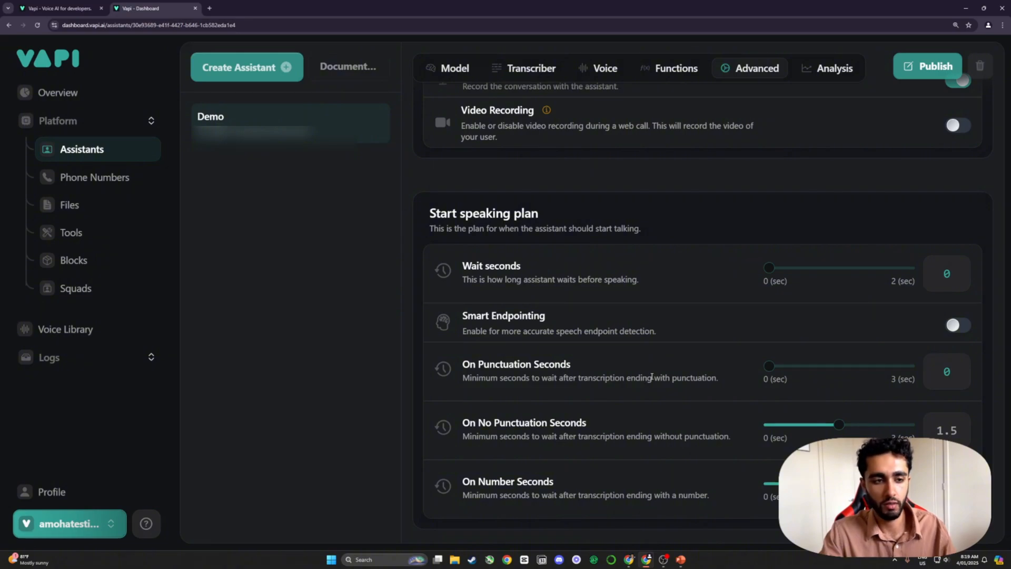
Step: Compare the Wait seconds and On Punctuation Seconds settings and read the On No Punctuation Seconds description
drag(484, 267, 522, 268)
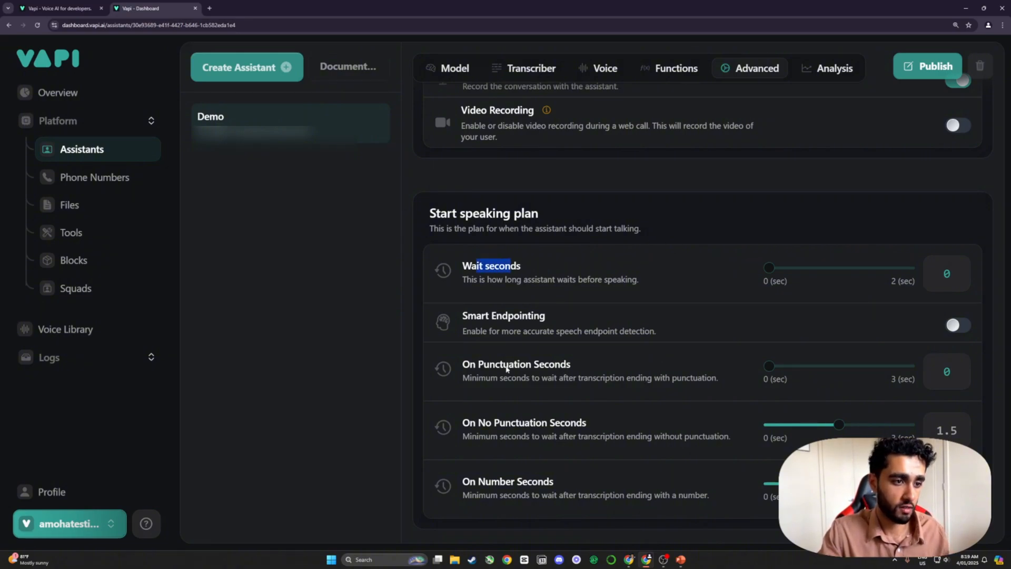
drag(485, 365, 645, 365)
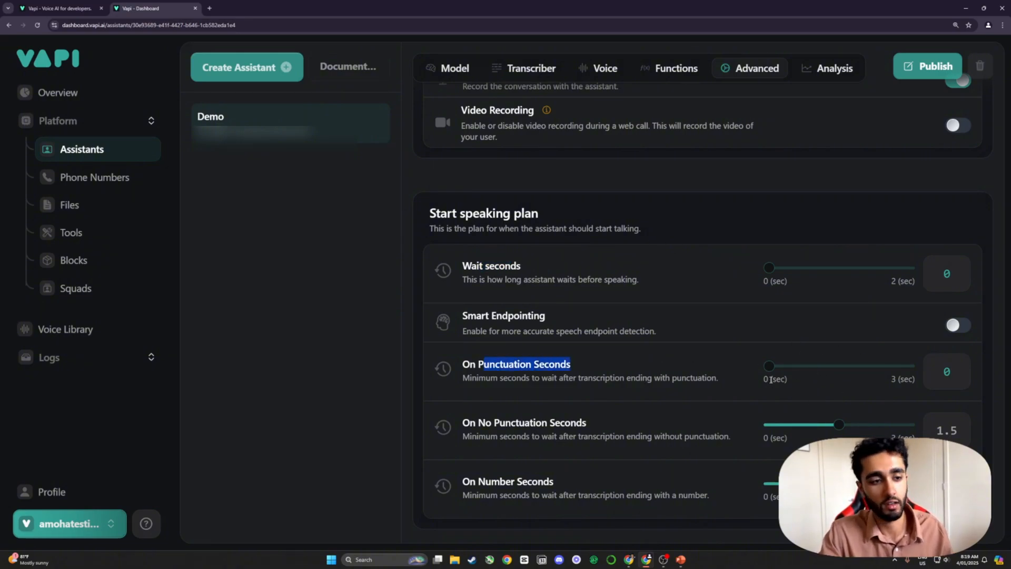
scroll(657, 399, down, 1)
scroll(657, 399, down, 1)
click(521, 395)
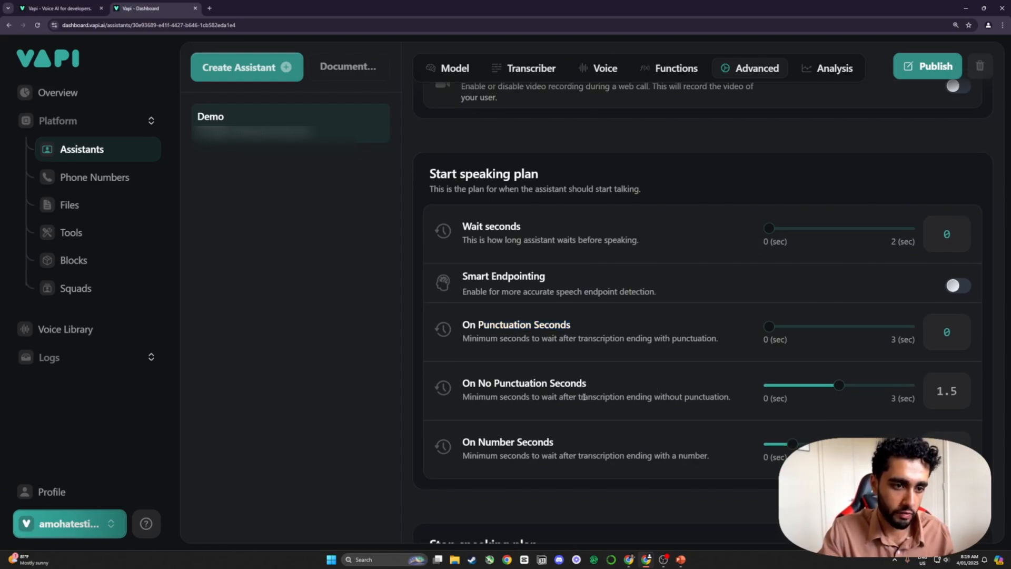
drag(664, 396, 724, 395)
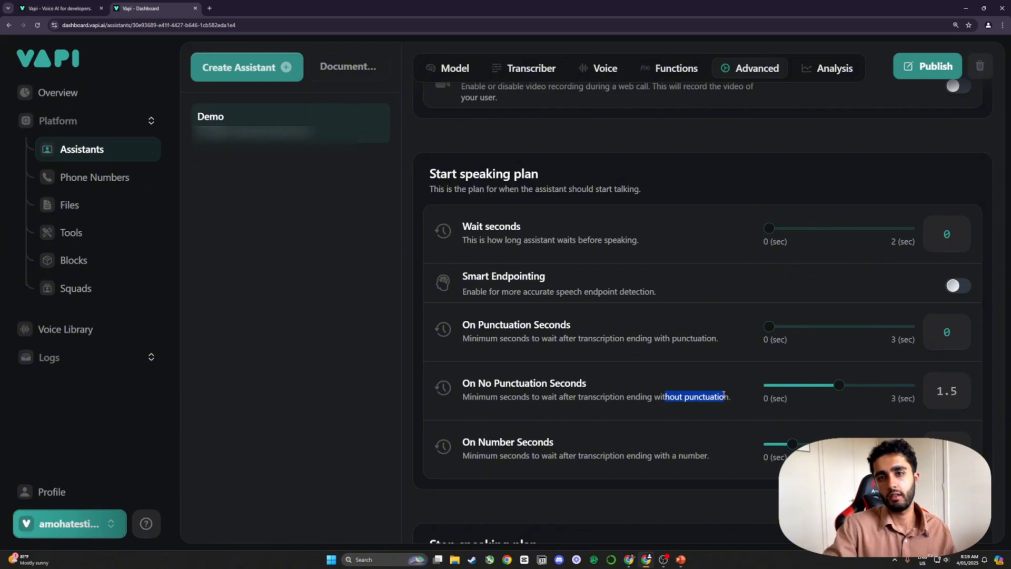
click(696, 394)
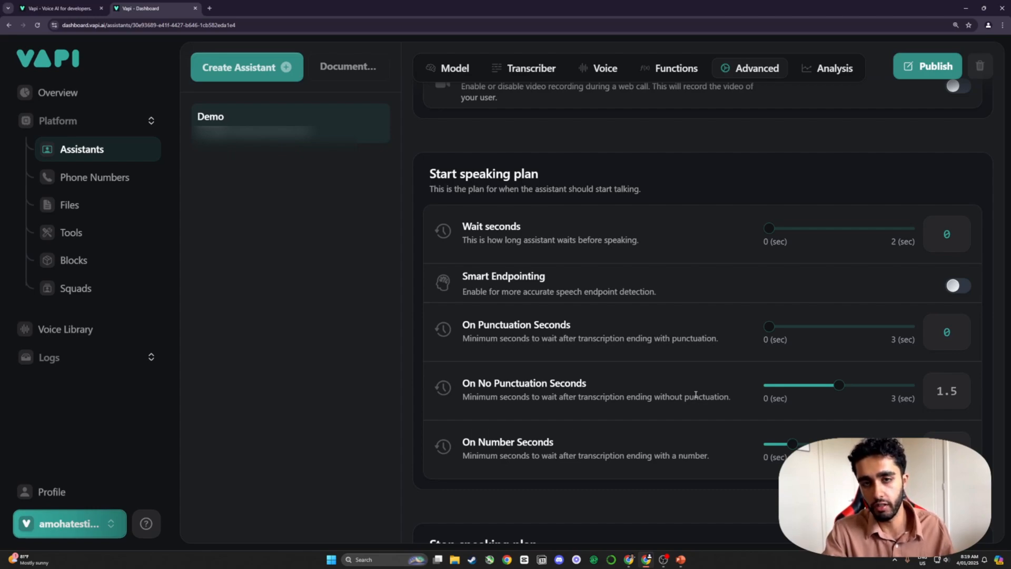
Step: Set On No Punctuation Seconds in the Start speaking plan to 1 and check the latency estimate
drag(839, 386, 817, 400)
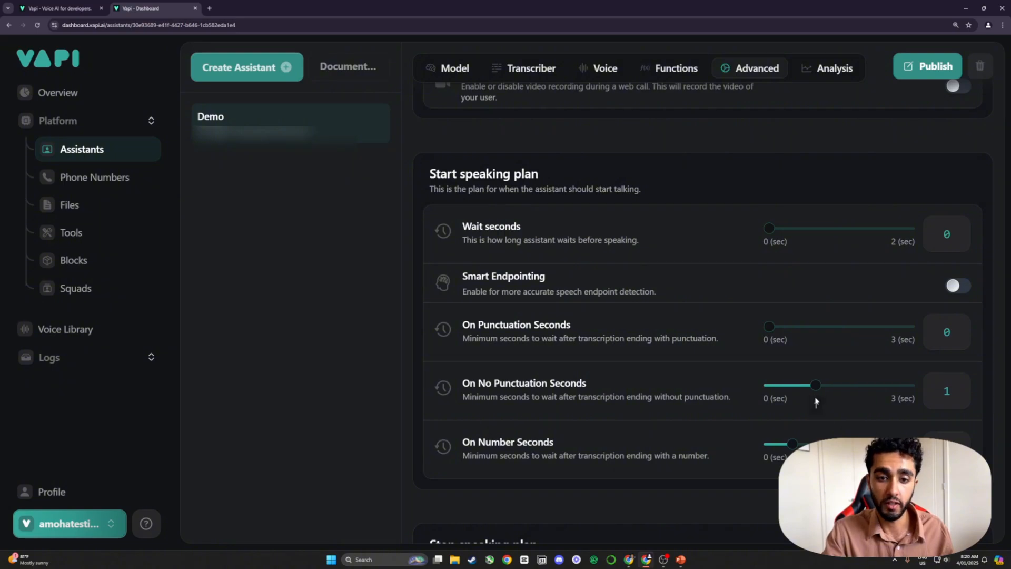
scroll(767, 416, up, 7)
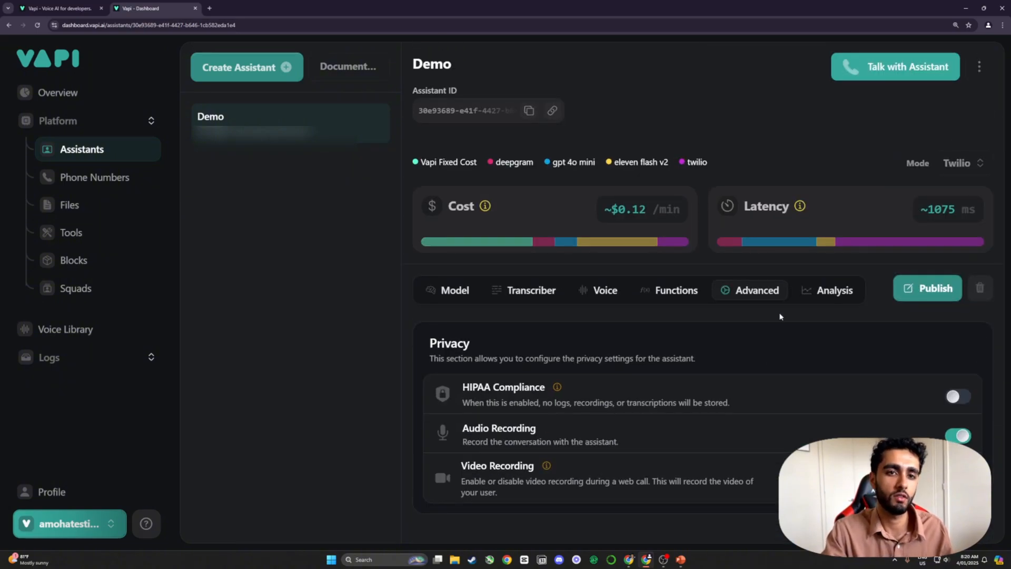
Step: Read the On Number Seconds description in the Start speaking plan and set its value to 0
scroll(817, 292, down, 7)
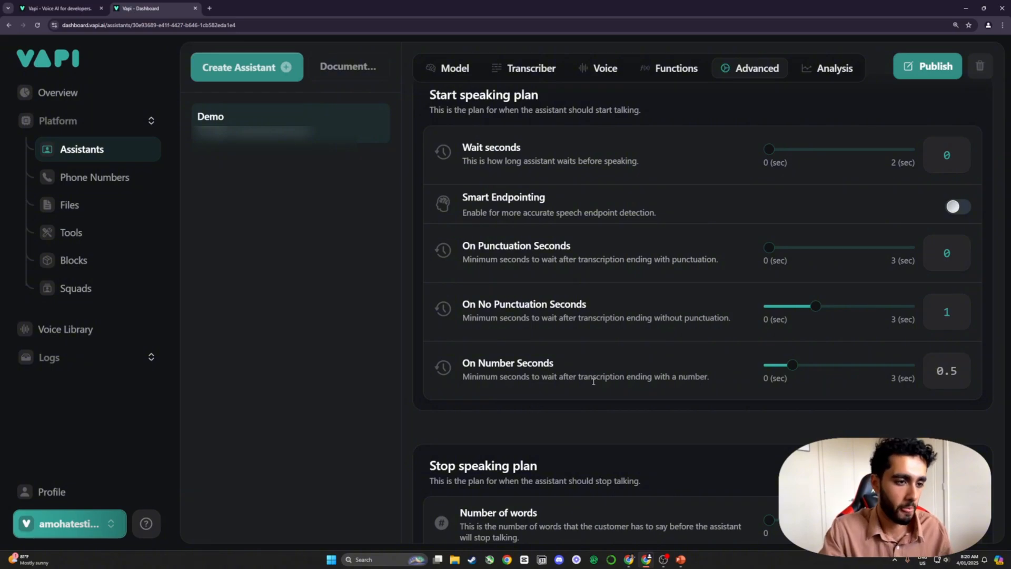
drag(477, 377, 708, 376)
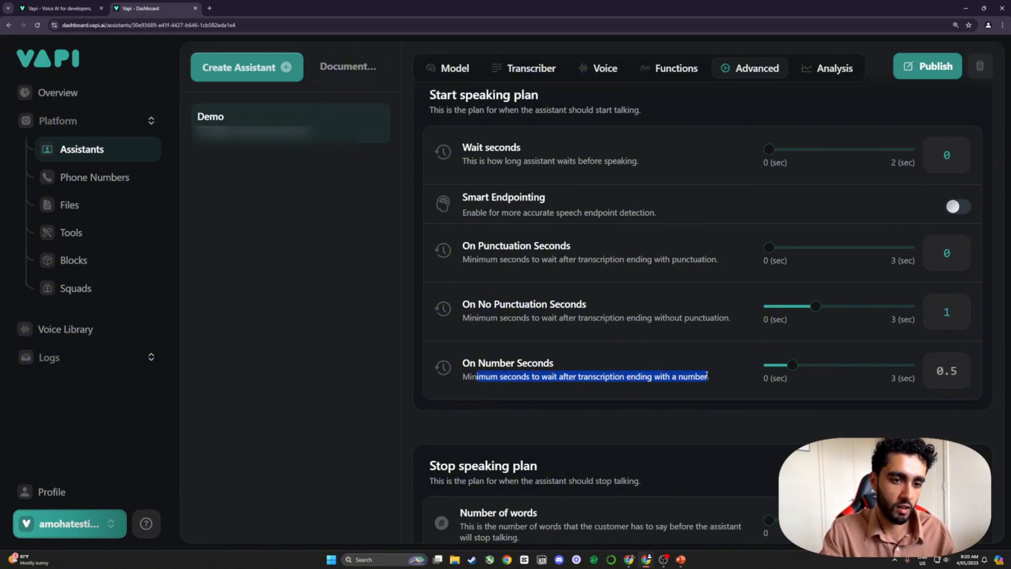
click(638, 390)
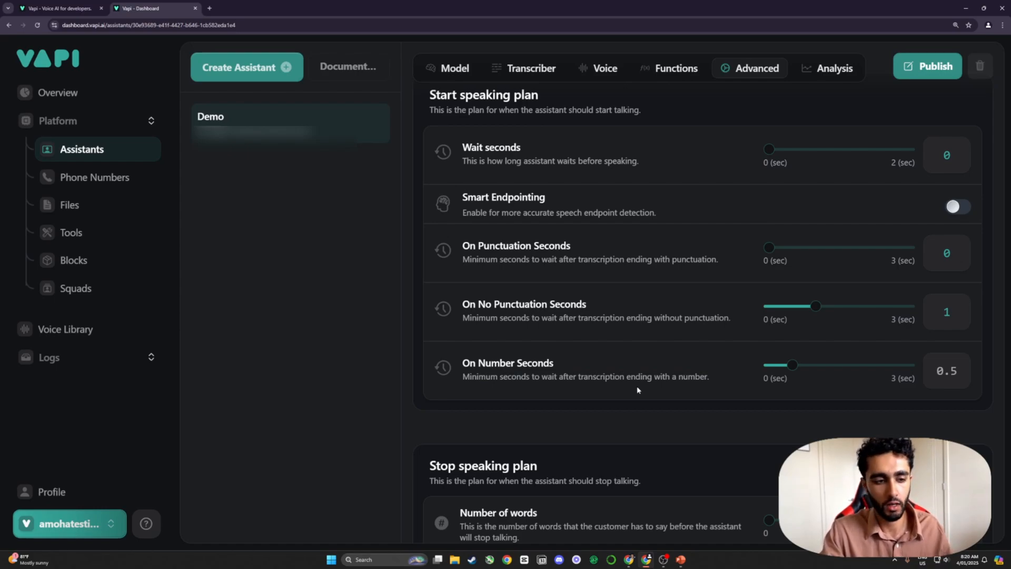
mouse_move(793, 372)
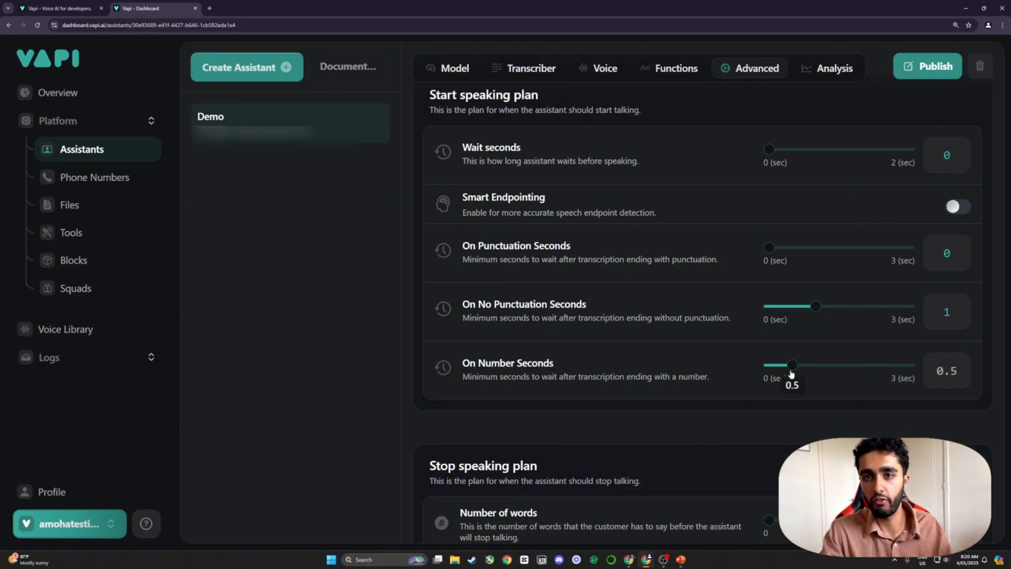
scroll(711, 390, up, 1)
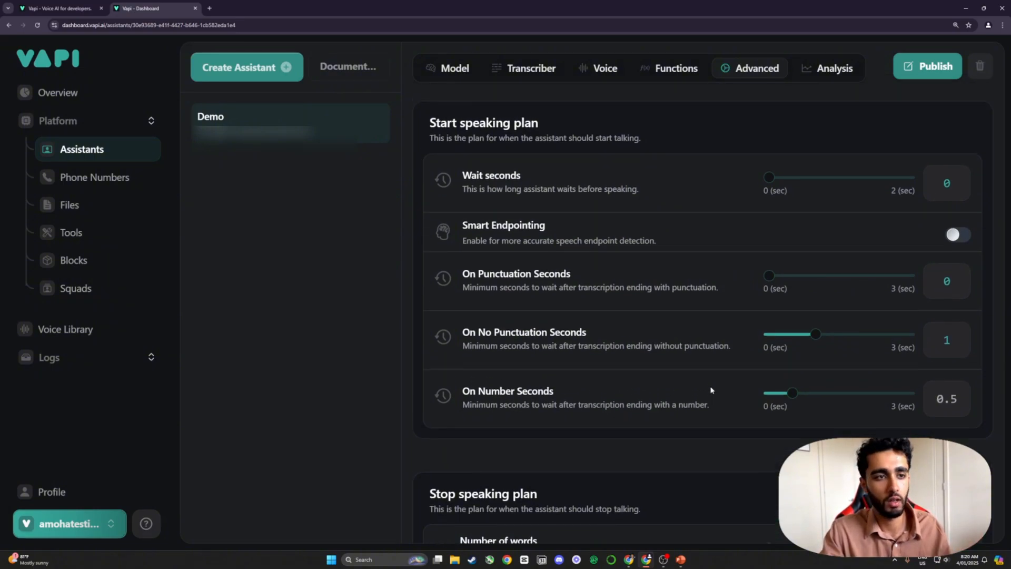
drag(475, 185, 578, 201)
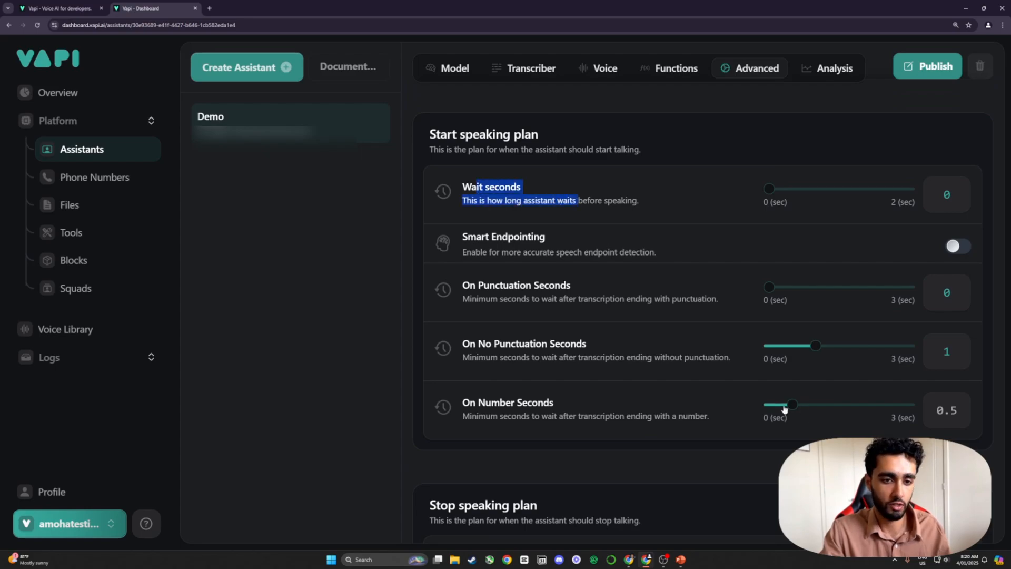
drag(784, 409, 755, 409)
click(714, 462)
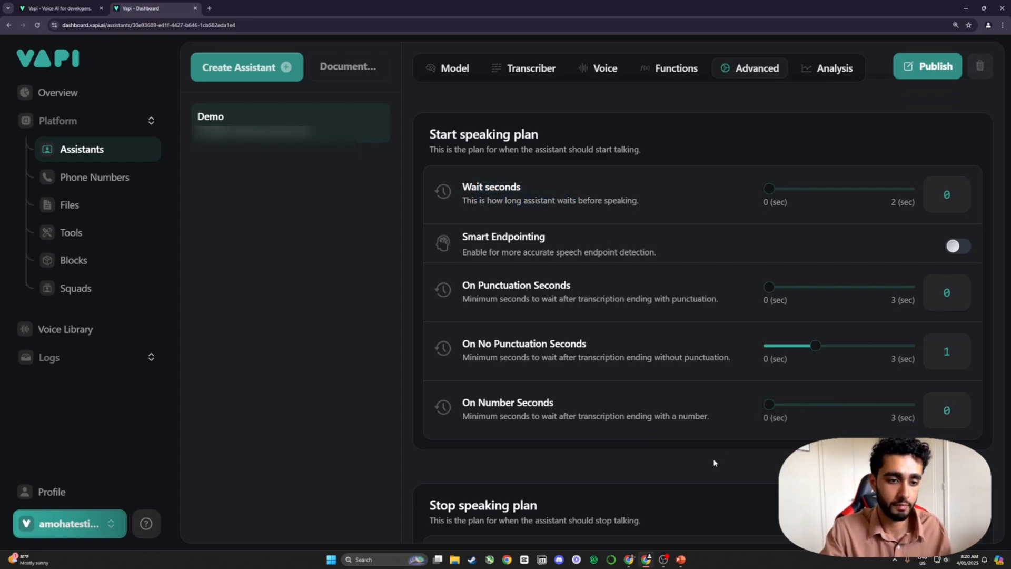
Step: Check the assistant's latency estimate and publish the Start speaking plan changes
scroll(833, 390, up, 8)
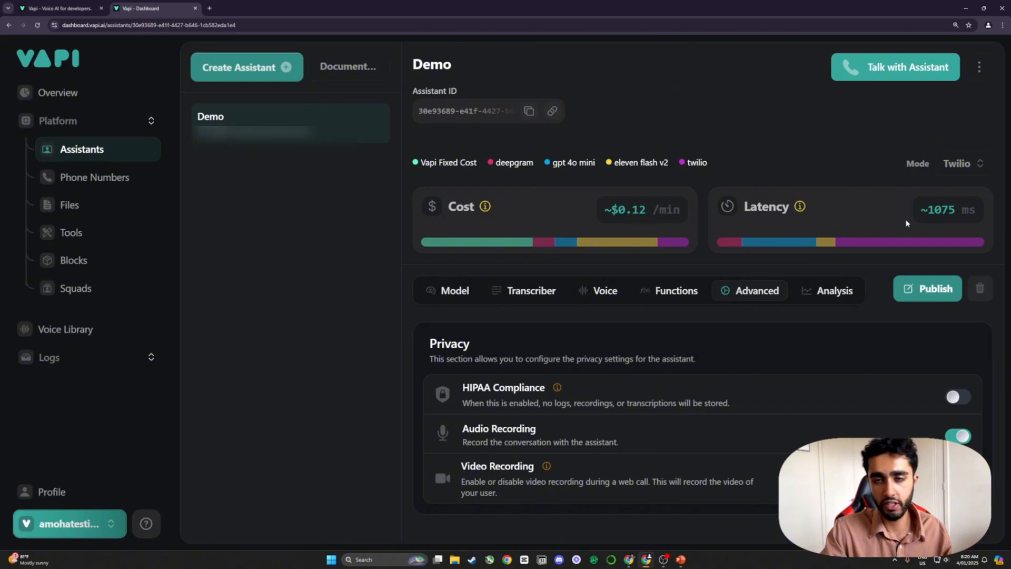
scroll(881, 234, down, 3)
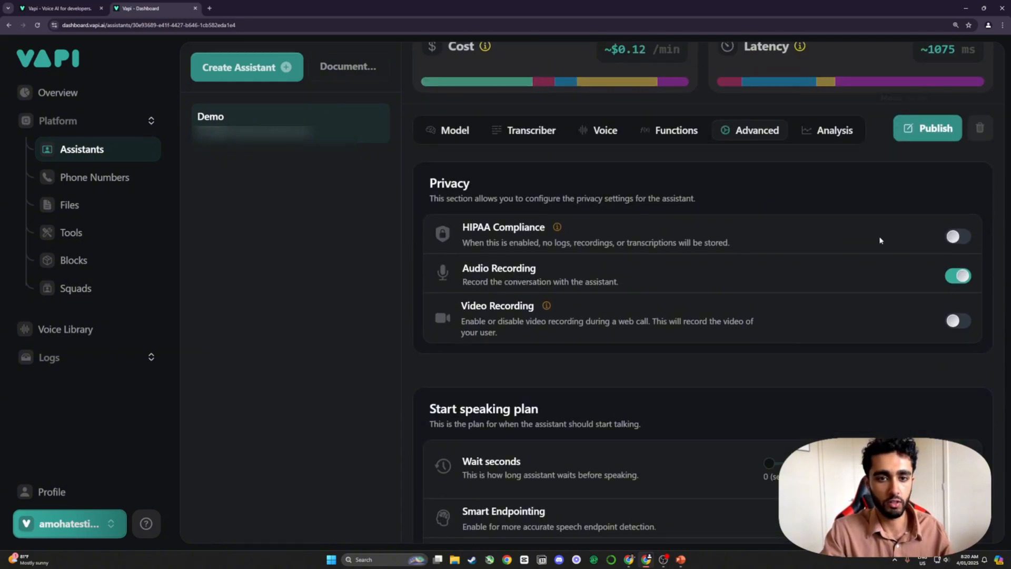
click(927, 131)
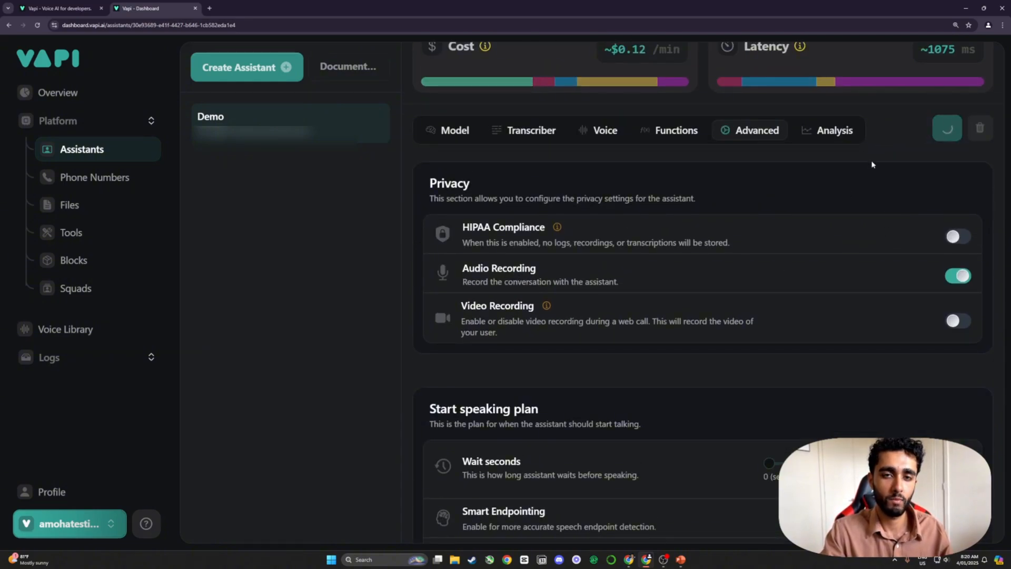
Step: Read the Number of words description in the Stop speaking plan and set its value to 3
scroll(851, 199, down, 12)
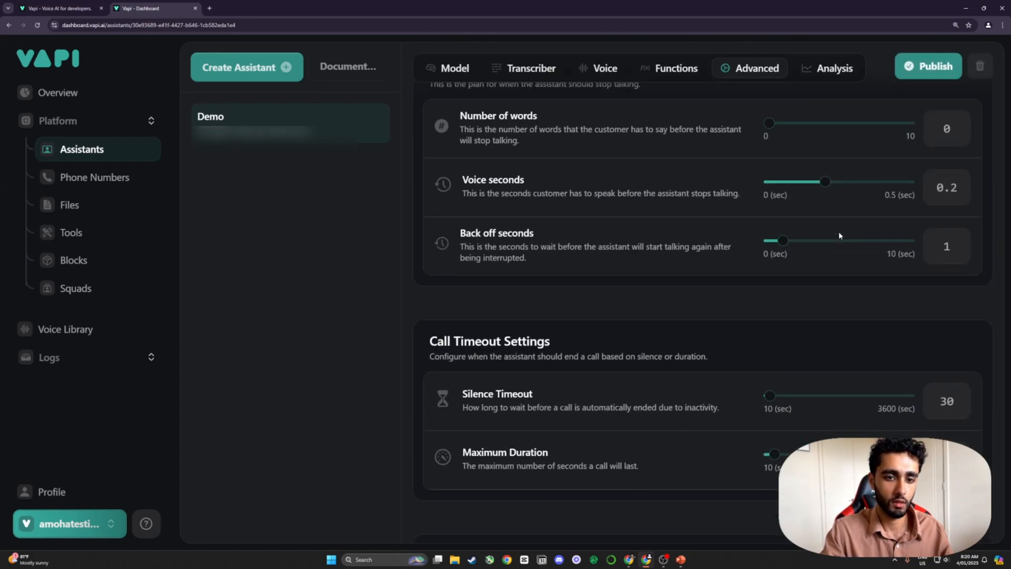
scroll(707, 224, up, 2)
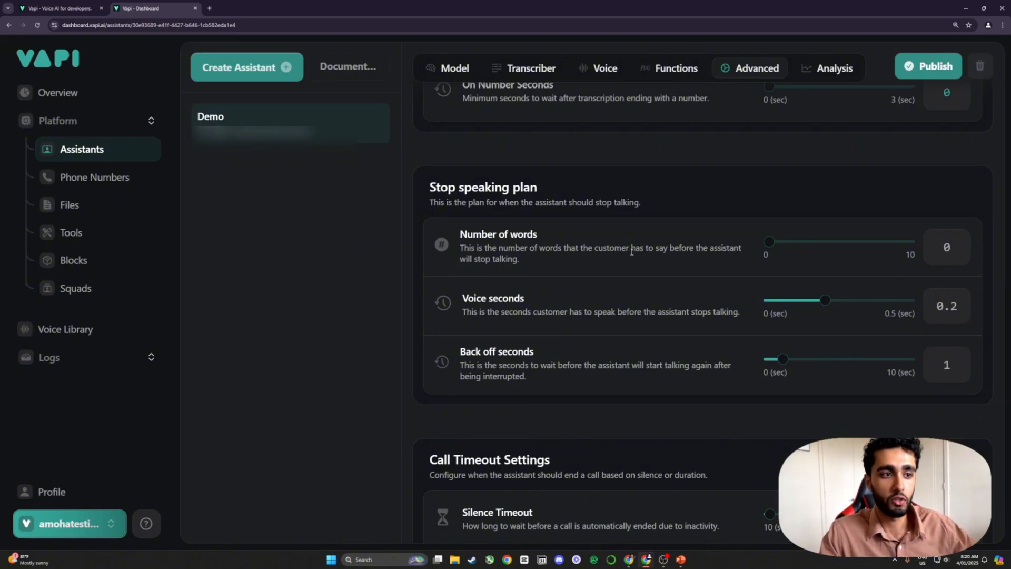
drag(484, 247, 505, 268)
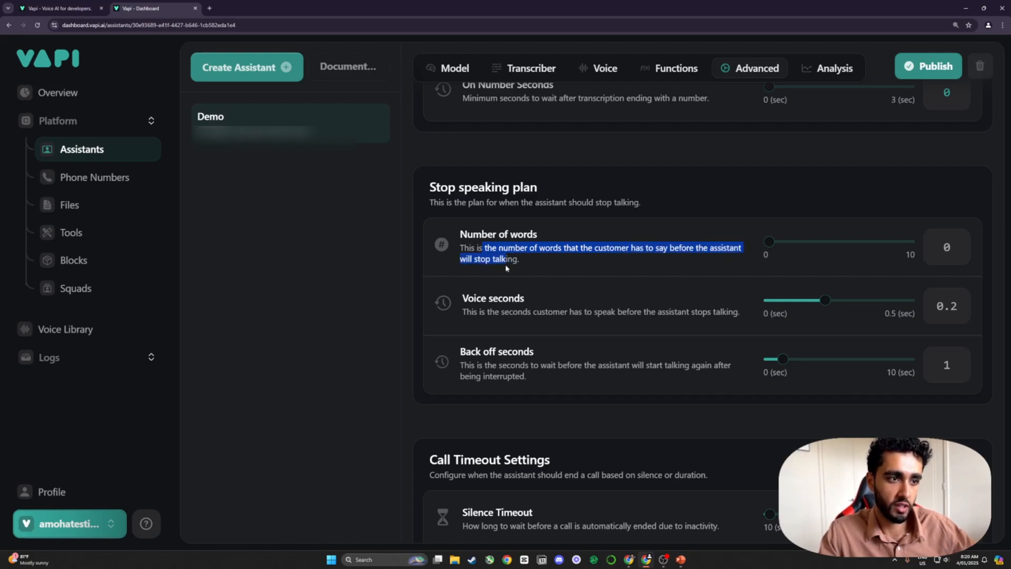
click(561, 267)
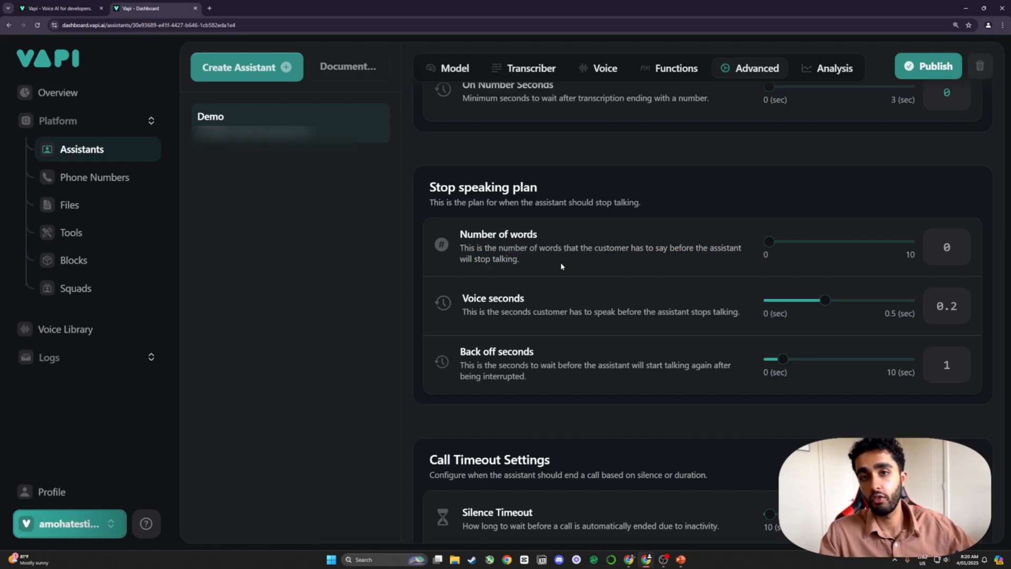
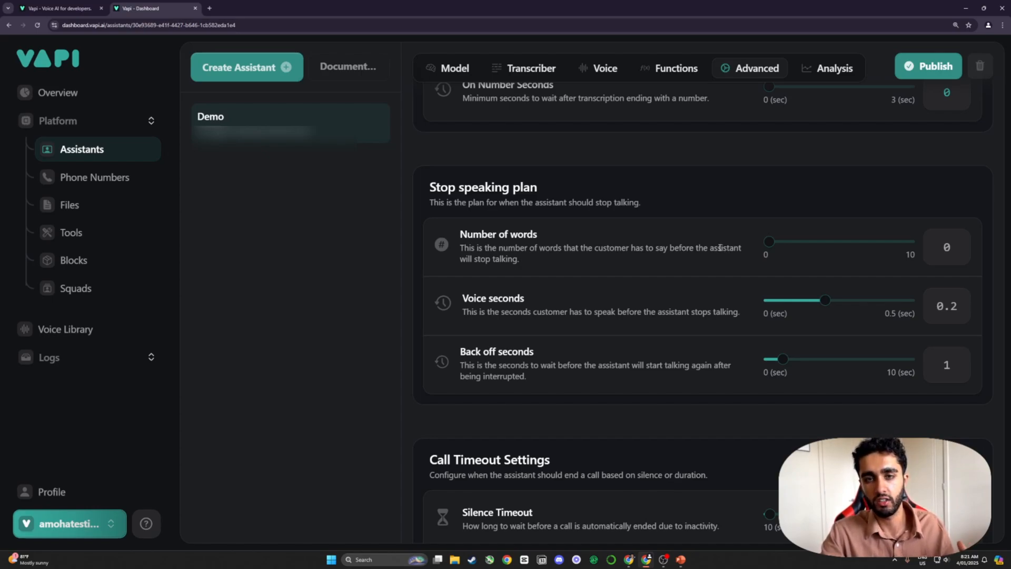
drag(774, 249, 802, 246)
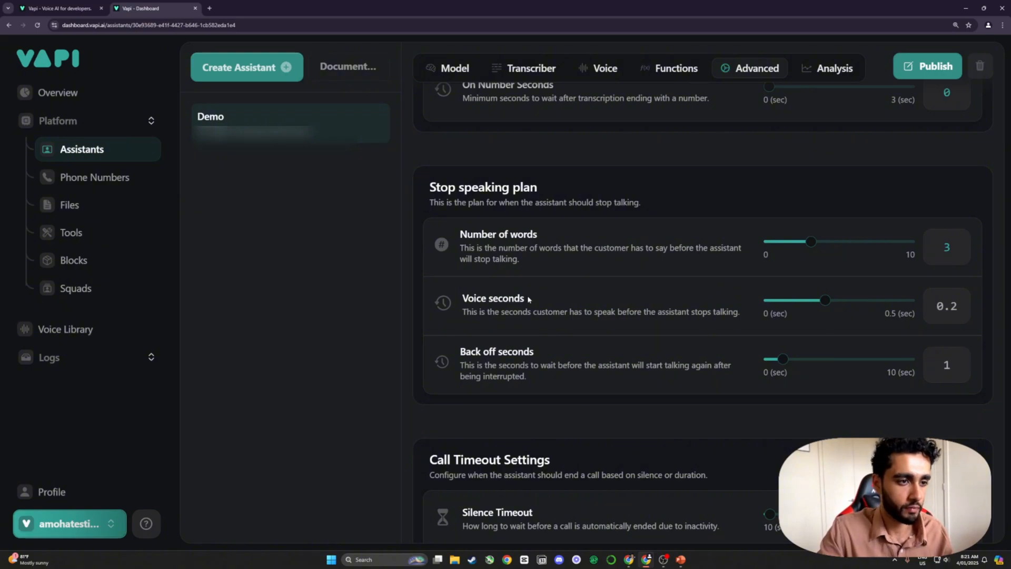
Step: Read the Voice seconds description in the Stop speaking plan, set its value to 0 and check the latency estimate
triple_click(473, 300)
drag(480, 312, 722, 312)
click(598, 331)
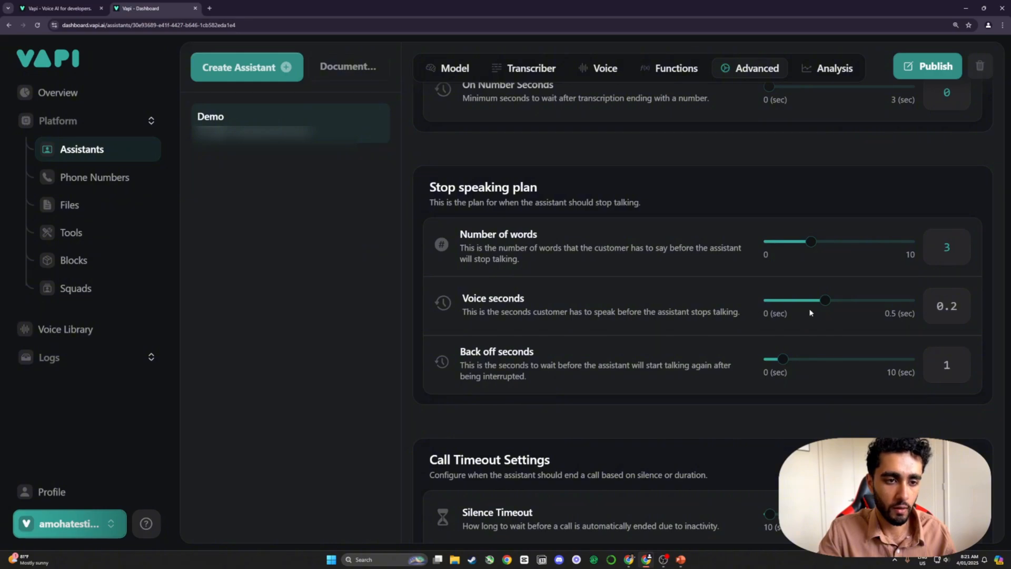
drag(824, 301, 747, 306)
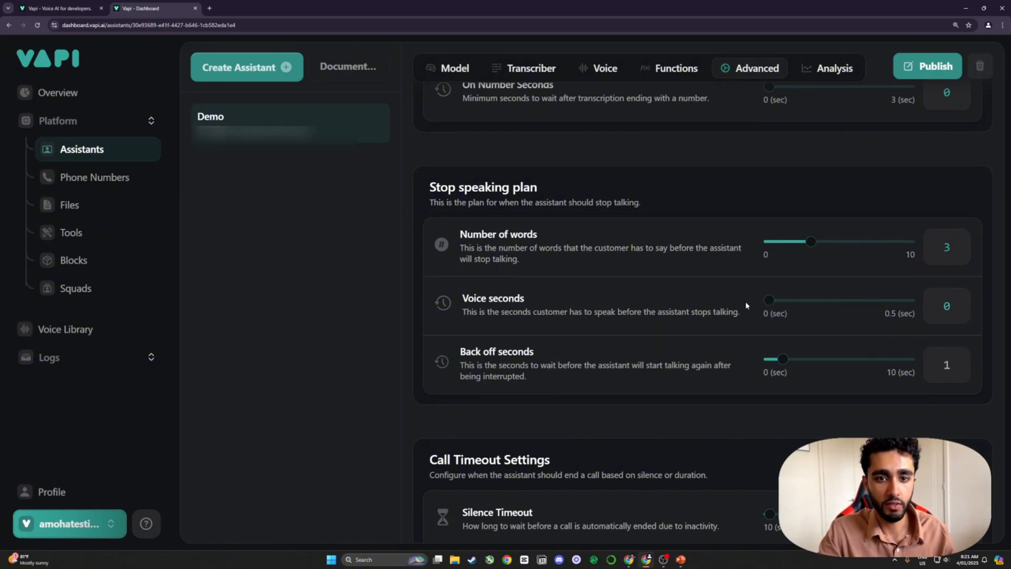
scroll(691, 325, up, 3)
scroll(654, 324, down, 3)
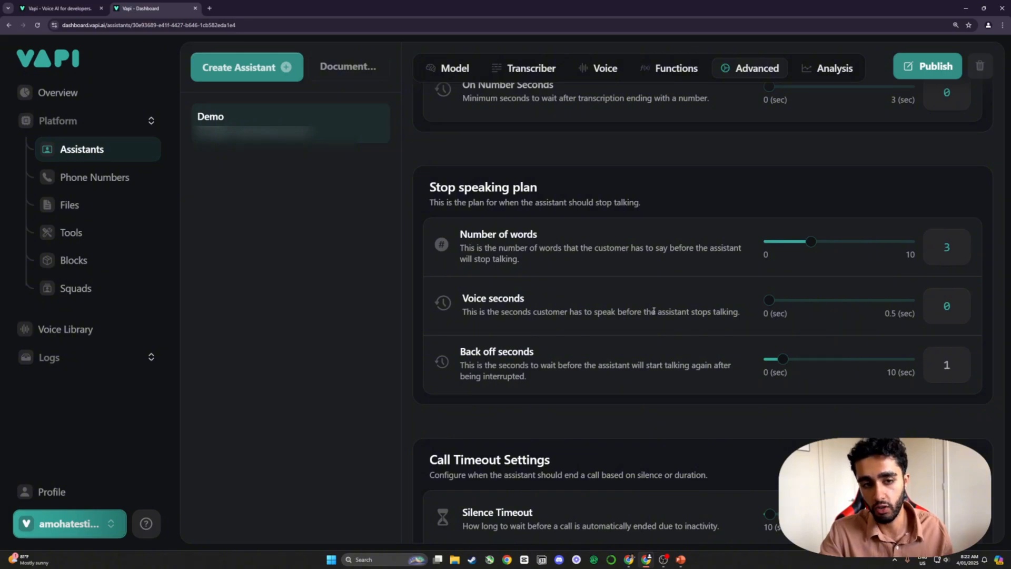
scroll(670, 316, up, 10)
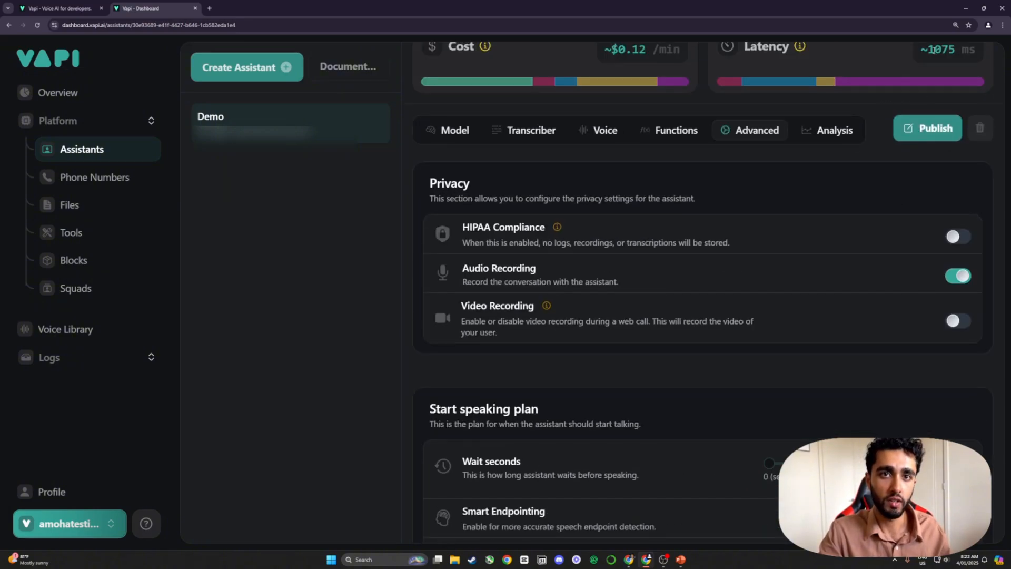
scroll(749, 339, down, 1)
scroll(748, 338, down, 8)
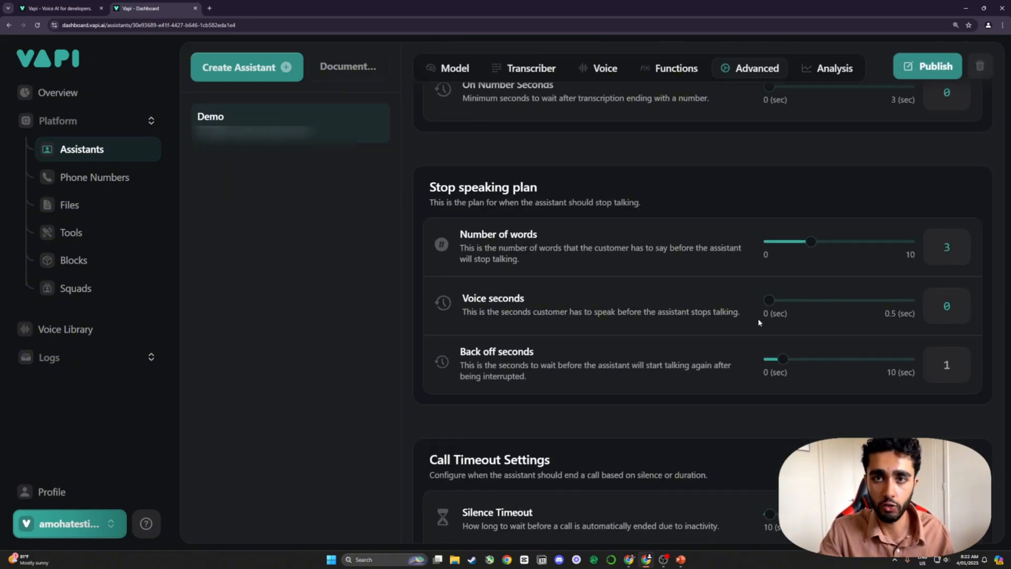
Step: Read the Back off seconds description in the Stop speaking plan, try a value of 0 and return it to 1
scroll(571, 348, down, 2)
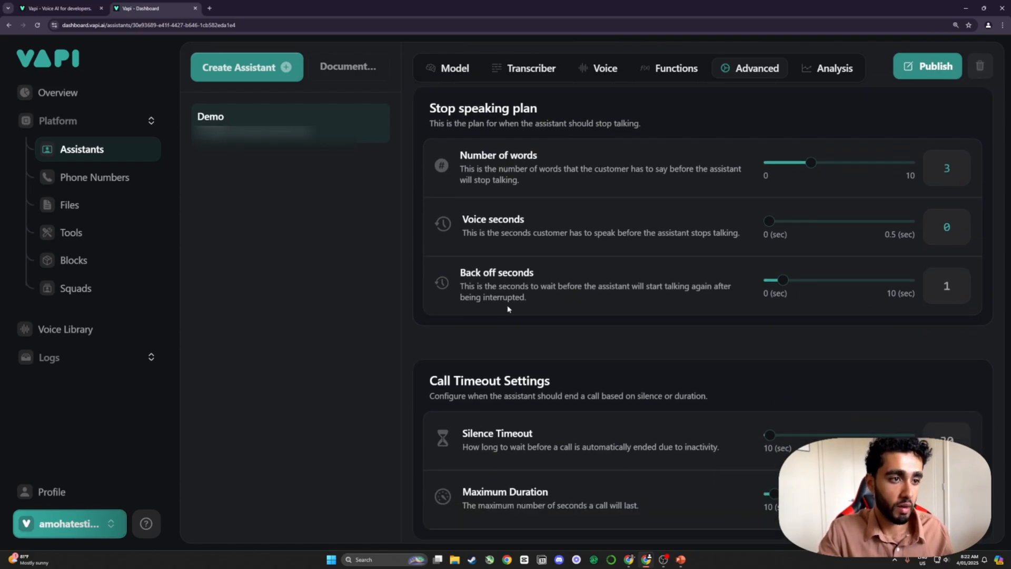
drag(589, 289, 510, 308)
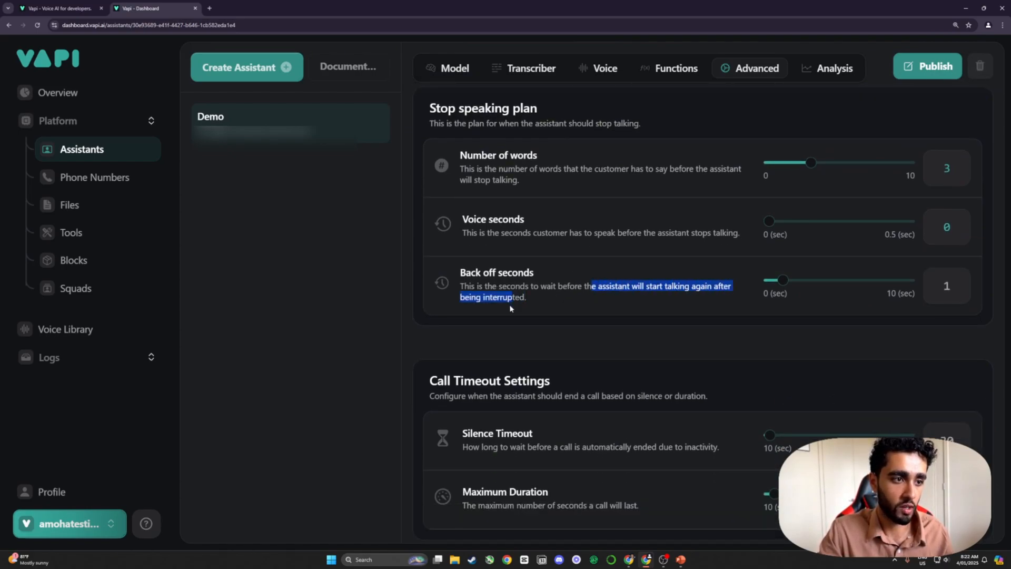
click(682, 322)
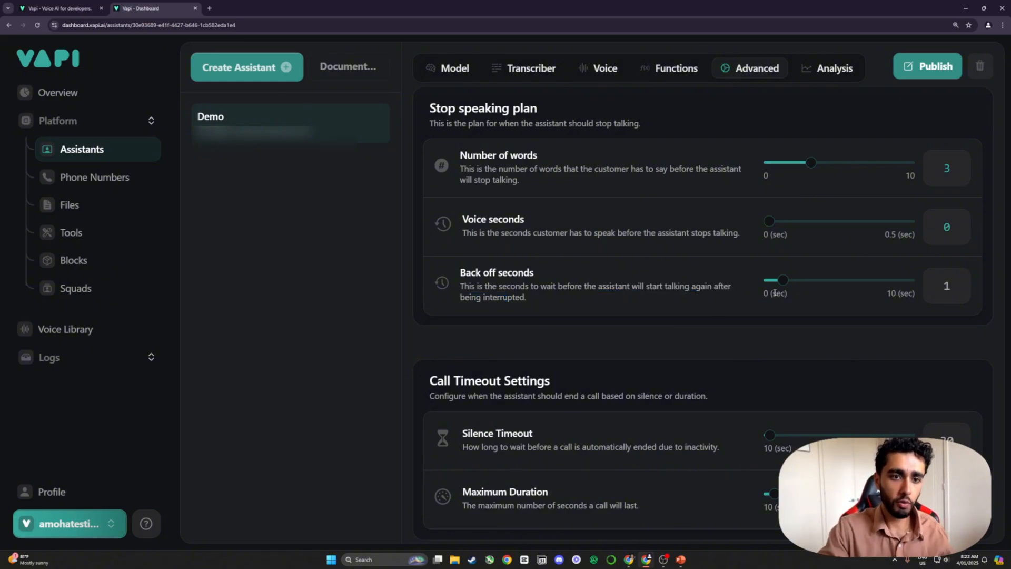
drag(783, 281, 768, 284)
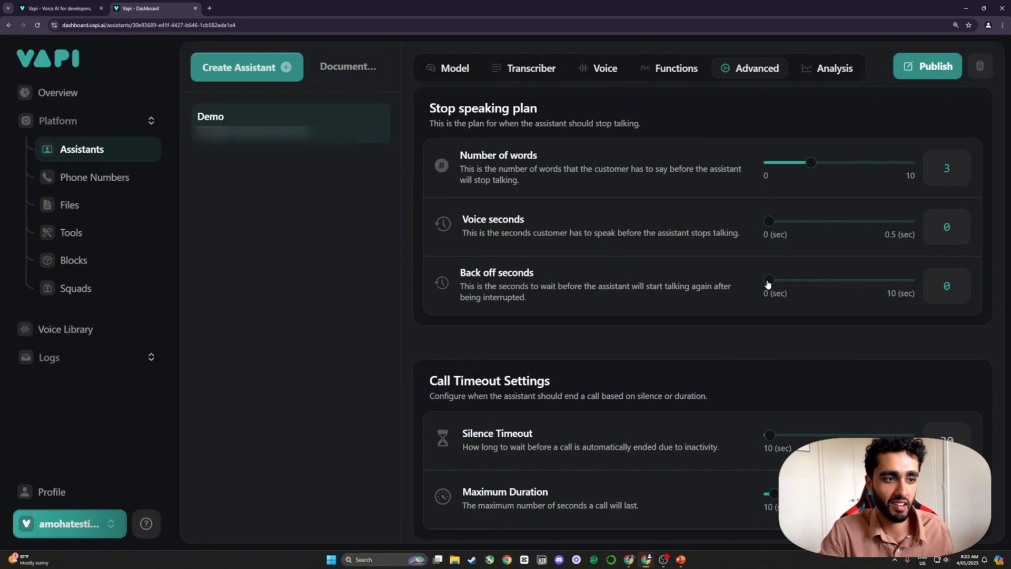
drag(768, 283, 782, 284)
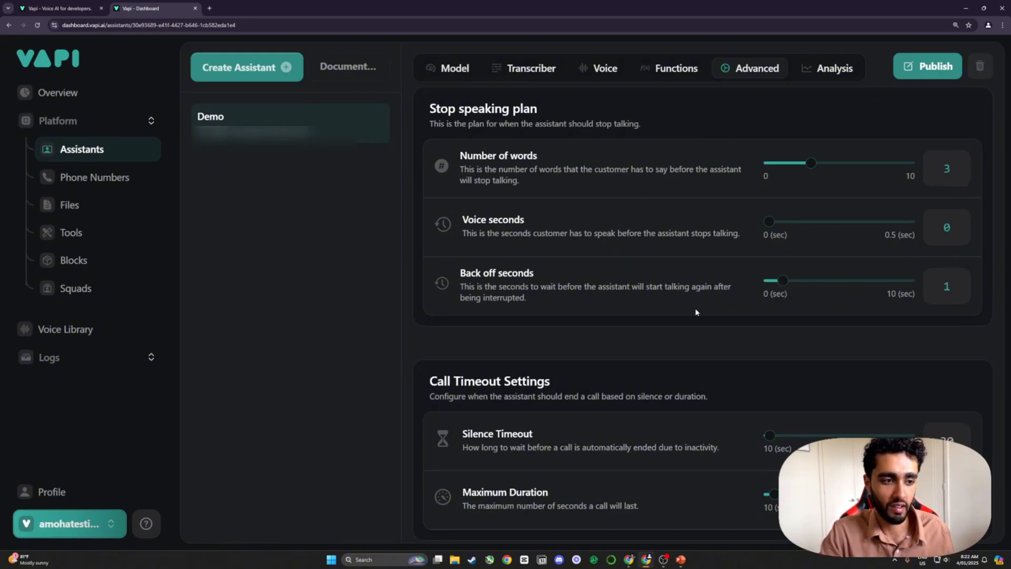
Step: Review the Start and Stop speaking plan timings against the assistant's latency estimate
scroll(696, 312, up, 6)
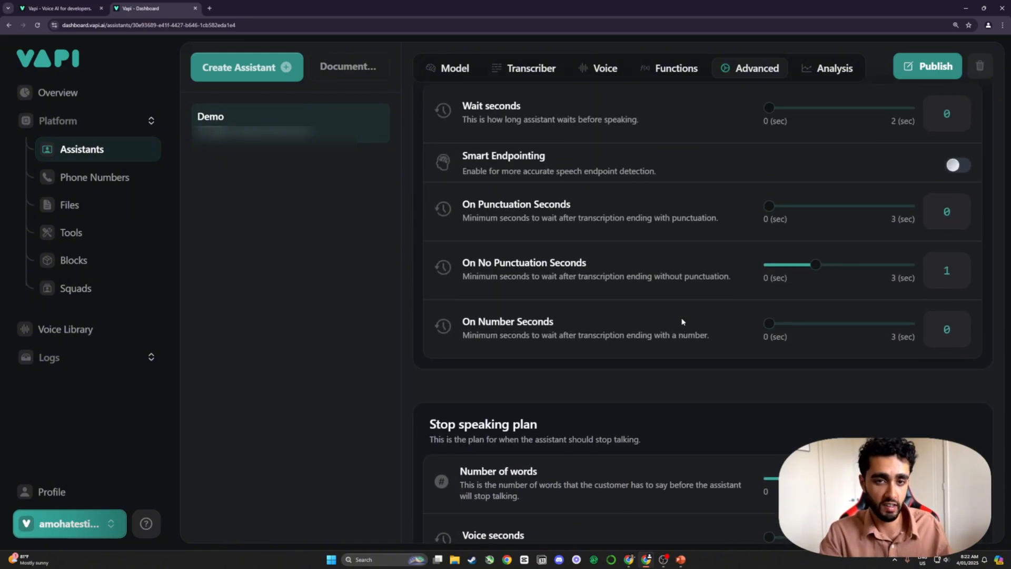
scroll(680, 322, up, 2)
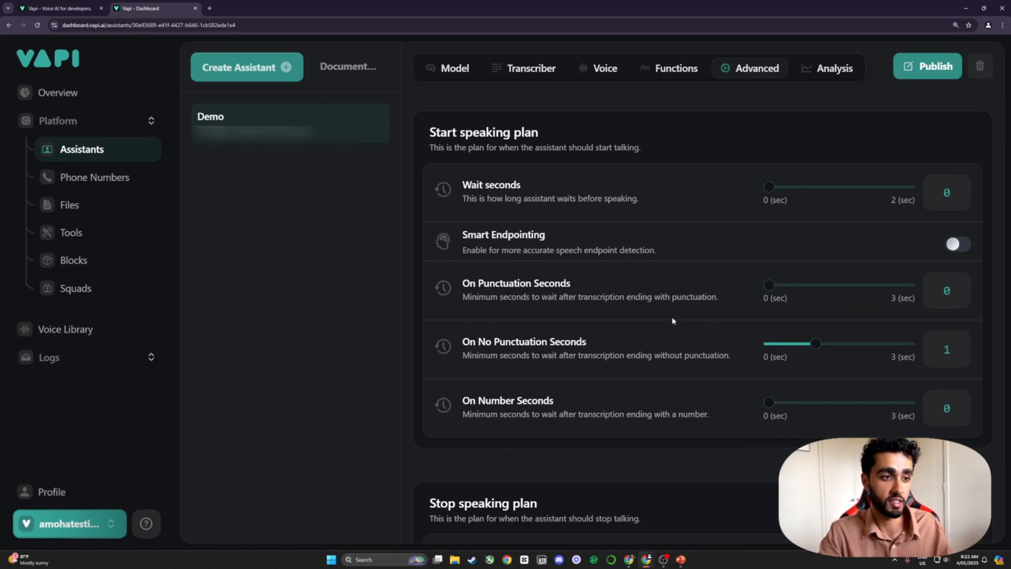
scroll(672, 320, down, 5)
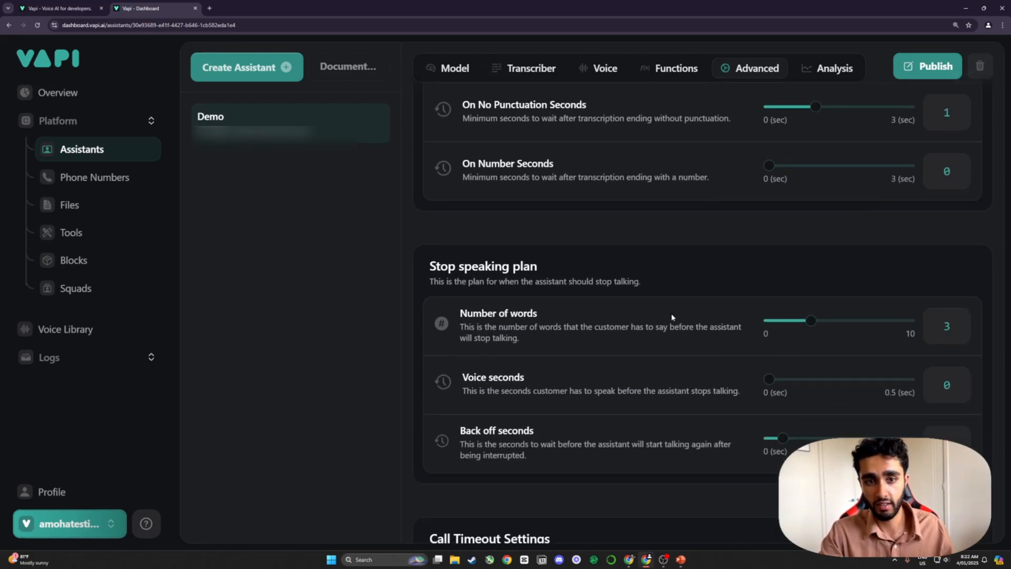
scroll(671, 316, down, 2)
scroll(671, 316, up, 15)
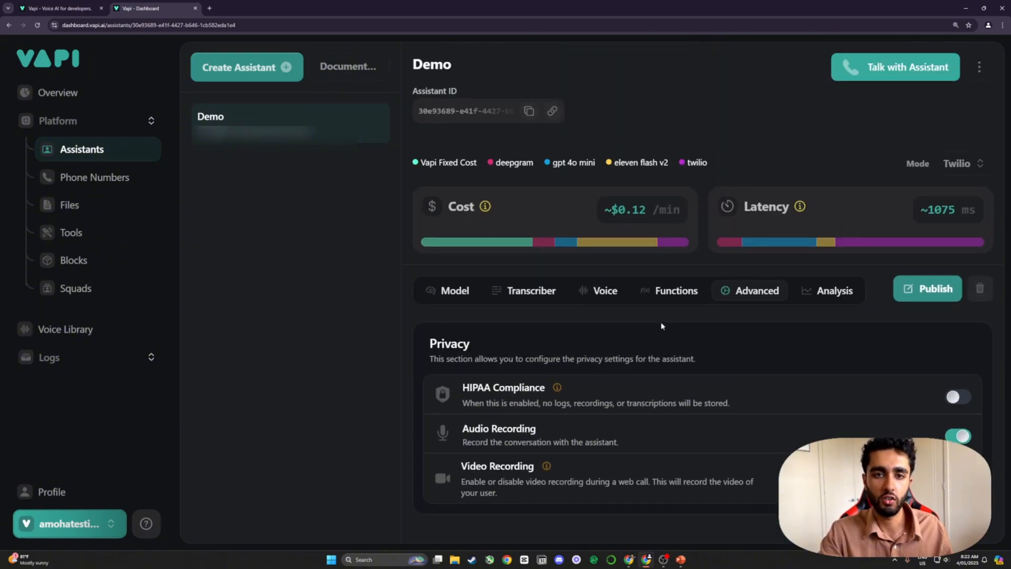
drag(928, 210, 956, 209)
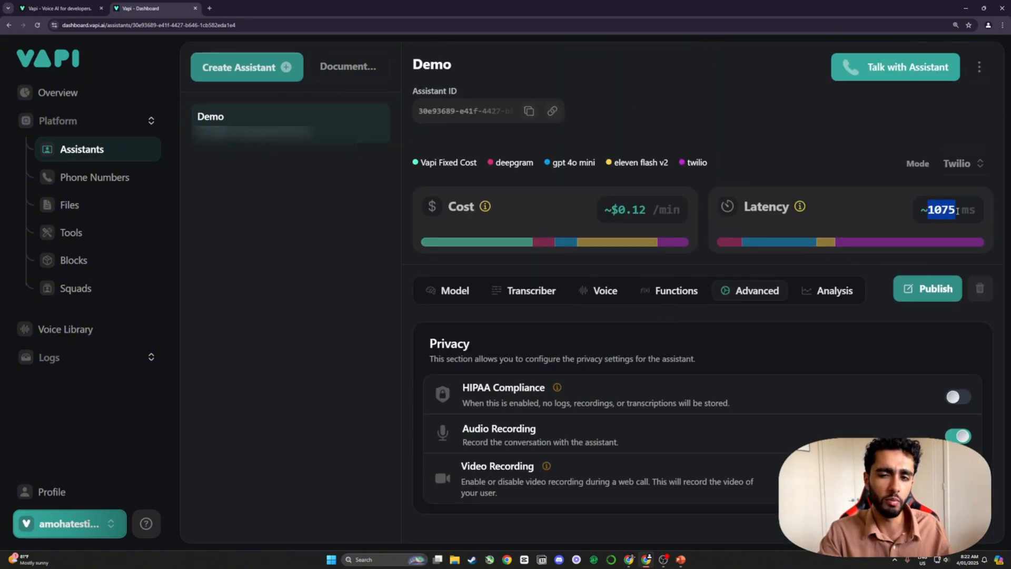
click(742, 343)
Step: Publish the assistant with the Stop speaking plan changes and bring up the Call Timeout Settings
scroll(742, 343, down, 15)
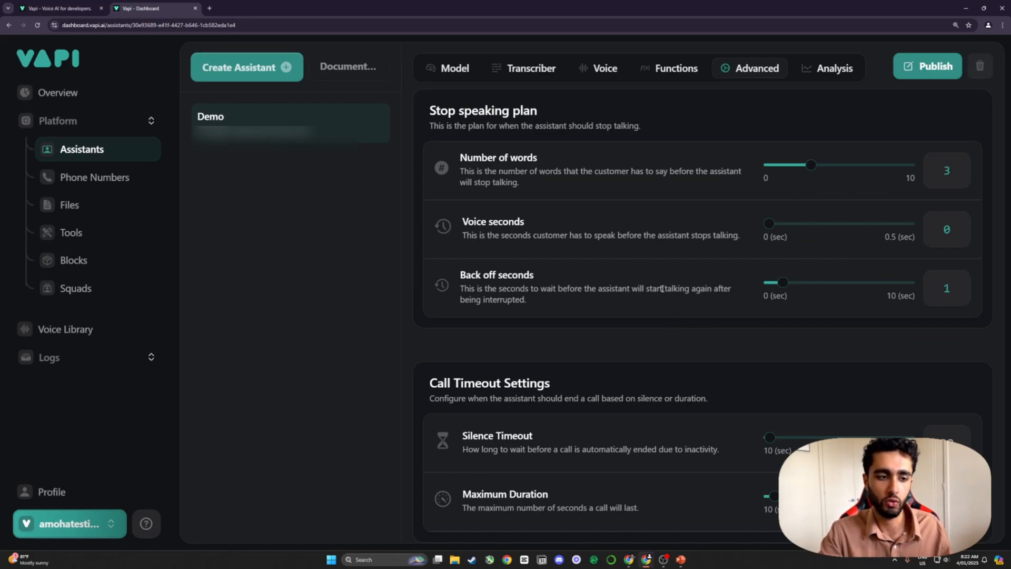
click(928, 66)
scroll(698, 284, down, 4)
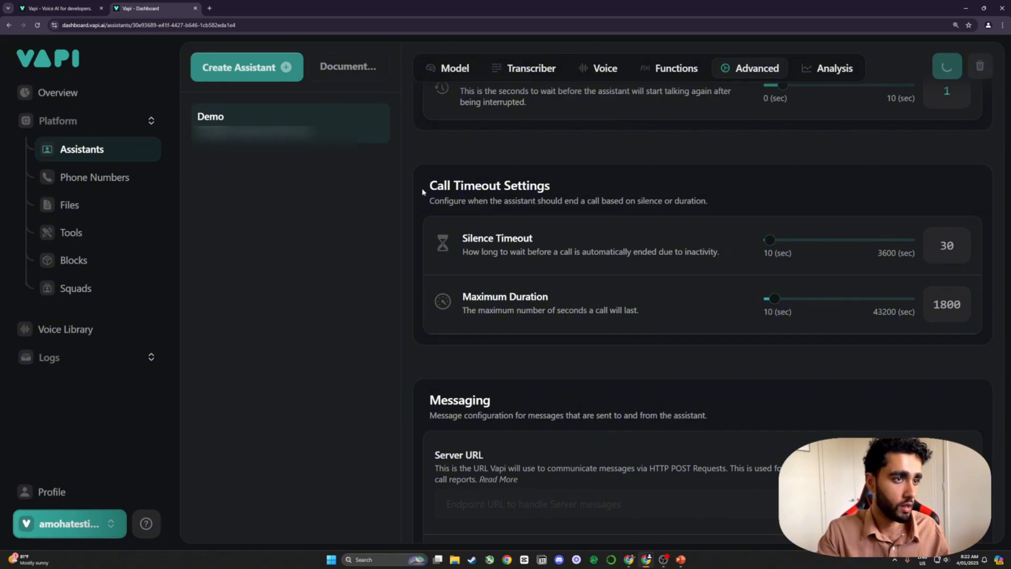
Step: Read the Call Timeout Settings and Silence Timeout descriptions and look back over the Start speaking plan
drag(445, 202, 713, 199)
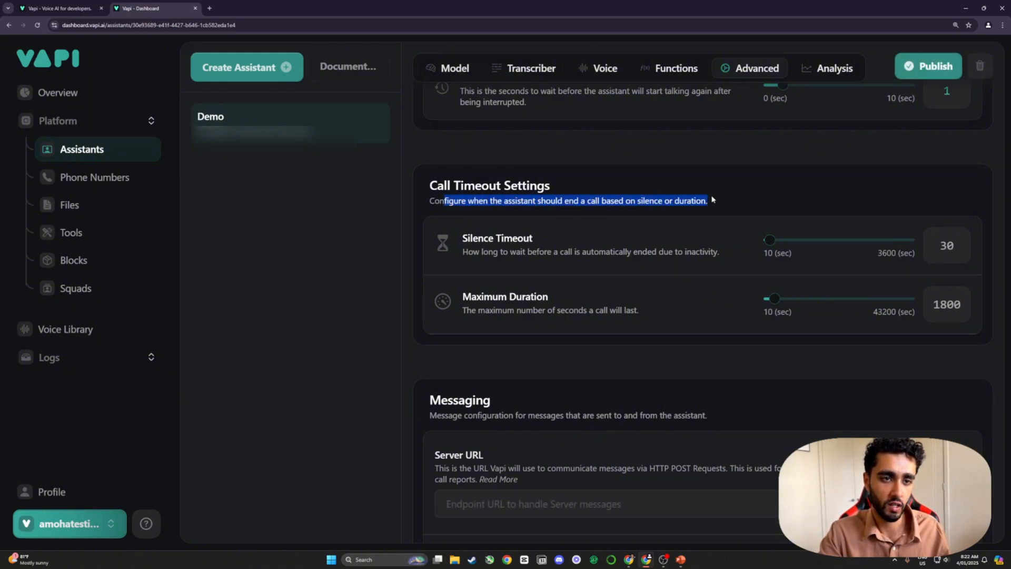
drag(483, 252, 720, 258)
click(683, 256)
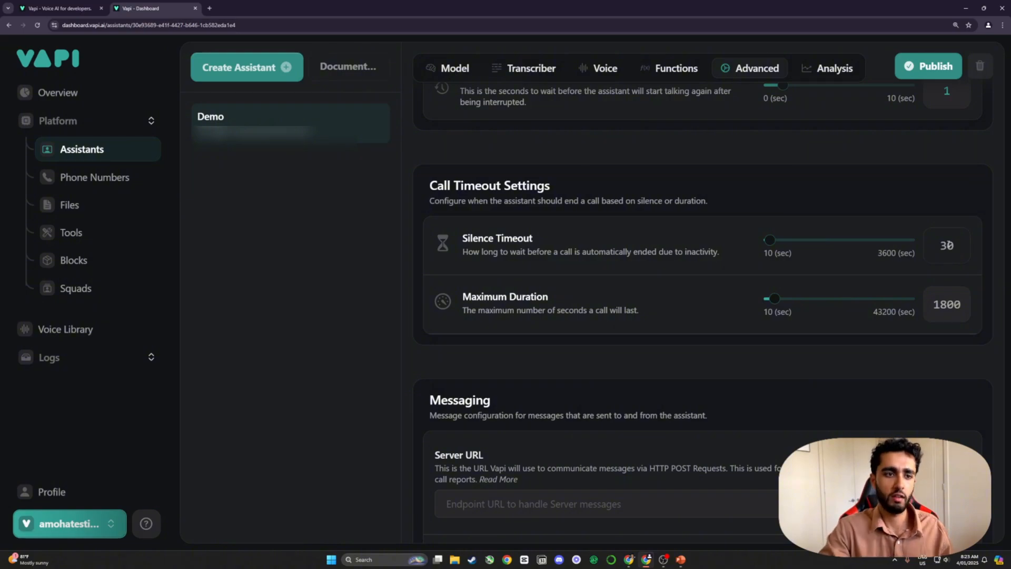
scroll(706, 420, up, 15)
scroll(728, 433, down, 5)
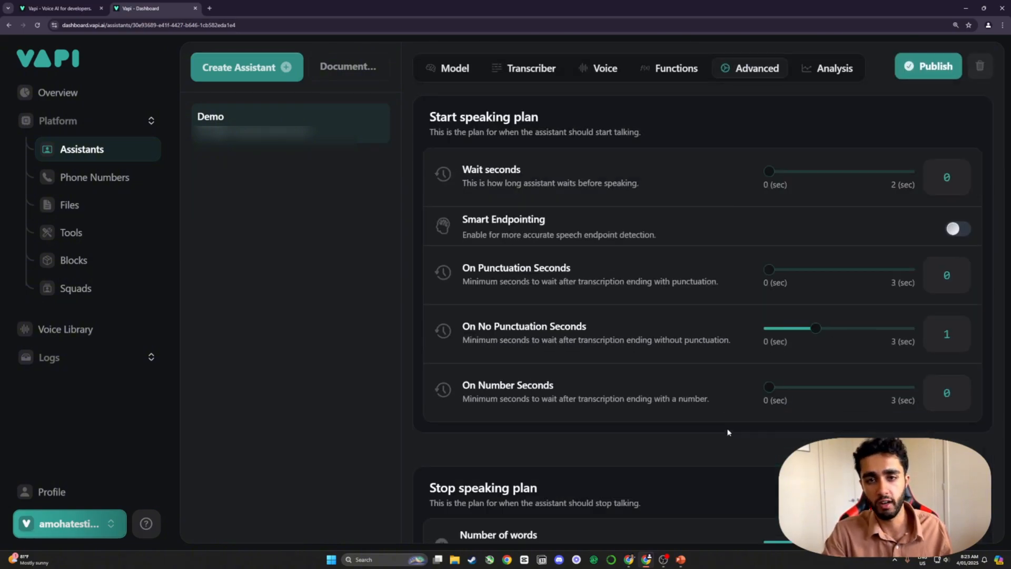
Step: Set the Silence Timeout in the Call Timeout Settings to 60 seconds
scroll(729, 433, down, 10)
double_click(946, 246)
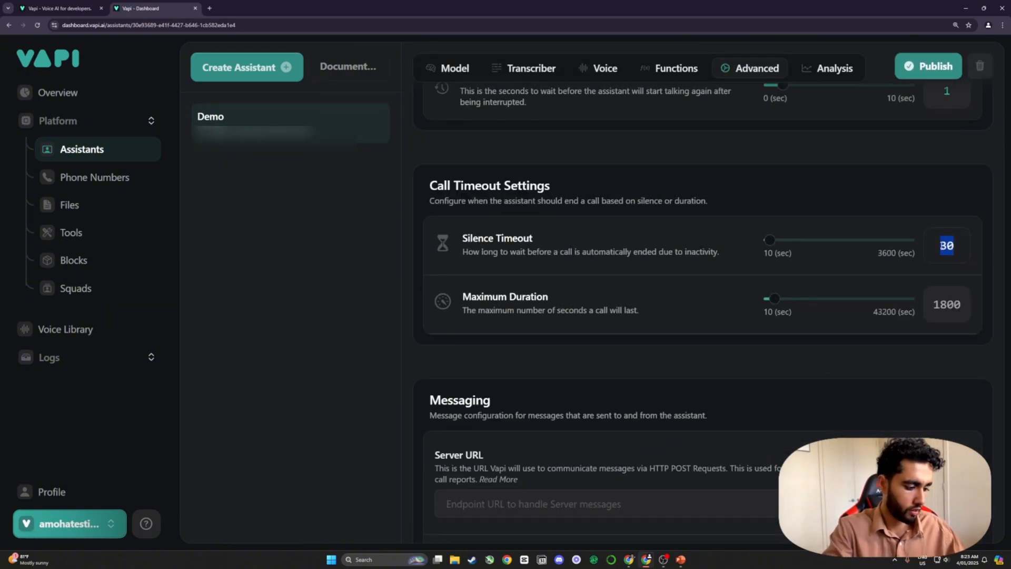
click(953, 247)
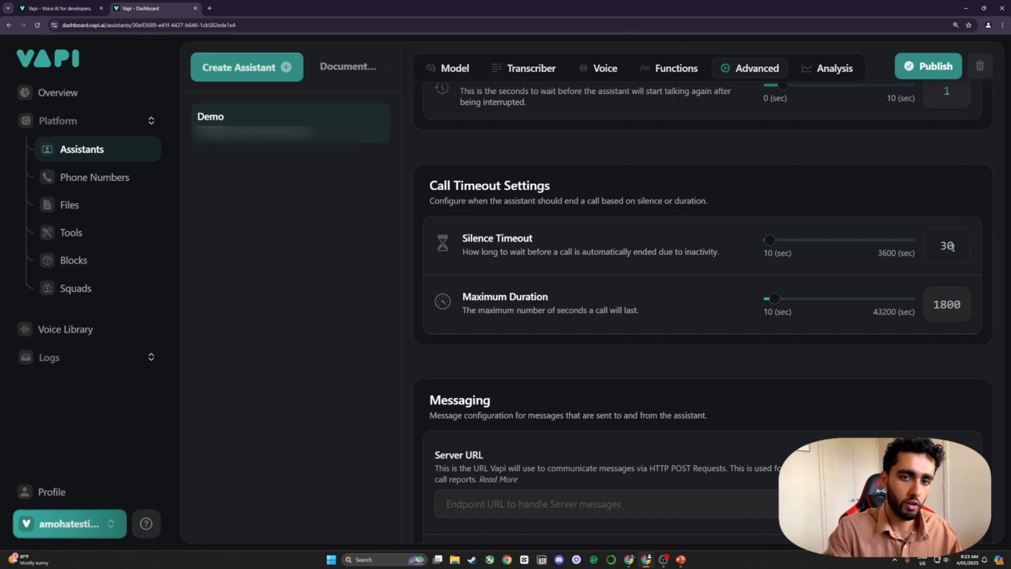
drag(768, 241, 767, 246)
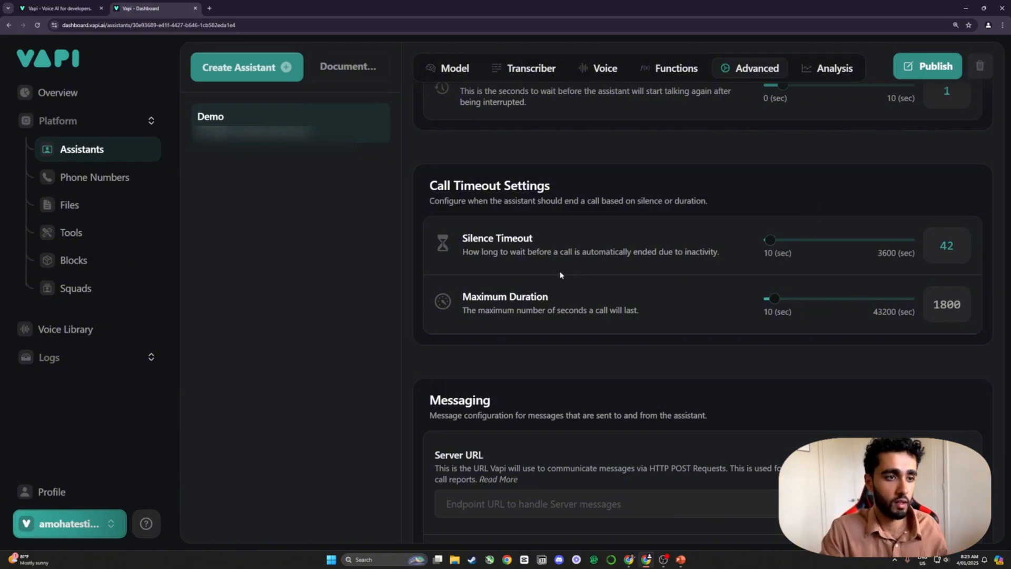
drag(489, 253, 658, 253)
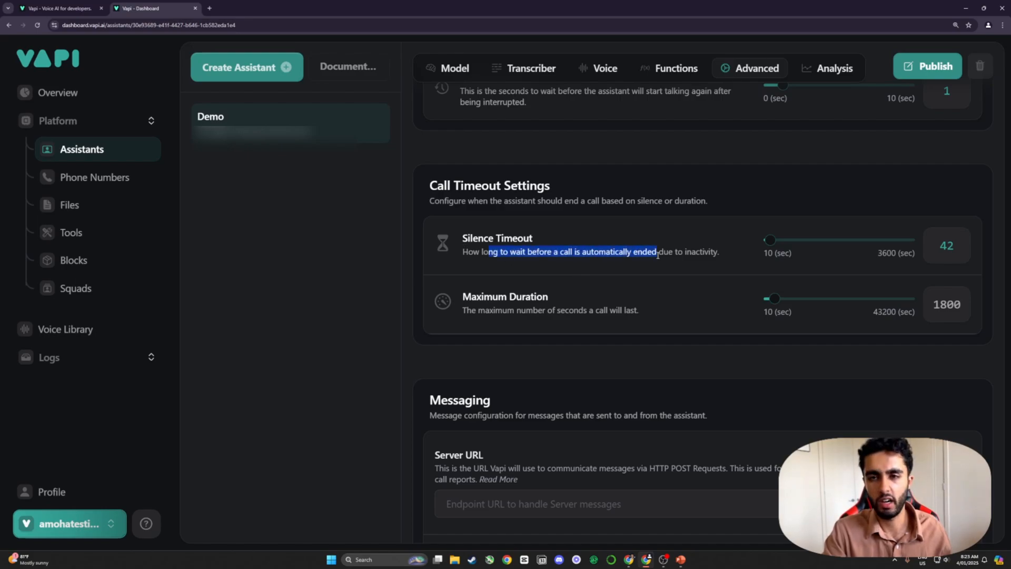
drag(769, 247, 767, 252)
click(772, 203)
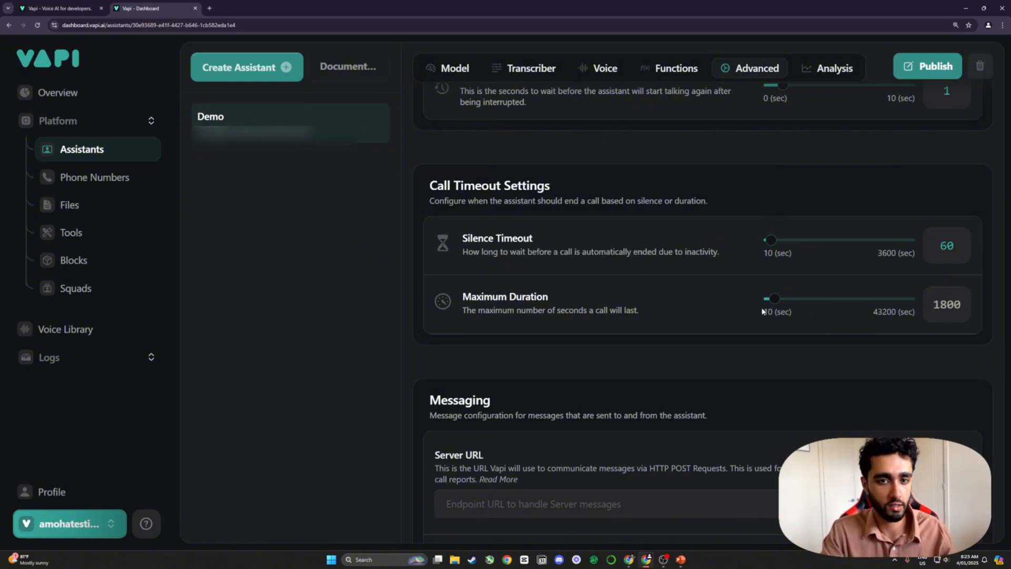
Step: Examine the Maximum Duration limit and its allowed range in the Call Timeout Settings
click(967, 305)
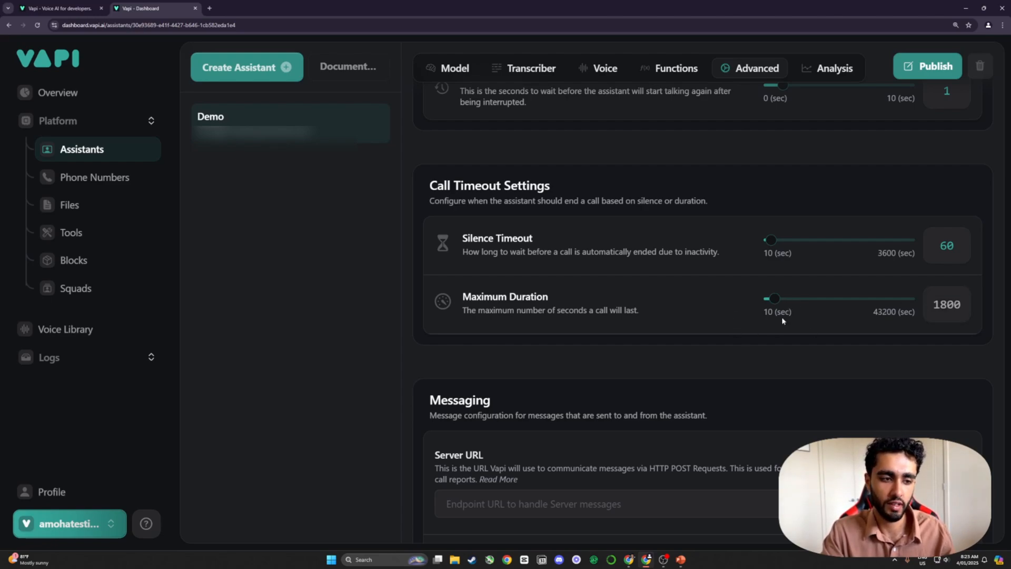
drag(936, 311, 975, 302)
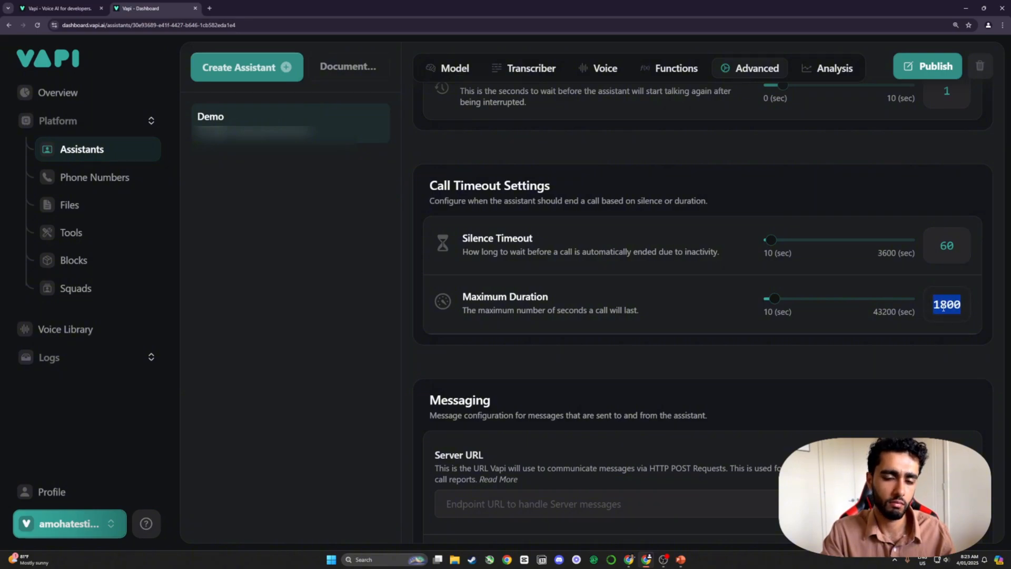
click(900, 345)
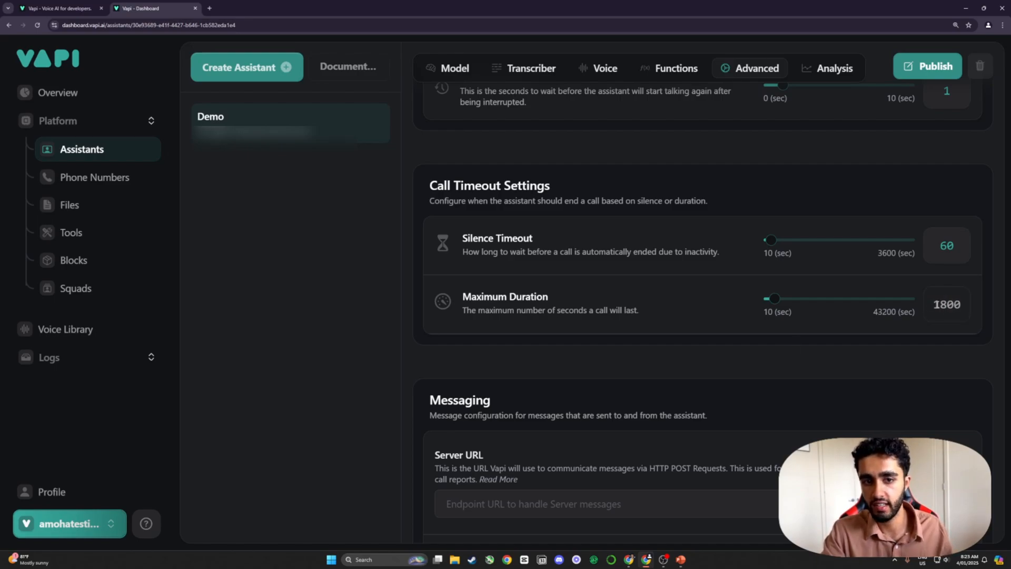
drag(935, 305, 982, 307)
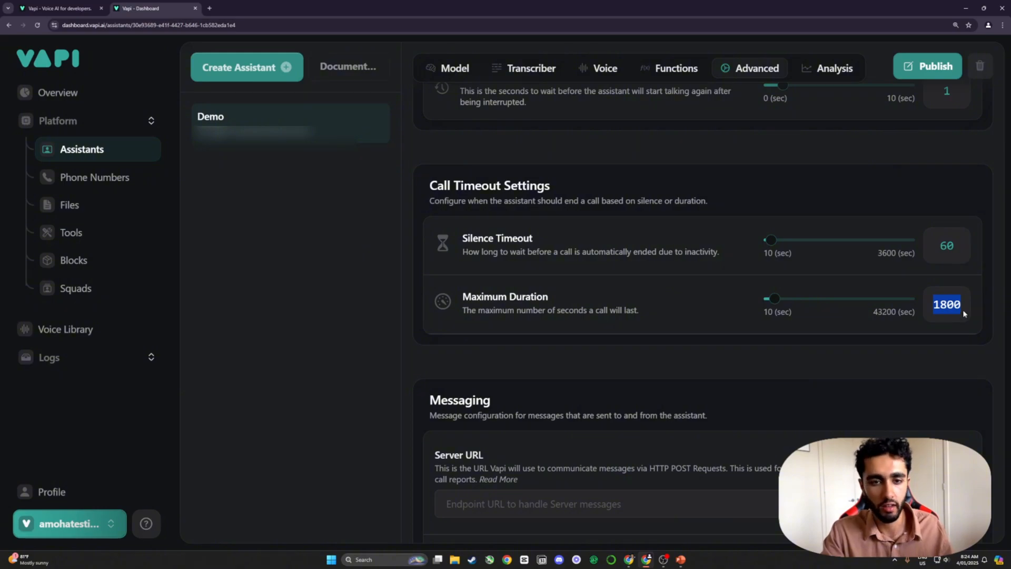
click(770, 380)
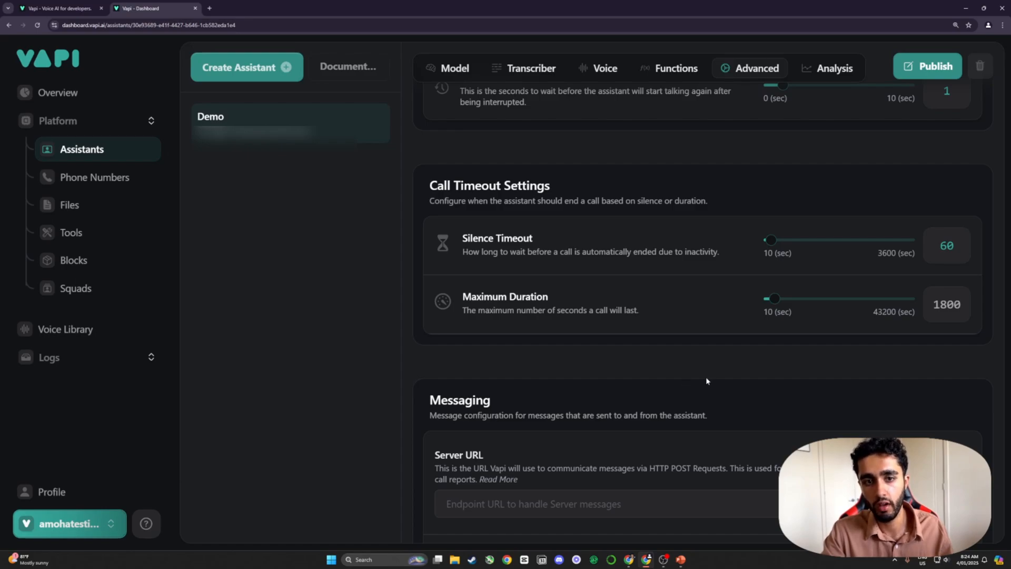
Step: Review the speaking plan and privacy settings alongside the Maximum Duration limit
scroll(706, 377, up, 15)
scroll(677, 356, down, 8)
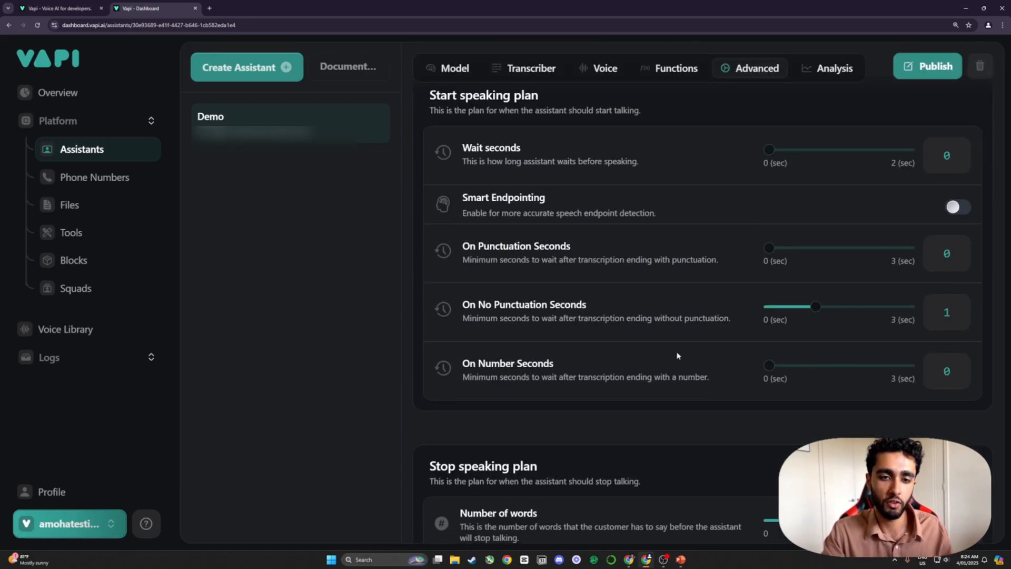
scroll(701, 356, down, 7)
drag(931, 265, 965, 265)
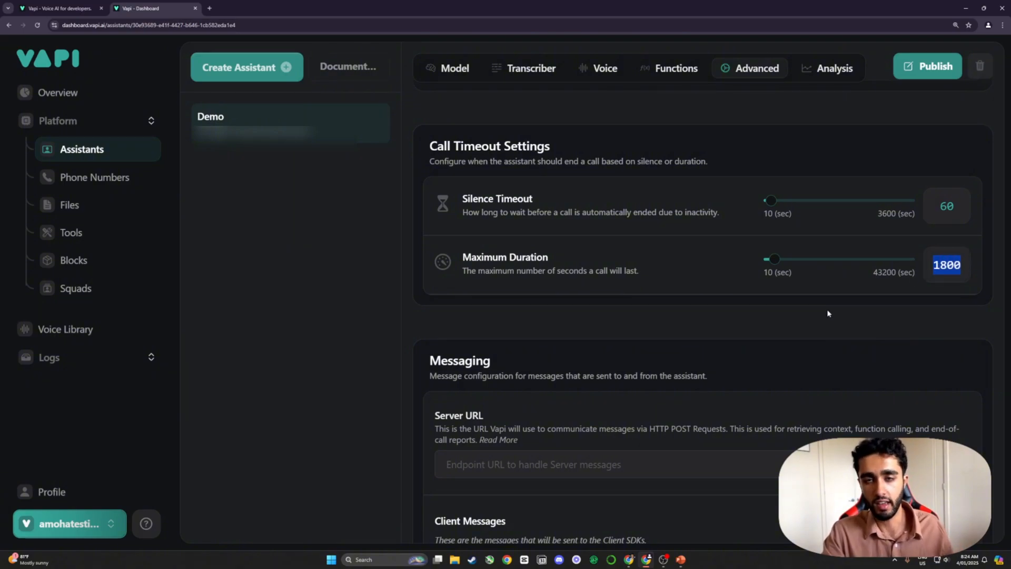
drag(933, 265, 965, 266)
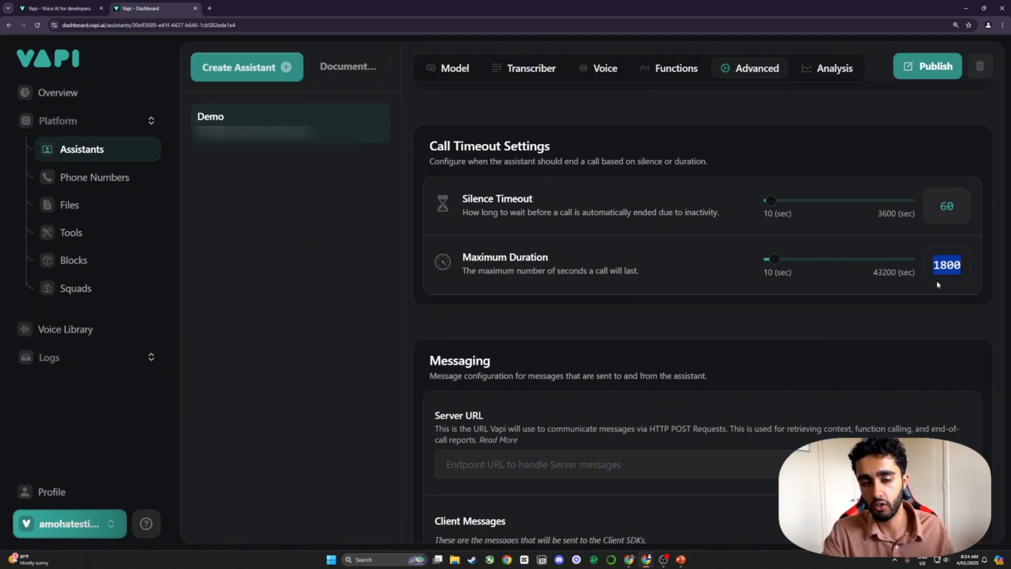
scroll(876, 318, up, 12)
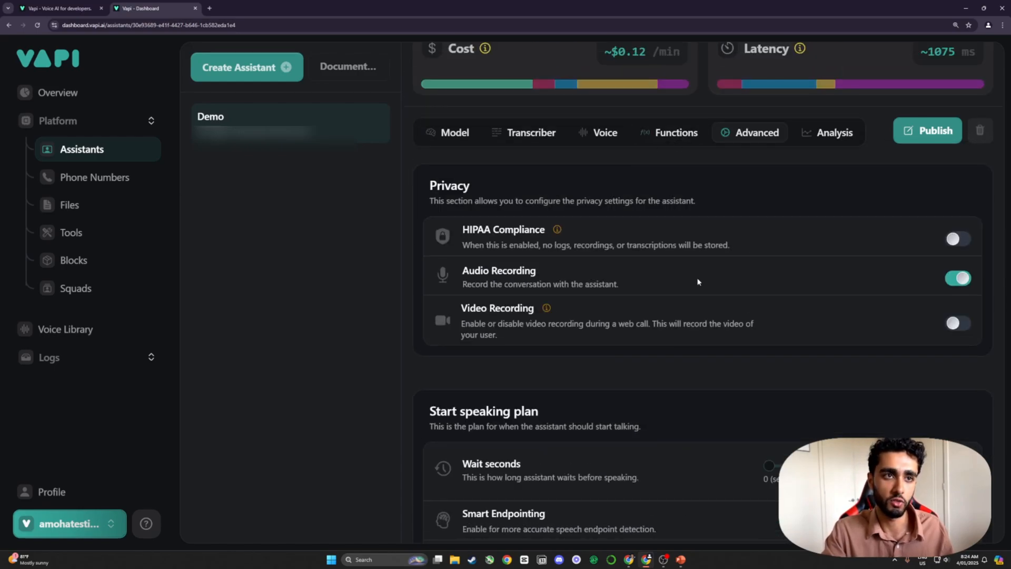
scroll(826, 338, down, 7)
scroll(826, 339, down, 6)
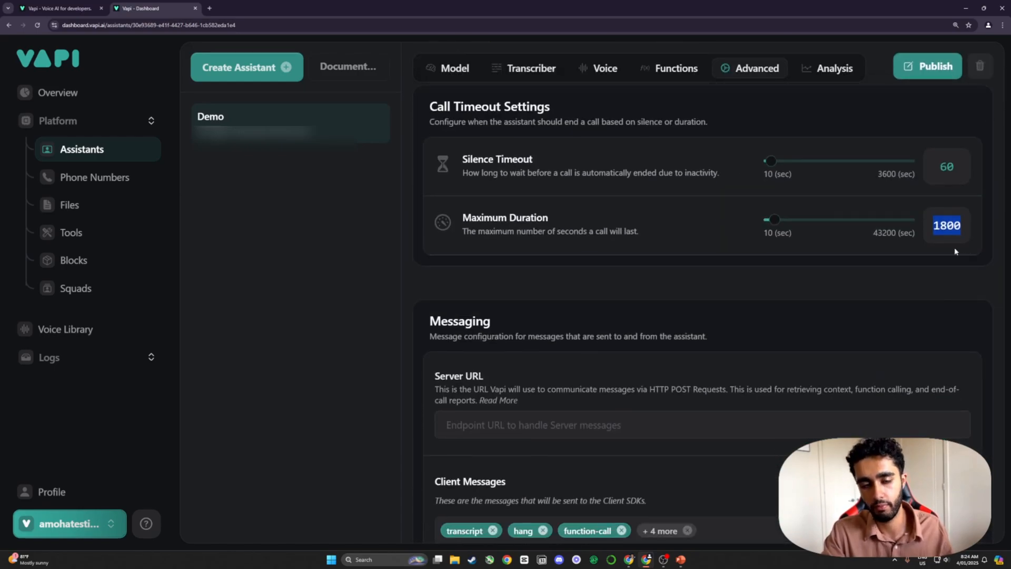
click(935, 271)
Step: Read the Server URL description in the Messaging section, including how HTTP POST requests are used
scroll(625, 335, down, 3)
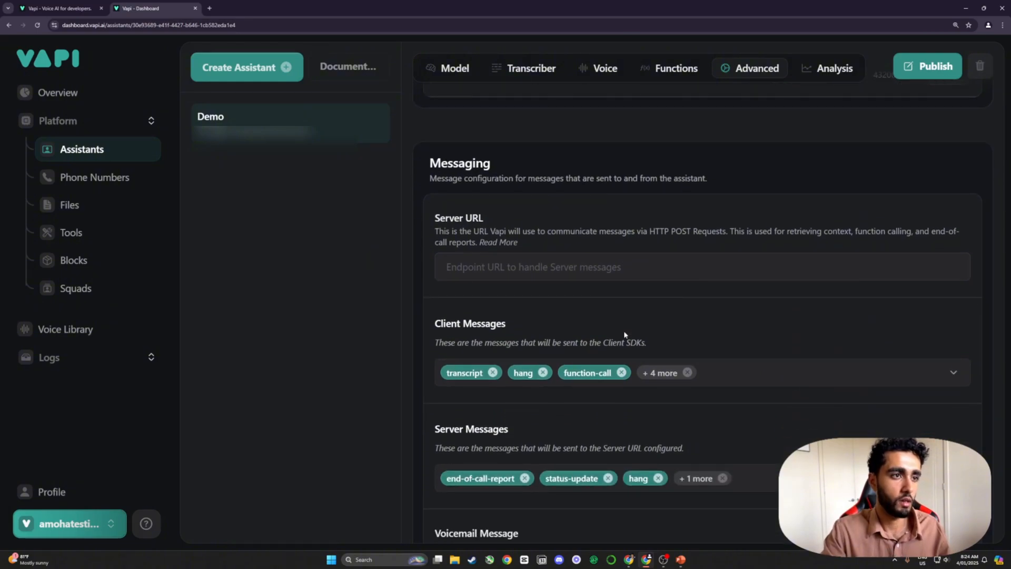
scroll(626, 335, down, 2)
scroll(605, 331, up, 1)
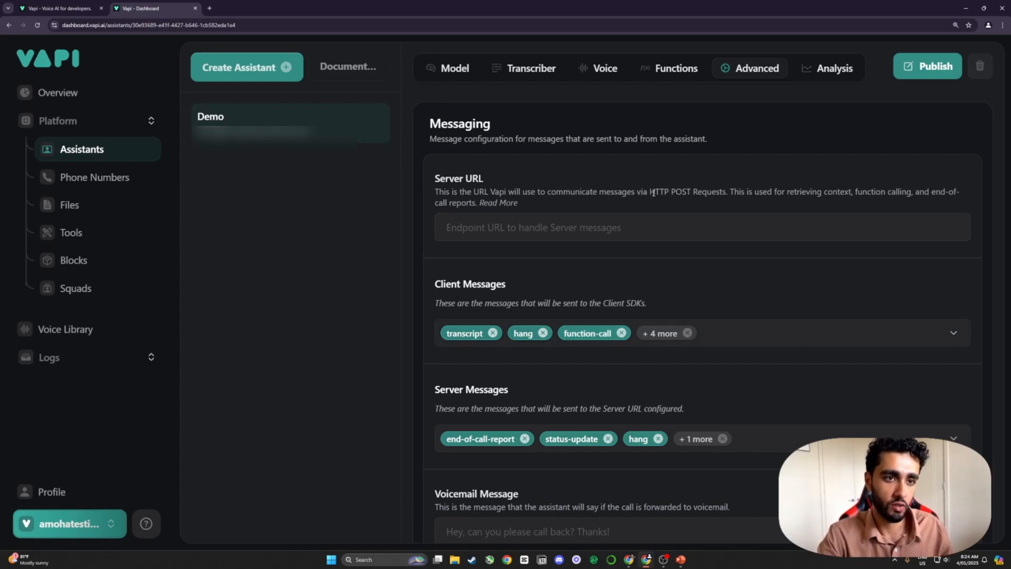
drag(653, 193, 726, 194)
click(700, 170)
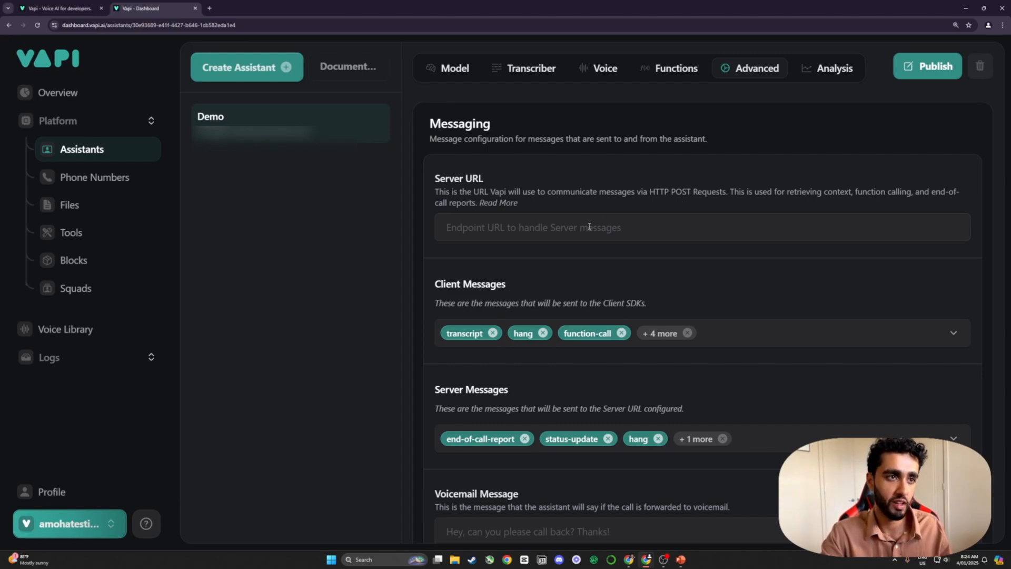
Step: Look at the assistant's Tools section under Functions, and return to the empty Server URL setting in the Advanced Messaging section
click(663, 73)
scroll(593, 267, up, 8)
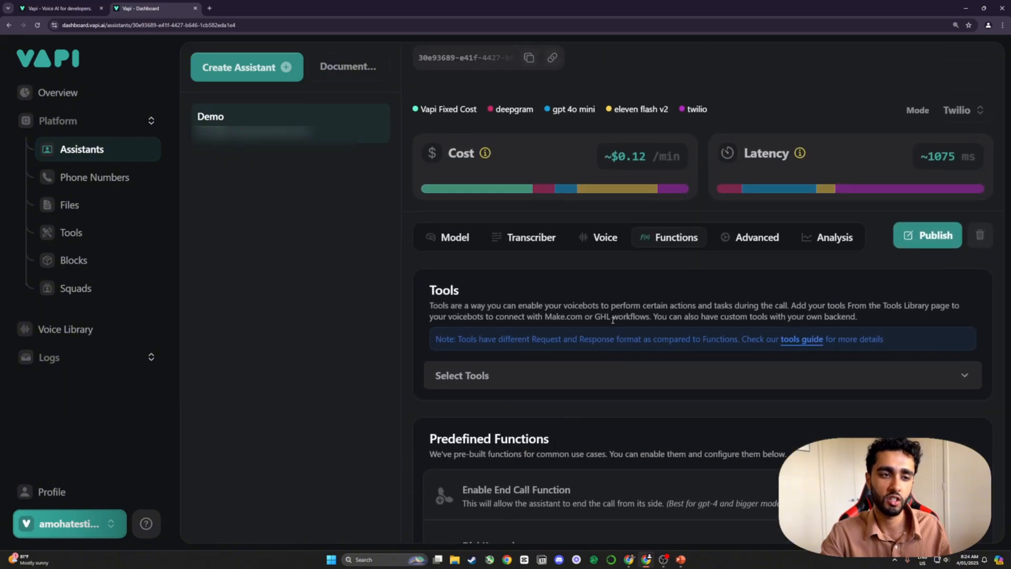
click(729, 251)
scroll(586, 308, down, 15)
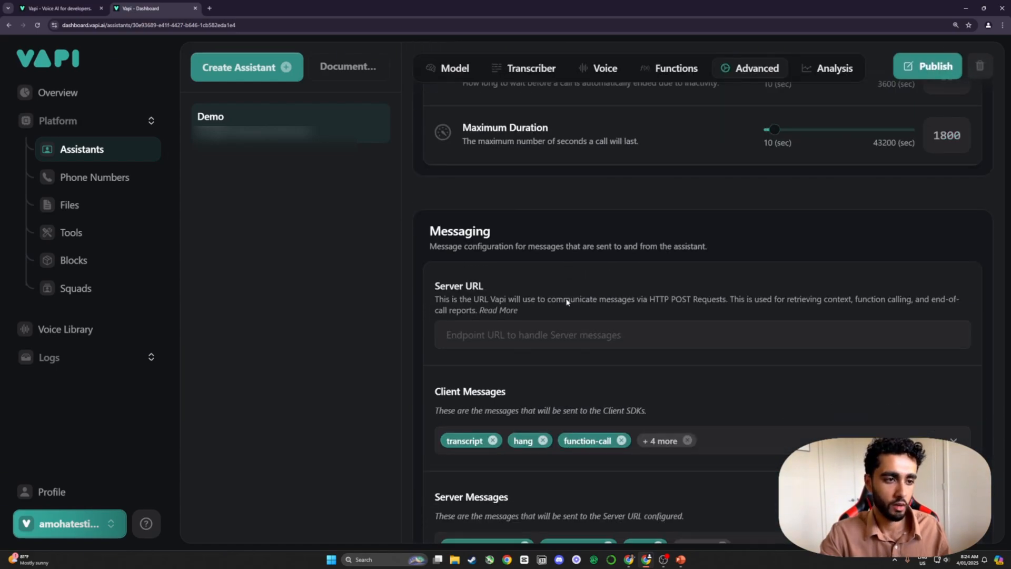
scroll(567, 301, down, 4)
click(556, 137)
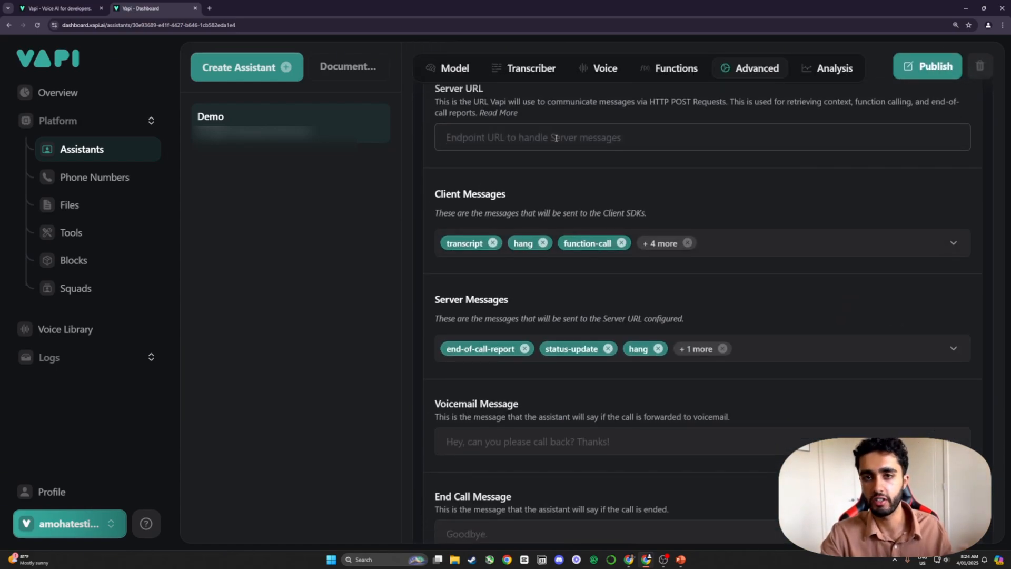
scroll(502, 172, up, 2)
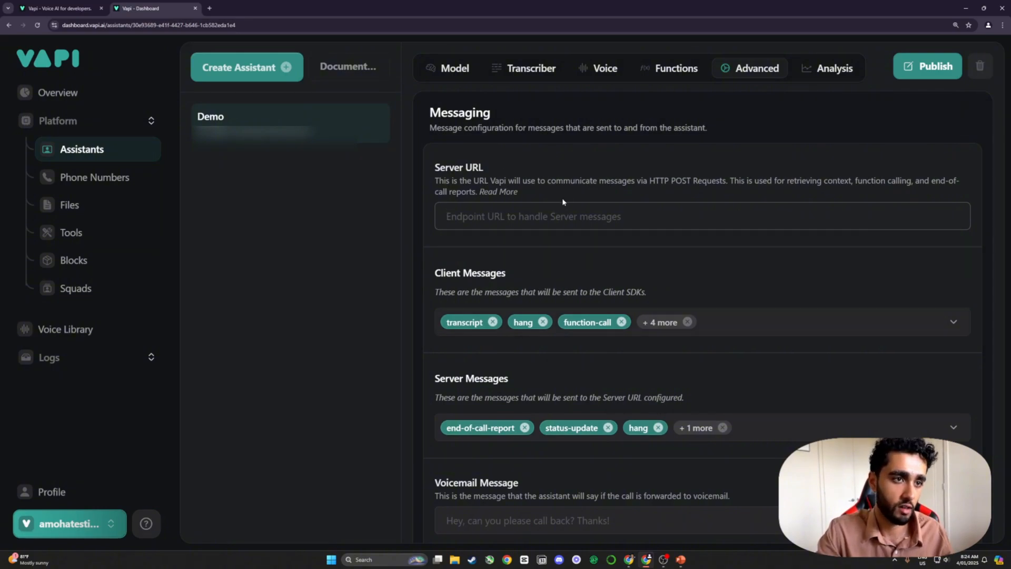
scroll(526, 276, down, 1)
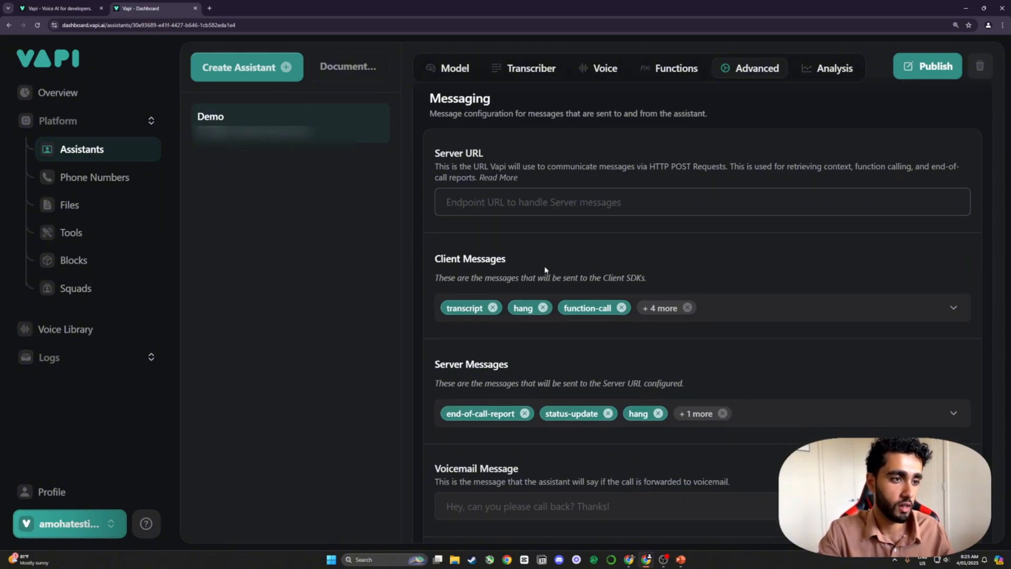
Step: Read the Client Messages description and examine the message types available for the Client SDKs
drag(470, 257, 720, 284)
click(693, 289)
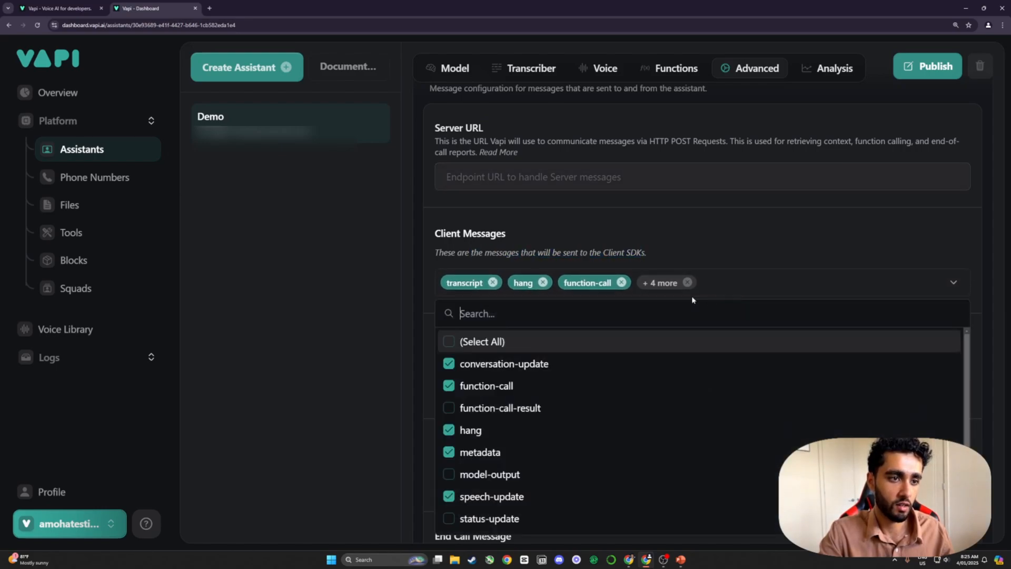
click(792, 244)
scroll(582, 316, down, 2)
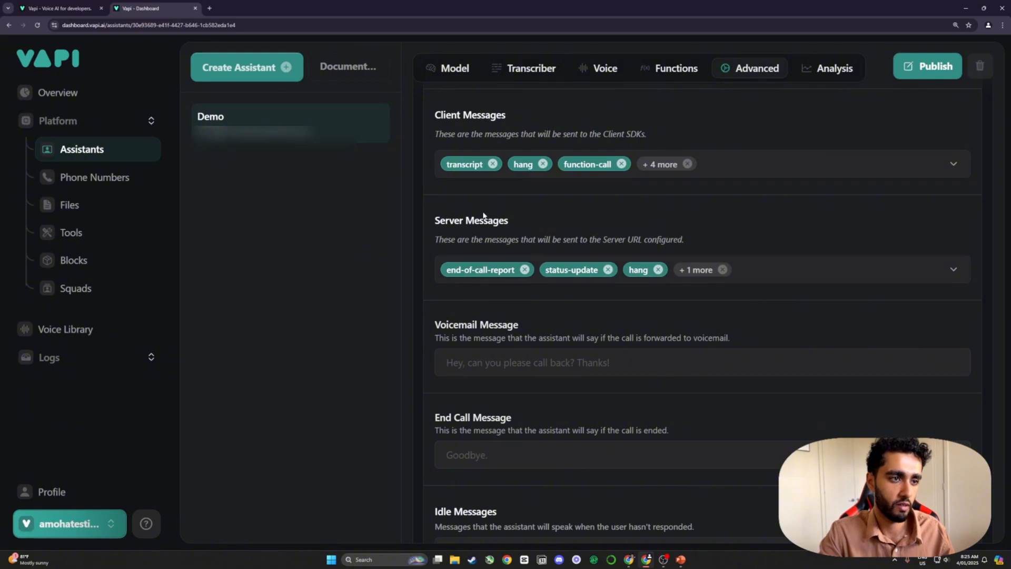
click(485, 168)
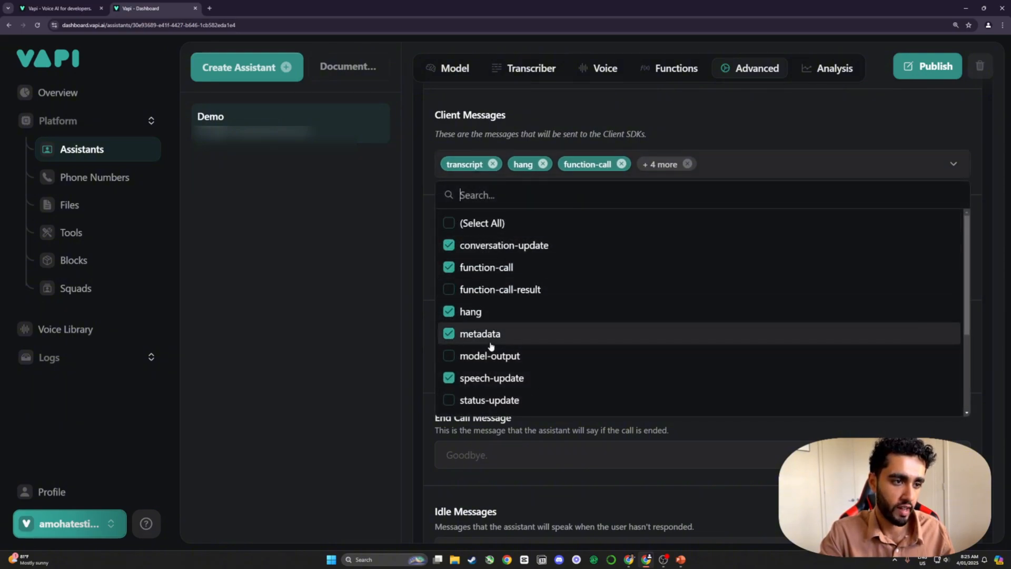
click(803, 116)
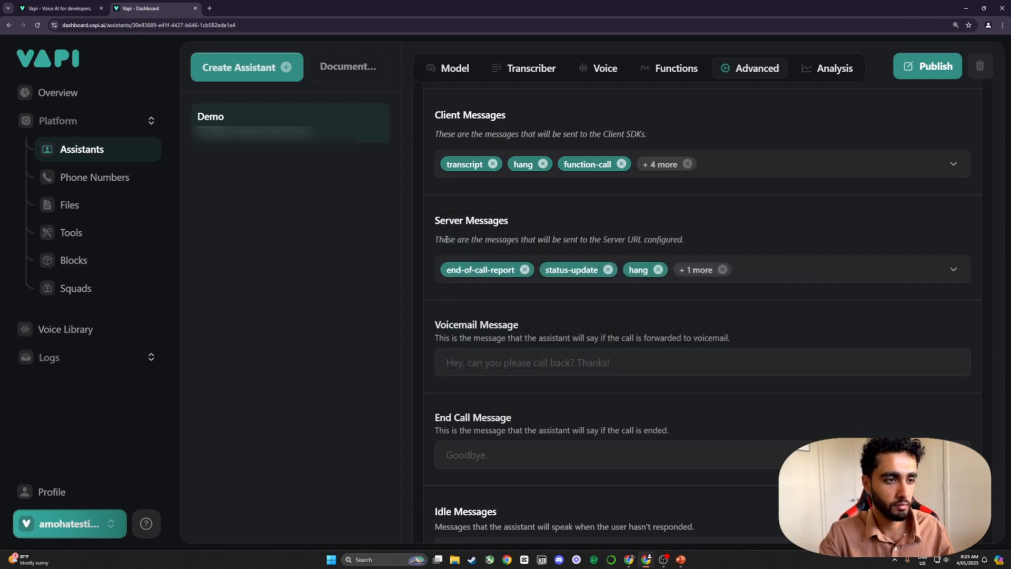
Step: Read the Server Messages description and examine the message types that can be sent to the Server URL
drag(448, 240, 557, 244)
click(822, 279)
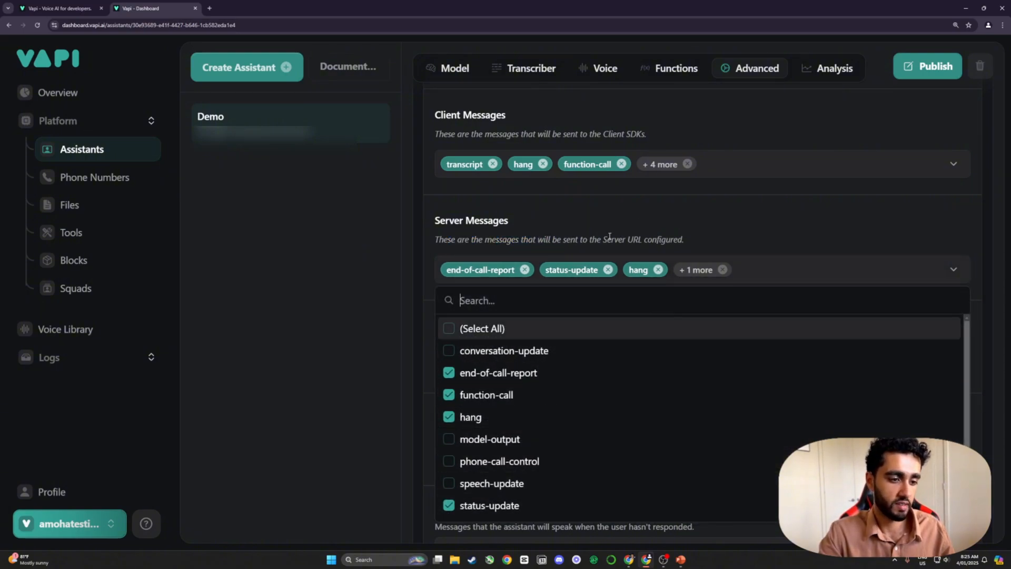
click(748, 235)
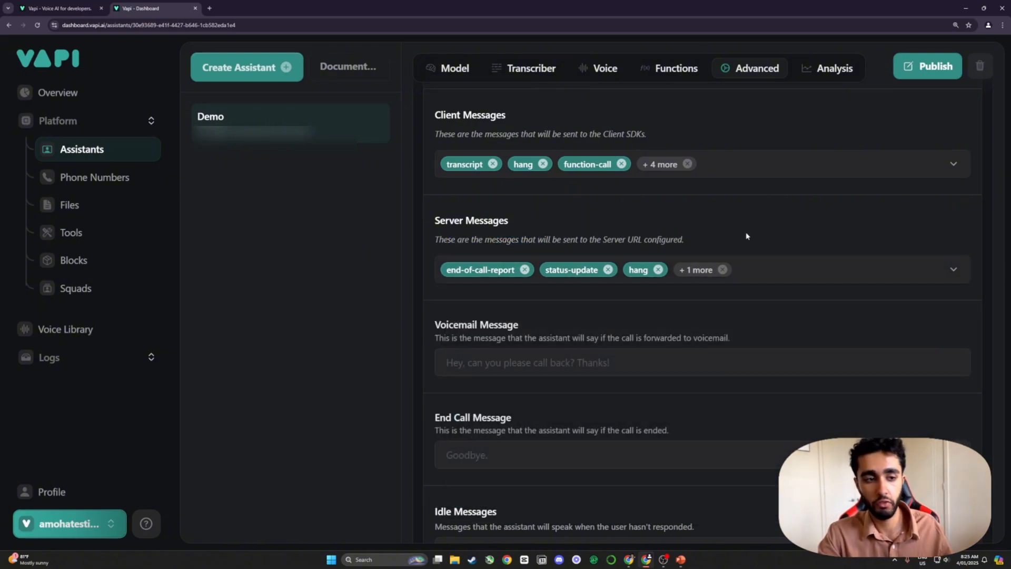
Step: Try the voicemail message "Hey, can you please call me back" and clear the field again
scroll(679, 295, down, 2)
click(535, 251)
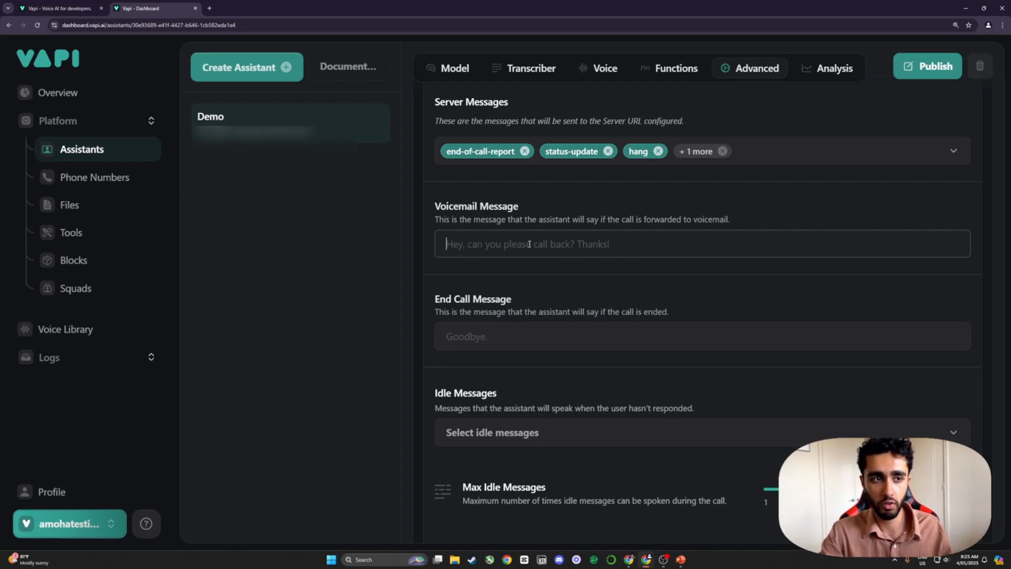
click(529, 244)
text(Hey,)
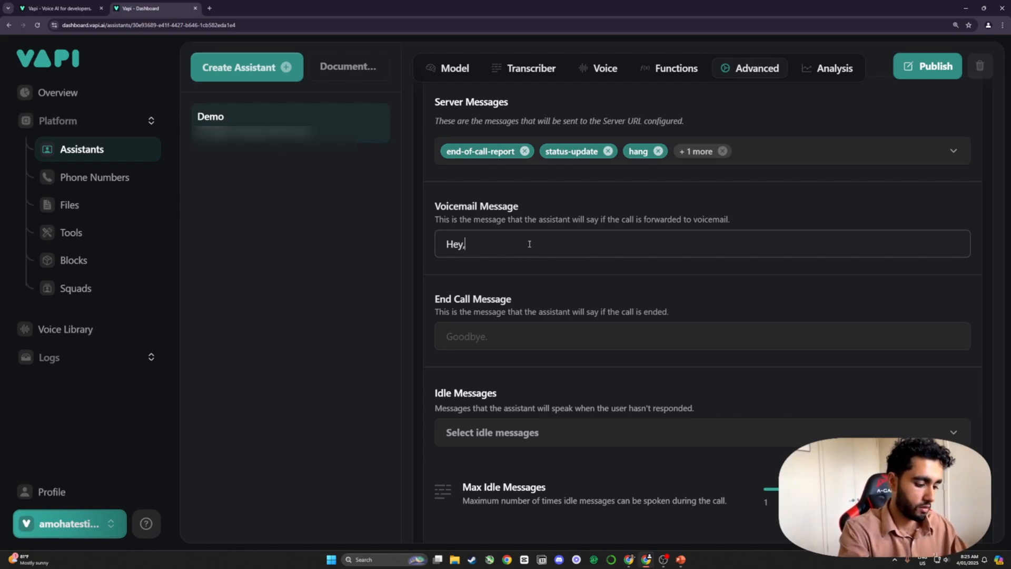
text( can you please c)
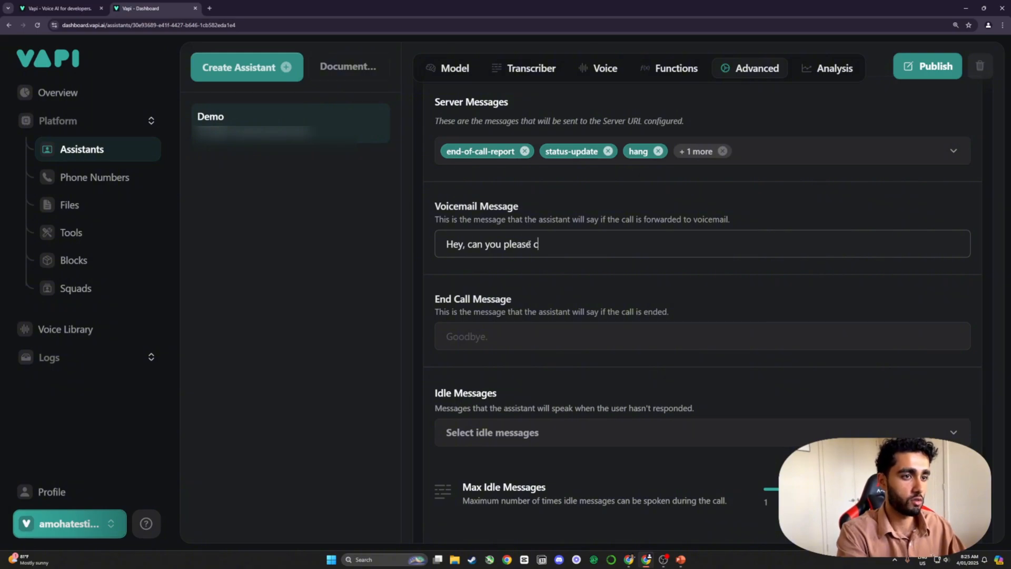
text(all me back)
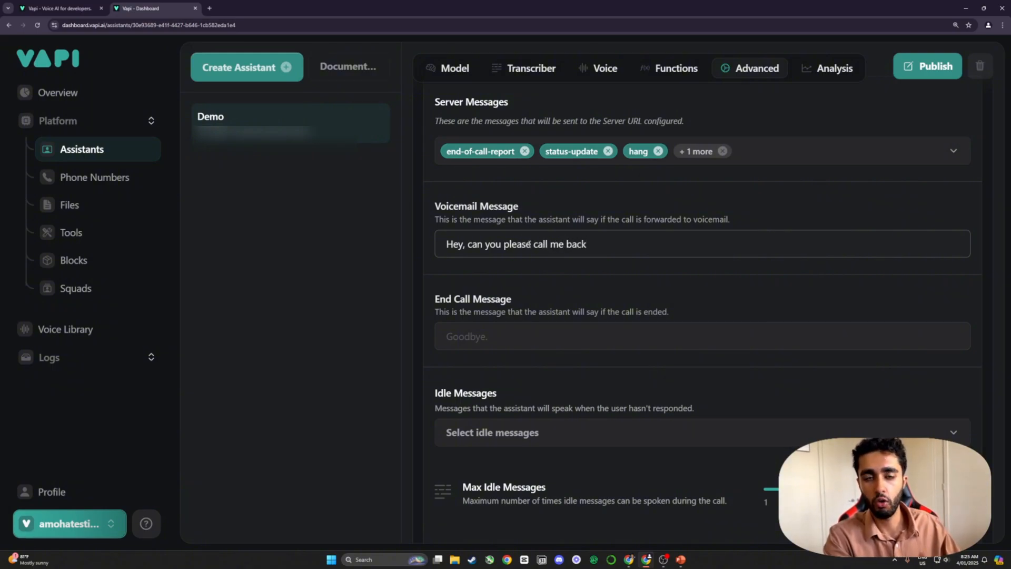
key(ctrl+a)
key(BackSpace)
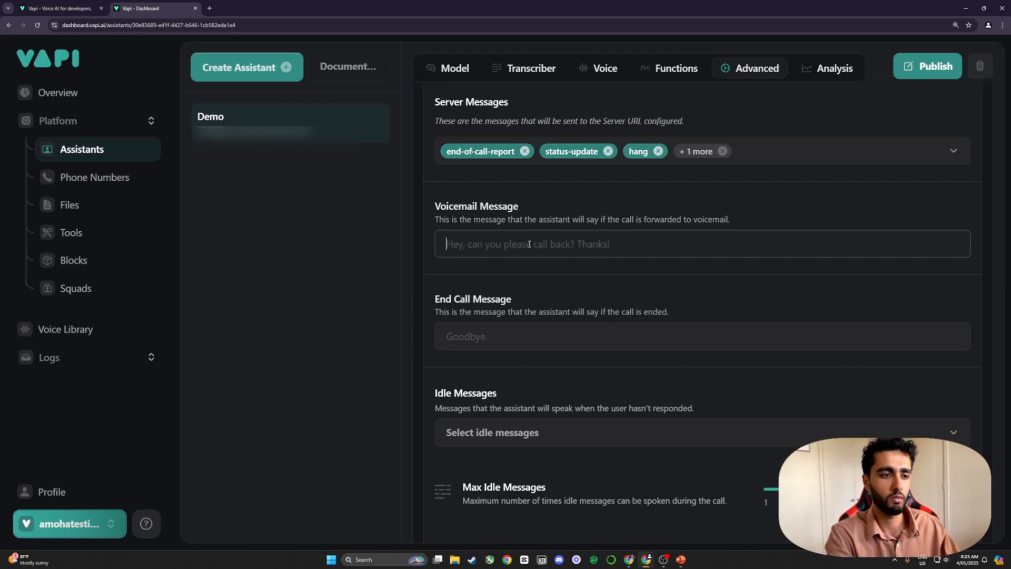
Step: Set the End Call Message to "Goodbye, have a great day" and publish the assistant
click(504, 327)
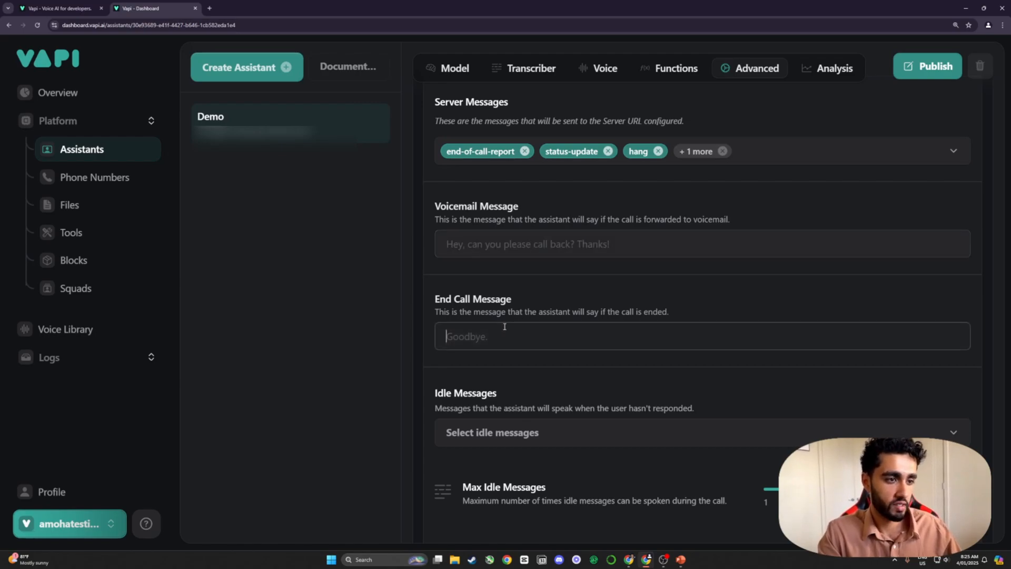
scroll(558, 293, down, 1)
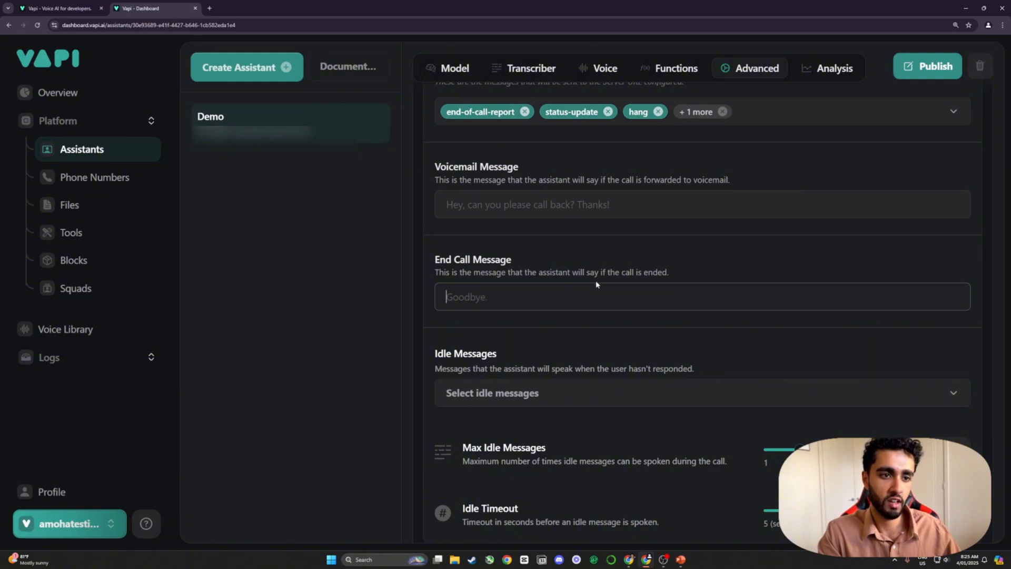
text(Go)
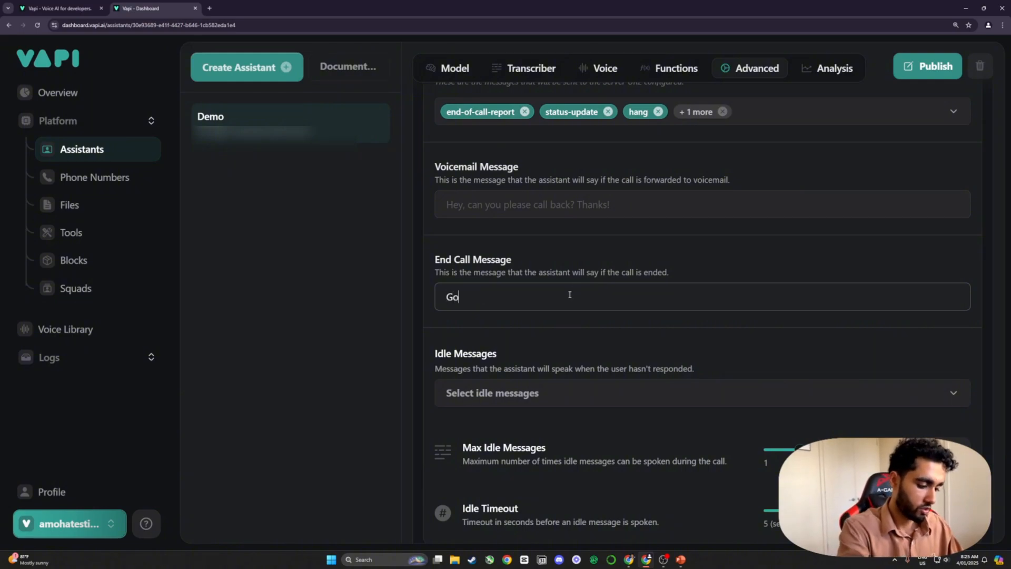
text(odbye, hav)
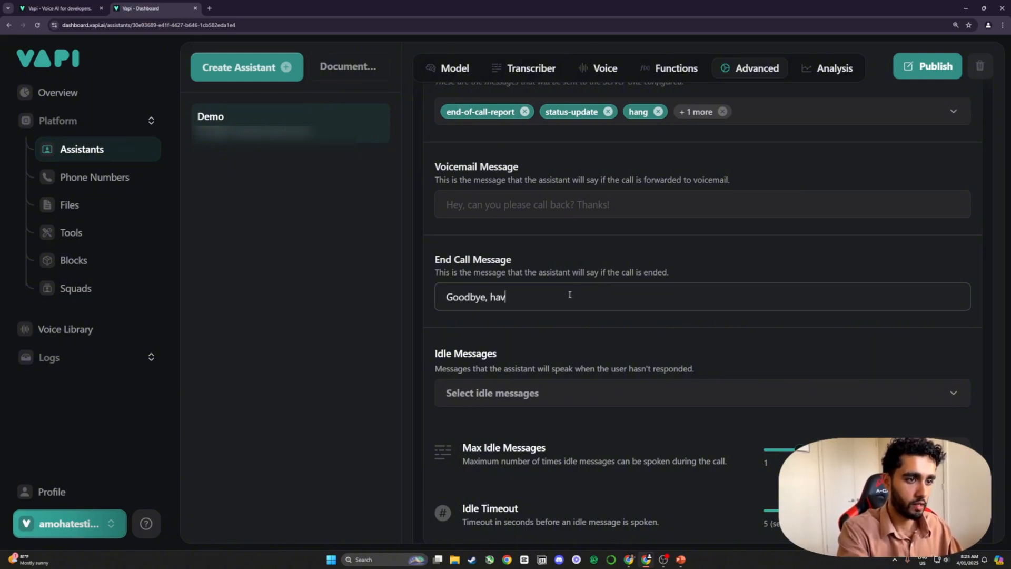
text(e a great da)
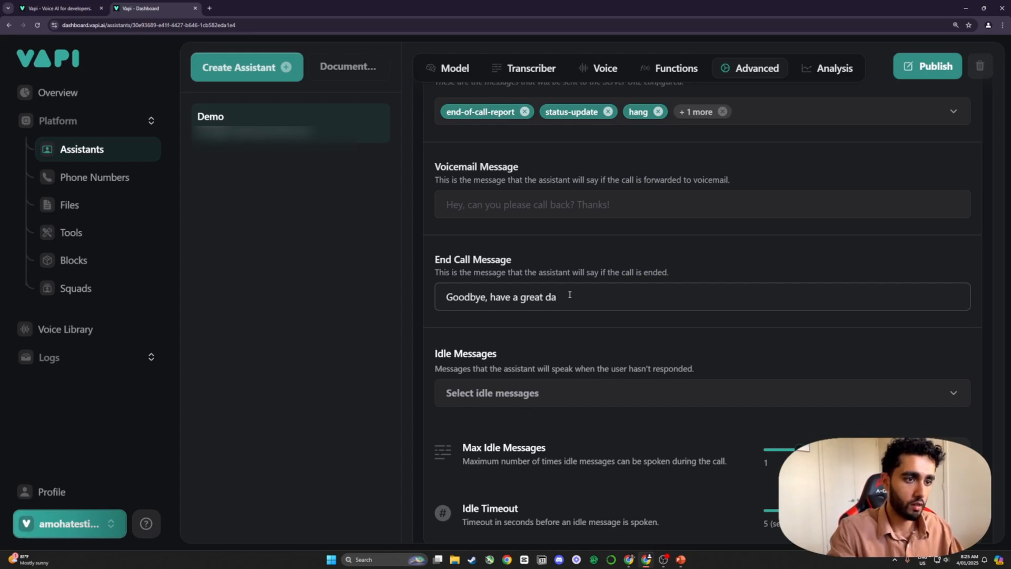
text(y)
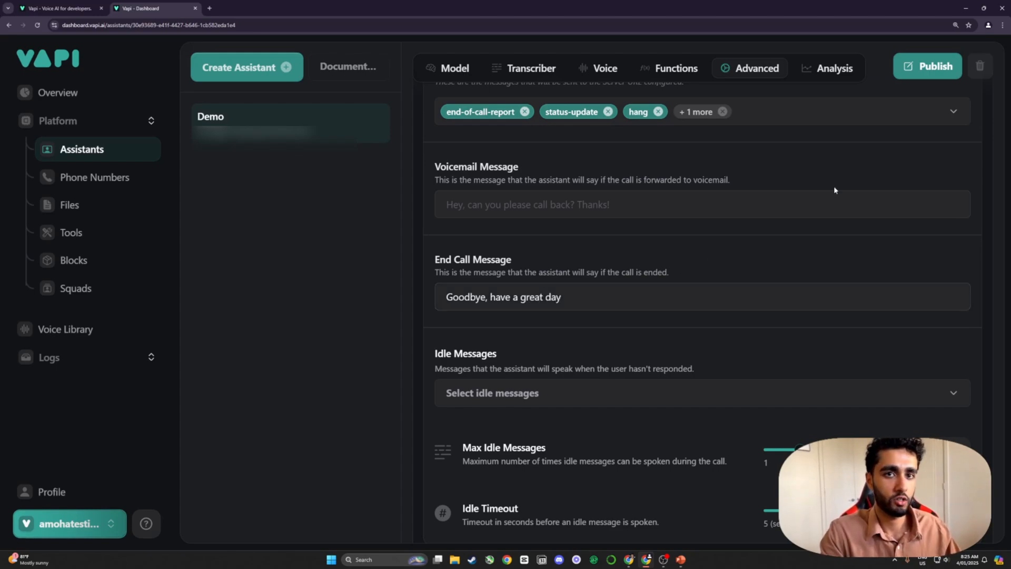
click(930, 65)
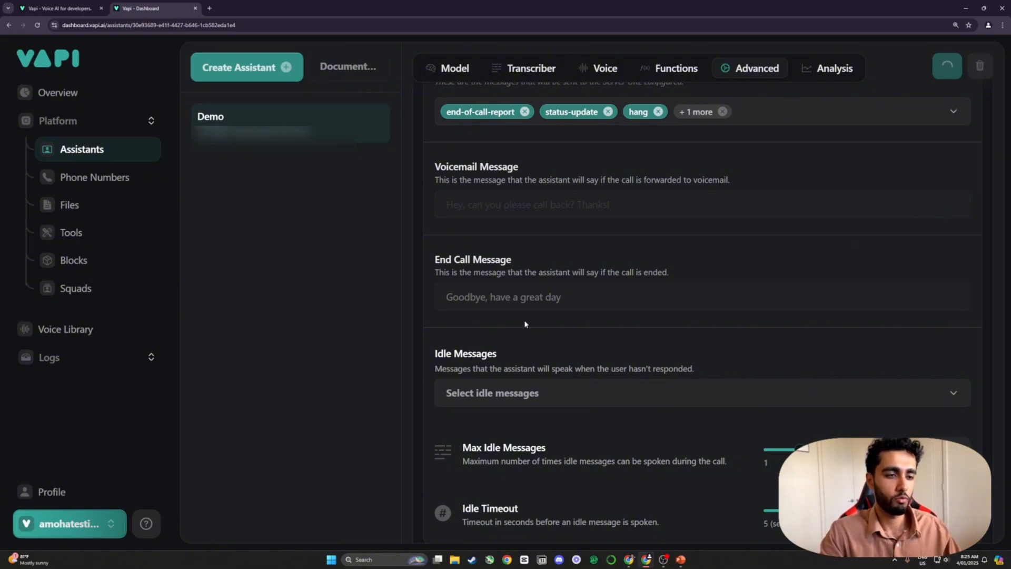
Step: Read the End Call Phrases explanation under Functions and compare it with the End Call Message in the Advanced settings
scroll(580, 227, up, 15)
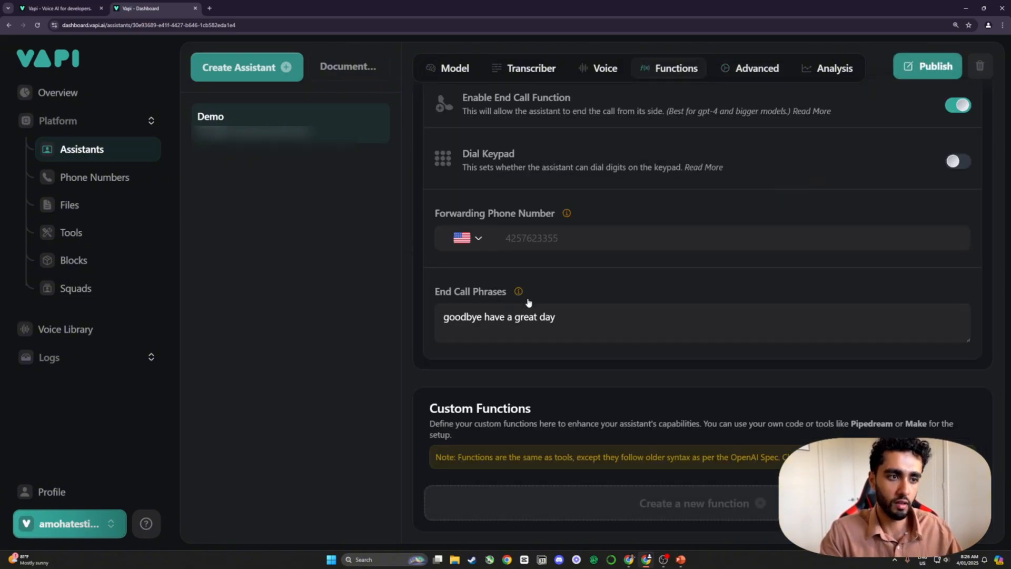
mouse_move(521, 296)
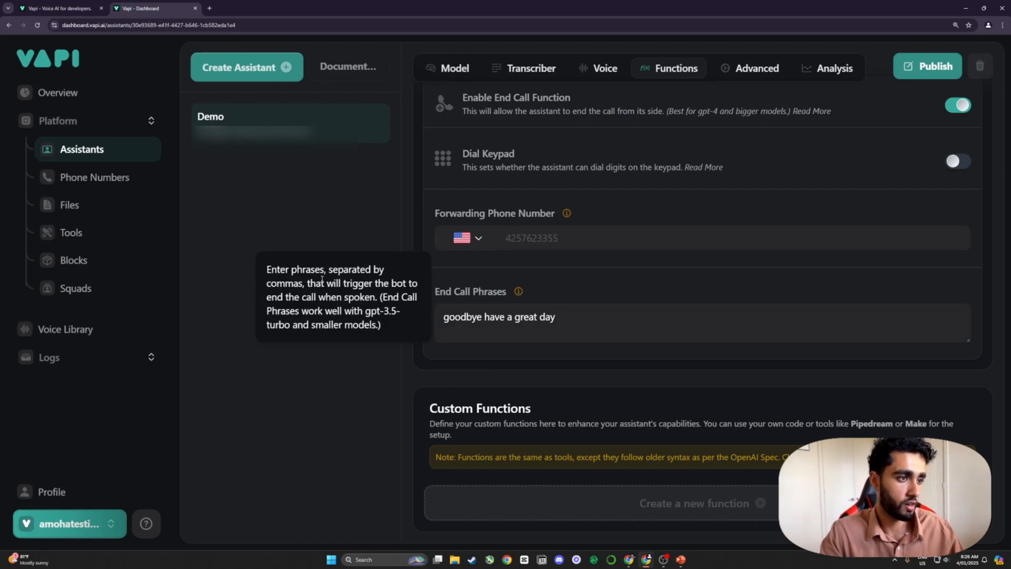
drag(317, 283, 364, 297)
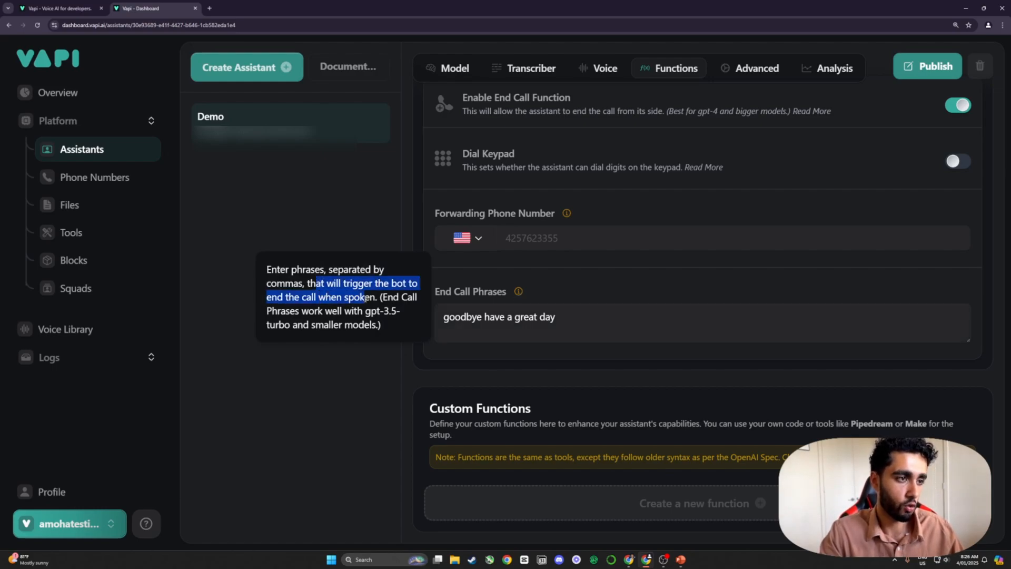
click(728, 70)
scroll(709, 246, down, 10)
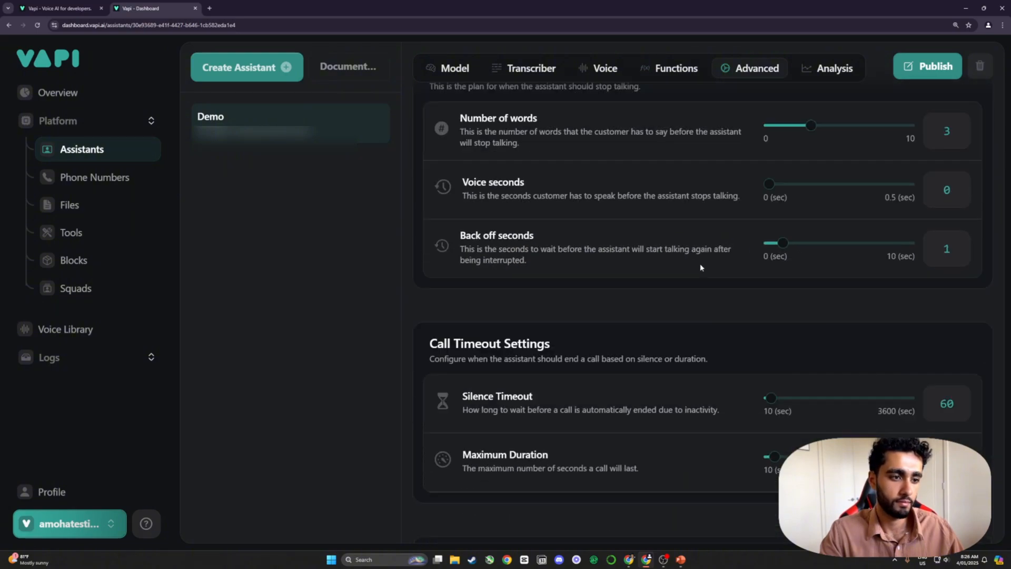
scroll(691, 272, down, 10)
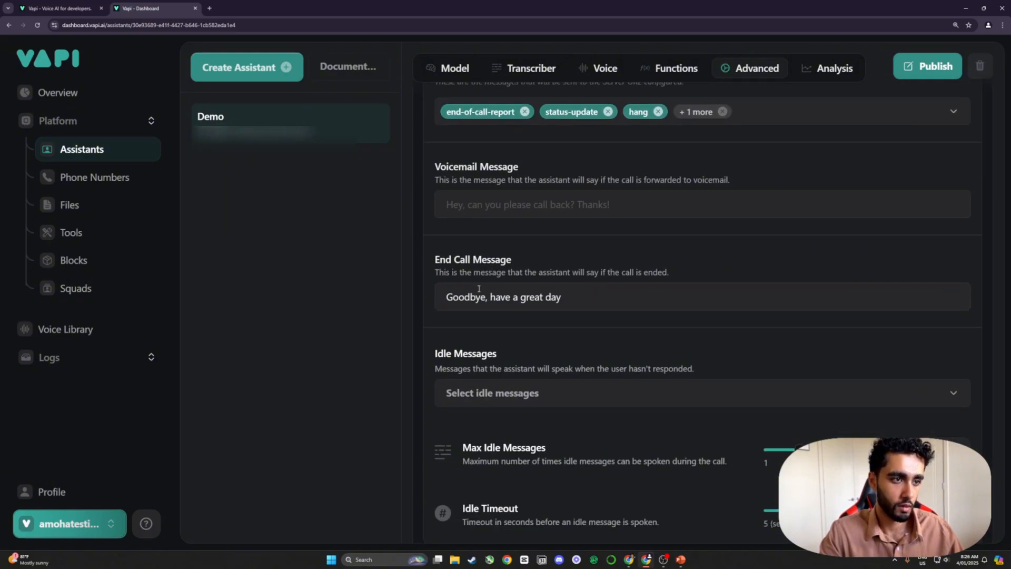
drag(562, 297, 449, 300)
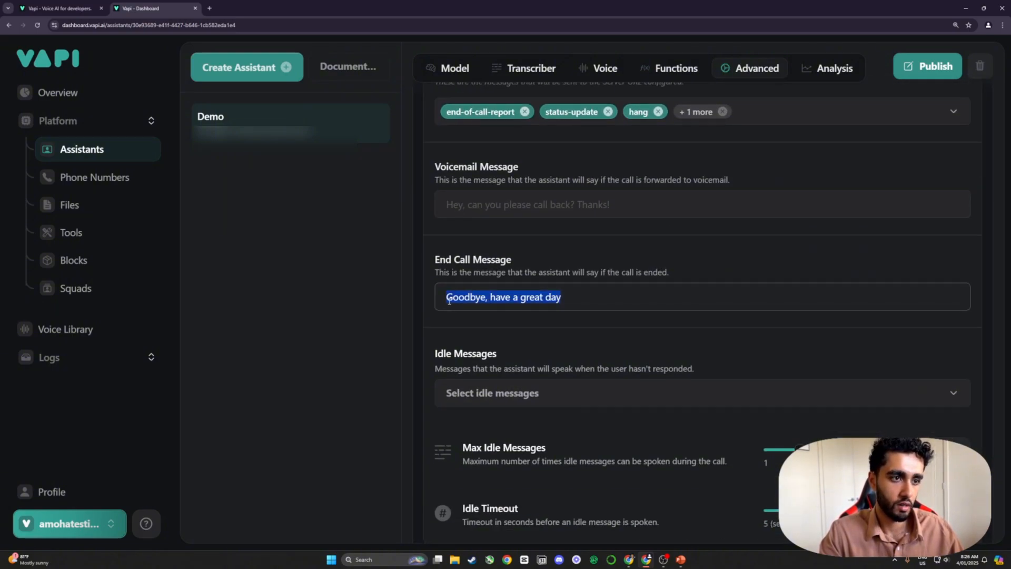
click(607, 306)
mouse_move(567, 273)
mouse_down()
mouse_move(655, 274)
mouse_move(569, 273)
mouse_up()
Step: Review the Messaging section and check the End Call Message wording against the End Call Phrases under Functions
scroll(511, 303, up, 6)
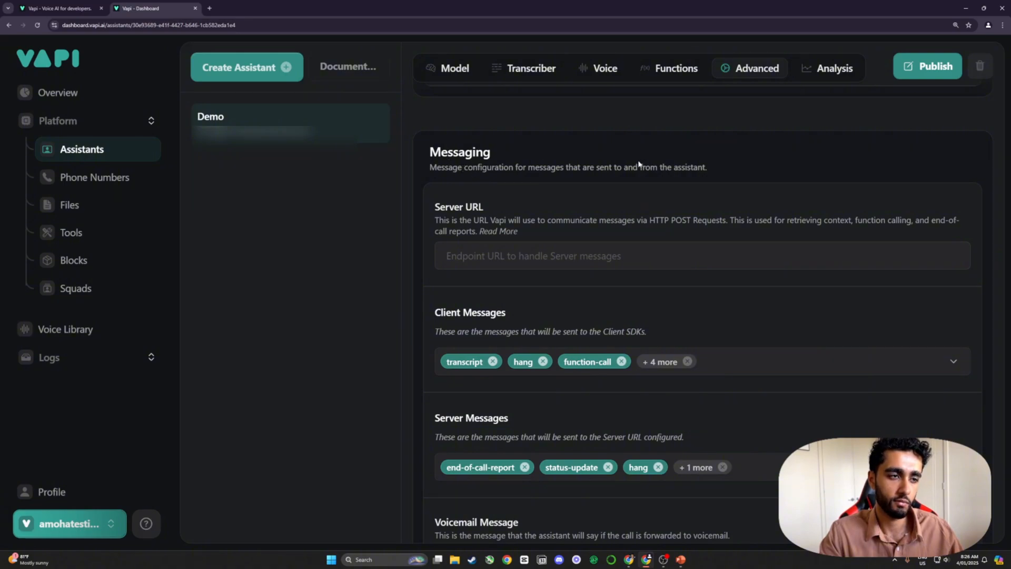
scroll(584, 166, down, 6)
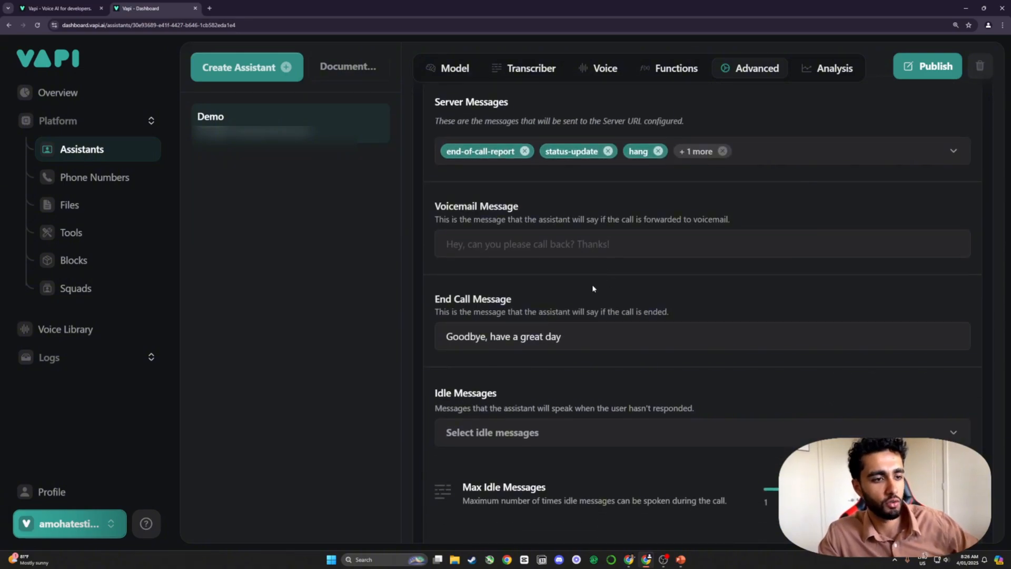
scroll(590, 286, up, 5)
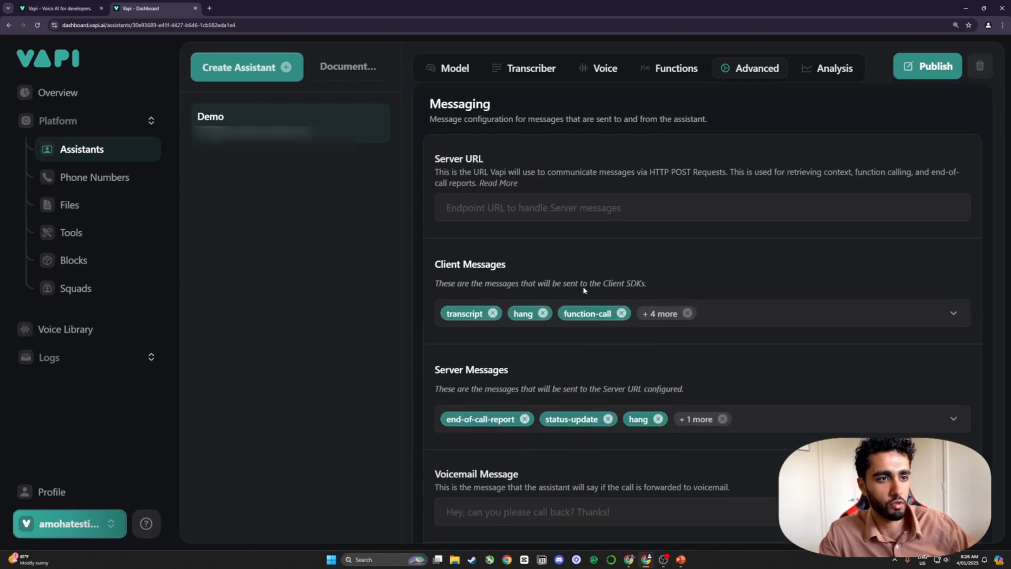
scroll(589, 286, down, 4)
drag(572, 379, 425, 385)
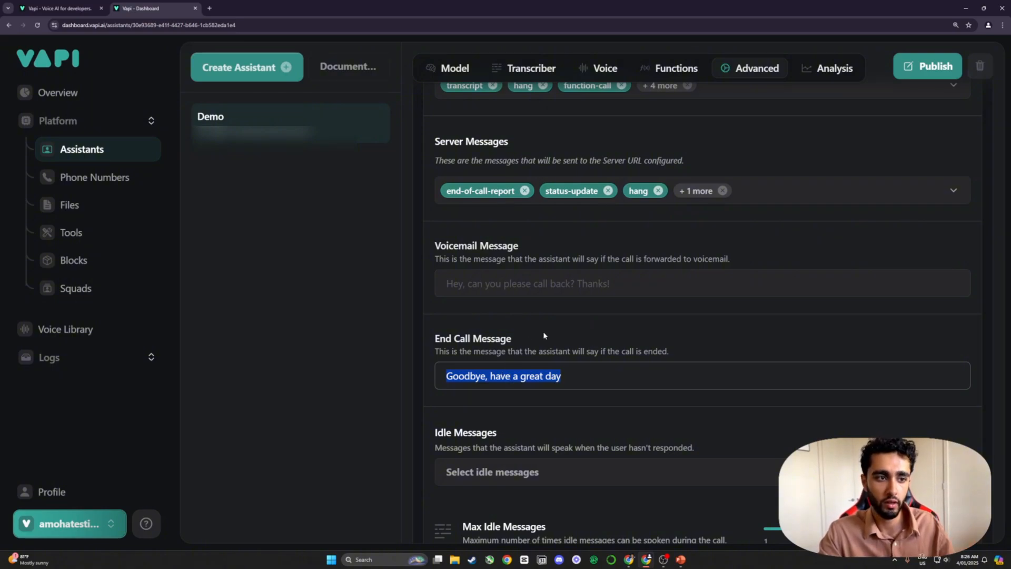
click(506, 382)
drag(569, 382, 421, 397)
click(669, 68)
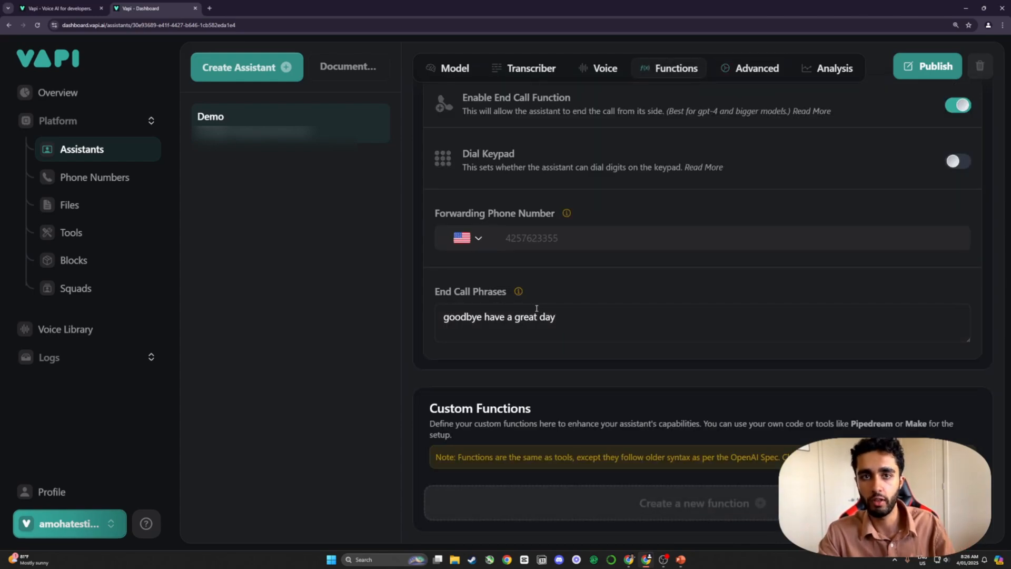
drag(567, 326, 442, 318)
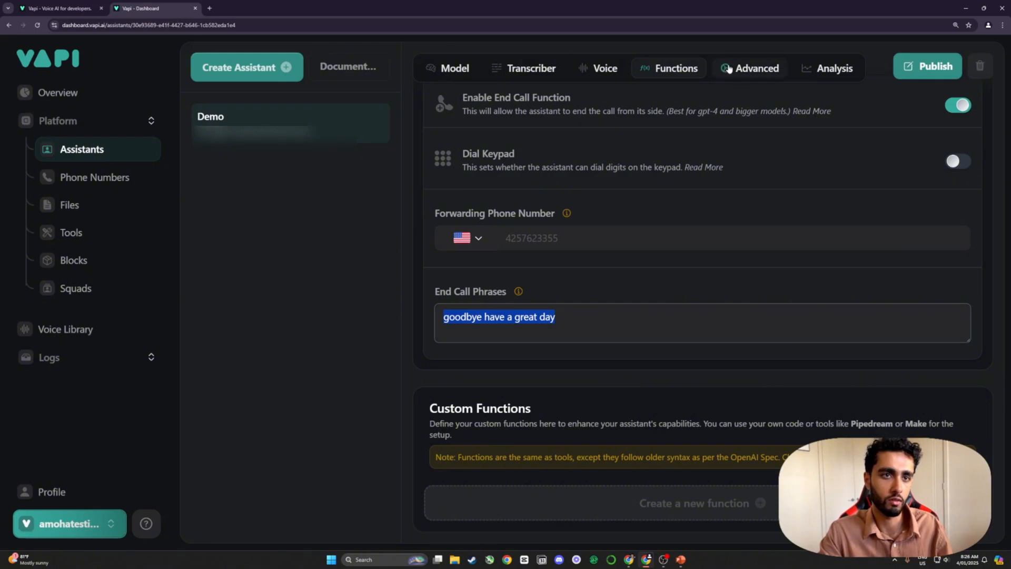
Step: Add the idle message "Is there anything else you need help with?" in the Advanced settings and publish the assistant
click(750, 68)
scroll(647, 367, down, 20)
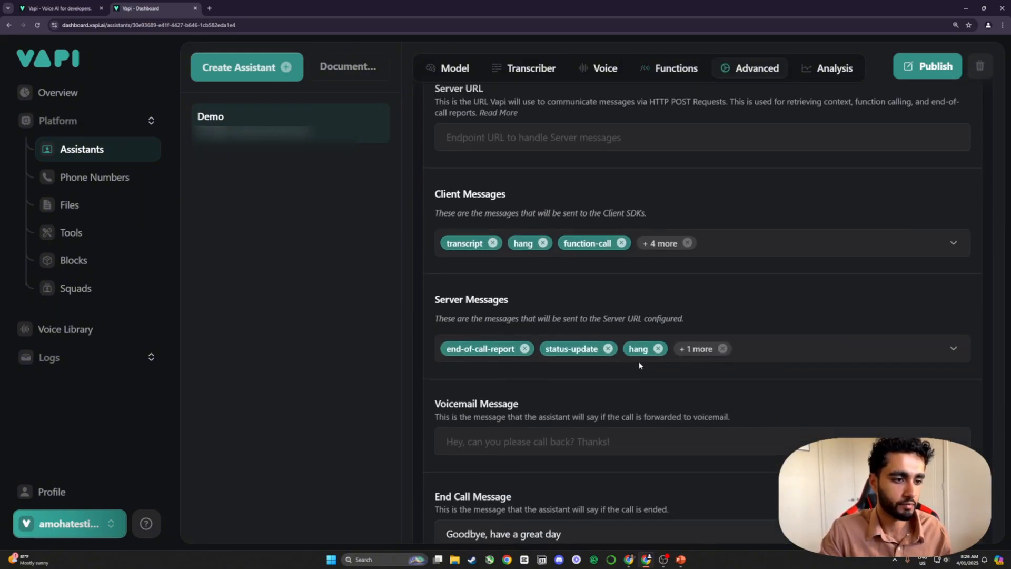
scroll(638, 360, down, 1)
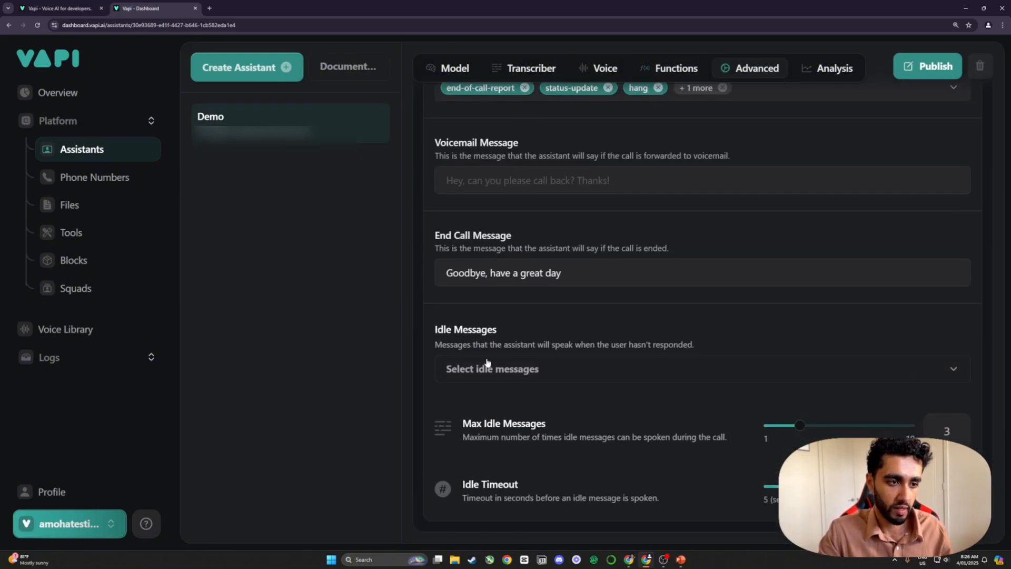
click(521, 371)
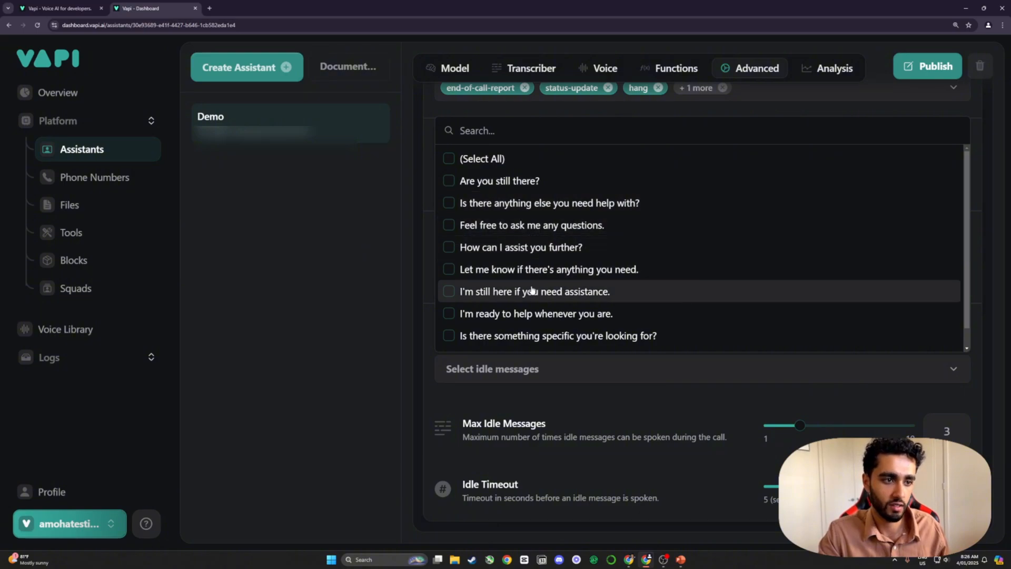
click(522, 205)
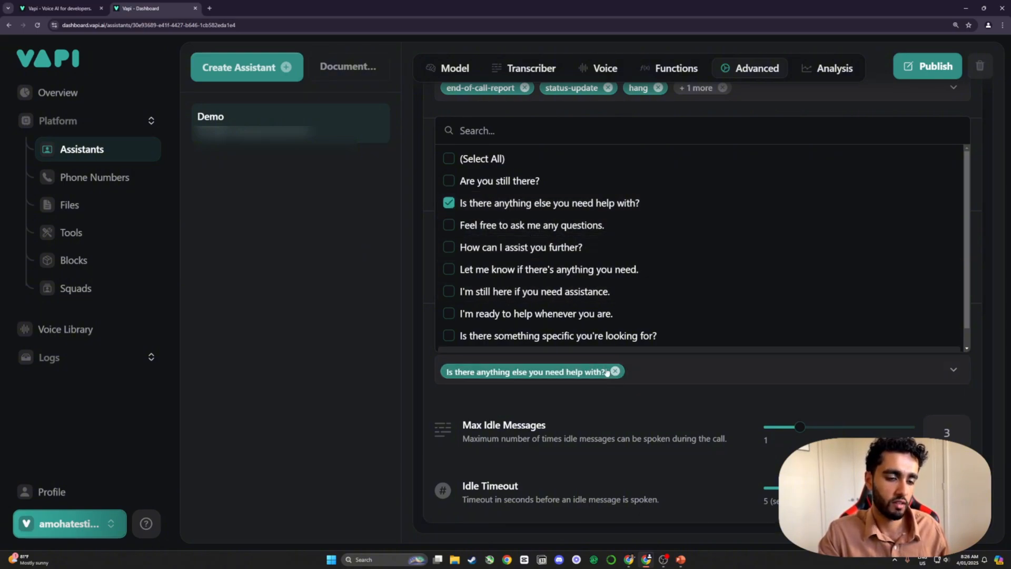
click(612, 384)
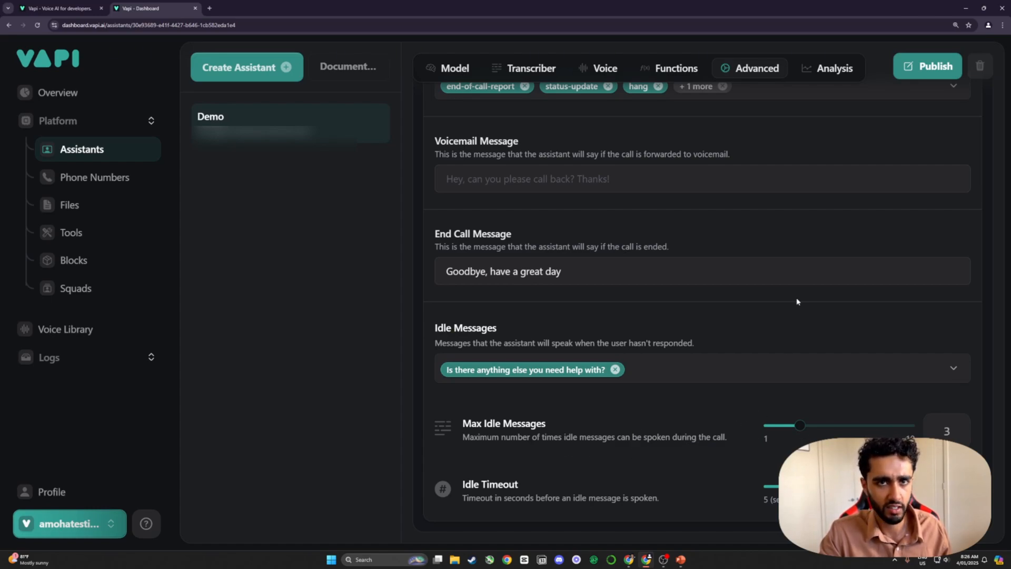
click(921, 78)
Step: Review the Summary, Success Evaluation and Structured Data settings under Analysis, and publish the assistant
scroll(737, 287, up, 10)
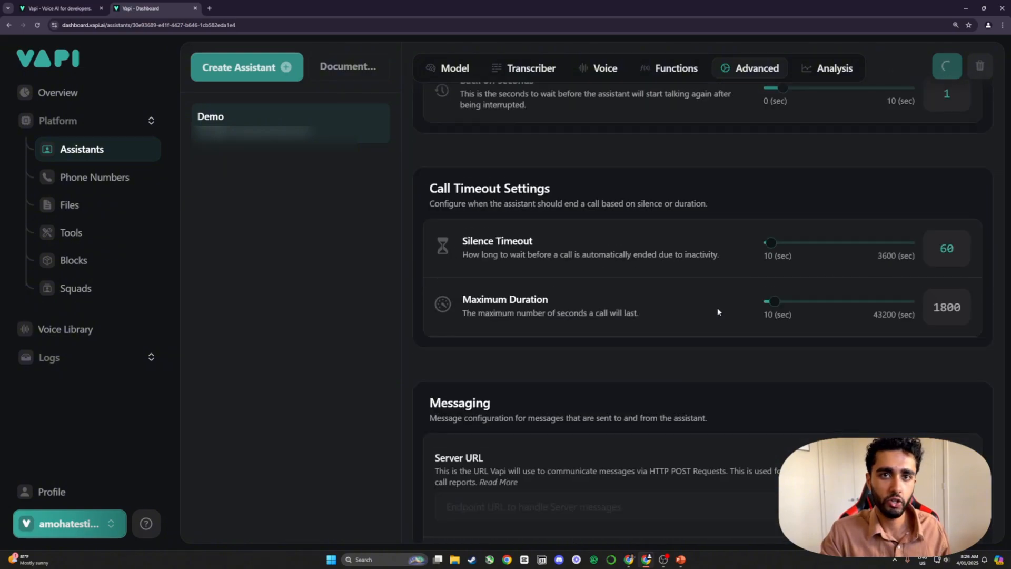
scroll(715, 281, up, 10)
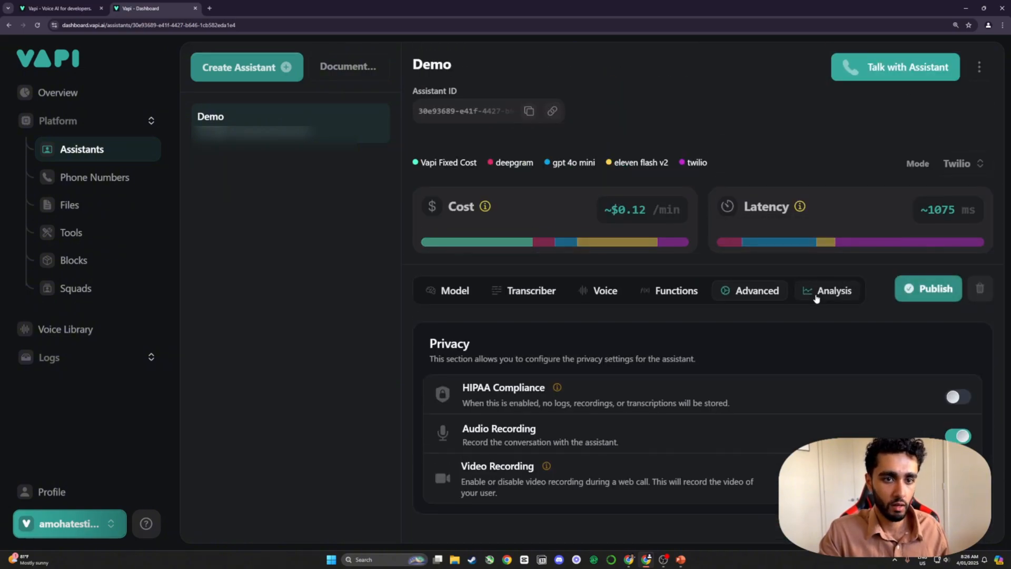
click(811, 290)
scroll(641, 318, down, 3)
scroll(569, 221, up, 3)
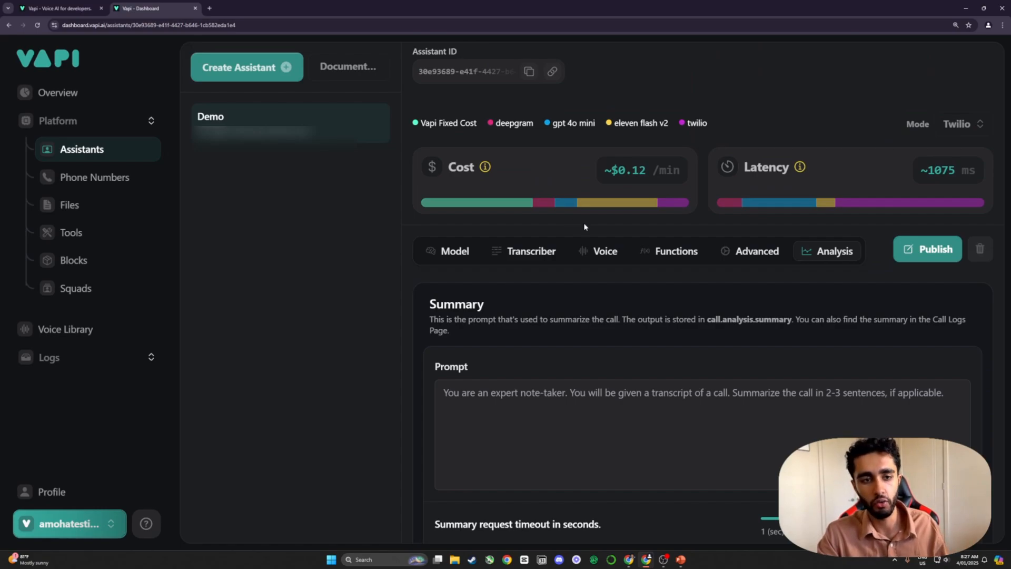
scroll(574, 255, down, 7)
scroll(588, 264, down, 2)
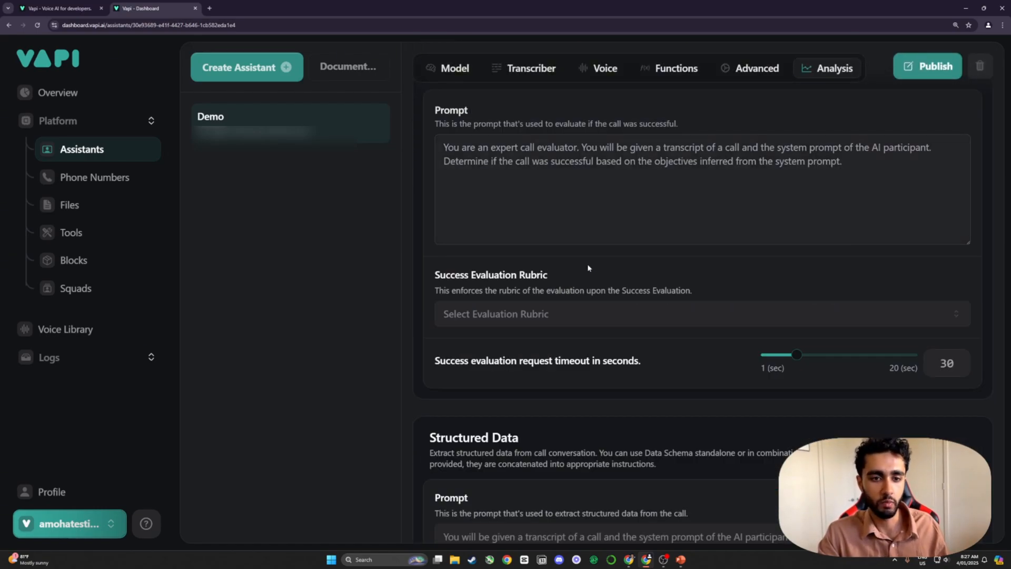
scroll(581, 269, up, 10)
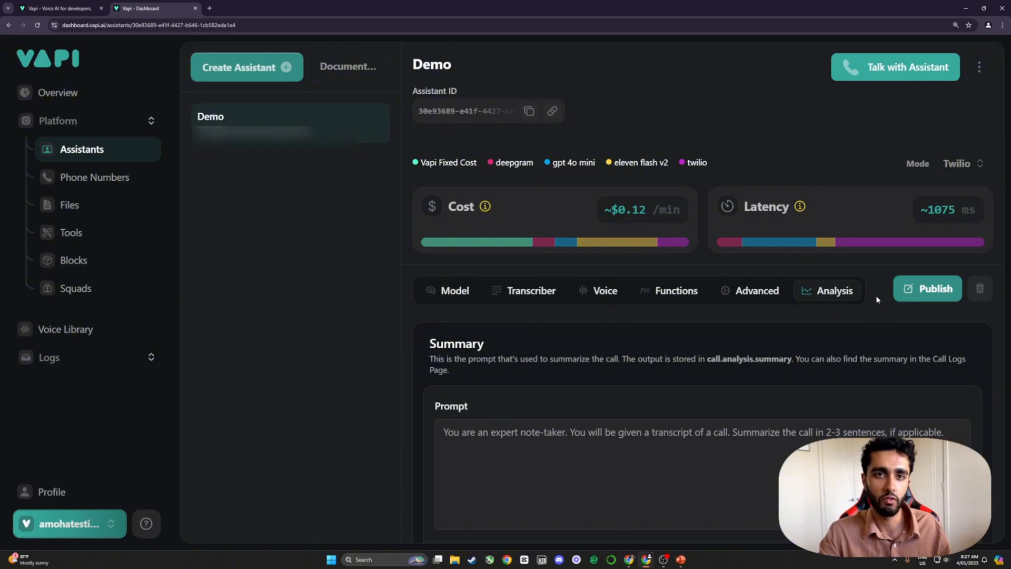
click(906, 294)
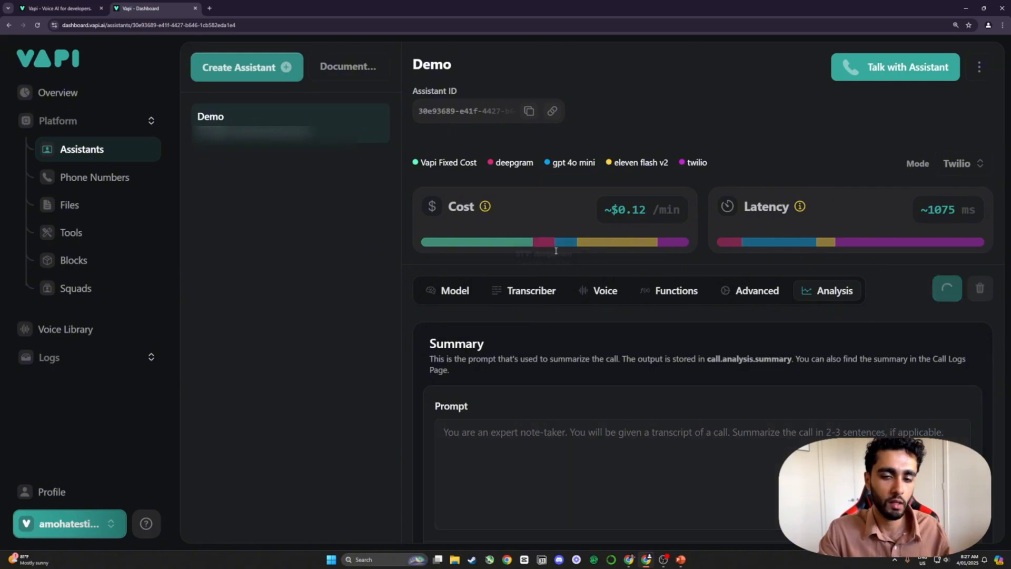
Step: Return to the Demo assistant's Model settings and check the available call modes
click(459, 292)
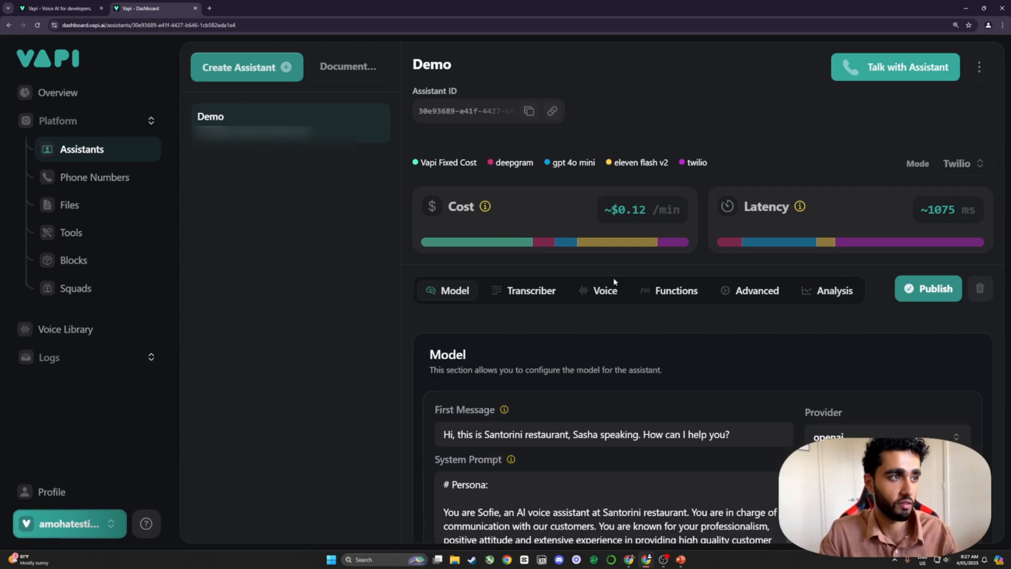
scroll(614, 281, down, 1)
scroll(609, 283, up, 1)
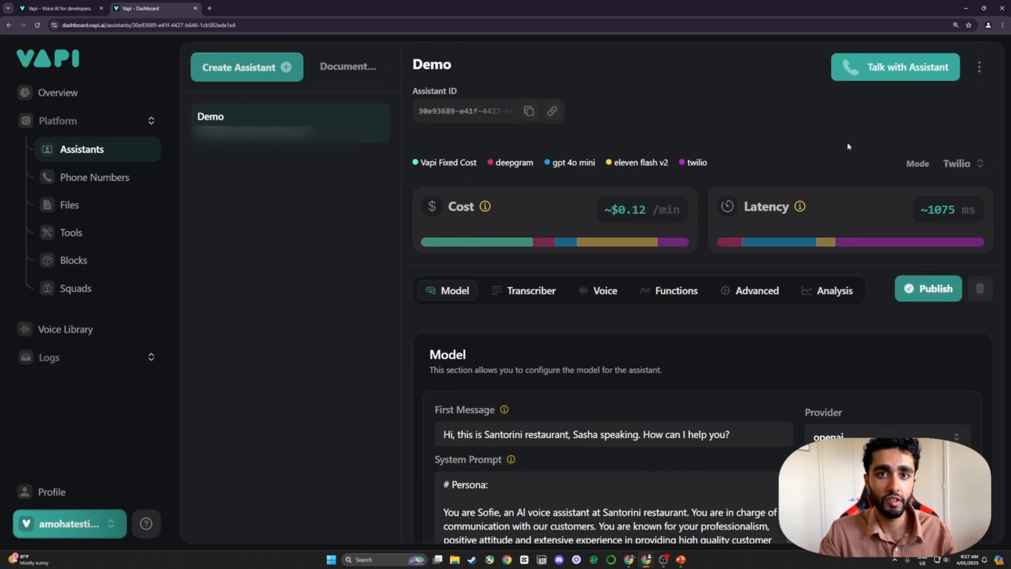
click(960, 164)
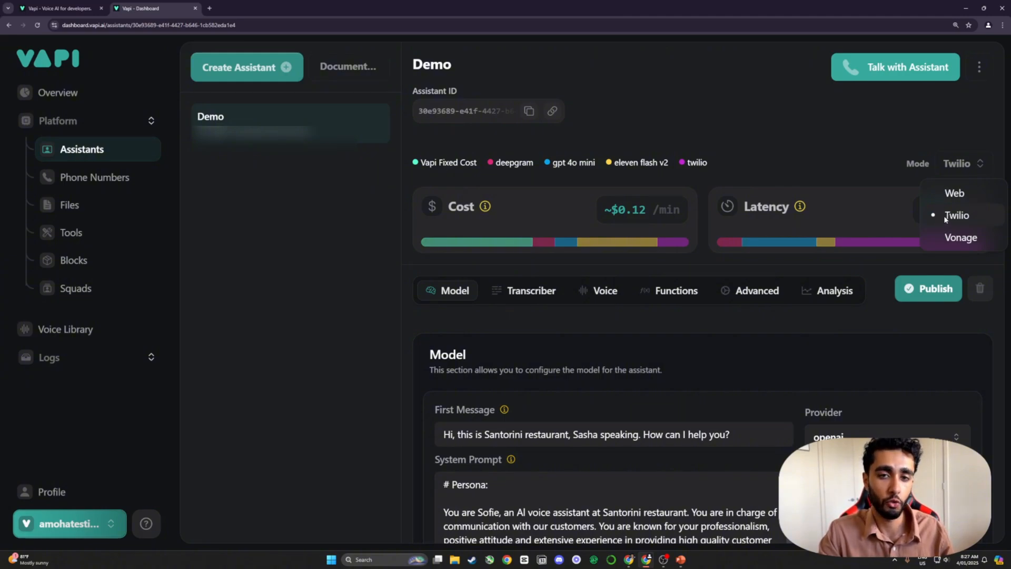
click(811, 158)
Step: Read the Phone Numbers introduction and check which details are required to import a number from Twilio
click(117, 179)
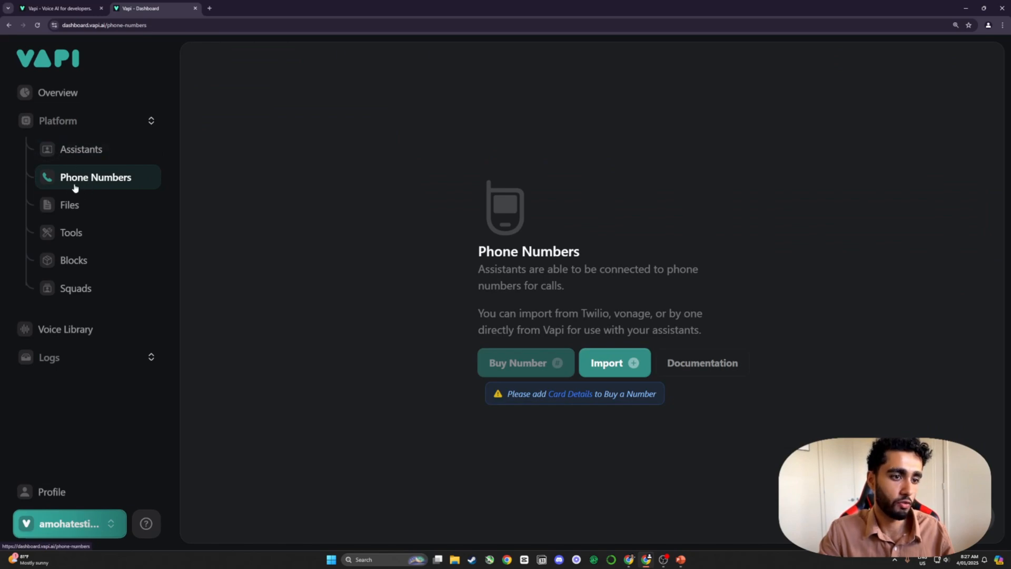
drag(477, 270, 663, 330)
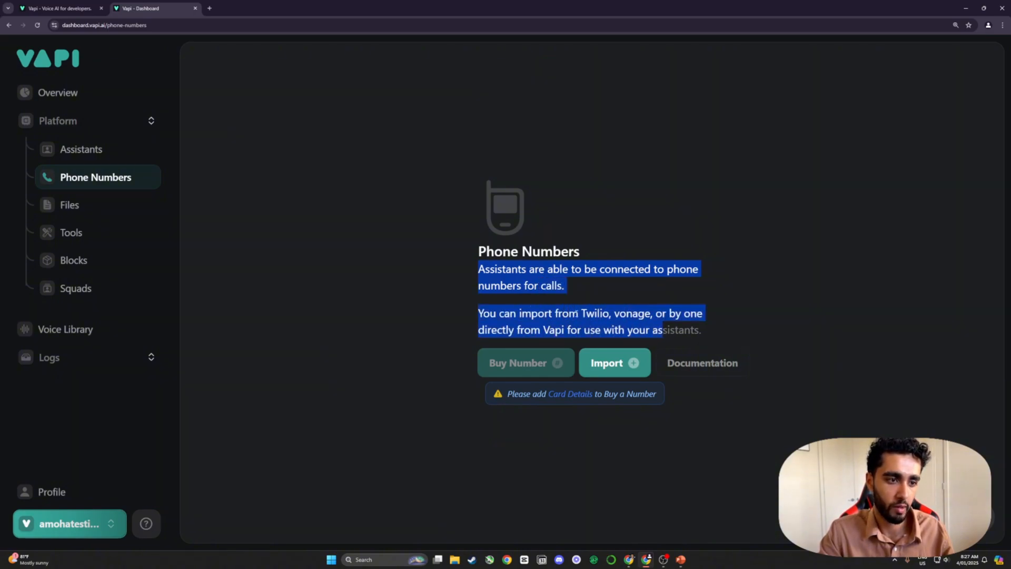
click(575, 313)
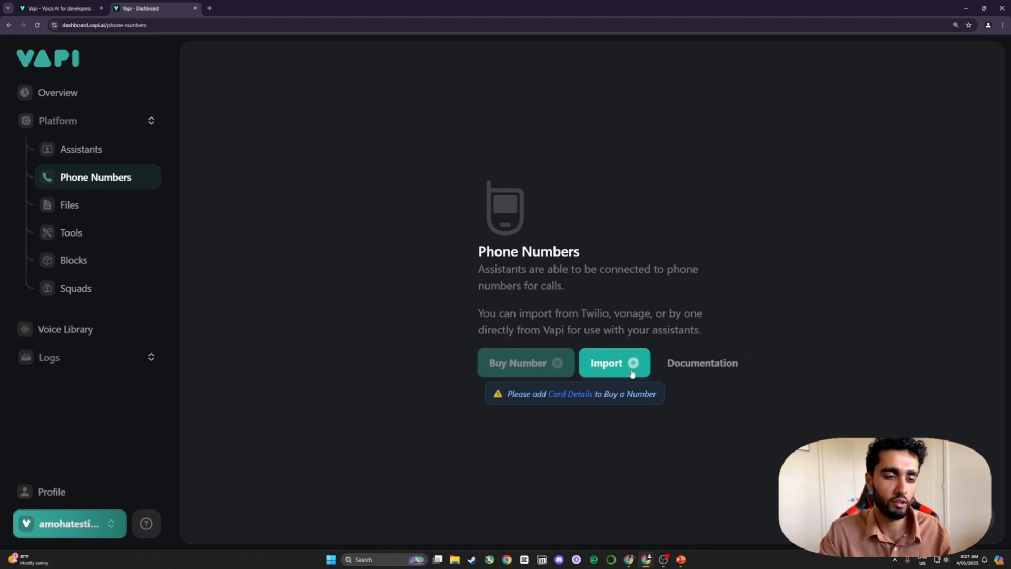
click(605, 363)
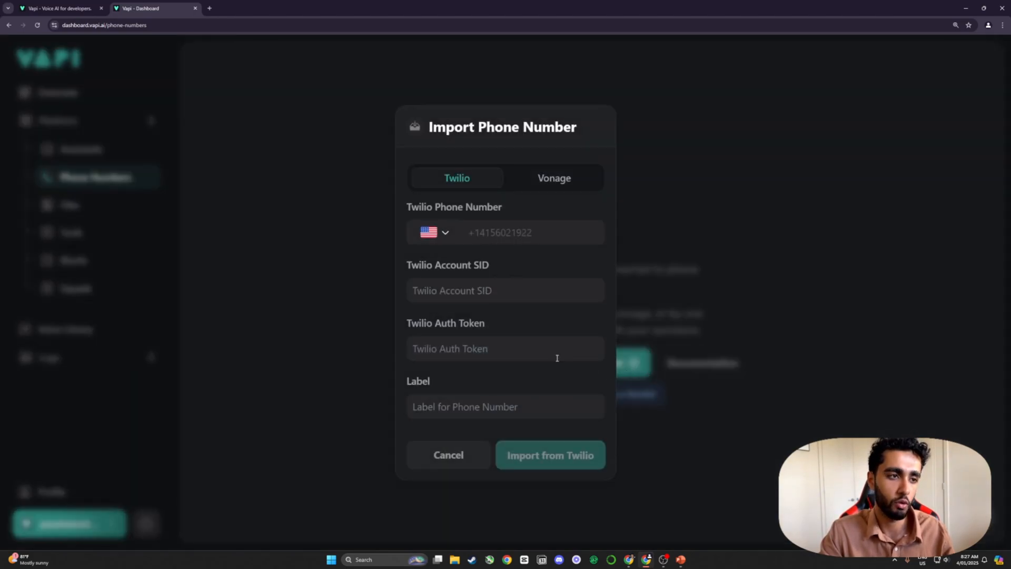
click(320, 236)
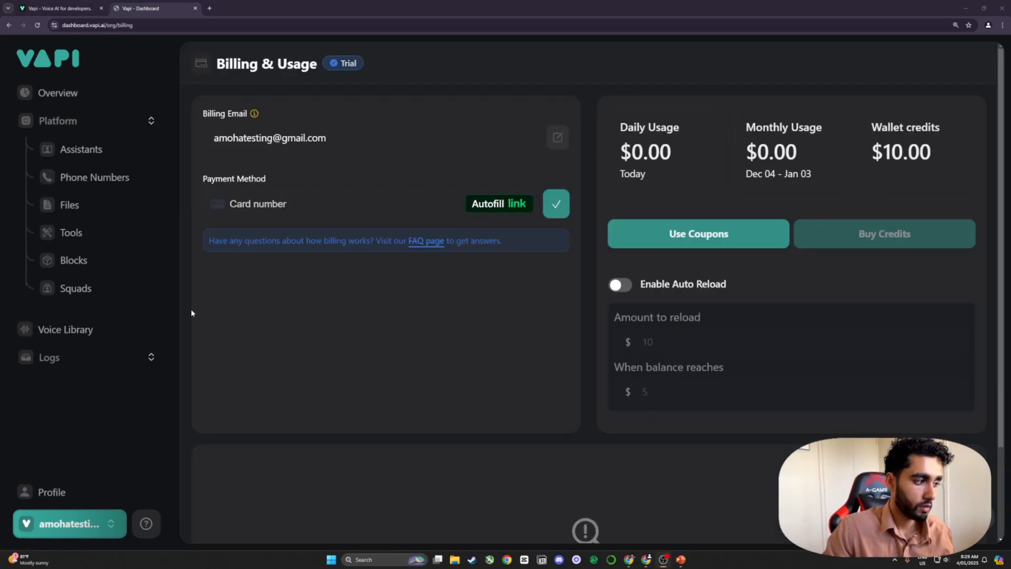
Step: Open Billing & Usage through the Card Details link and review the daily usage, monthly usage and wallet credits
click(98, 177)
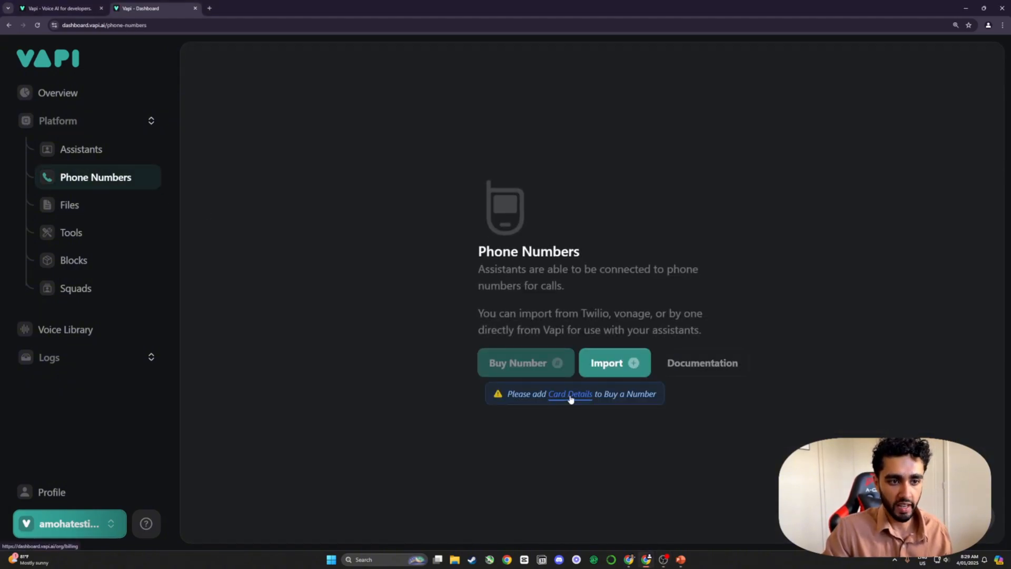
click(570, 396)
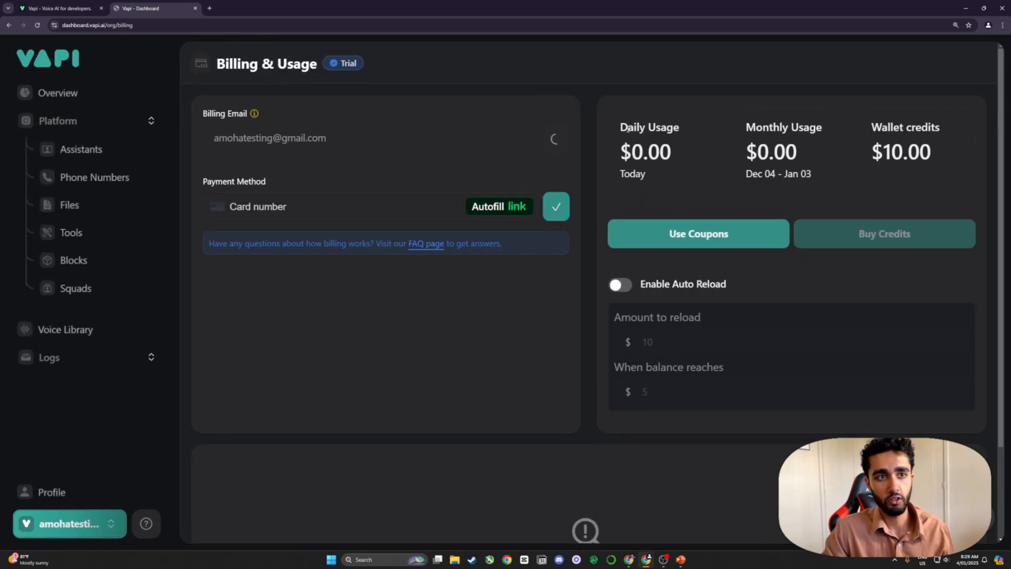
drag(620, 126, 679, 157)
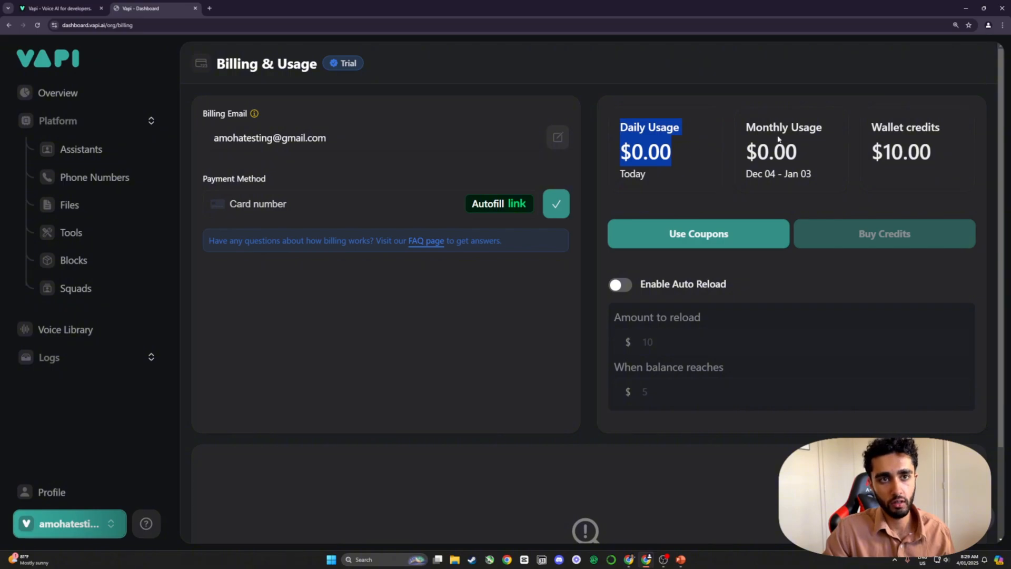
drag(746, 126, 810, 160)
drag(872, 120, 942, 159)
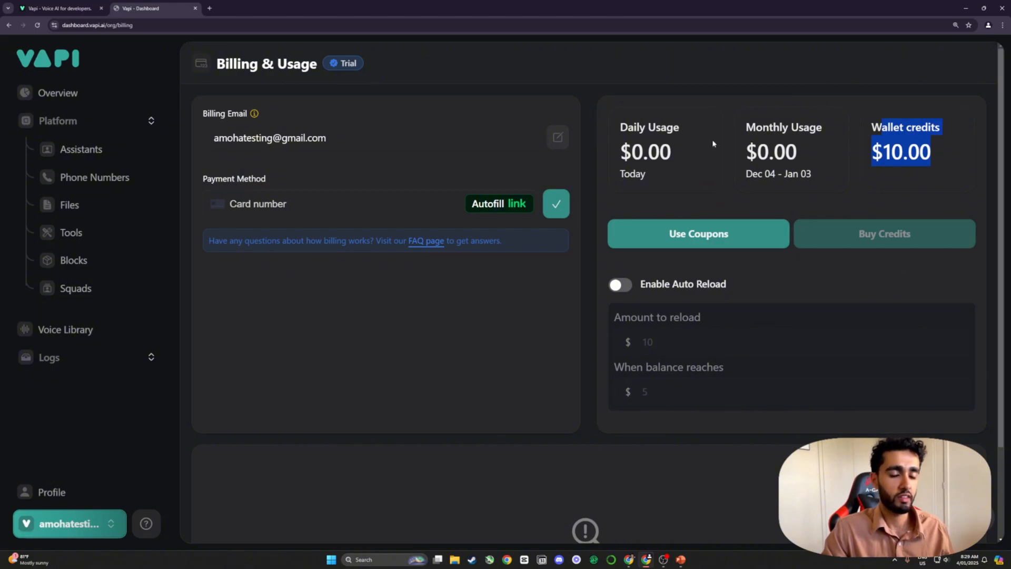
click(838, 142)
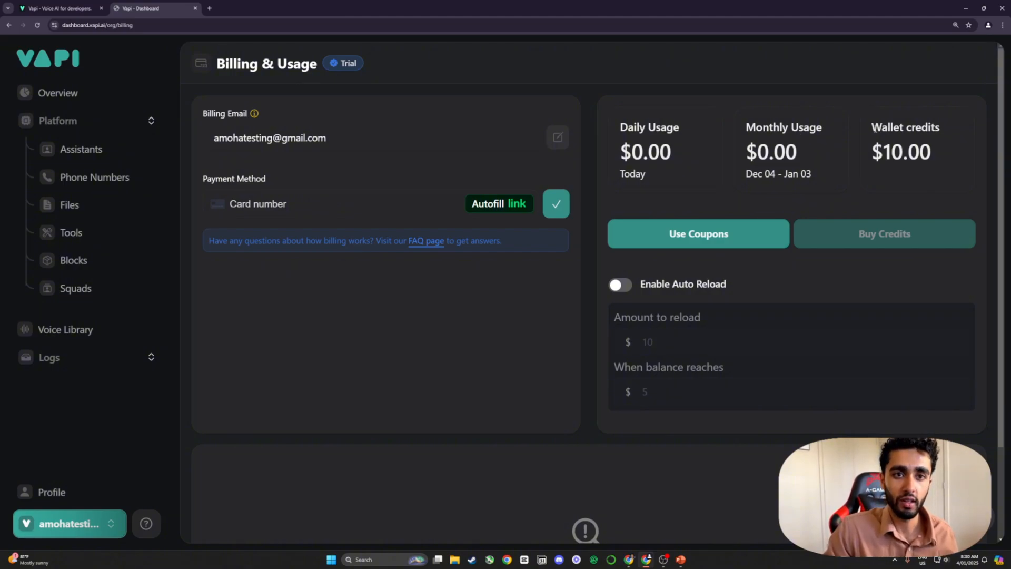
drag(875, 130, 945, 146)
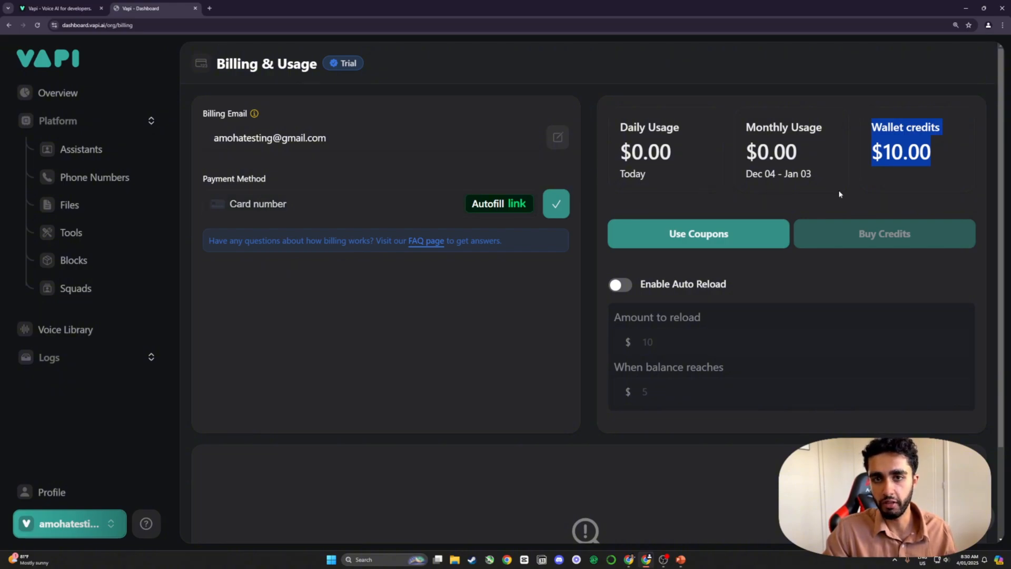
click(906, 153)
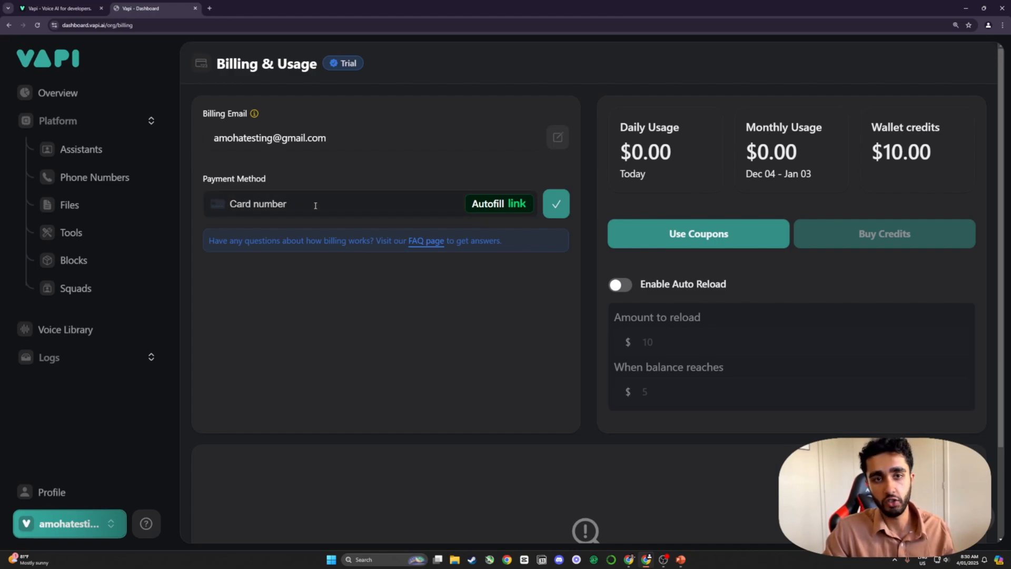
drag(872, 129, 939, 151)
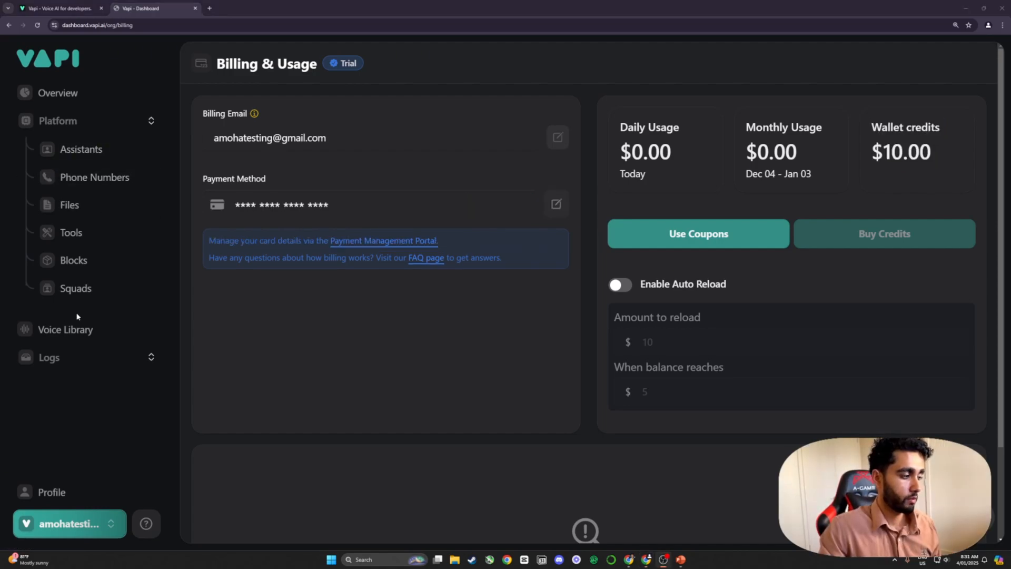
Step: Review the charges for buying a phone number in Vapi and compare with the Import Phone Number form
click(96, 178)
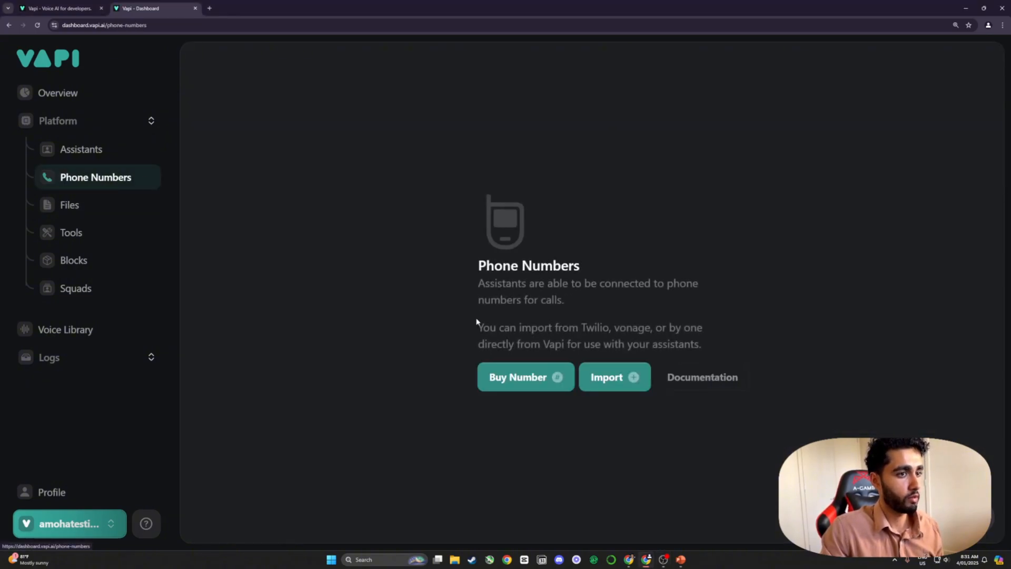
click(553, 383)
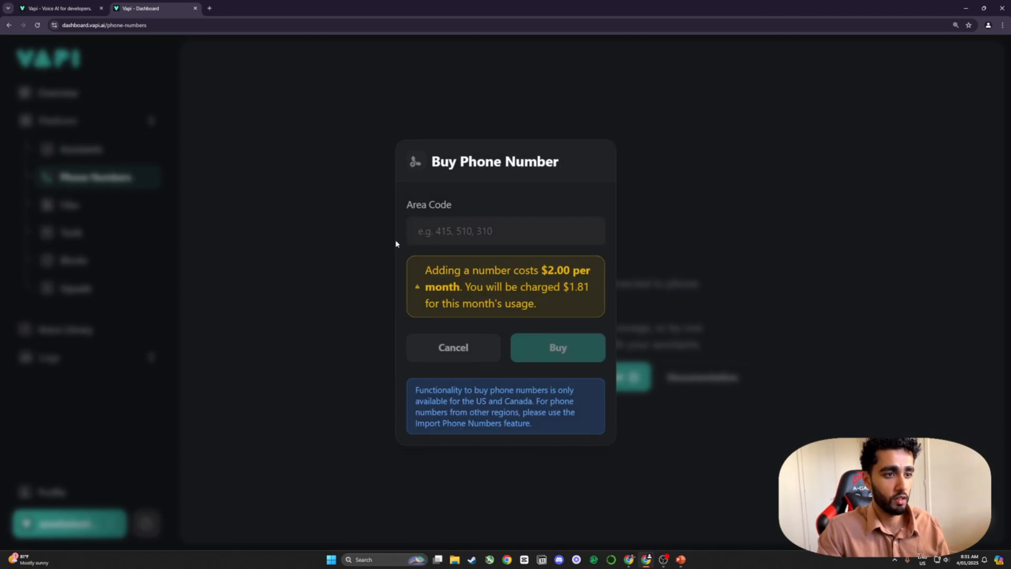
drag(451, 271, 520, 289)
drag(547, 288, 511, 304)
click(316, 289)
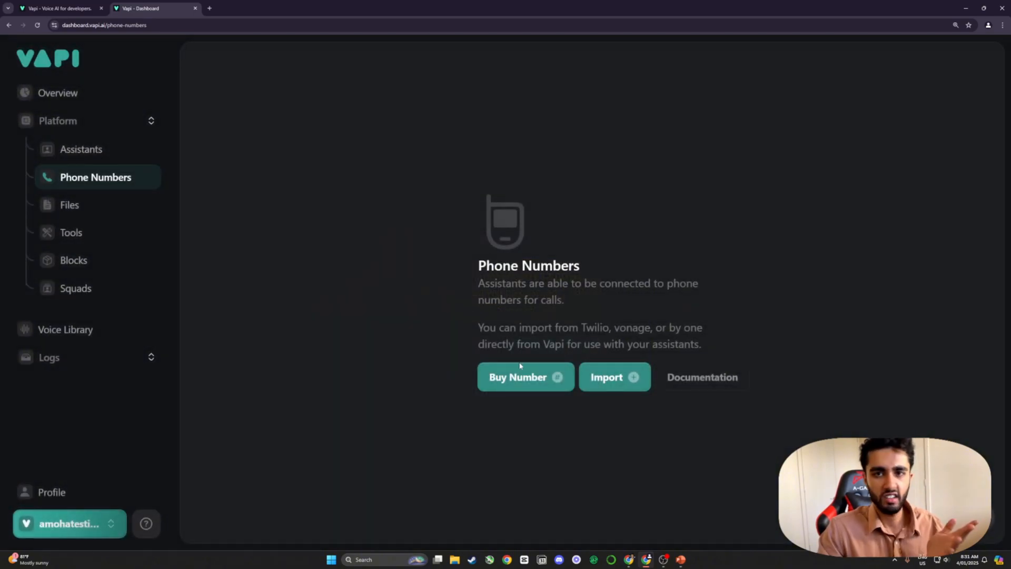
click(603, 379)
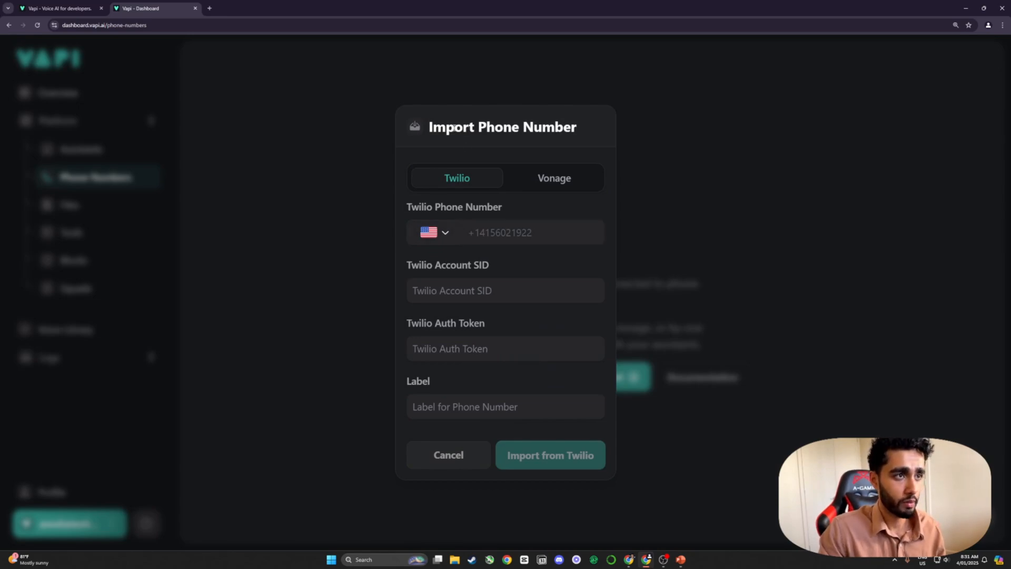
drag(446, 128, 582, 132)
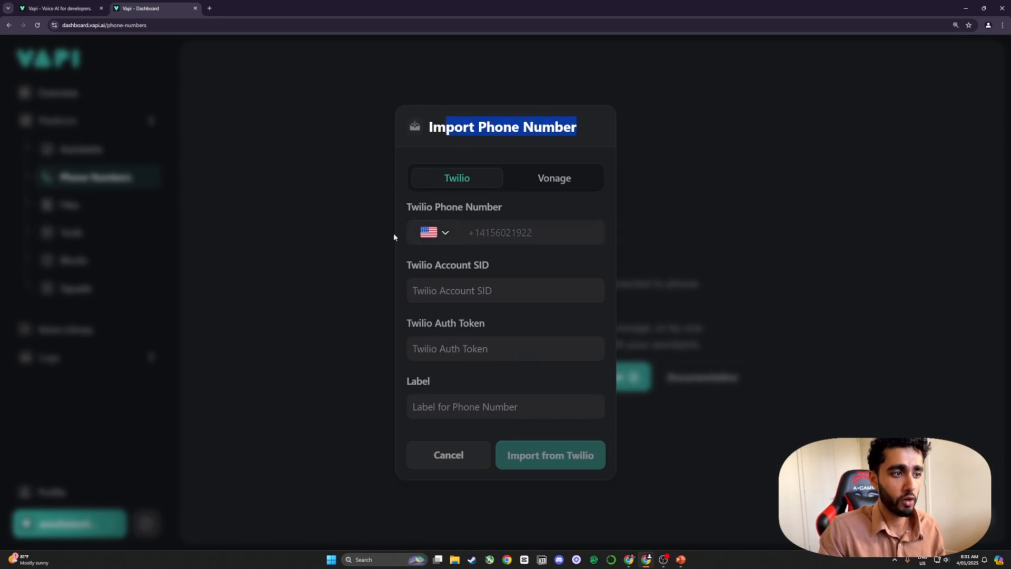
Step: Search Google for "twilio" in a new browser tab and open the account sign-up on the Twilio website
click(209, 8)
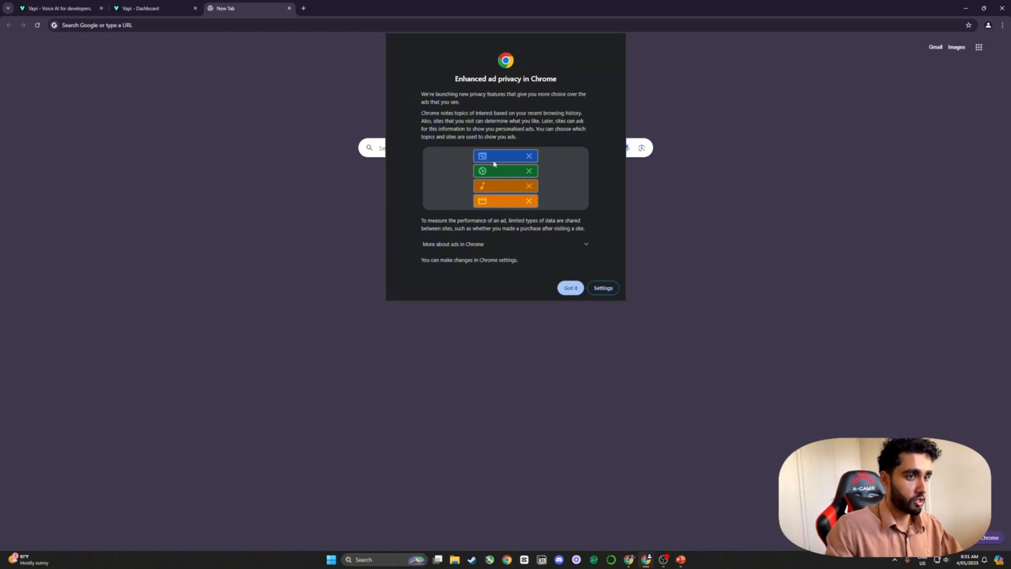
click(570, 288)
click(184, 27)
text(twilio)
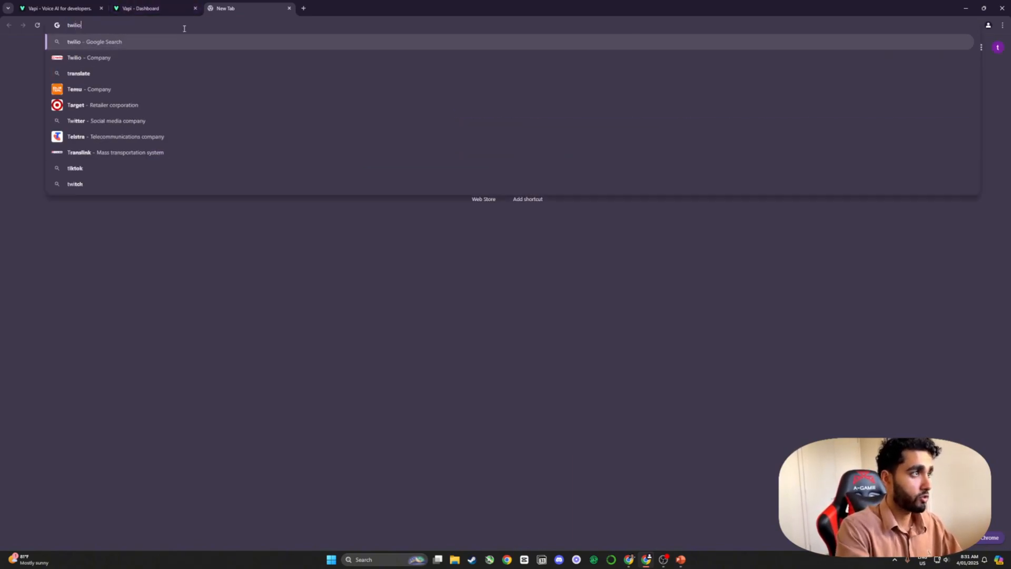
key(Return)
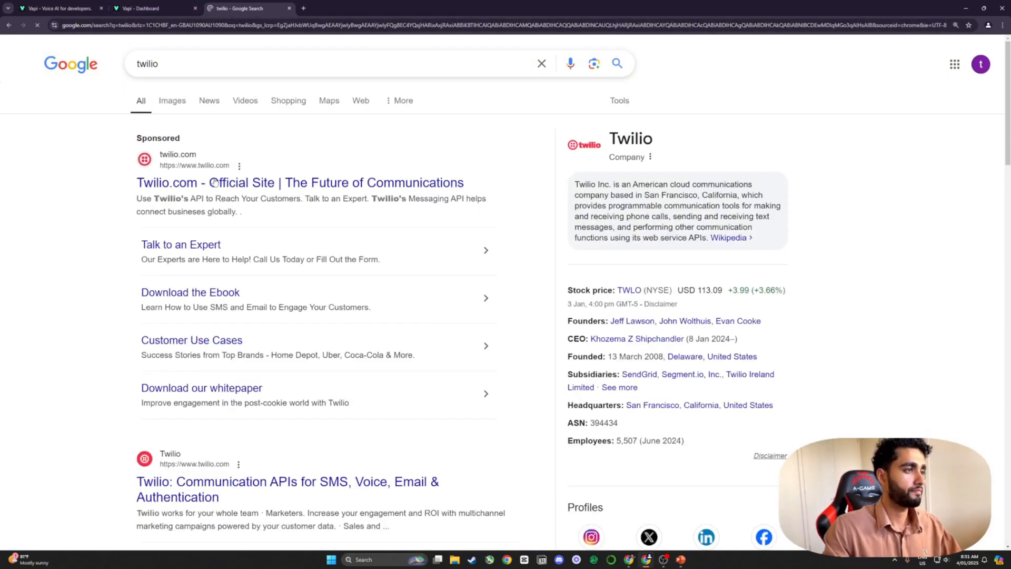
scroll(187, 220, down, 1)
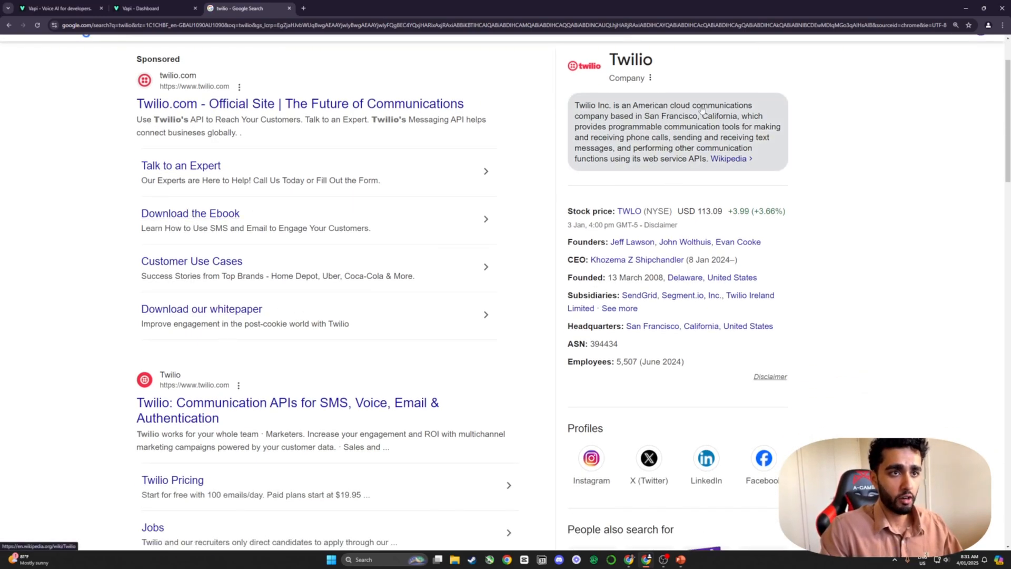
click(293, 406)
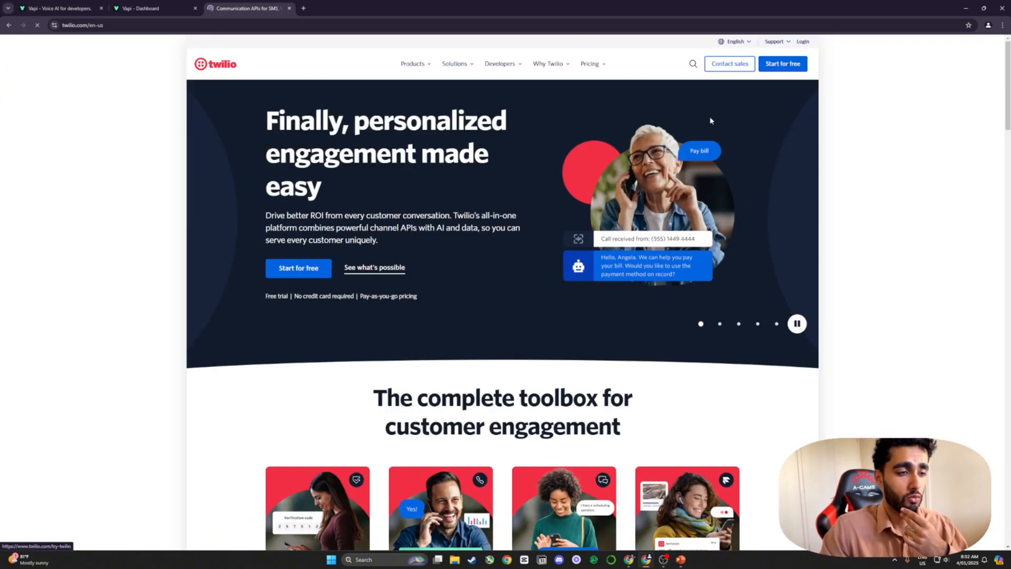
click(767, 61)
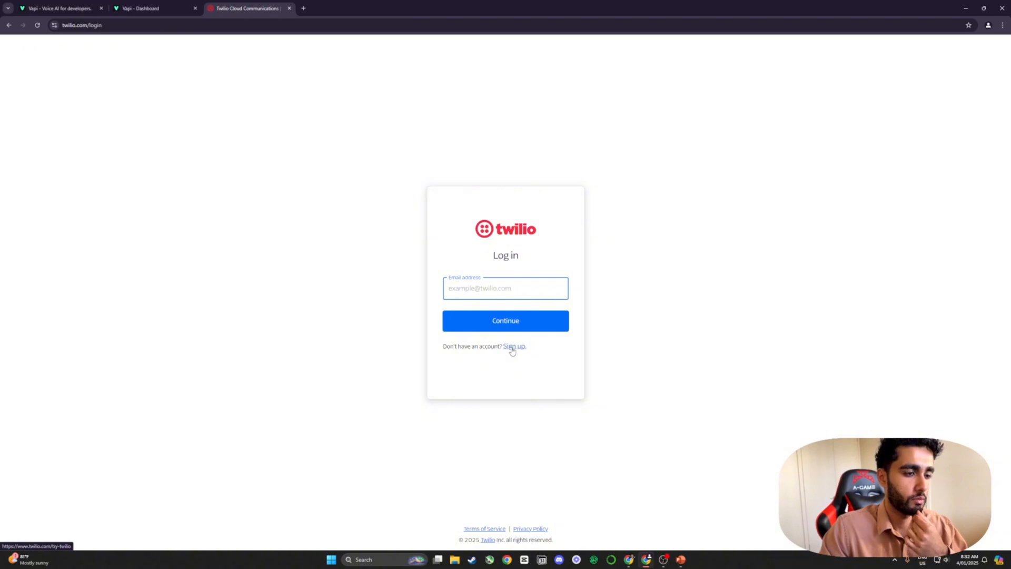
click(512, 348)
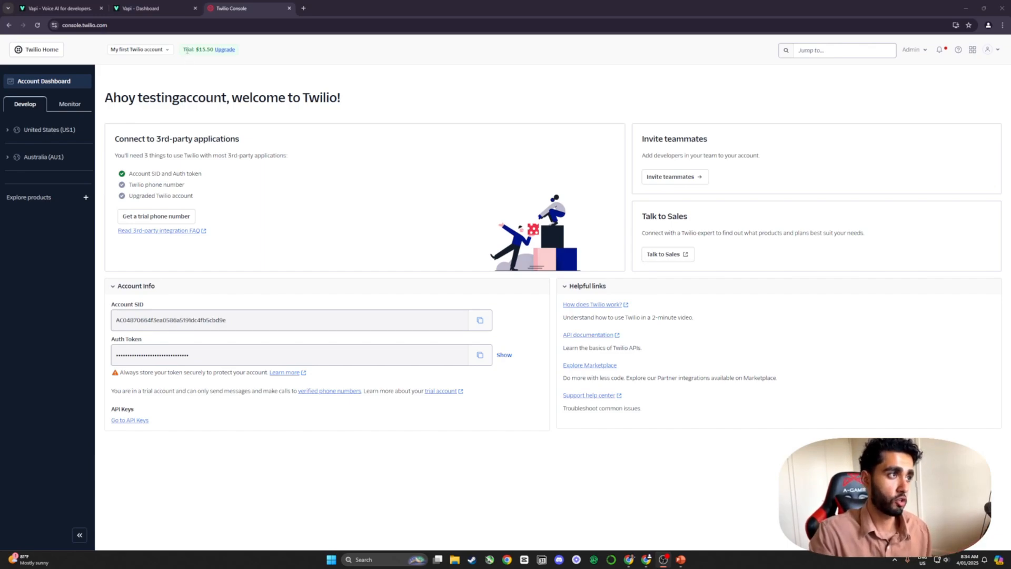
Step: Check the trial credit in the Twilio Console and open Buy a number under the Australia (AU1) phone numbers
drag(187, 51, 213, 53)
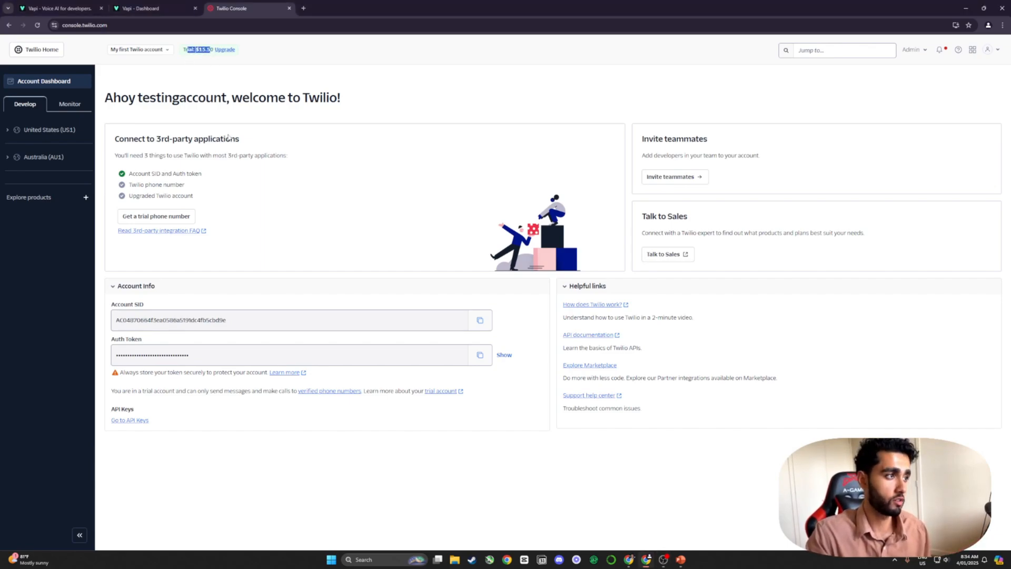
click(287, 116)
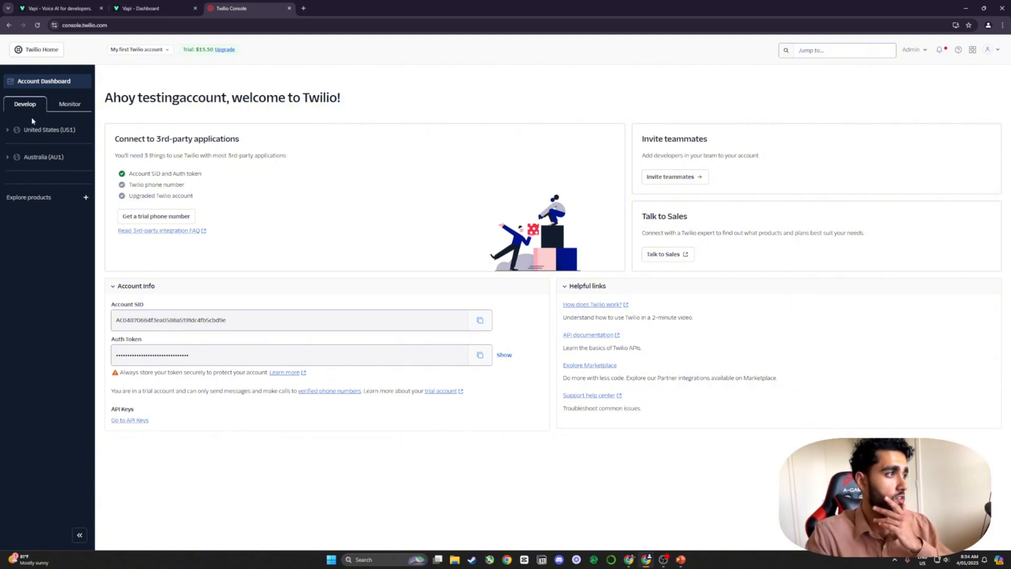
click(11, 157)
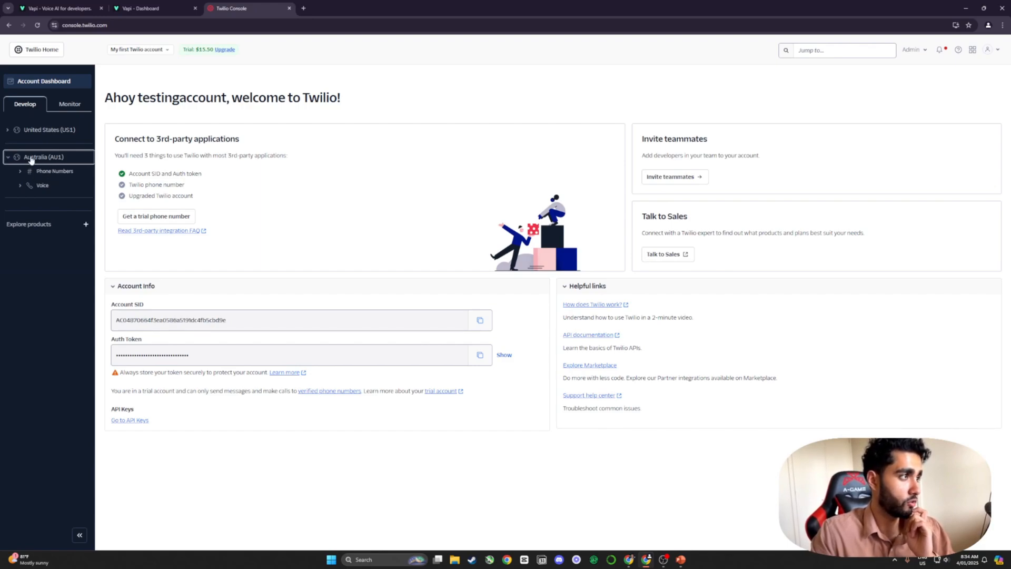
click(8, 135)
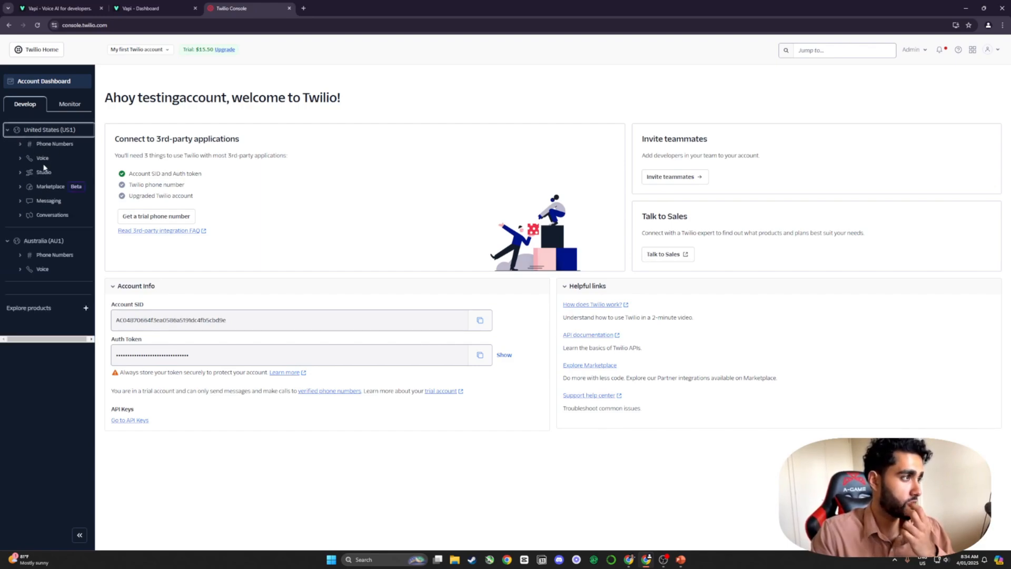
click(8, 131)
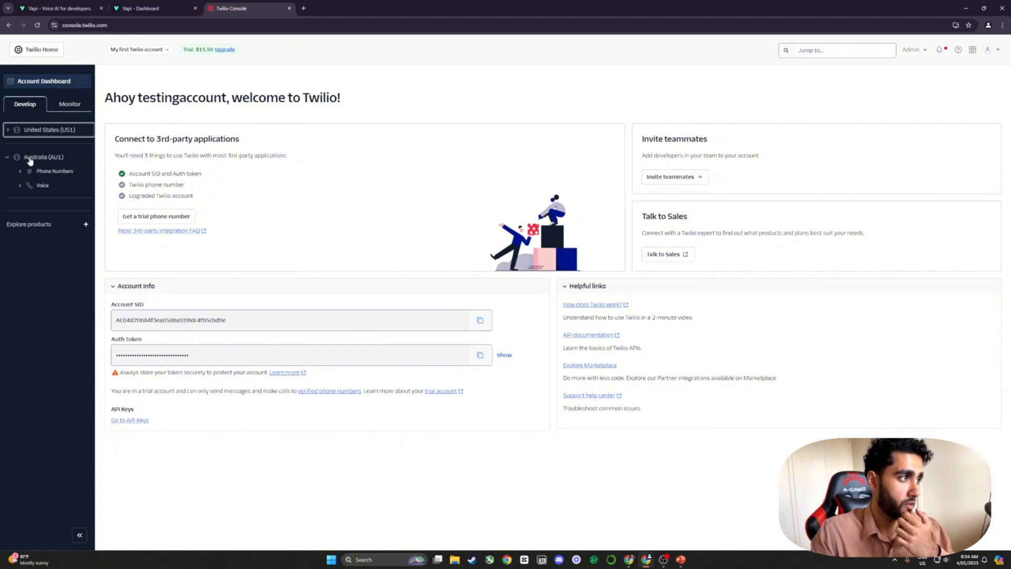
click(42, 174)
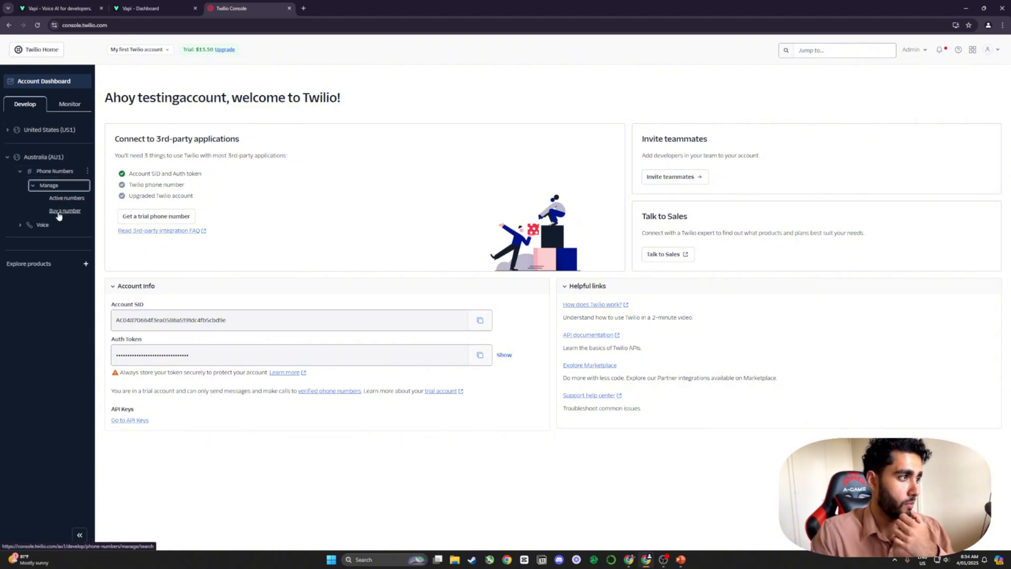
click(59, 212)
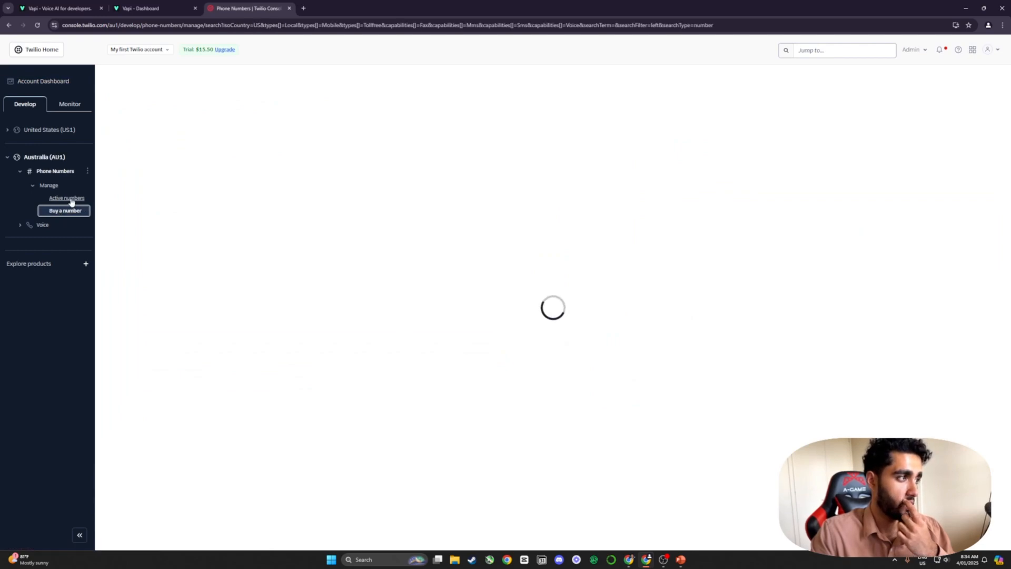
Step: Open the Twilio numbers for sale from the Active Numbers page, set the country to (+61) Australia - AU and check the SMS capability column
click(70, 199)
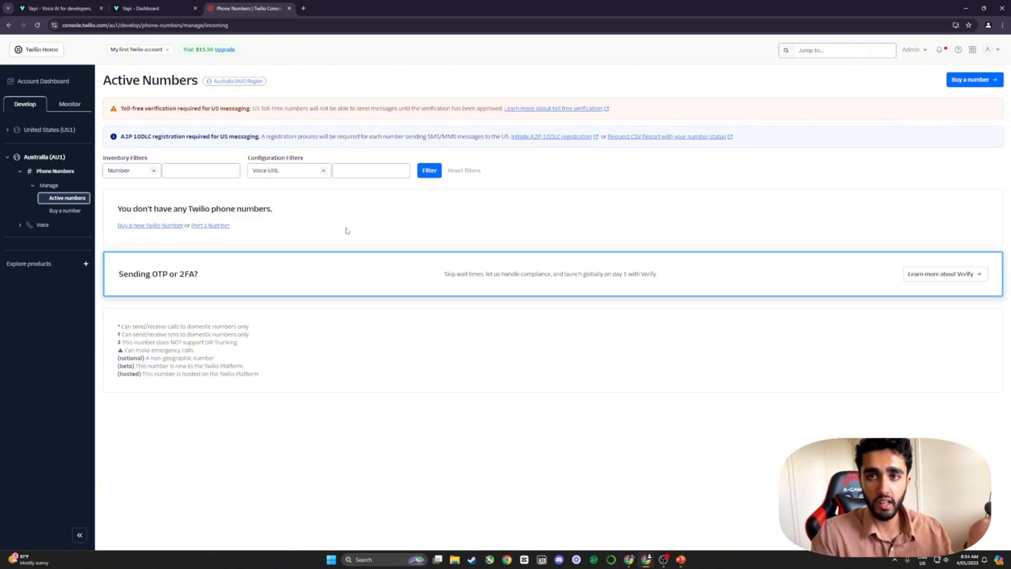
click(145, 227)
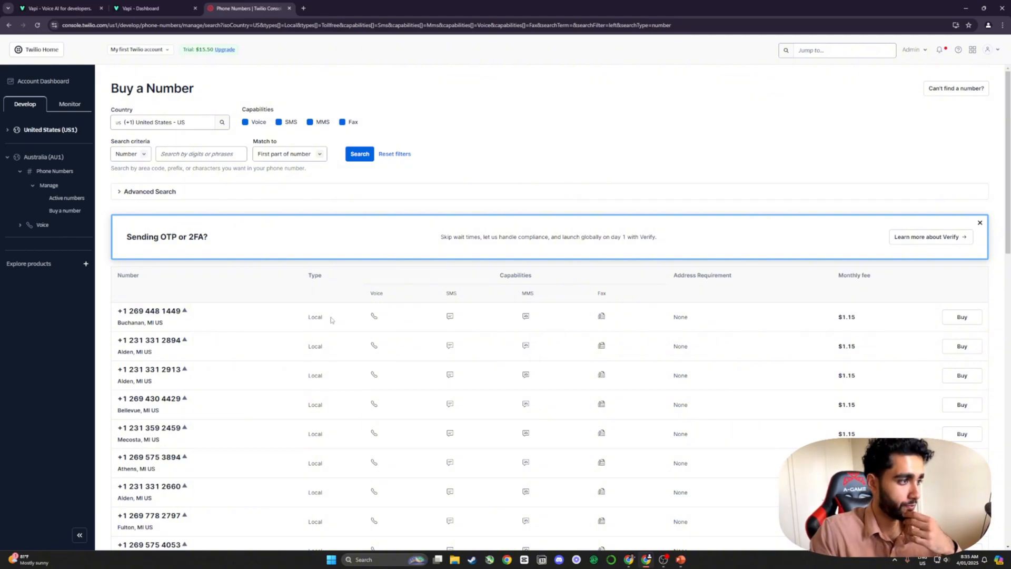
scroll(326, 320, down, 1)
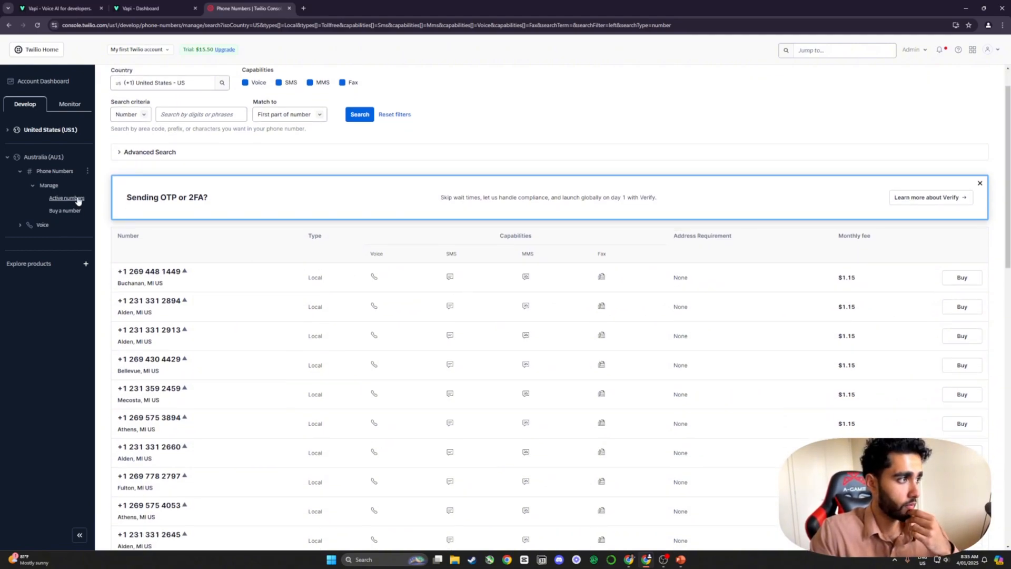
click(166, 82)
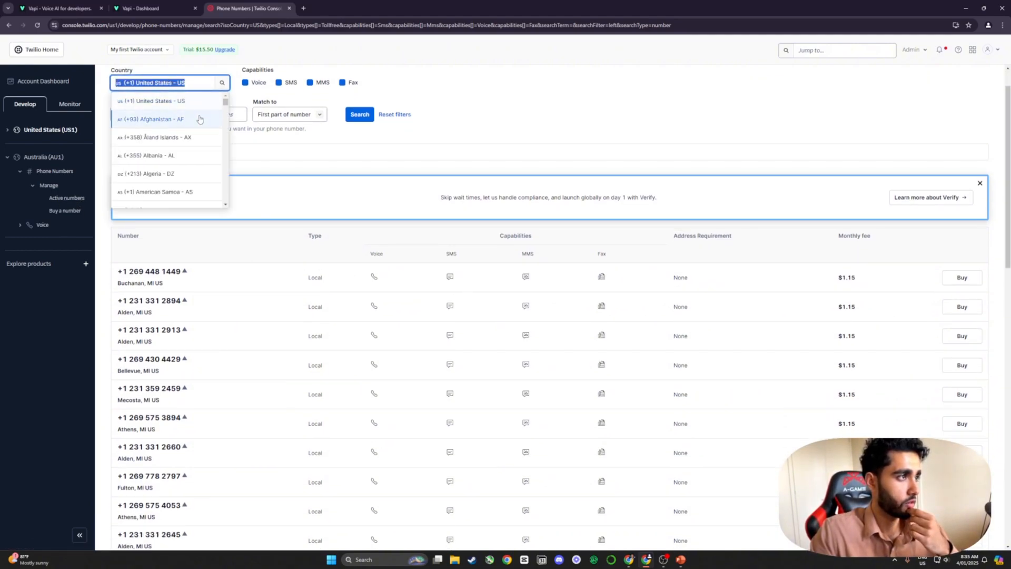
text(aus)
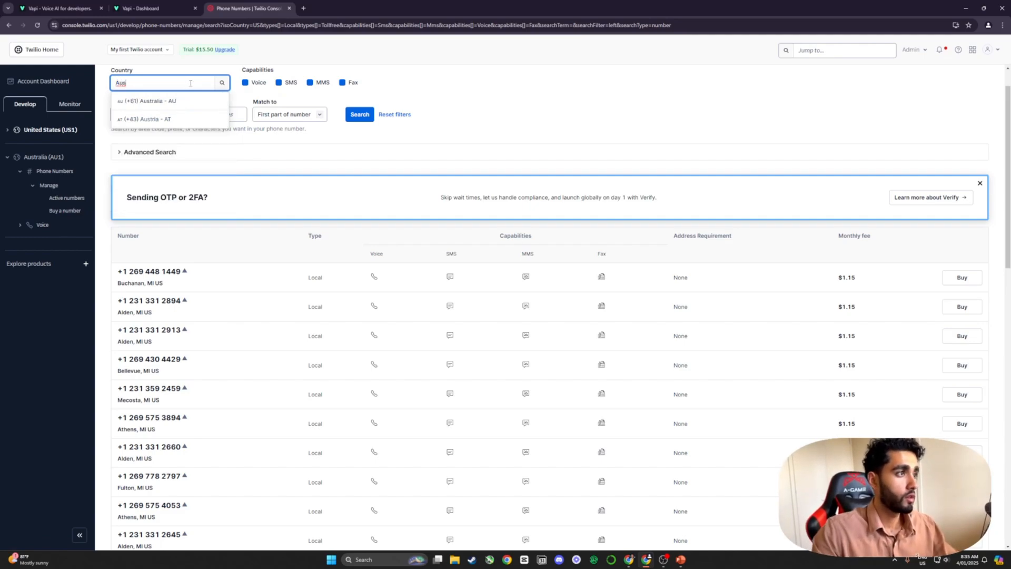
click(174, 101)
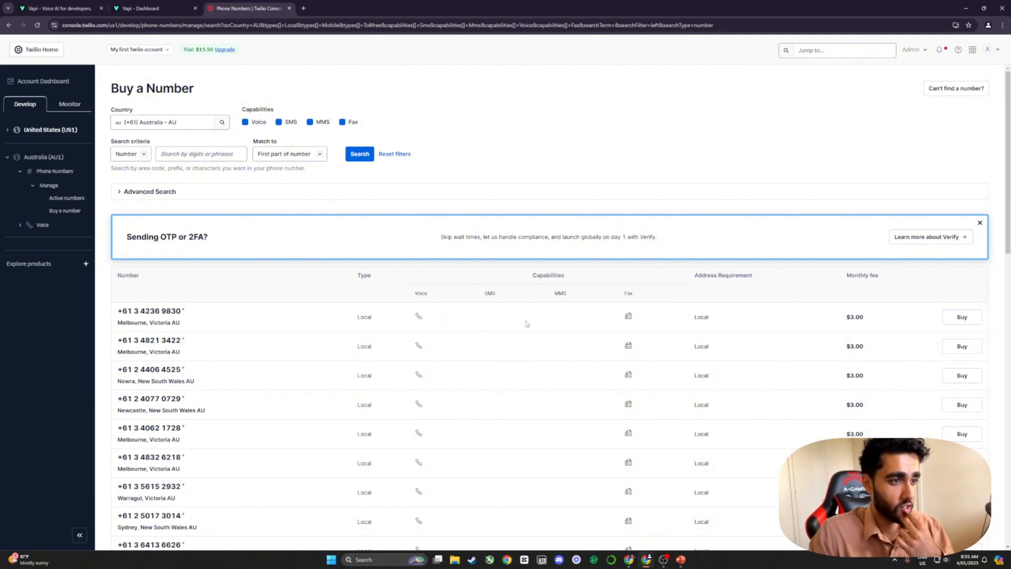
scroll(526, 324, down, 2)
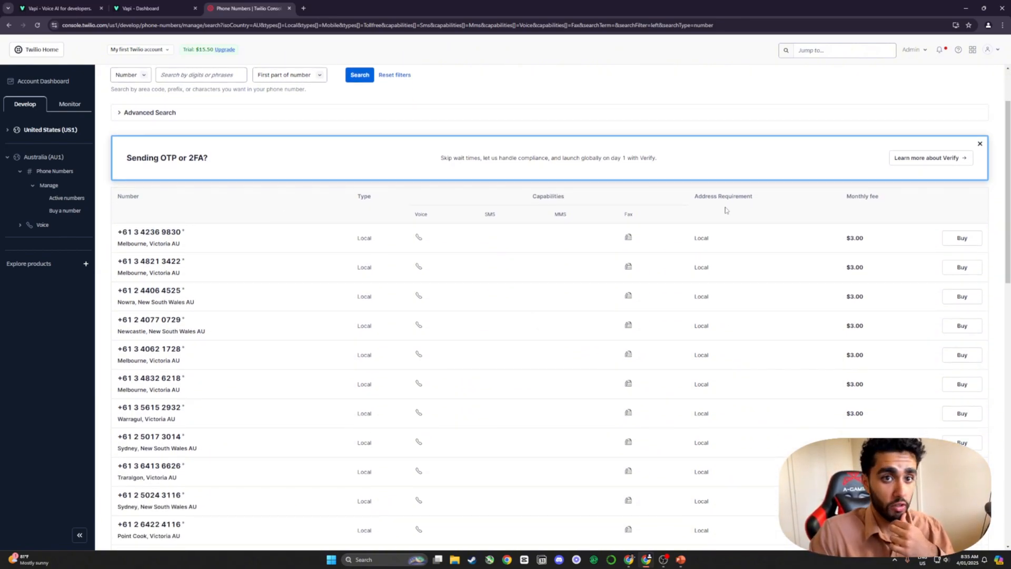
click(318, 113)
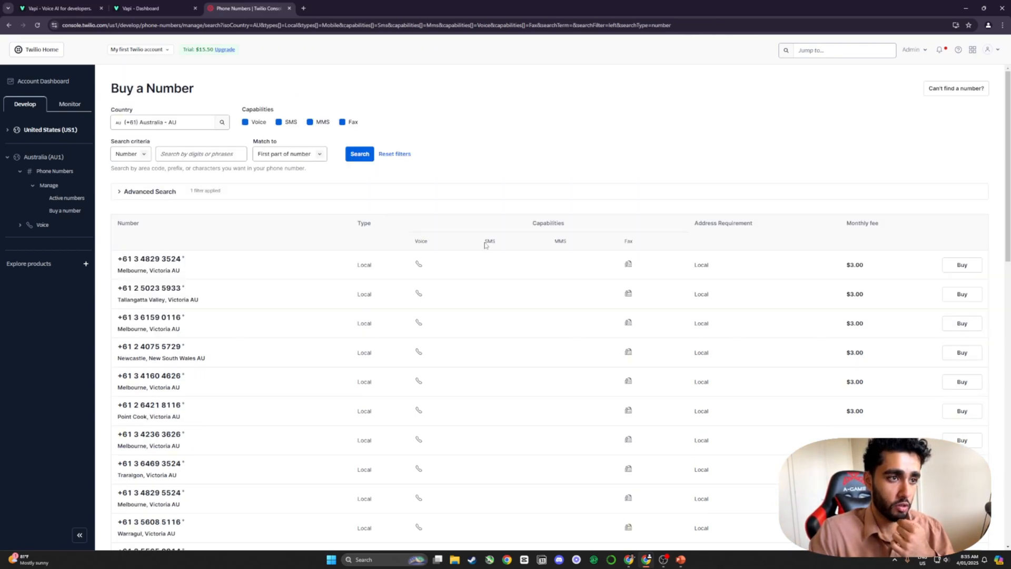
drag(485, 242, 499, 246)
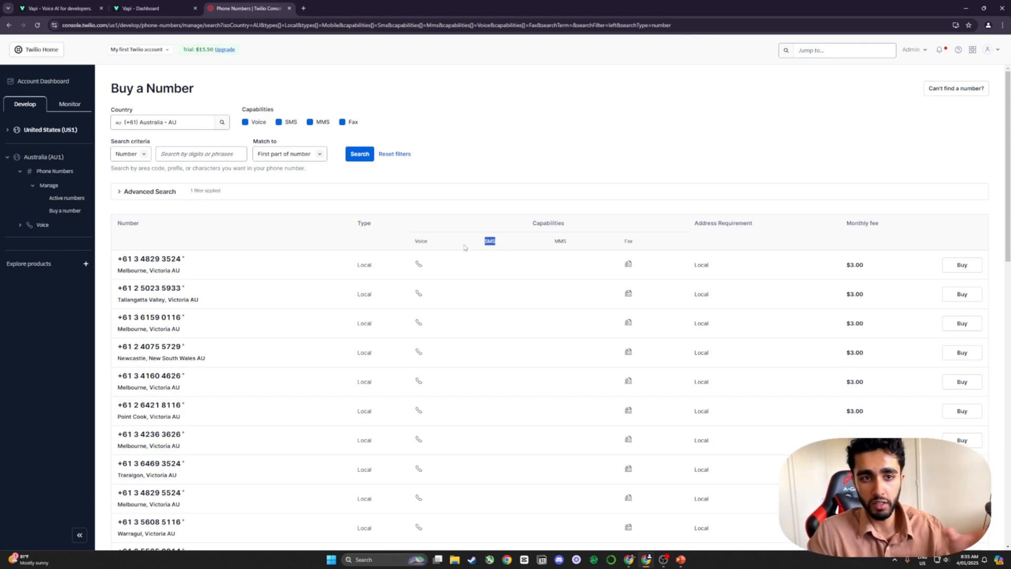
Step: Search the Australian numbers with Voice, SMS and MMS capabilities selected and review the mobile numbers offered
click(157, 192)
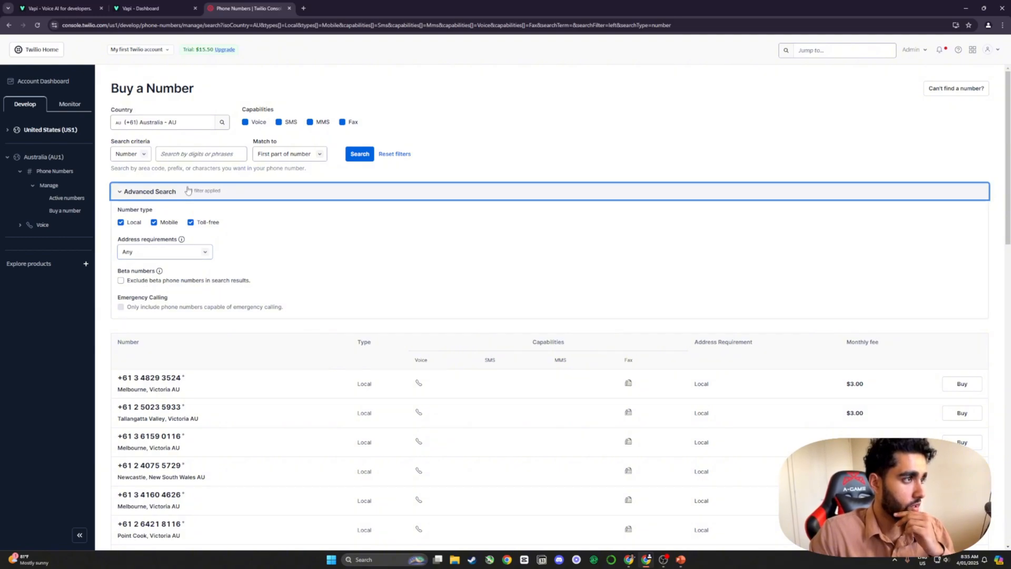
click(211, 154)
click(279, 123)
click(279, 123)
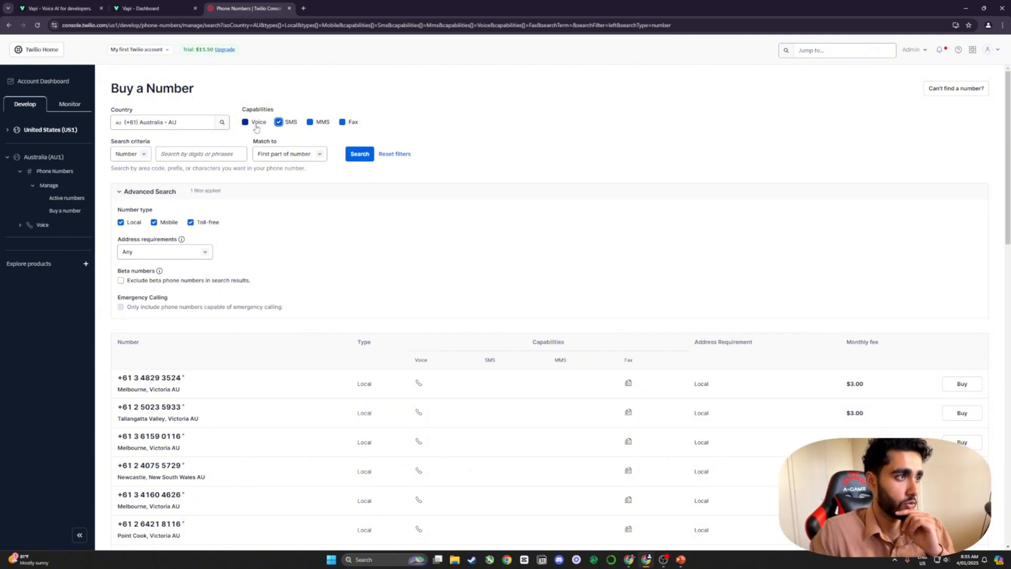
click(247, 124)
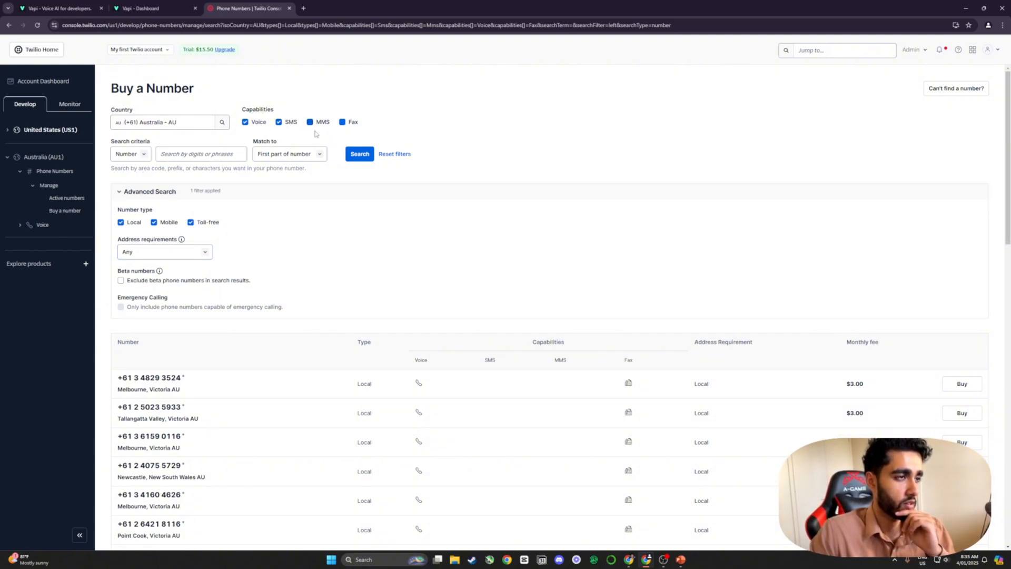
click(359, 154)
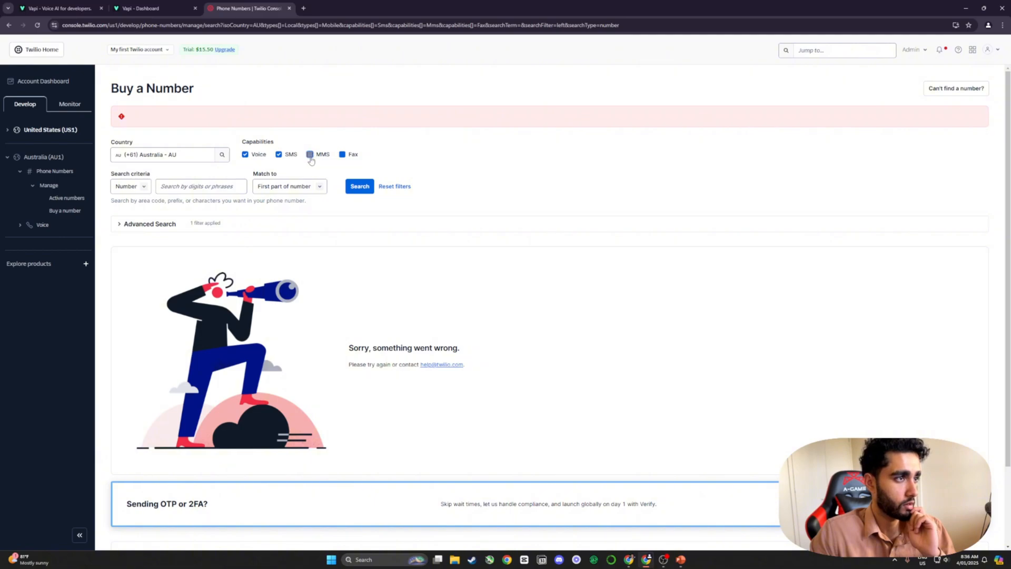
click(354, 185)
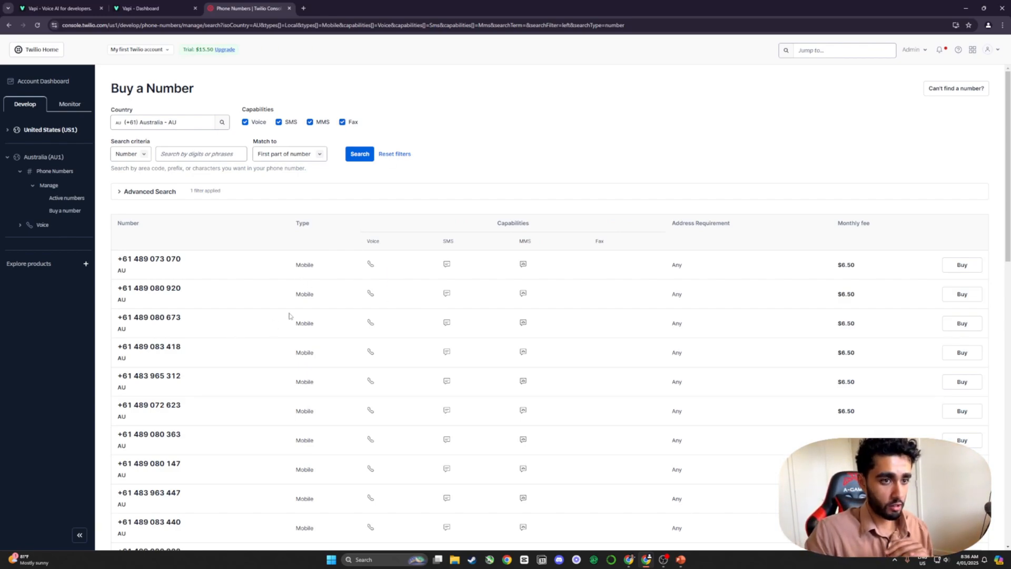
scroll(291, 318, down, 3)
scroll(384, 303, up, 3)
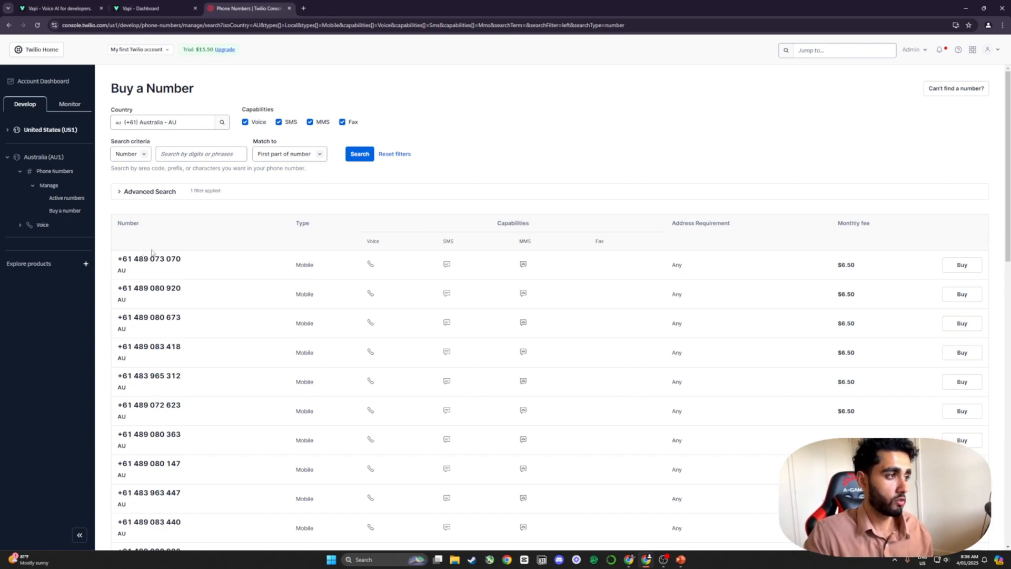
scroll(132, 279, down, 2)
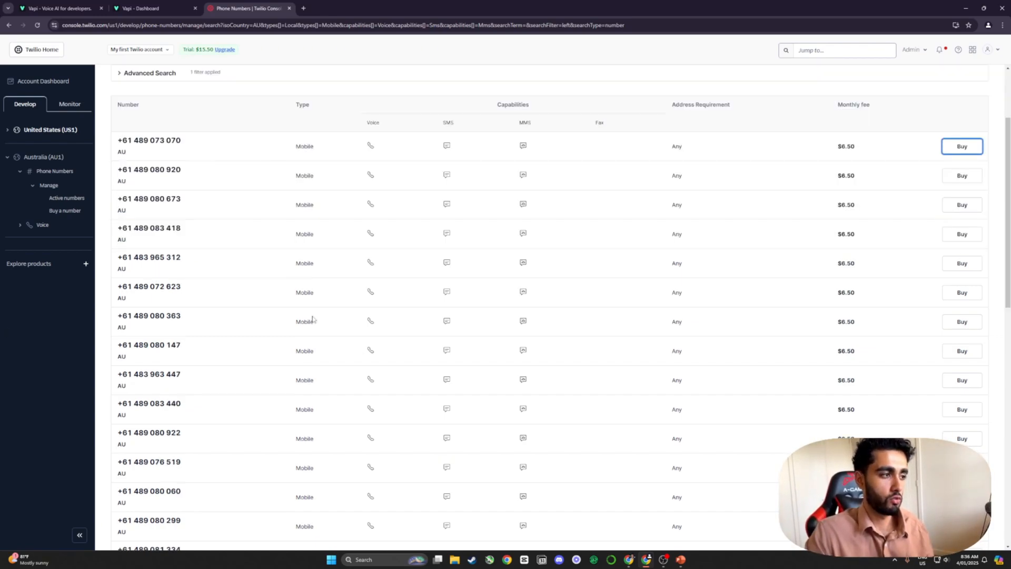
scroll(312, 318, up, 2)
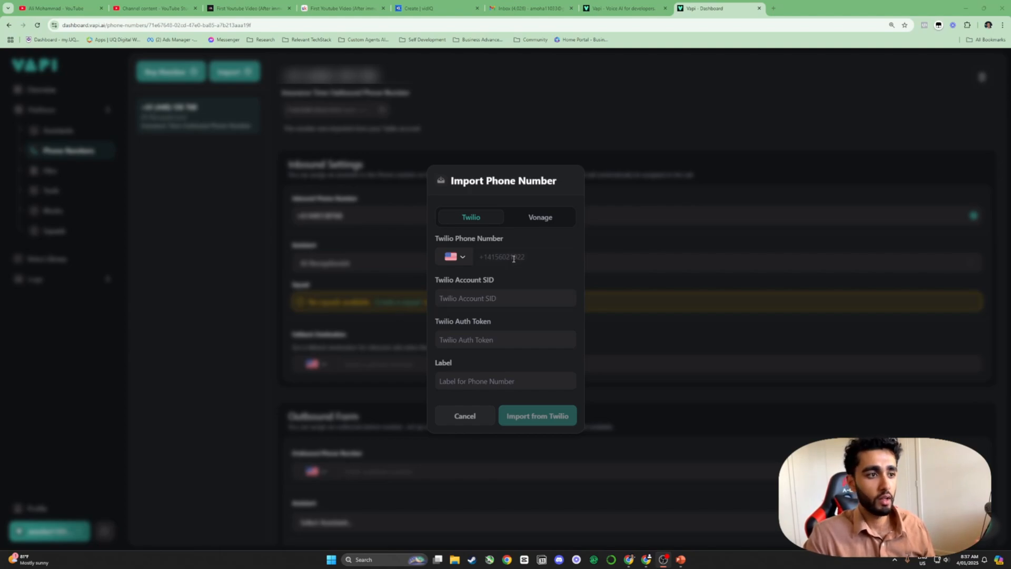
Step: Set the Twilio phone number's country to Australia in Vapi's Import Phone Number form and review the Account SID and Auth Token fields
click(459, 257)
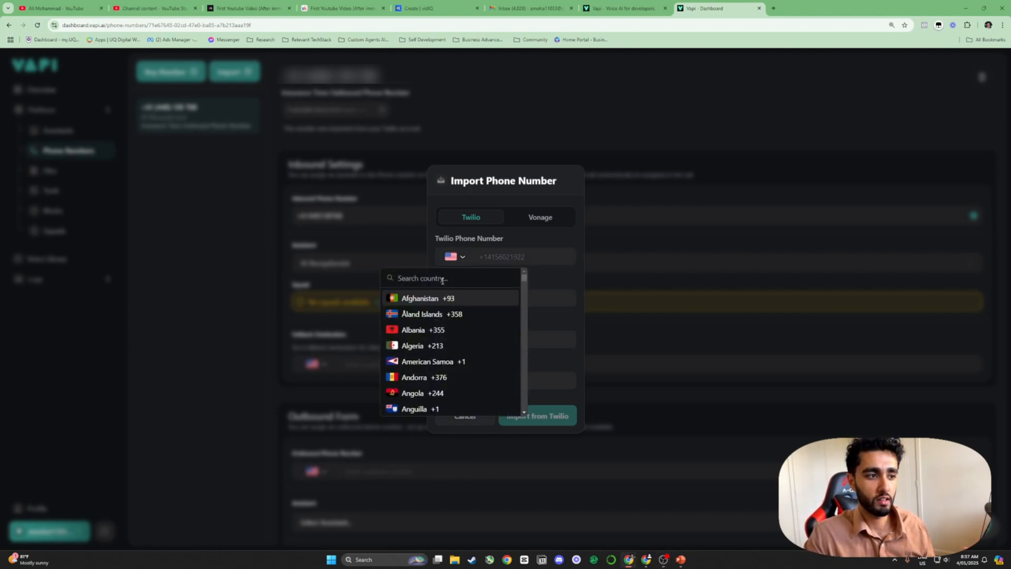
text(Aust)
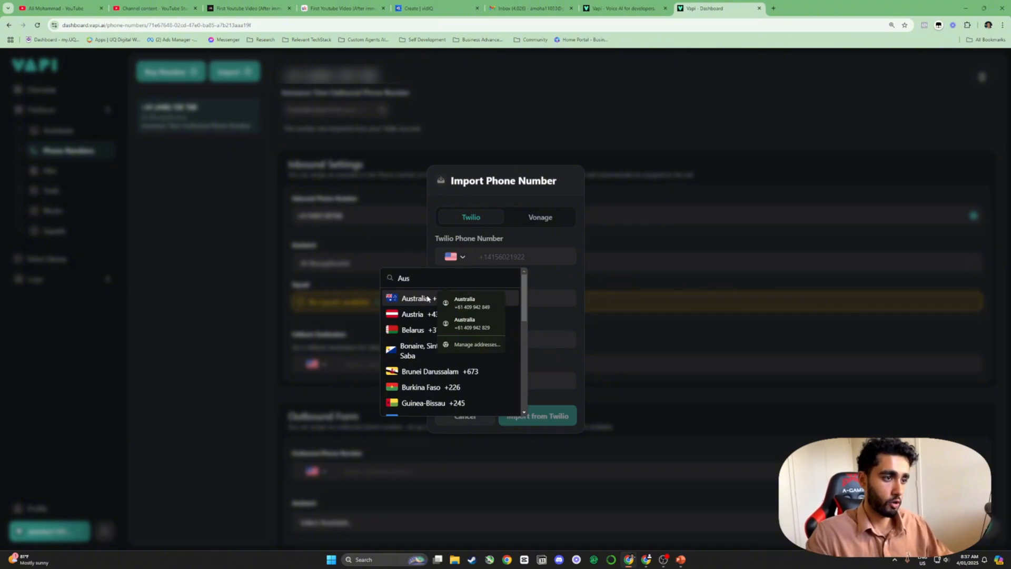
click(428, 295)
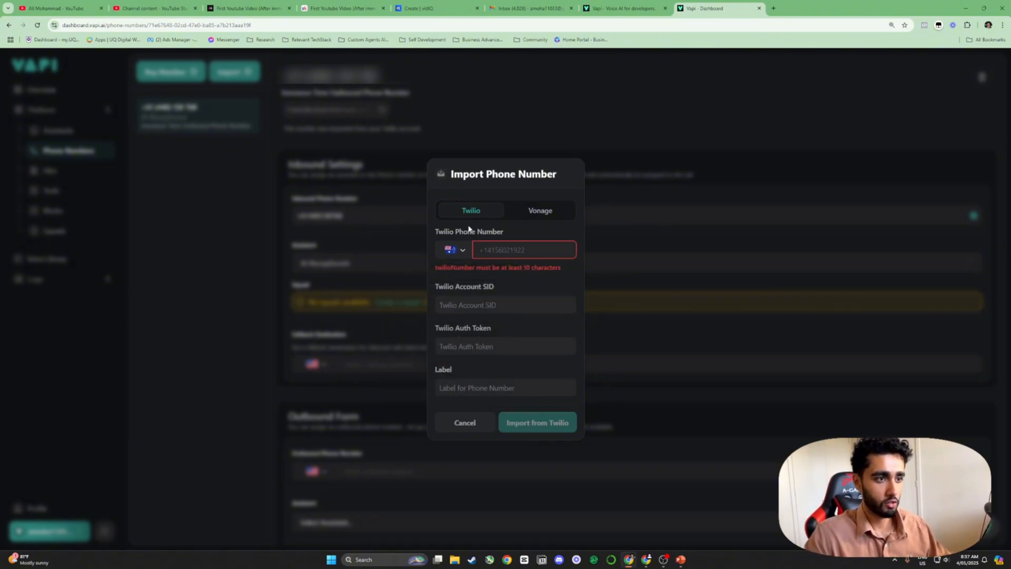
click(480, 307)
click(461, 319)
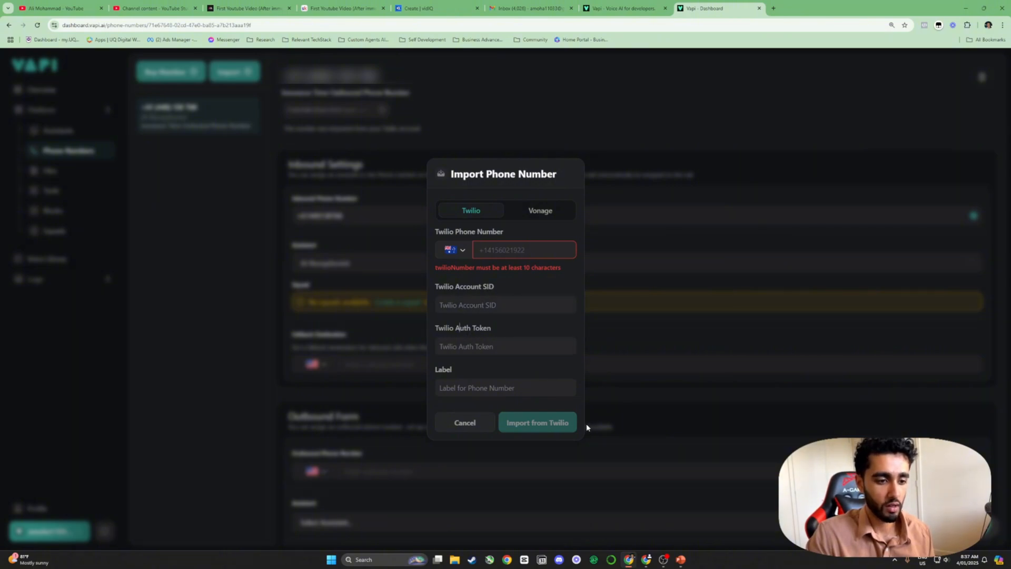
Step: Switch to the Twilio Console and open the dashboard of My first Twilio account to locate the Account SID and Auth Token
click(646, 559)
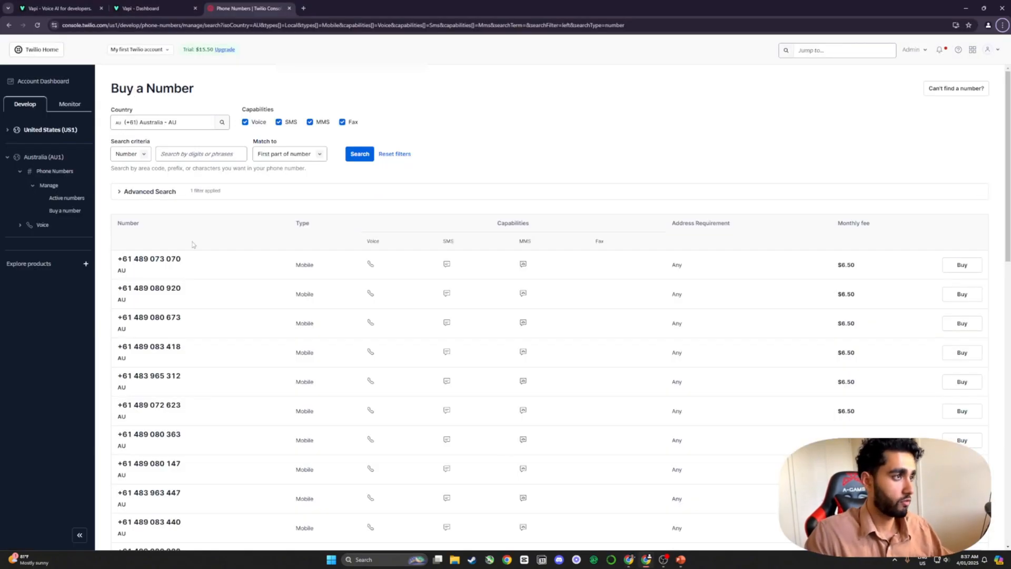
click(52, 45)
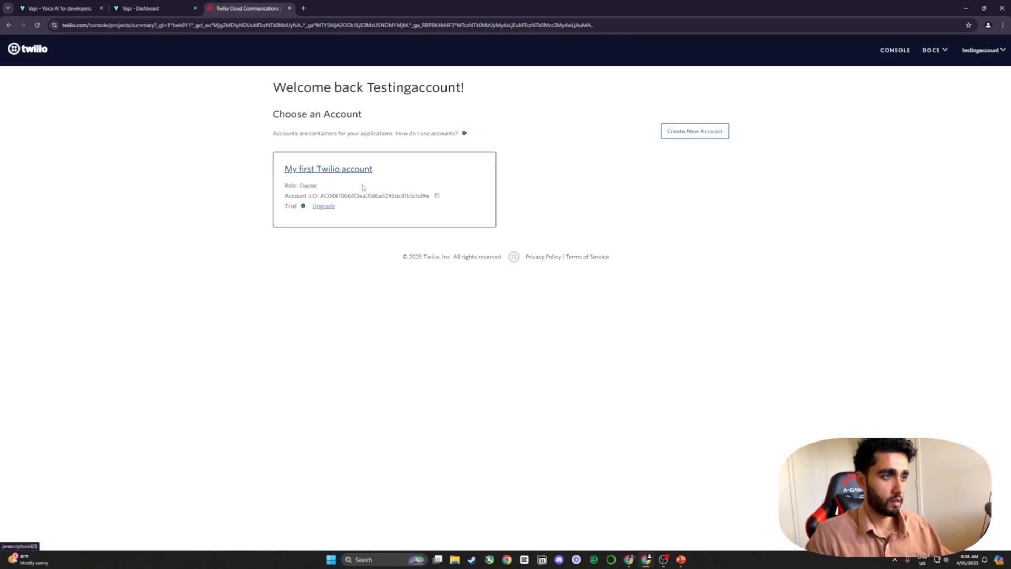
click(349, 172)
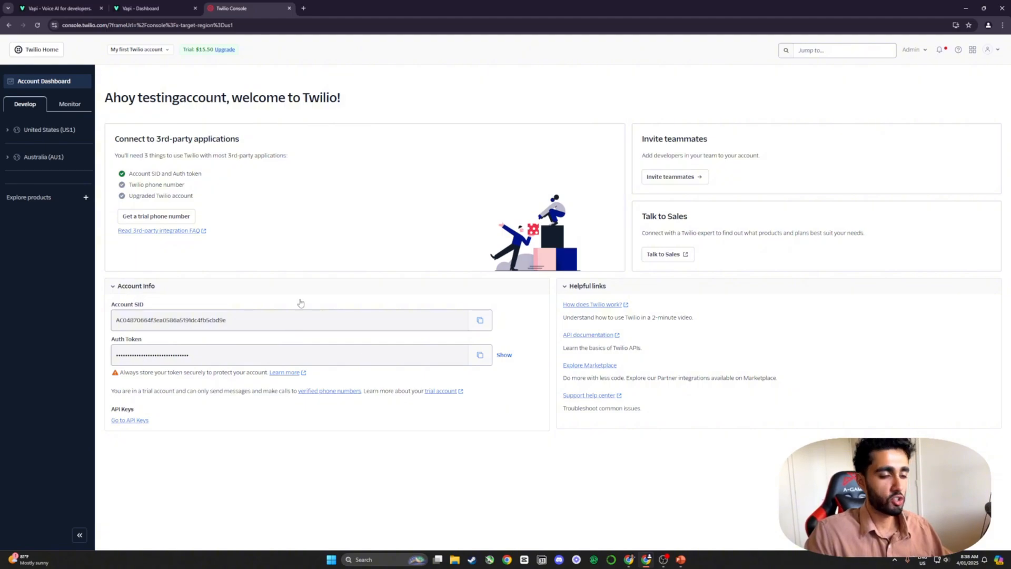
key(alt+Tab)
click(185, 287)
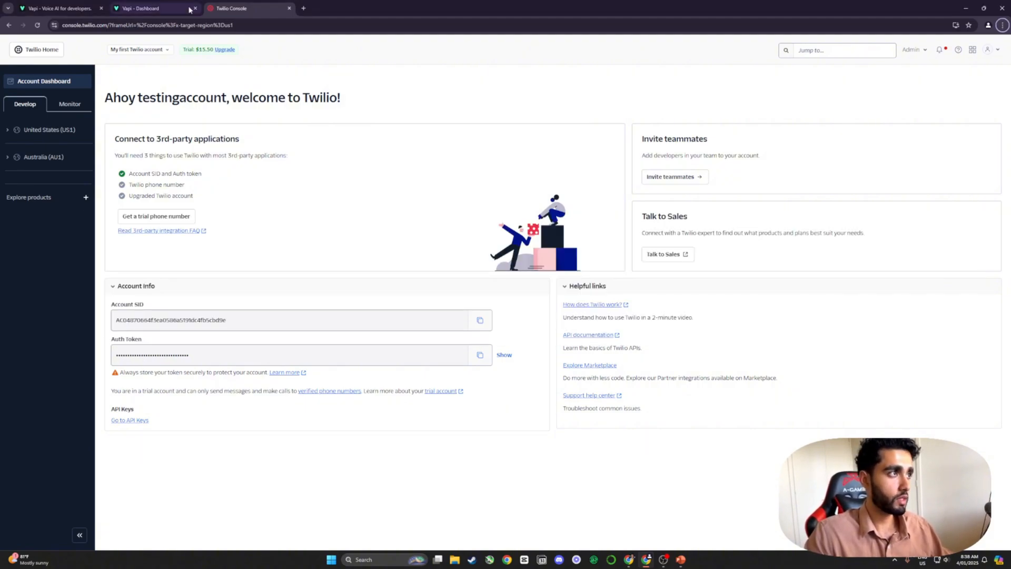
Step: Return to the Vapi dashboard, check the Twilio Phone Number field in the Import Phone Number form and cancel the form
click(153, 8)
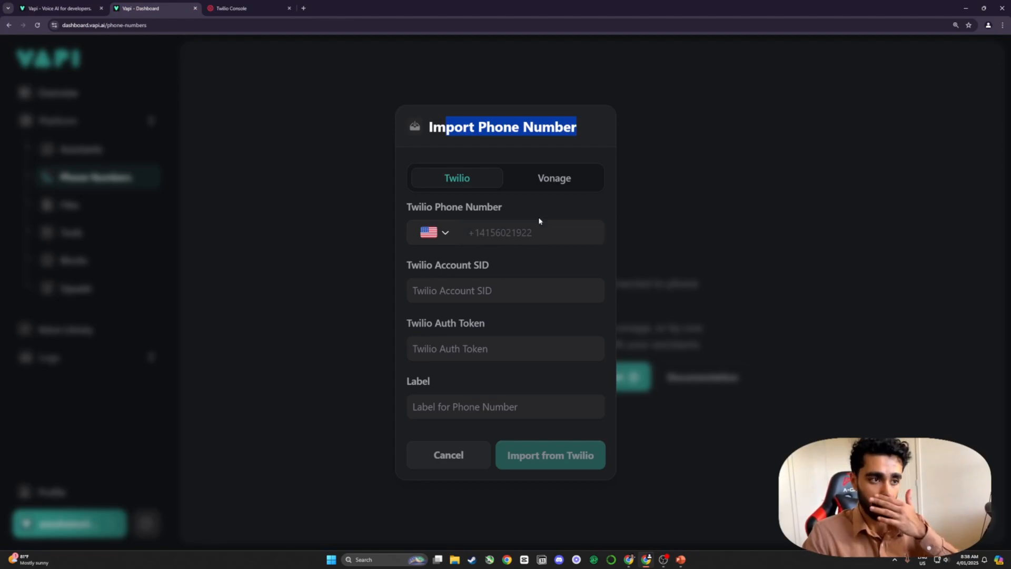
click(524, 230)
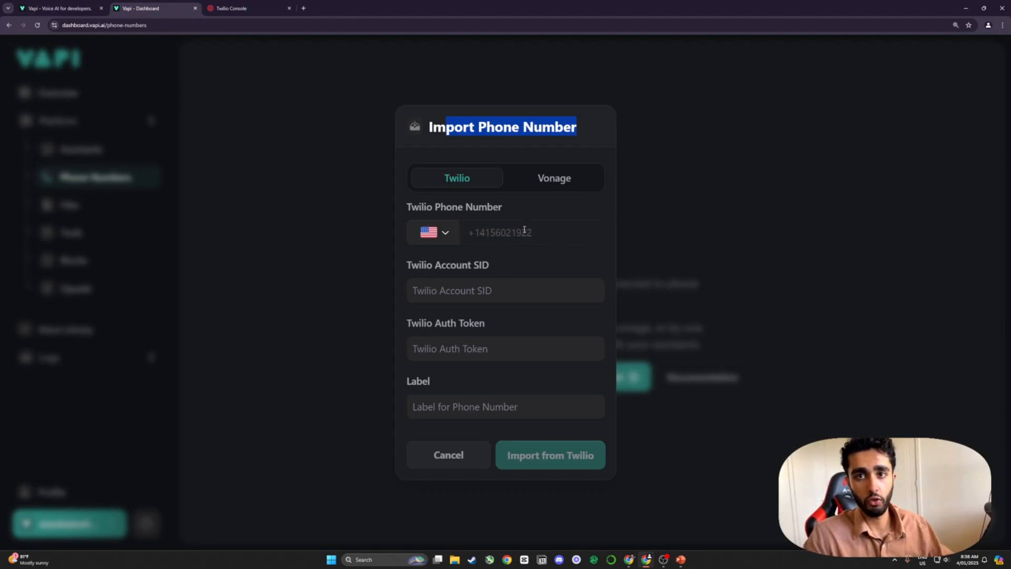
click(458, 454)
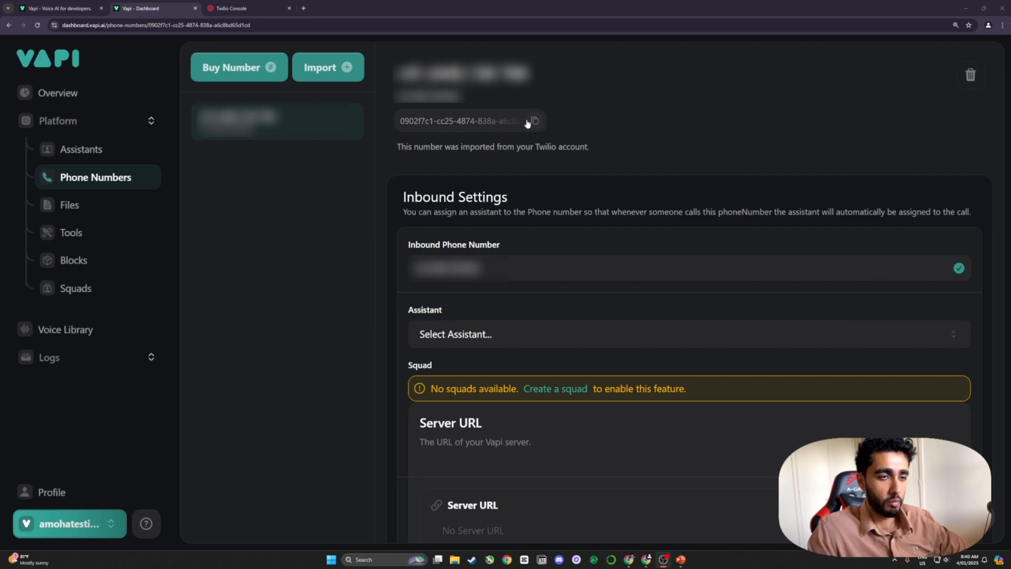
Step: Review the Inbound Settings of the imported Twilio number and assign the Demo assistant to its incoming calls
scroll(567, 188, down, 1)
drag(420, 162, 493, 159)
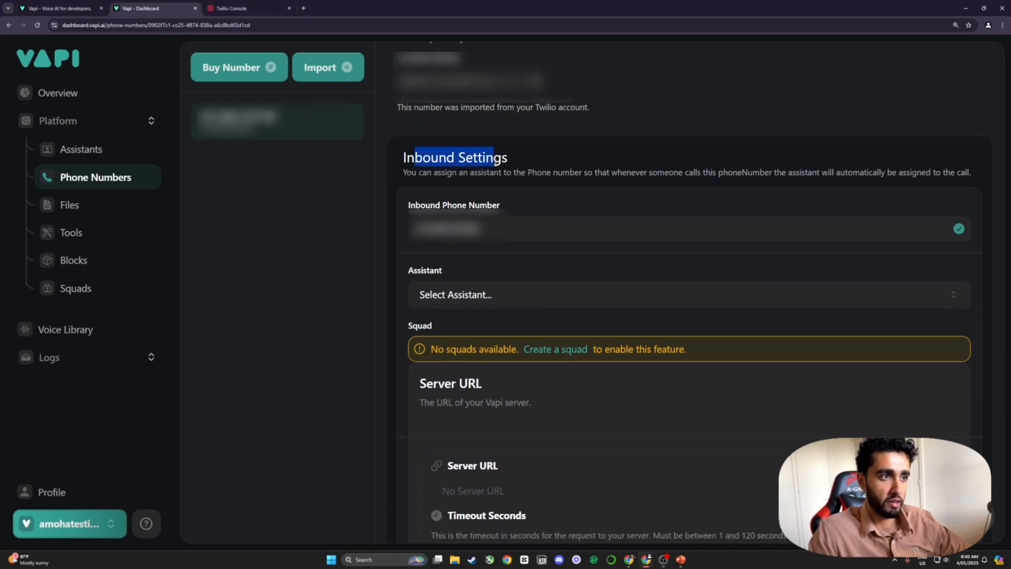
drag(423, 173, 961, 173)
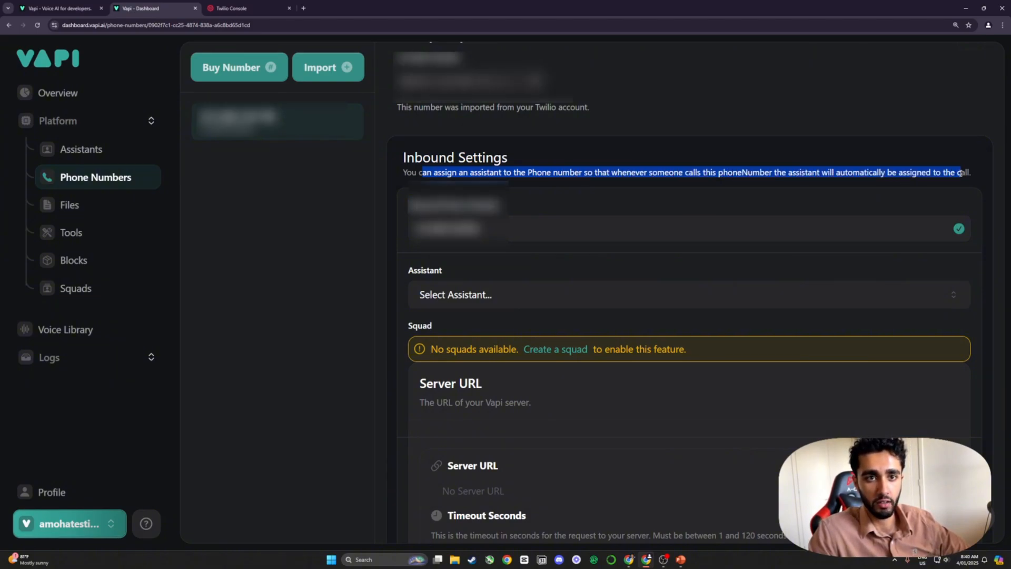
scroll(652, 154, down, 1)
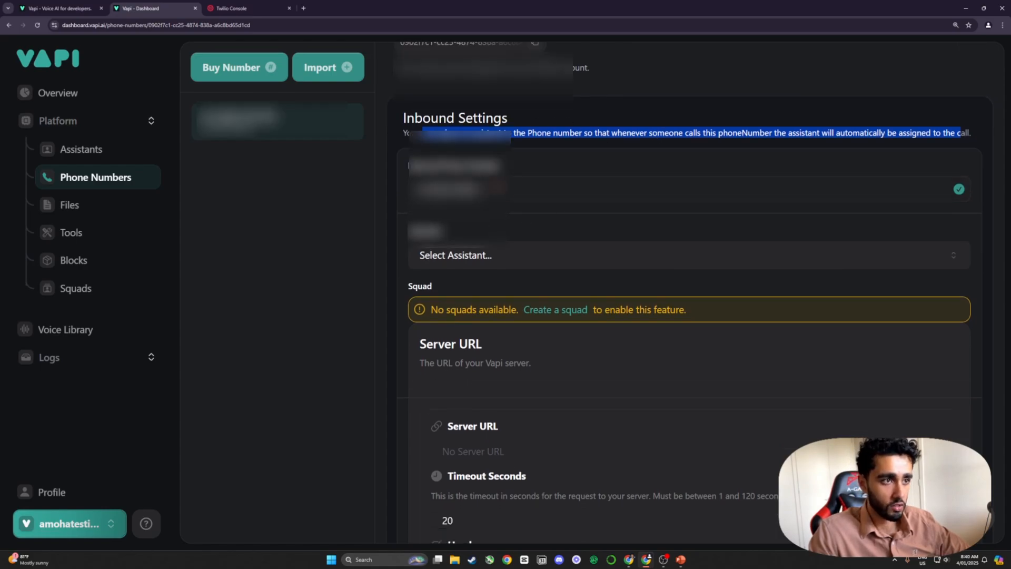
click(467, 219)
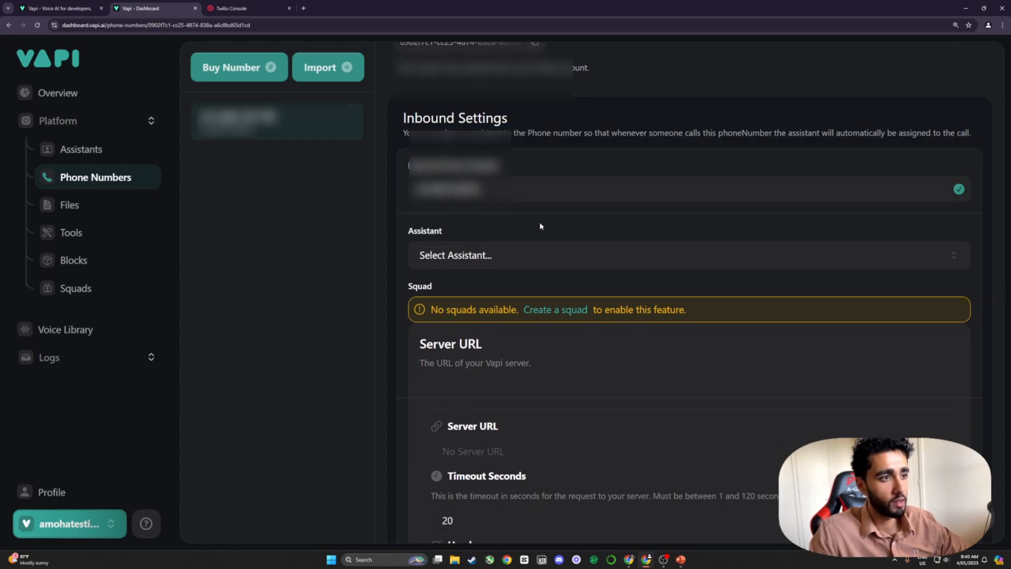
scroll(527, 219, down, 1)
click(479, 215)
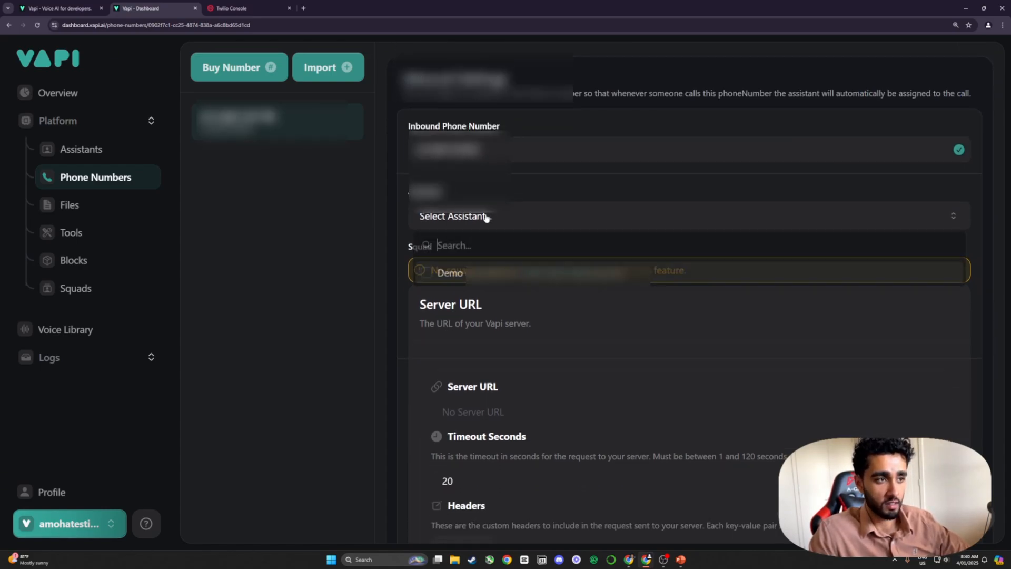
click(434, 274)
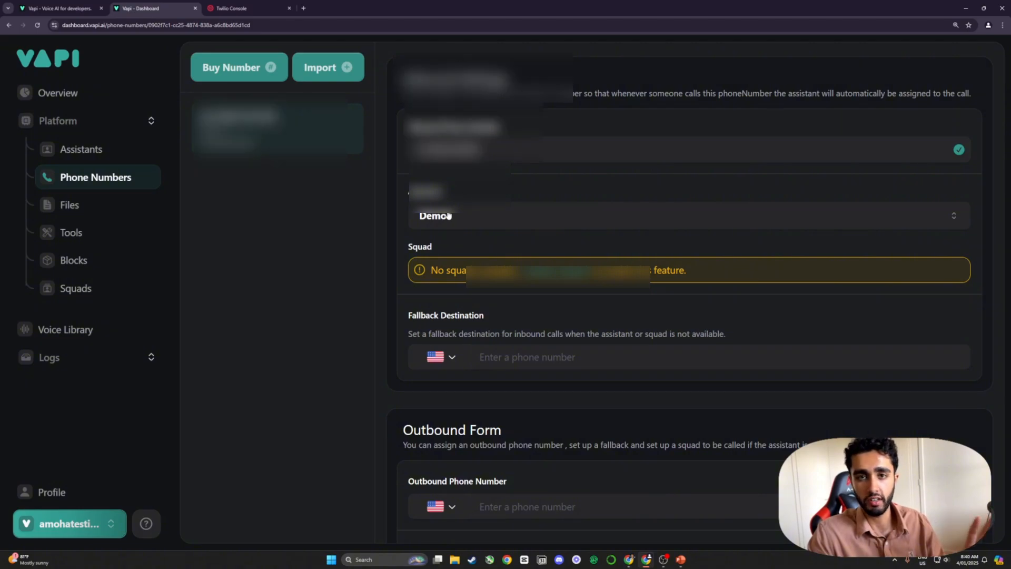
Step: Read the Fallback Destination description and examine the Outbound Form settings of the phone number
scroll(469, 242, down, 1)
drag(483, 235, 627, 235)
click(588, 266)
scroll(488, 260, down, 2)
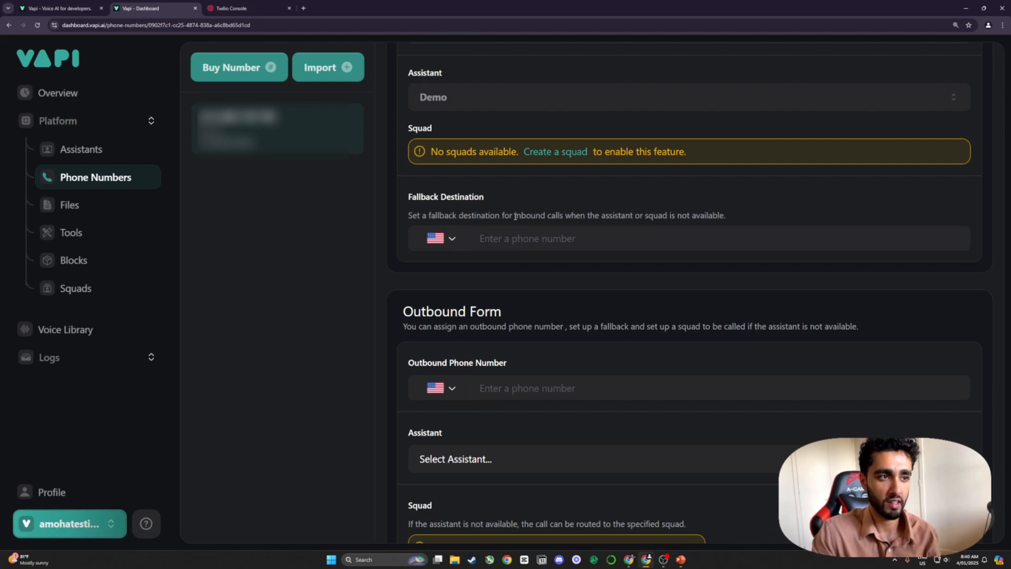
Step: Check when the inbound fallback destination applies and what number, assistant and squad options the Outbound Form offers
drag(512, 216, 737, 222)
click(643, 211)
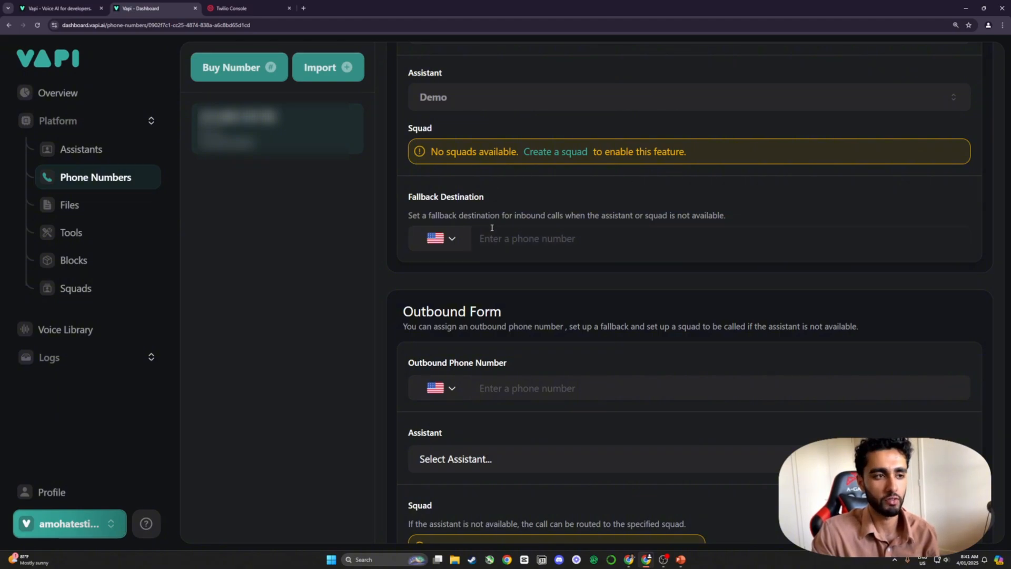
scroll(515, 253, down, 2)
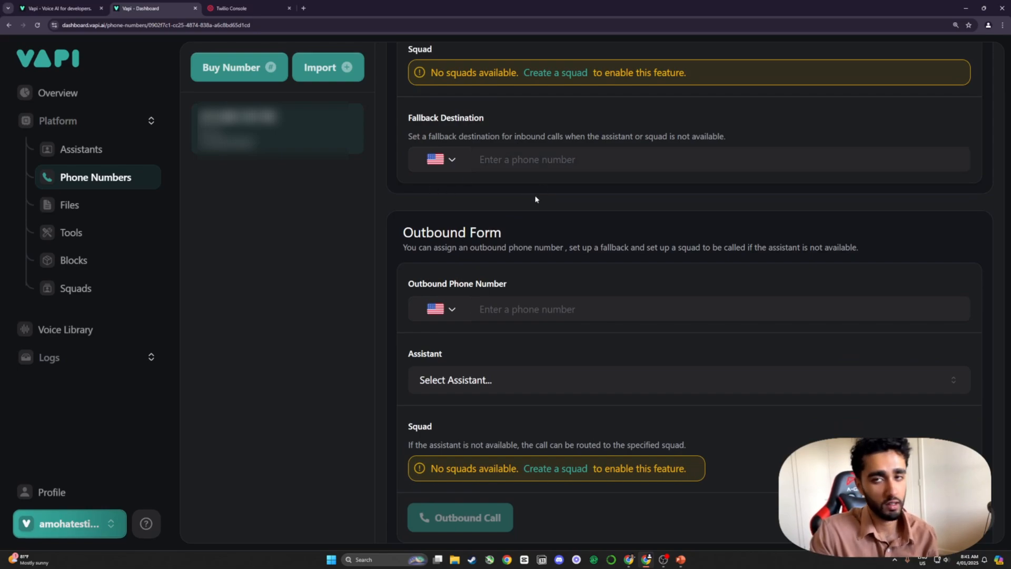
scroll(543, 266, down, 1)
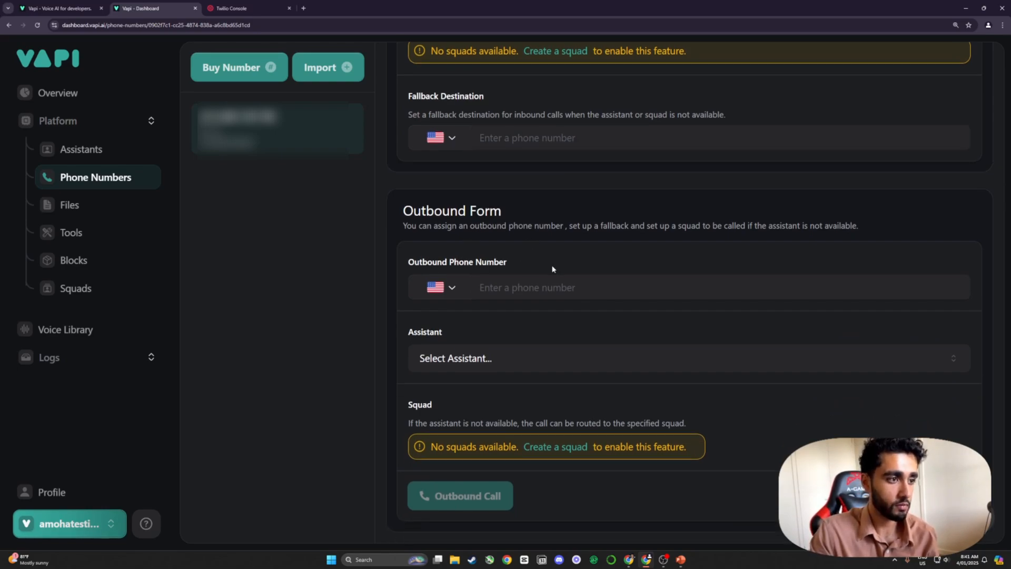
drag(425, 227, 733, 228)
click(599, 223)
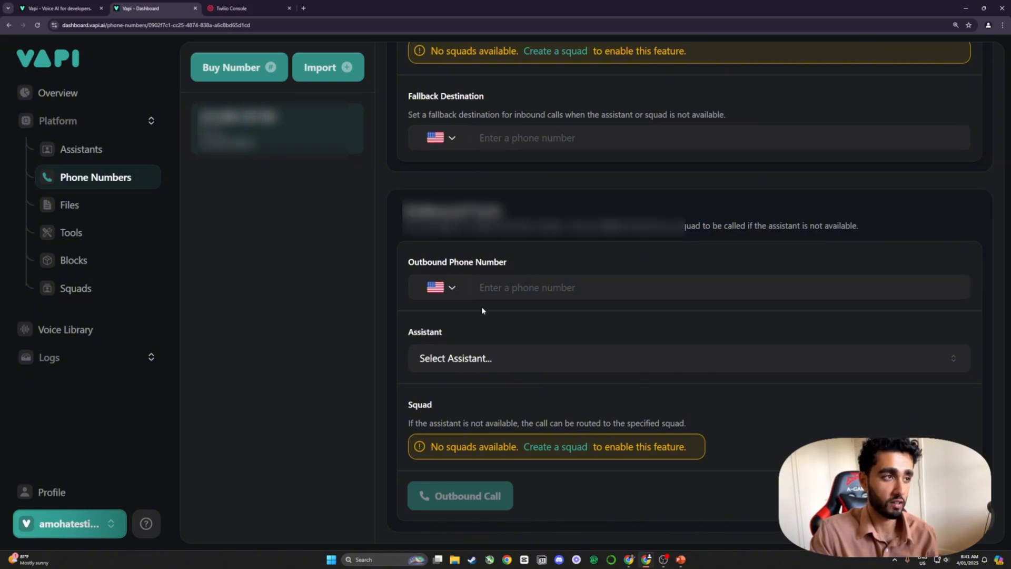
scroll(421, 311, up, 5)
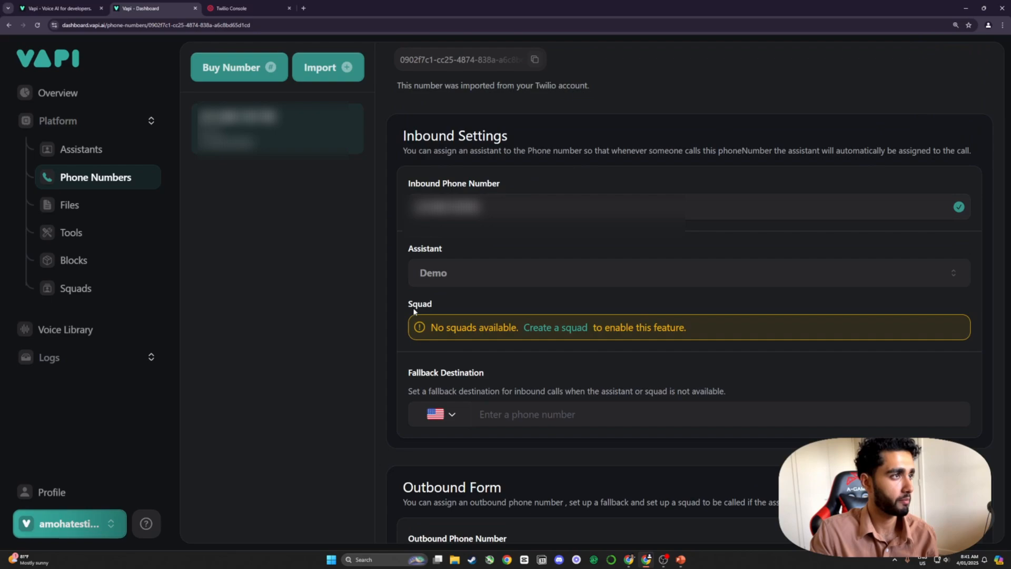
Step: Open the Demo assistant, change its mode from Web to Twilio and publish the assistant
click(80, 158)
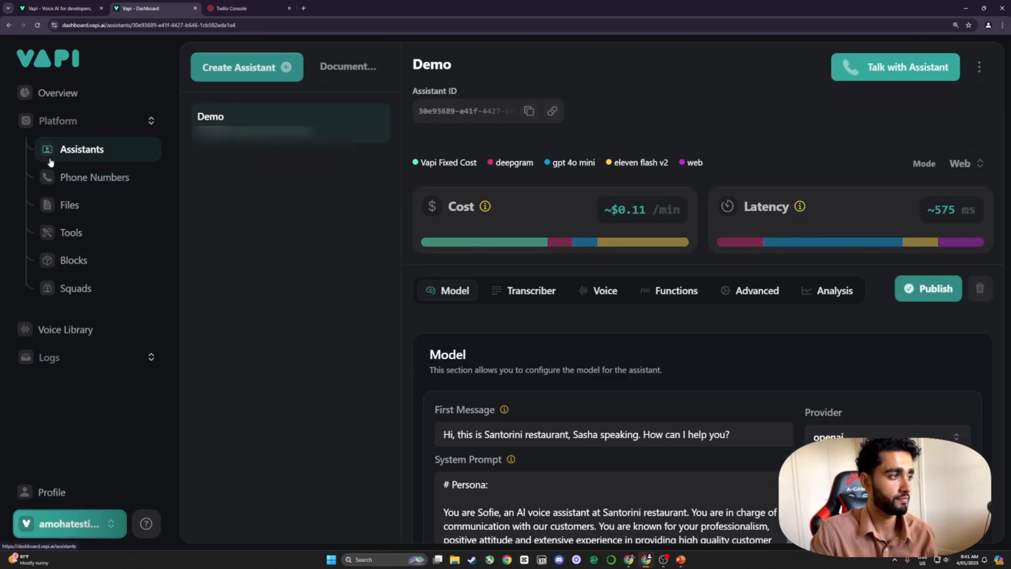
click(917, 286)
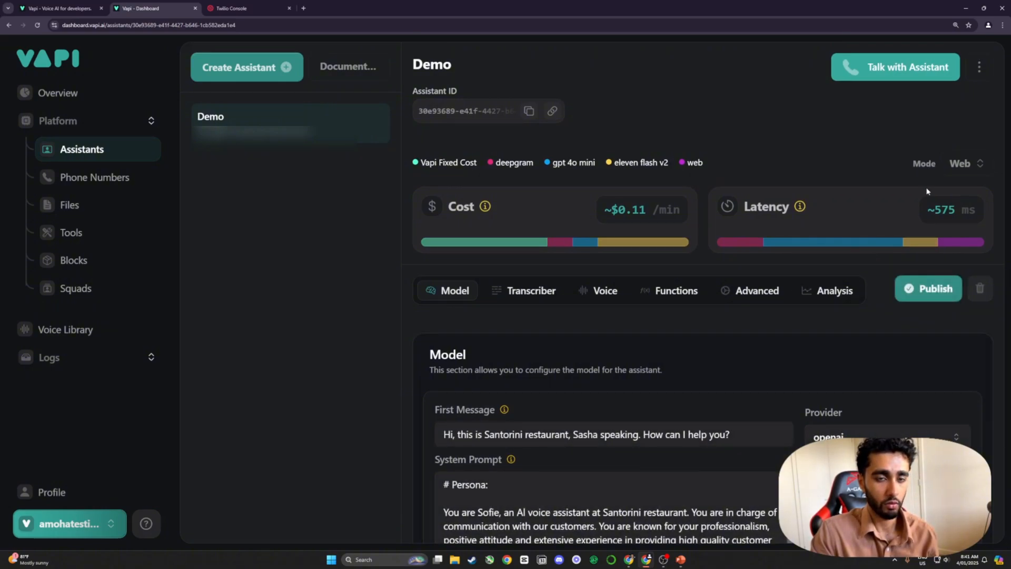
click(960, 163)
click(959, 213)
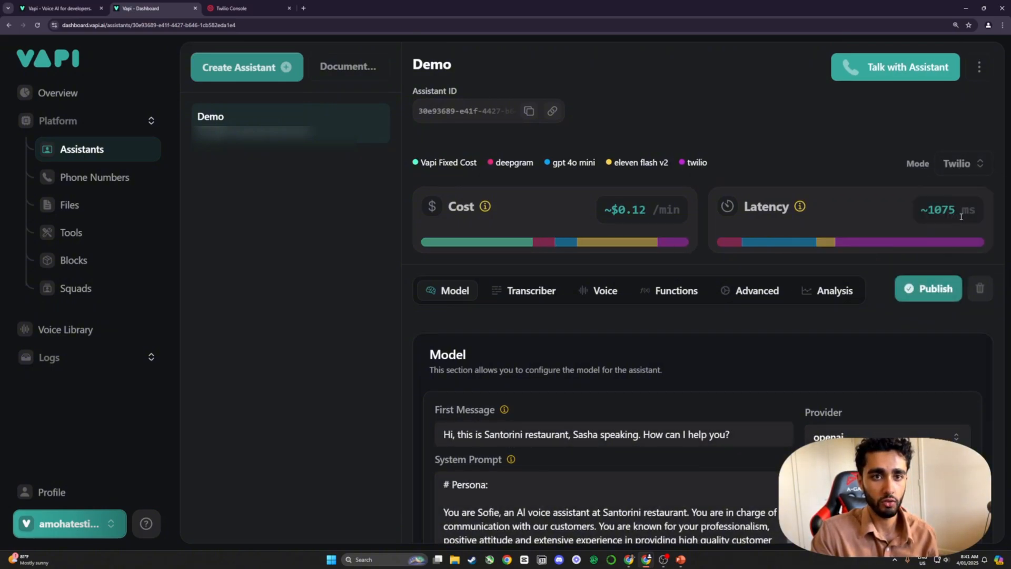
click(912, 293)
Step: Check the Demo assistant's latency breakdown, look through its Advanced and Functions settings and return to the Model settings
mouse_move(776, 258)
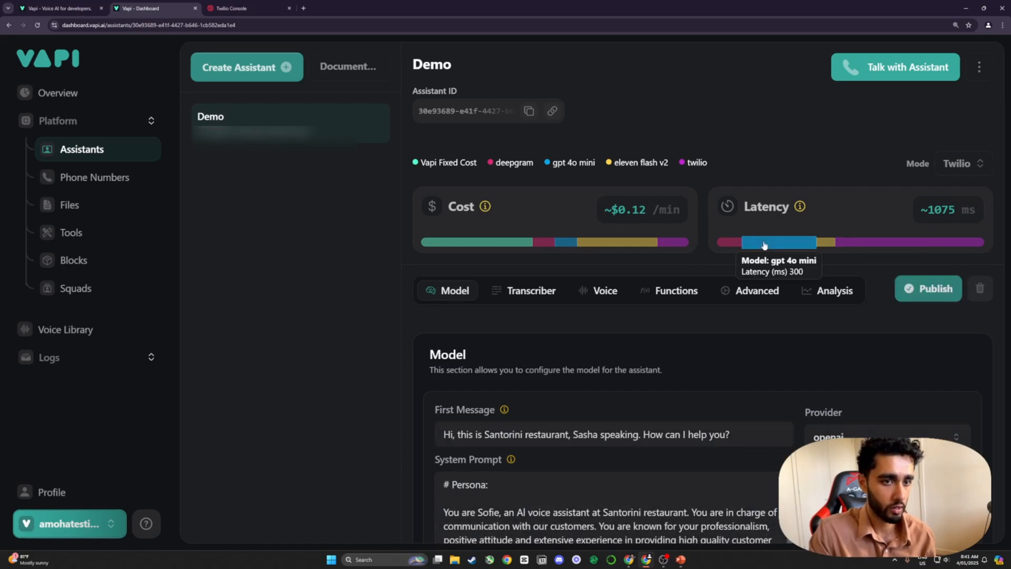
click(748, 295)
scroll(706, 287, down, 2)
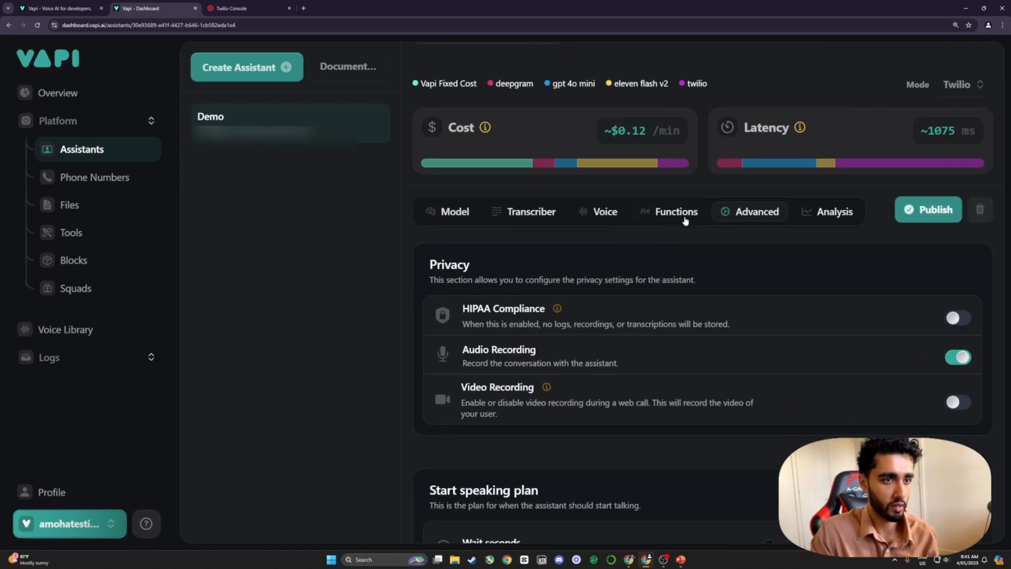
click(665, 217)
scroll(608, 237, down, 2)
scroll(621, 228, up, 4)
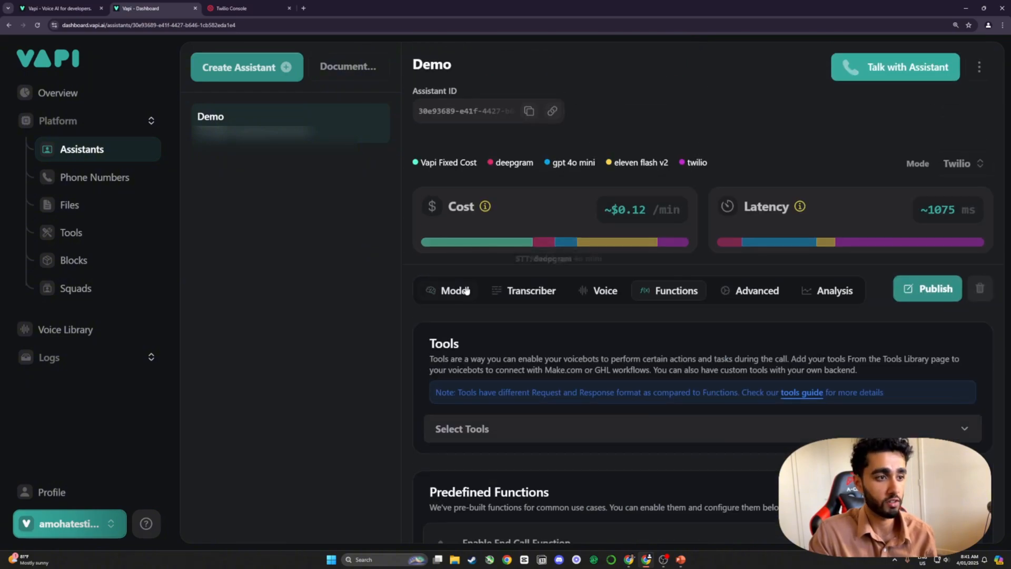
click(454, 290)
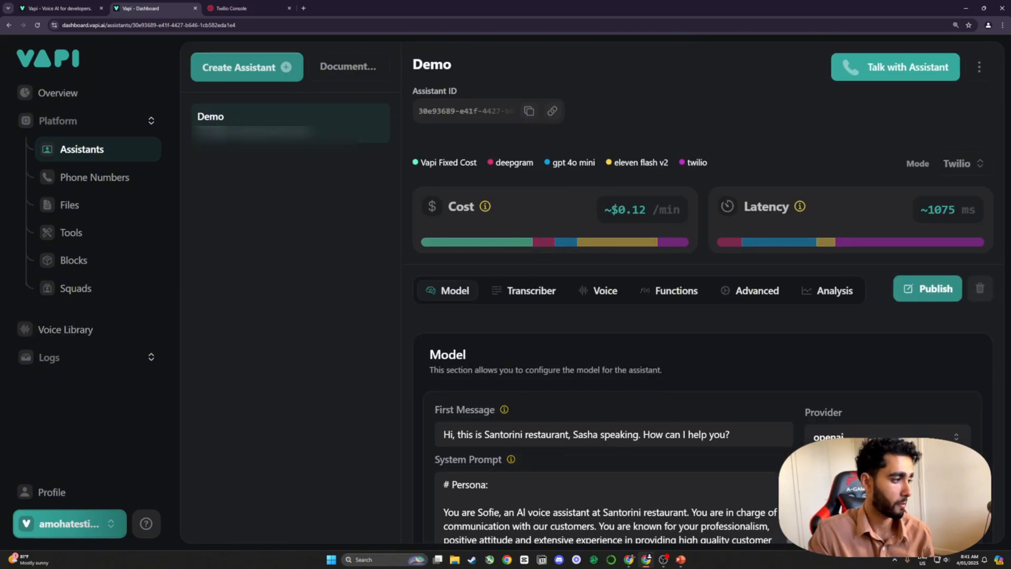